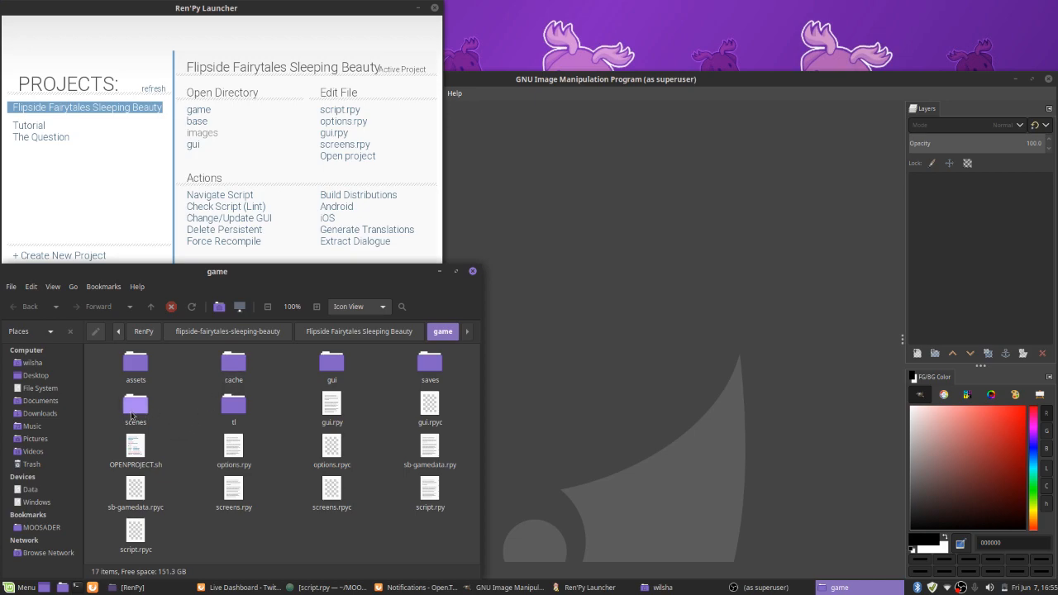
# Browse the flipside-fairytales-sleeping-beauty project to the Backgrounds folder inside GIMP Files
pyautogui.click(317, 335)
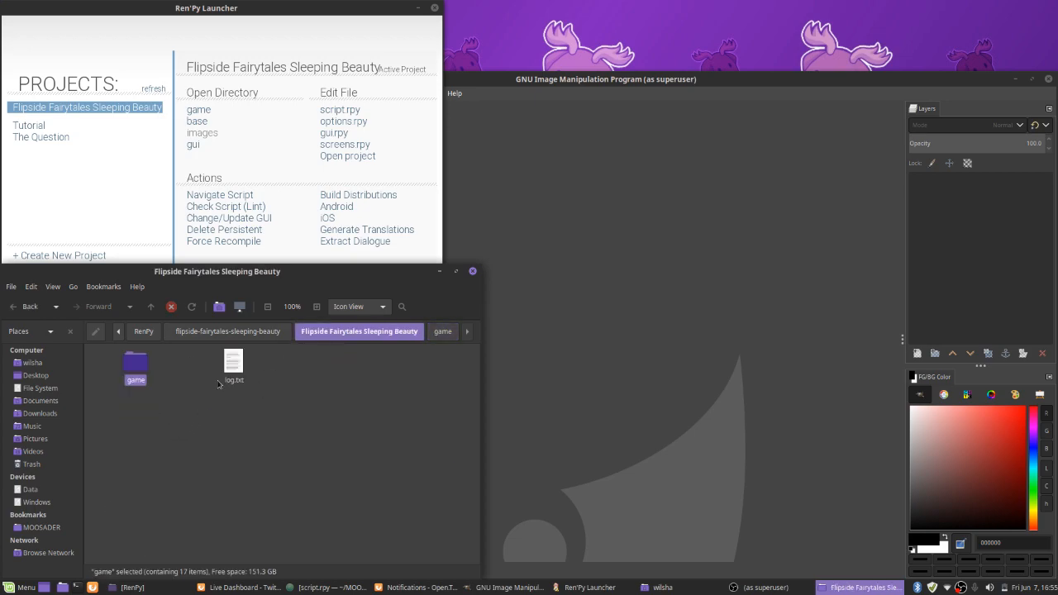
pyautogui.click(221, 334)
pyautogui.doubleClick(317, 379)
pyautogui.click(134, 373)
pyautogui.doubleClick(135, 372)
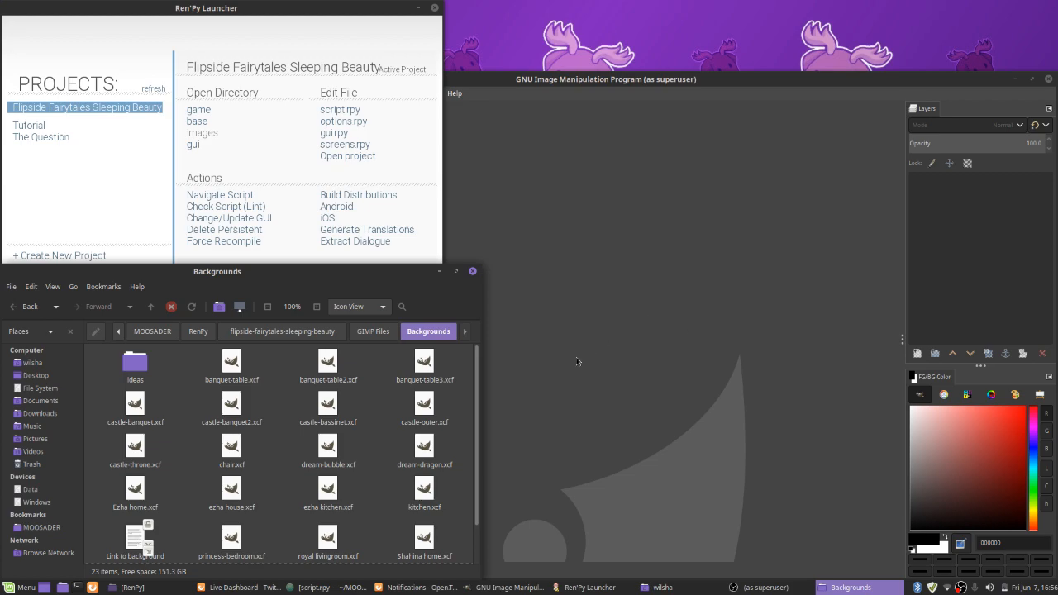
# Launch the Flipside Fairytales Sleeping Beauty project from the Ren'Py Launcher, then reposition and enlarge its game window
pyautogui.click(139, 191)
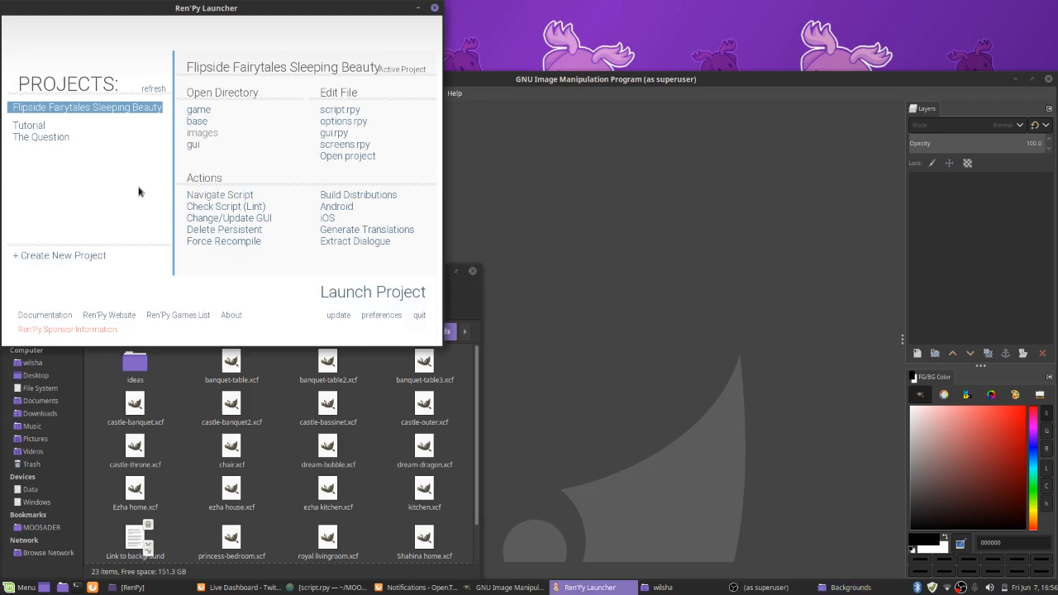
pyautogui.click(372, 293)
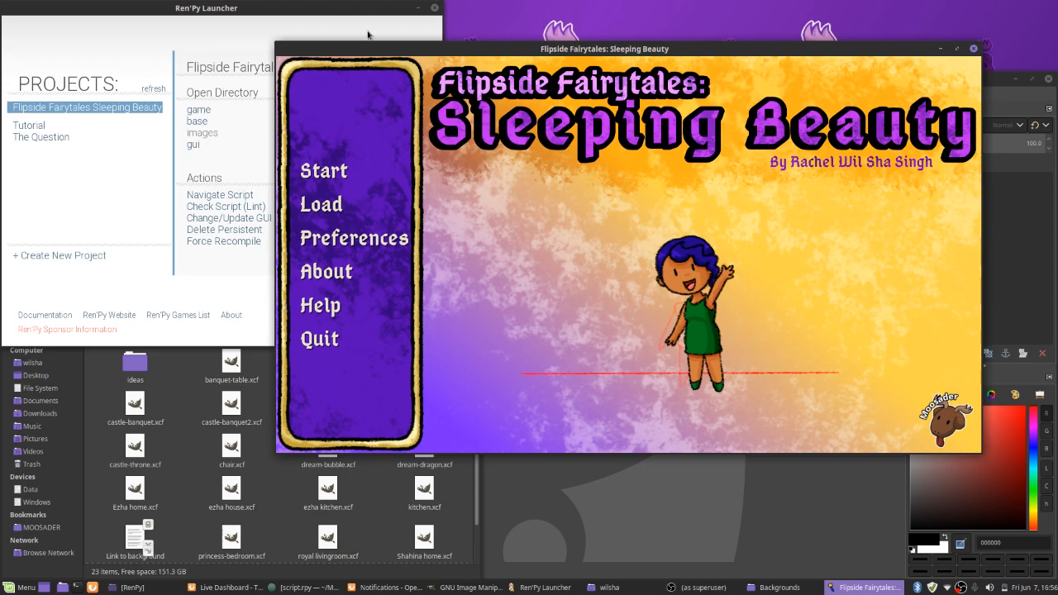
pyautogui.moveTo(604, 146); pyautogui.dragTo(691, 92)
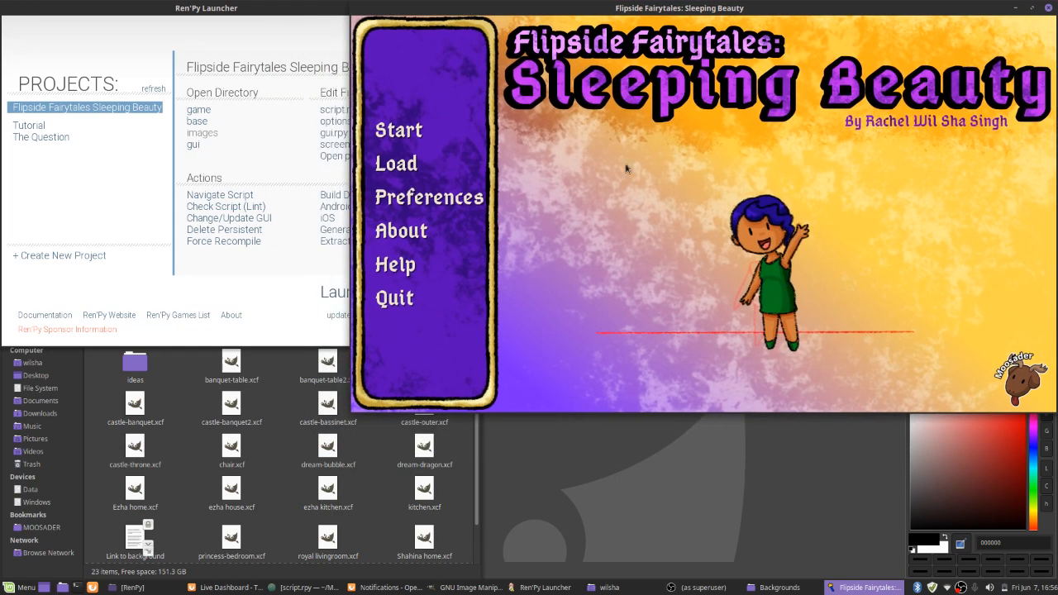
pyautogui.moveTo(451, 377); pyautogui.dragTo(284, 458)
pyautogui.moveTo(314, 422); pyautogui.dragTo(303, 426)
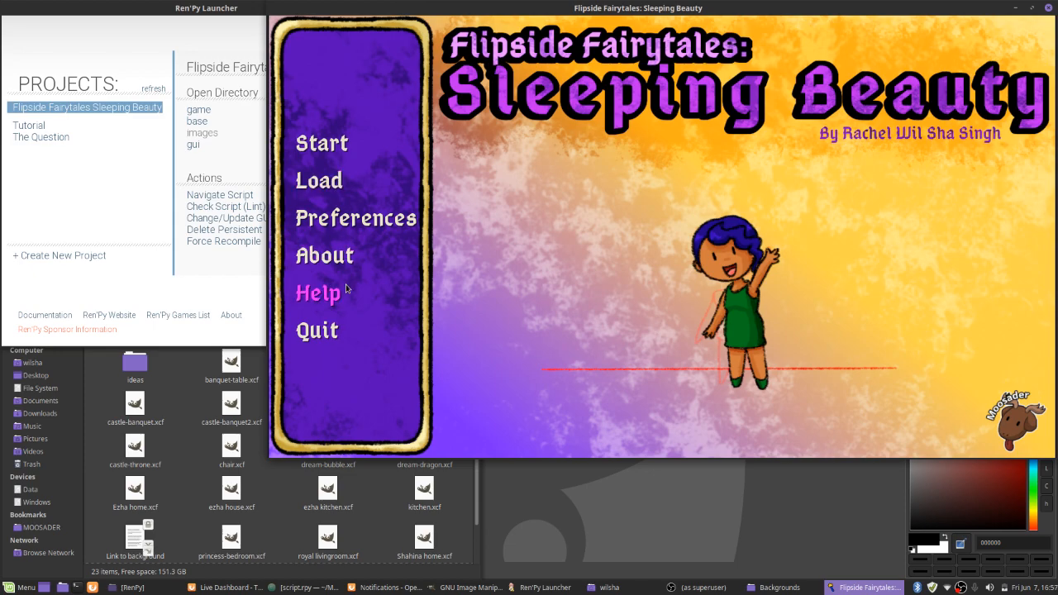
pyautogui.moveTo(309, 436); pyautogui.dragTo(257, 466)
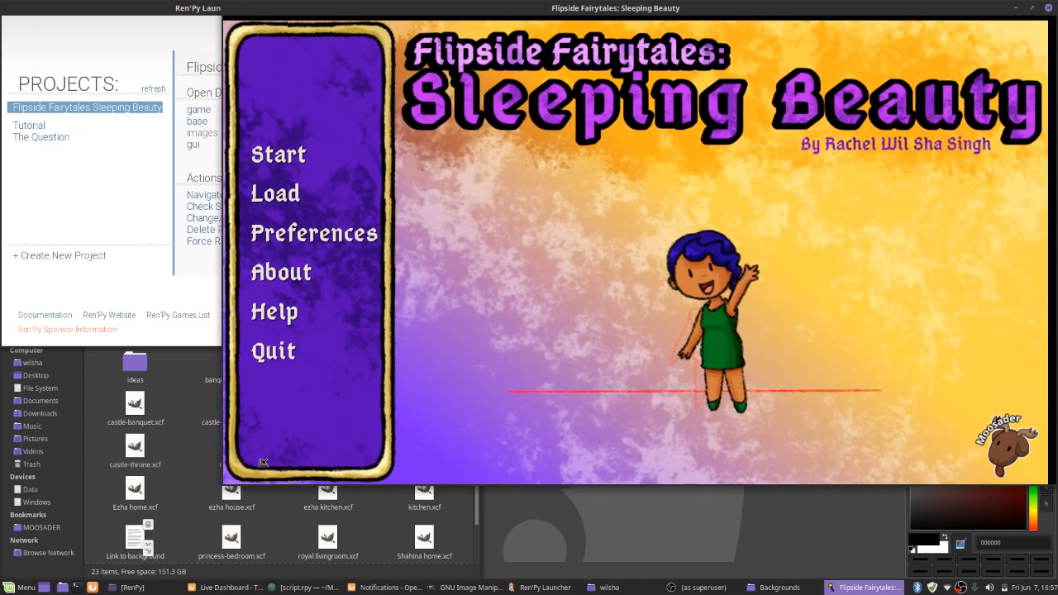
pyautogui.click(209, 464)
# Switch to Firefox, go to moosader.itch.io in a new window and open the Flipside Fairytales: Sleeping Beauty page
pyautogui.click(341, 242)
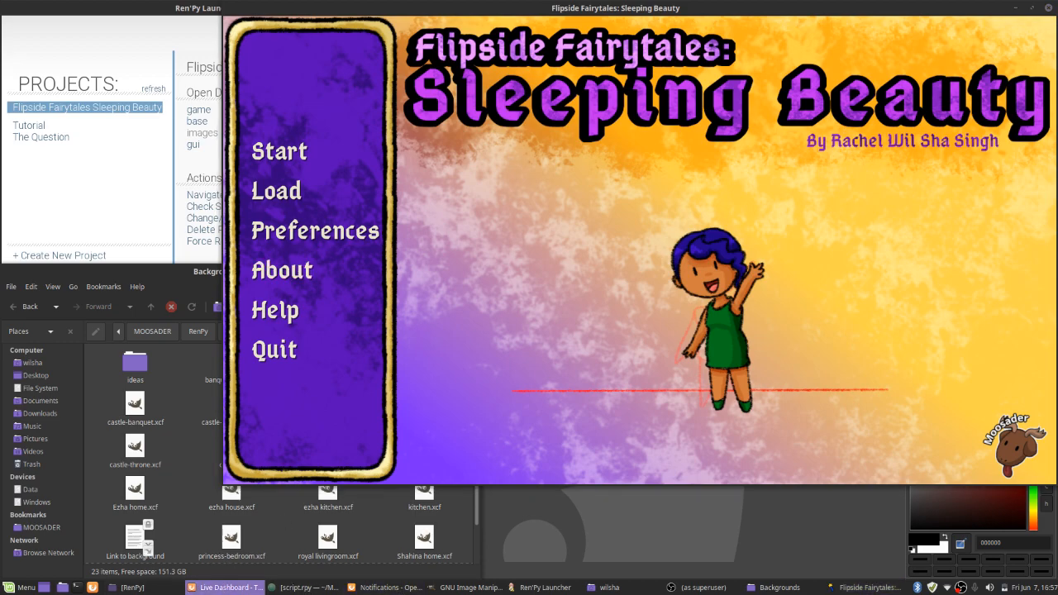
pyautogui.hotkey('ctrl', 'n')
pyautogui.moveTo(1057, 198); pyautogui.dragTo(405, 90)
pyautogui.click(402, 73)
pyautogui.write('moosader.itch.io')
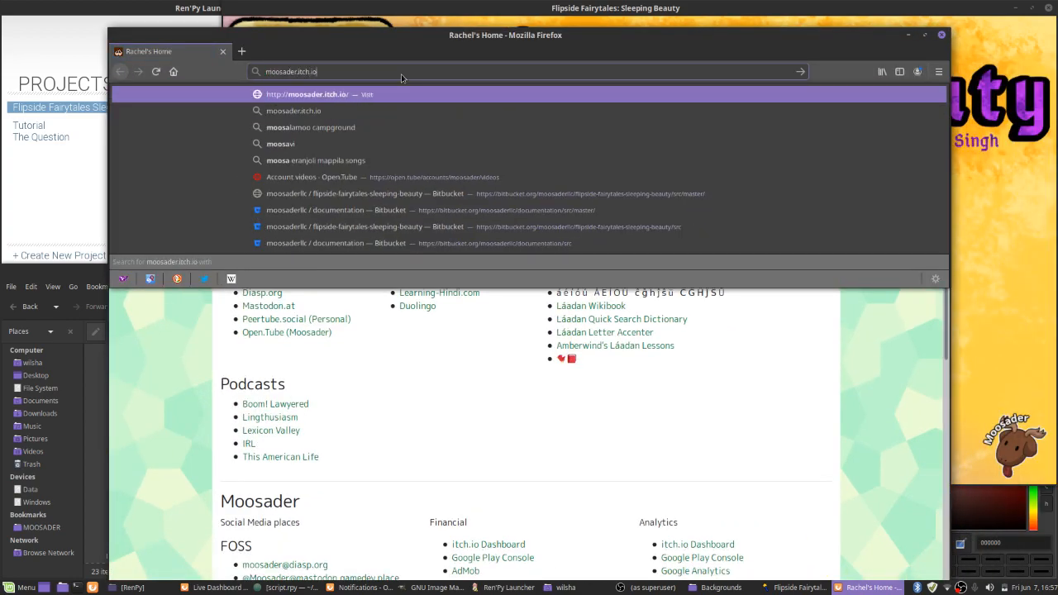
pyautogui.press('Return')
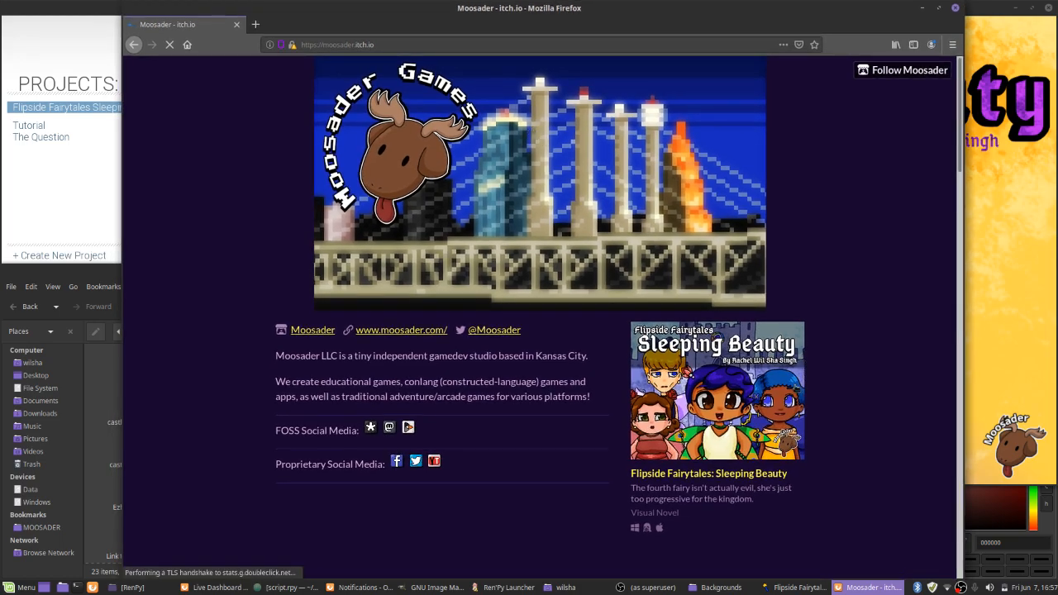
pyautogui.click(767, 432)
# Examine the game page's description, demo download, development log and screenshots, widening the browser window for a fuller view
pyautogui.scroll(-10, 813, 400)
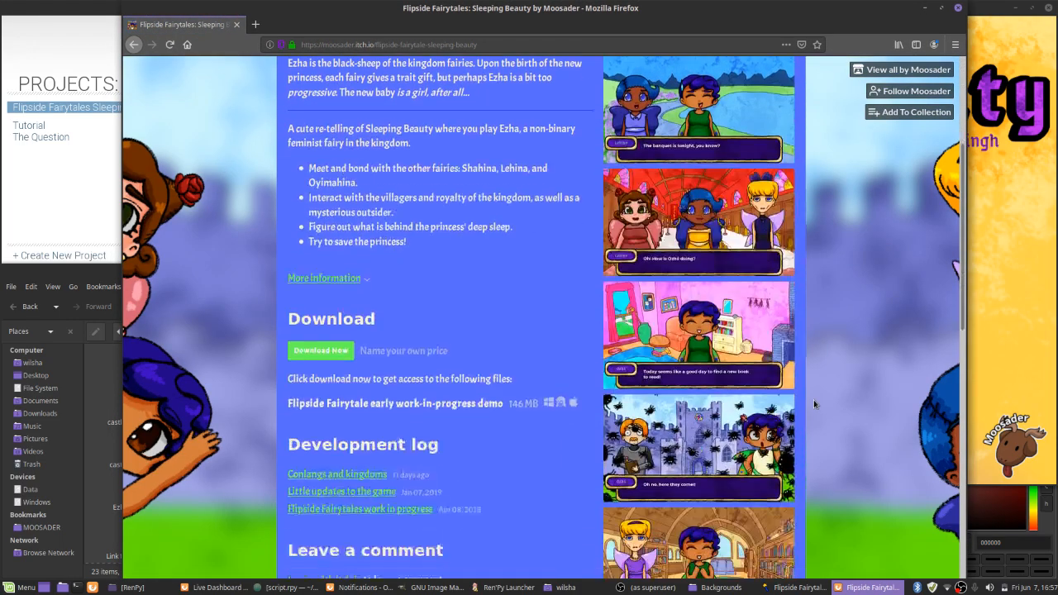
pyautogui.scroll(2, 430, 219)
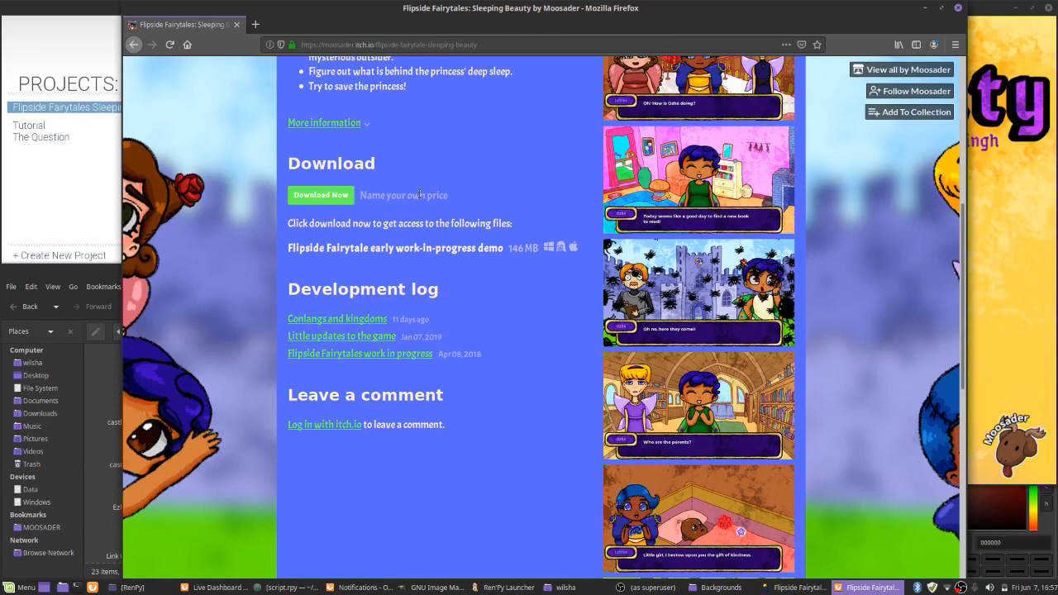
pyautogui.scroll(4, 517, 315)
pyautogui.scroll(-4, 518, 316)
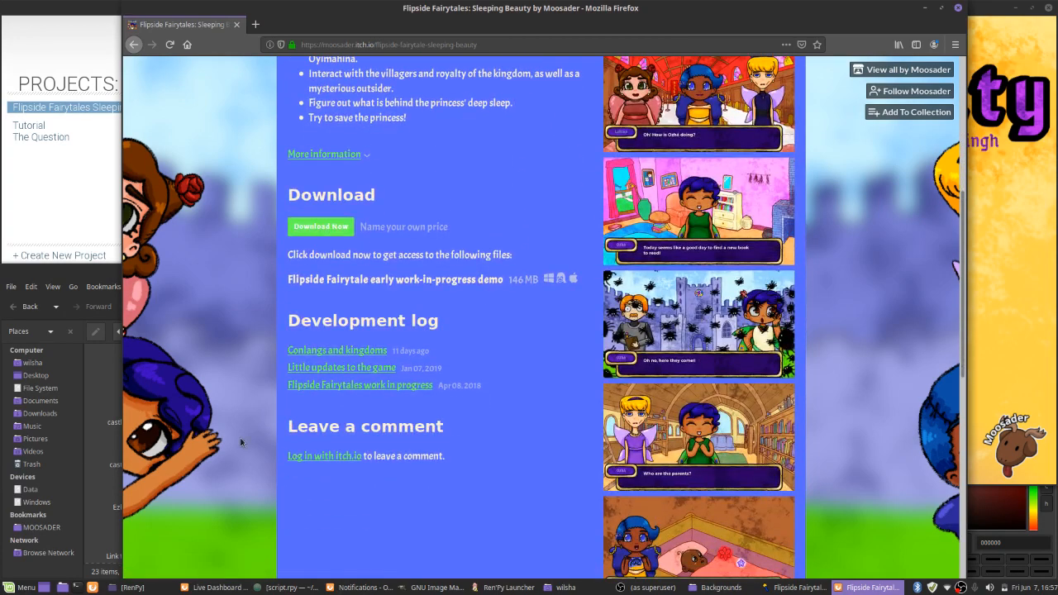
pyautogui.moveTo(897, 390); pyautogui.dragTo(923, 390)
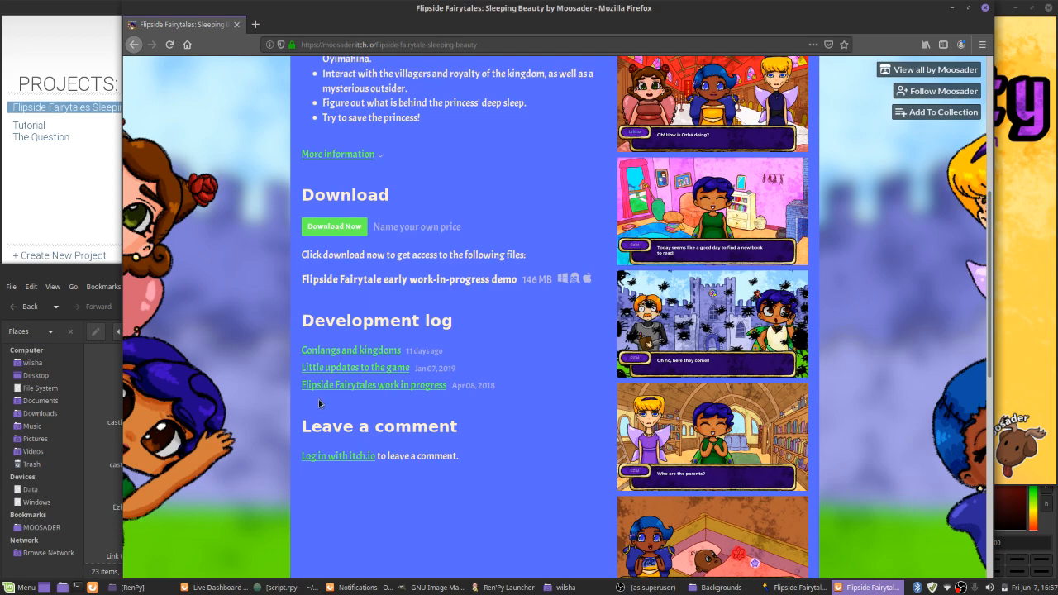
pyautogui.moveTo(175, 354); pyautogui.dragTo(115, 354)
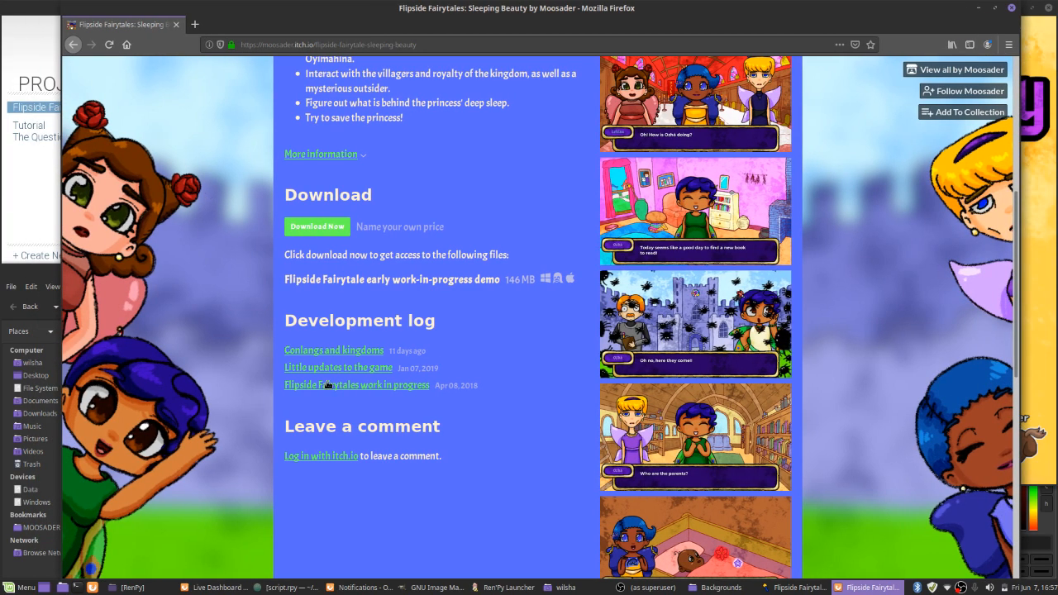
pyautogui.scroll(-10, 328, 385)
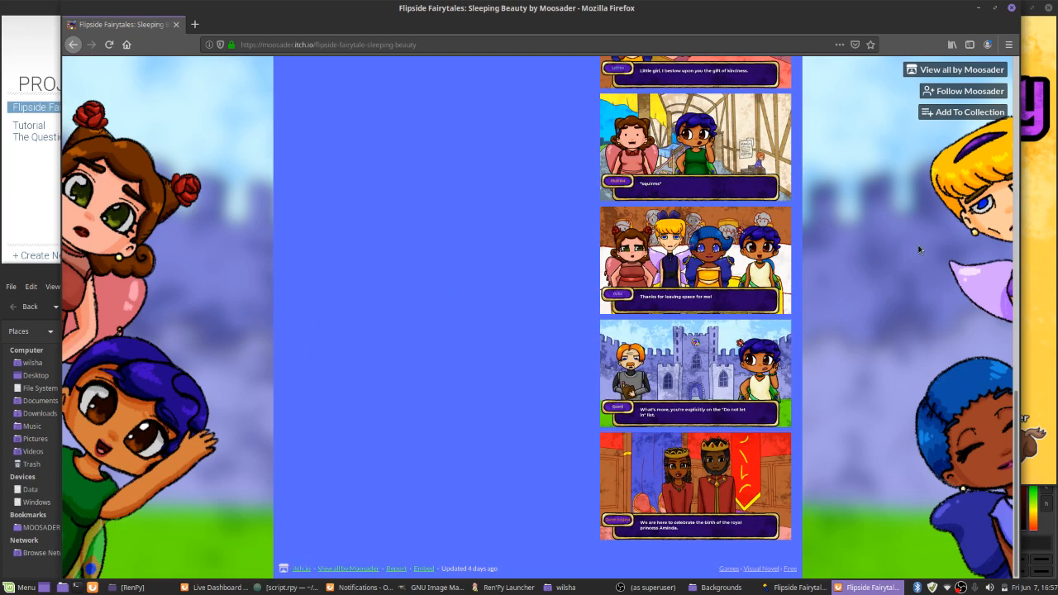
pyautogui.scroll(6, 518, 320)
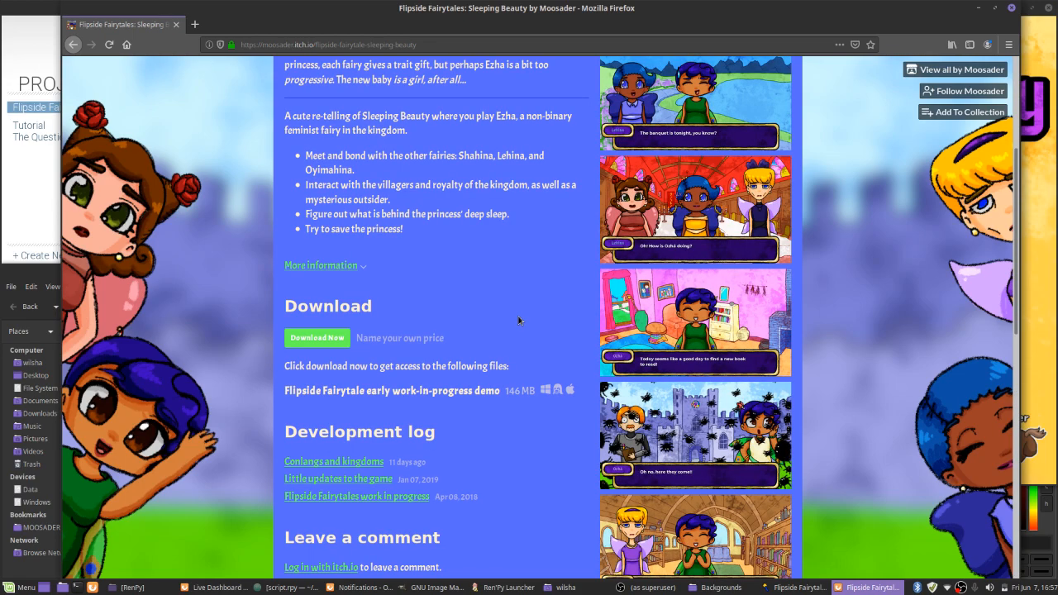
pyautogui.moveTo(346, 390); pyautogui.dragTo(529, 397)
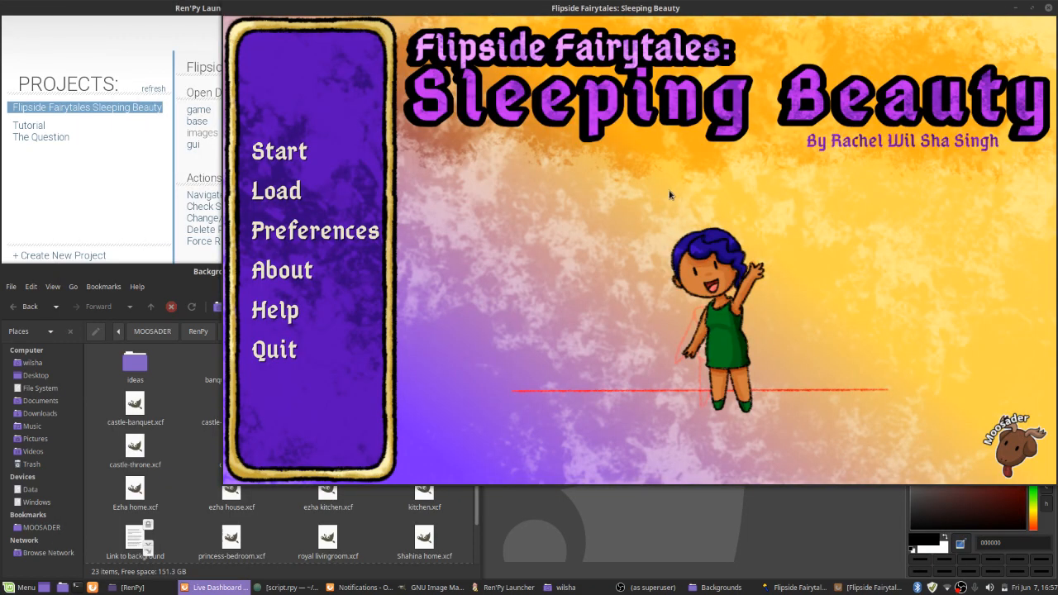
# Start a new game and advance Ozhá's waking-up scene to the Chapter 1: The Banquet title card
pyautogui.click(286, 141)
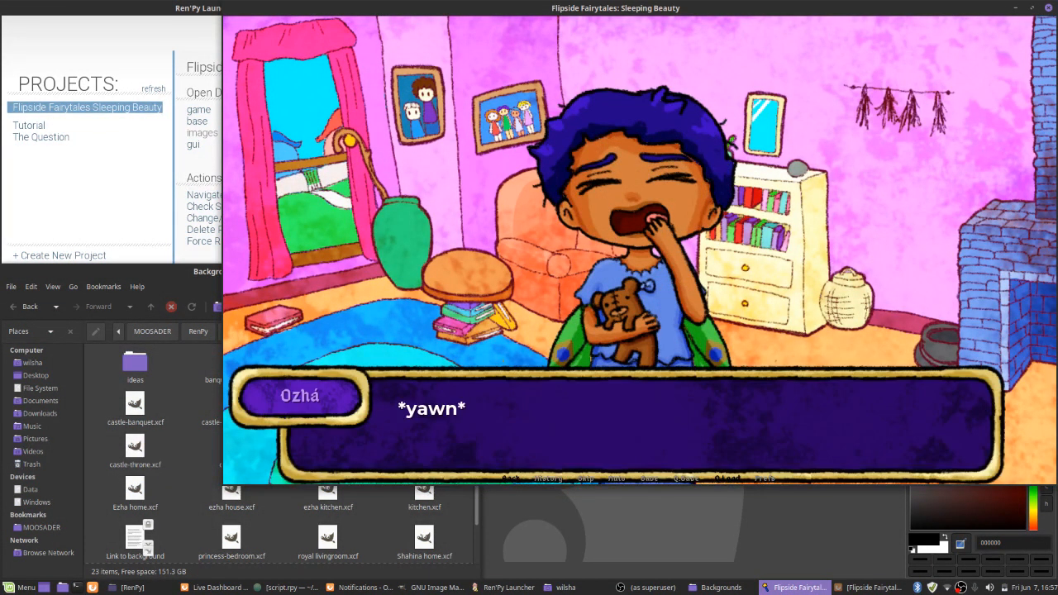
pyautogui.hotkey('alt', 'Tab')
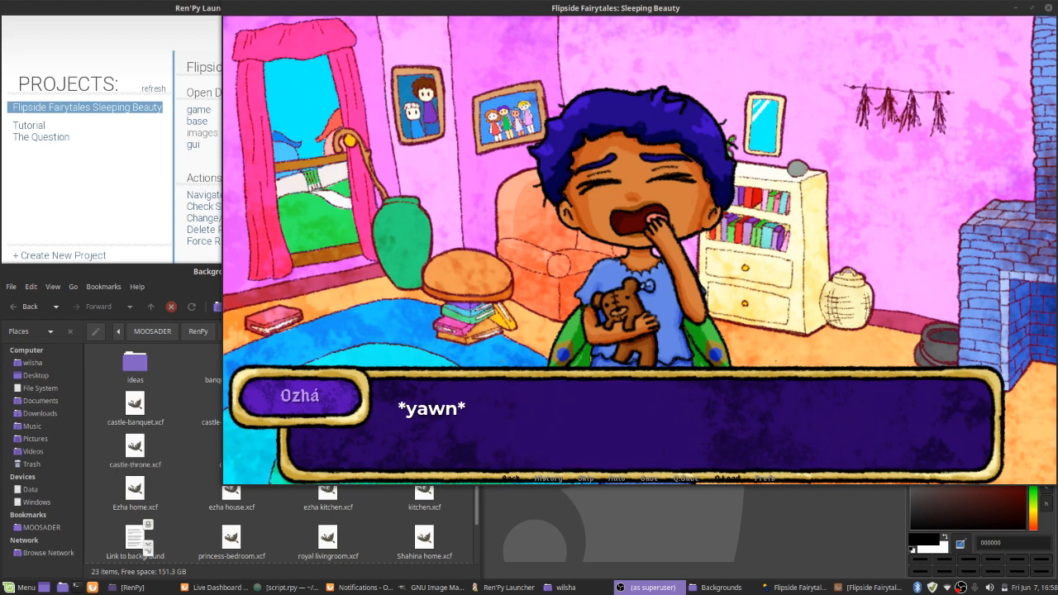
pyautogui.click(638, 11)
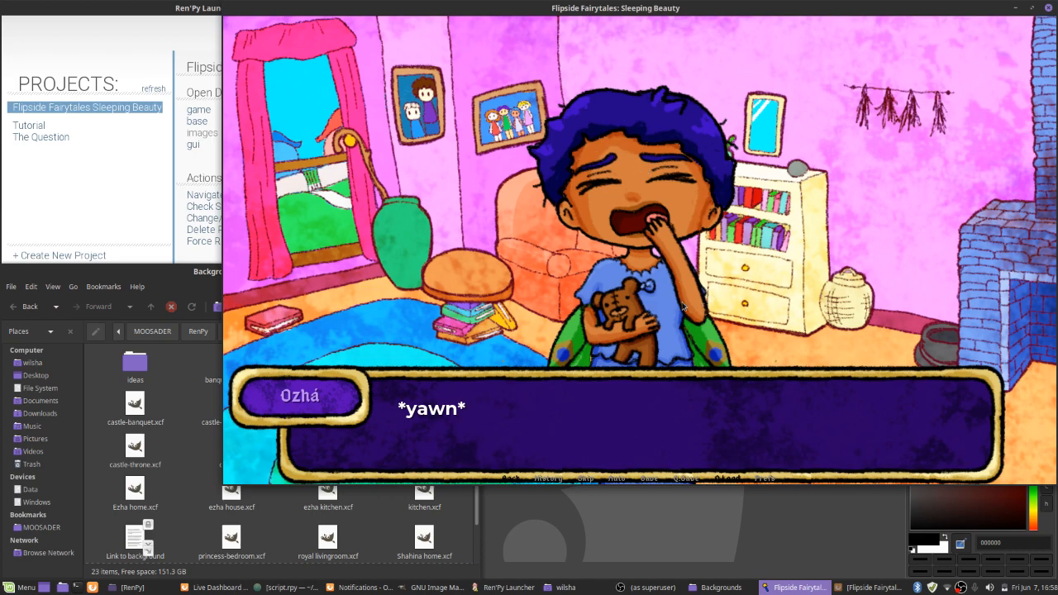
pyautogui.click(390, 348)
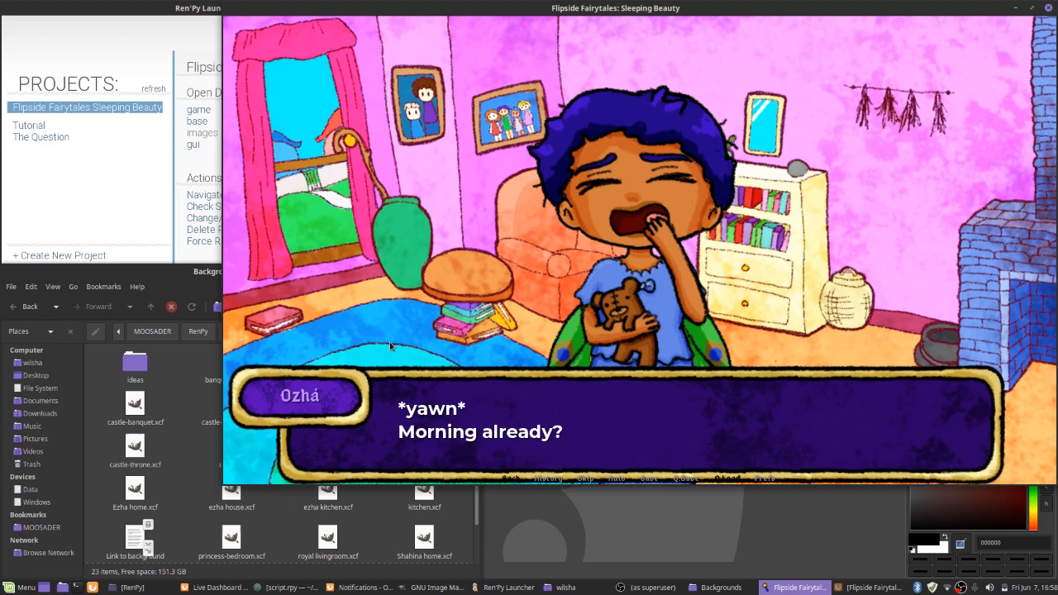
pyautogui.click(396, 335)
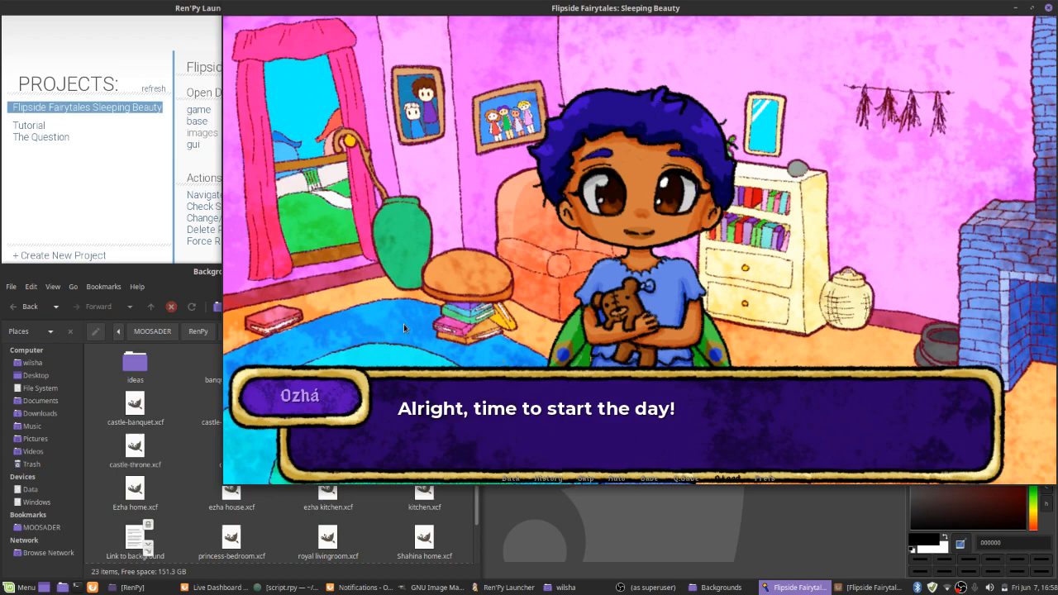
pyautogui.click(403, 324)
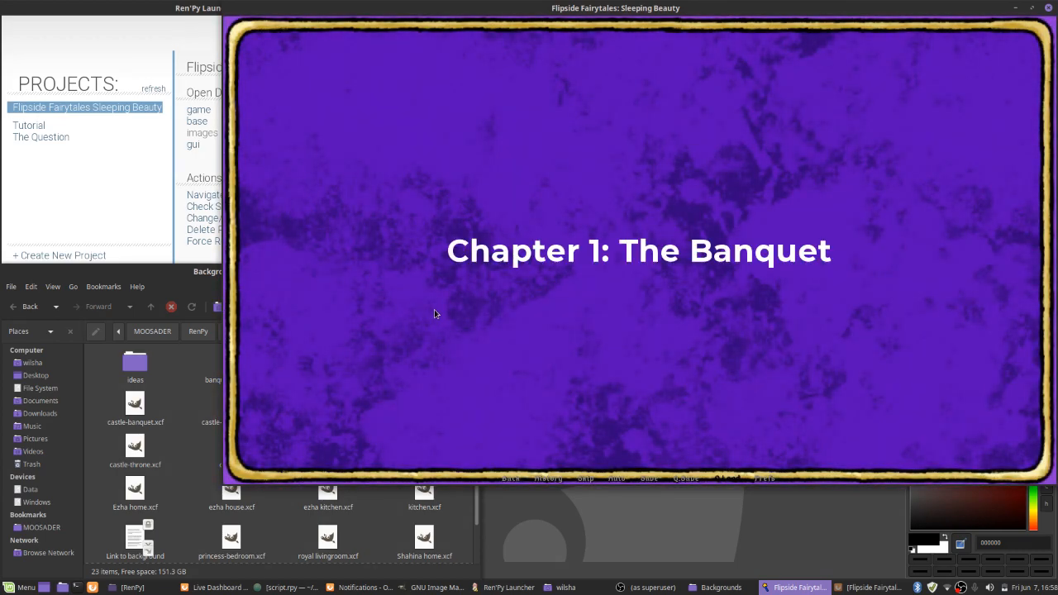
# Advance the Chapter 1 dialogue at Ozhá's home to the choice of where to go first
pyautogui.click(436, 314)
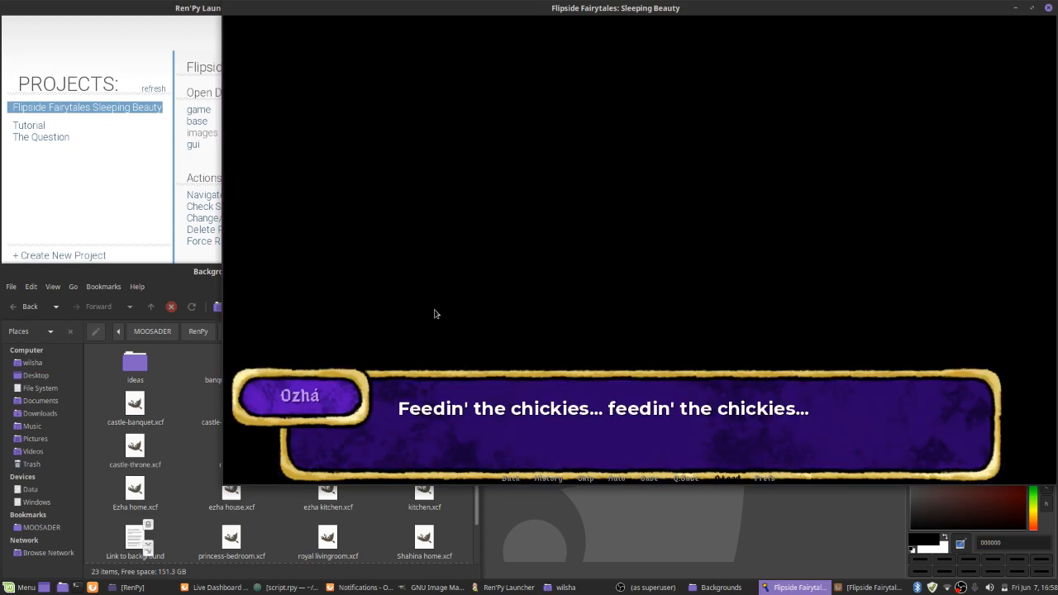
pyautogui.click(436, 314)
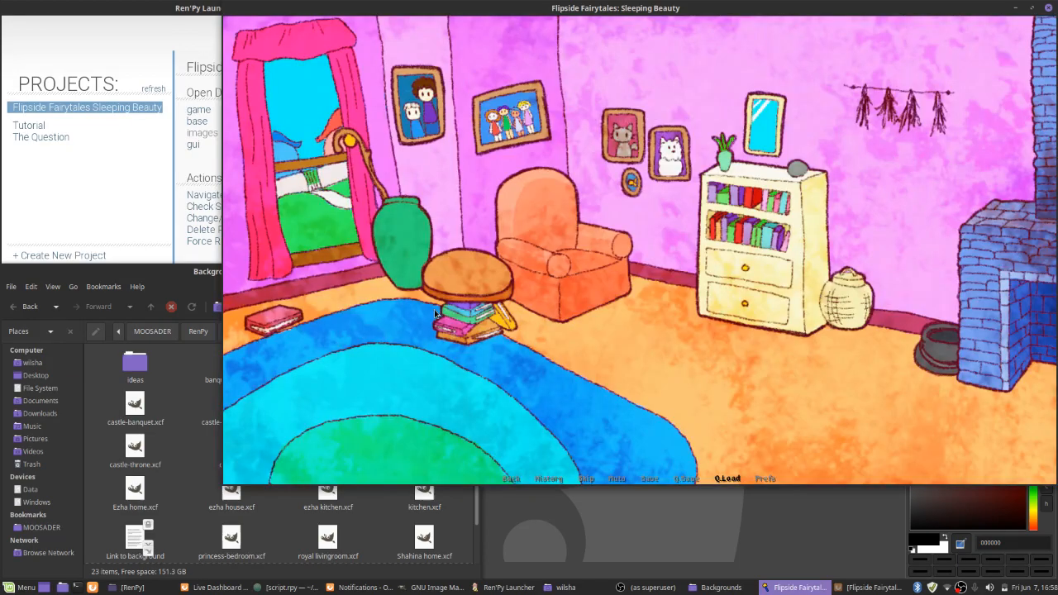
pyautogui.click(436, 314)
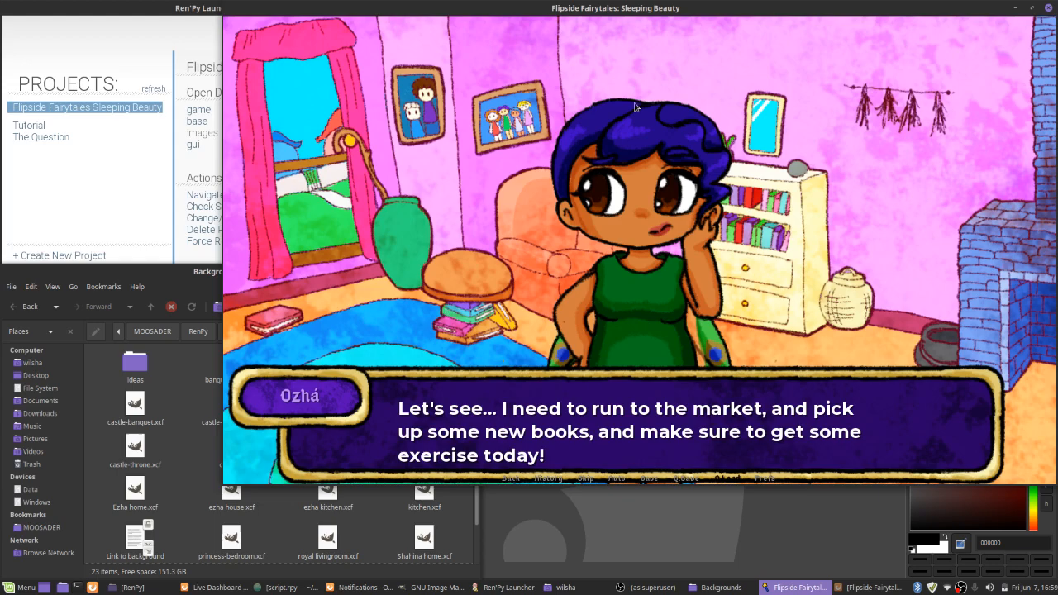
pyautogui.click(307, 212)
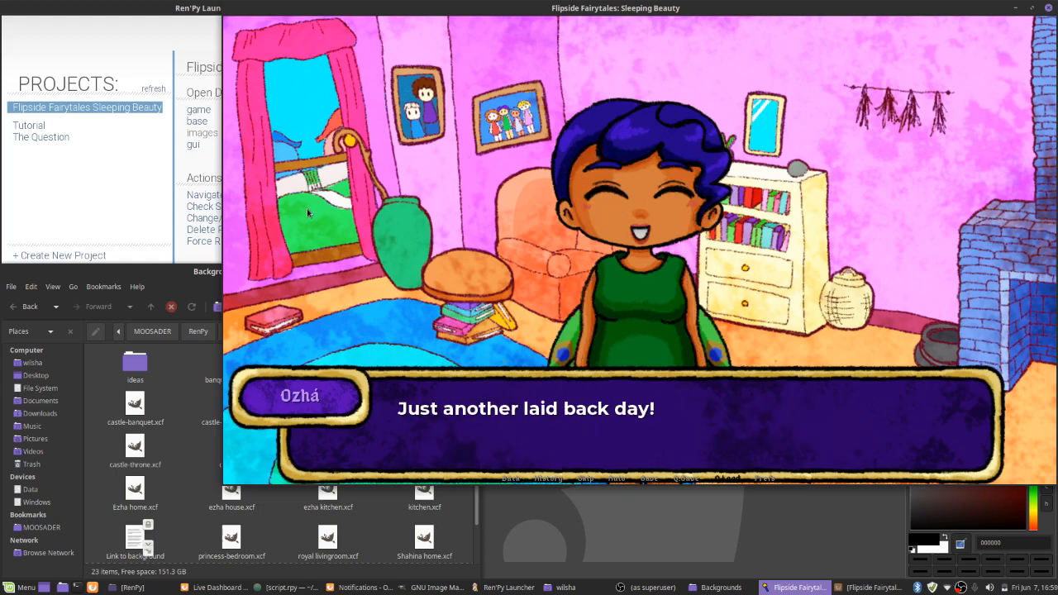
pyautogui.click(308, 213)
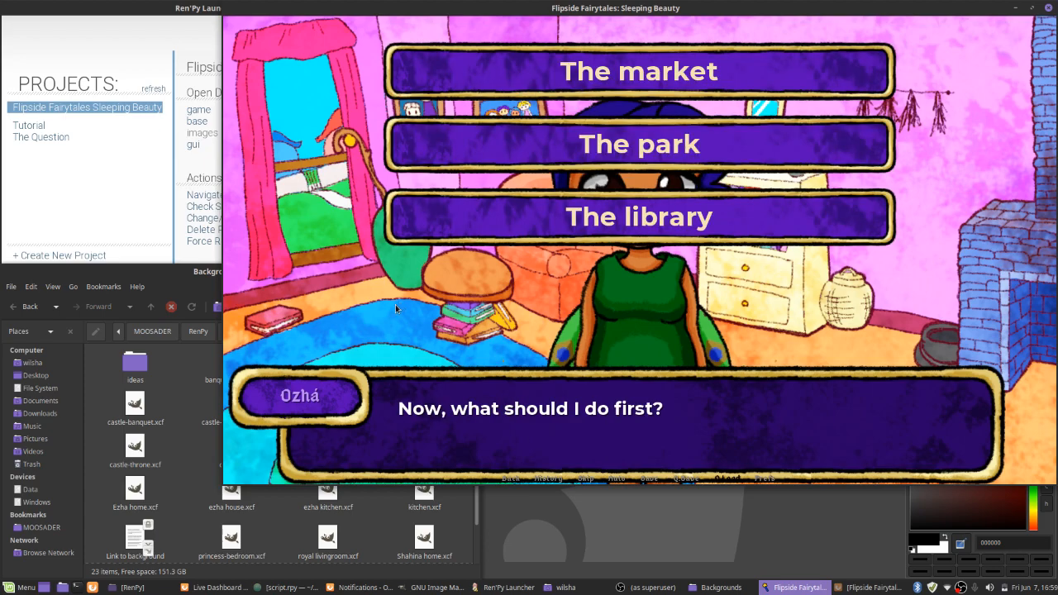
# Choose the library as the first destination and advance its scene until Ozhá greets the blonde fairy
pyautogui.click(471, 219)
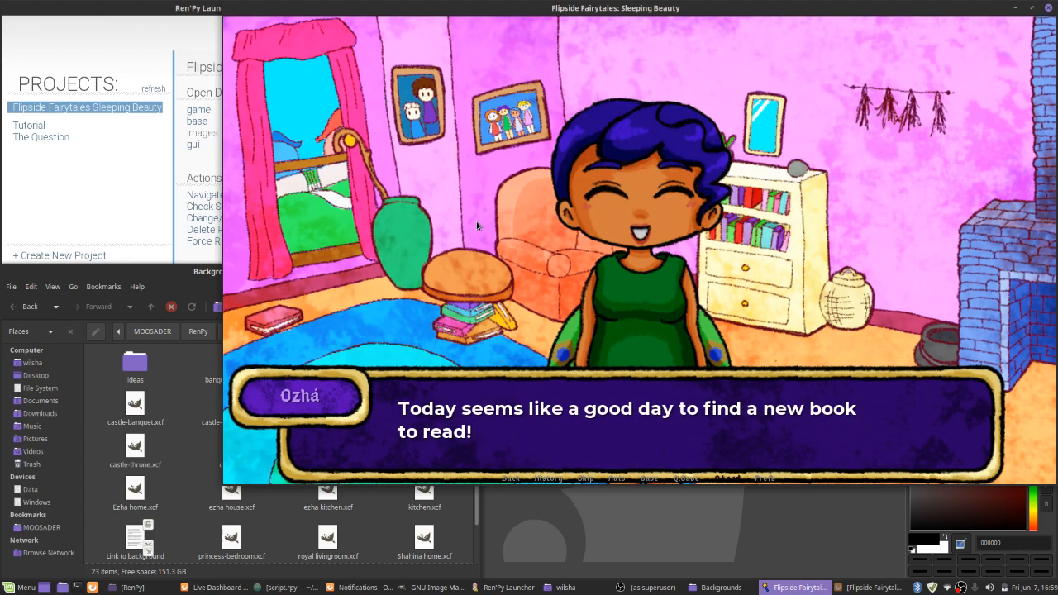
pyautogui.click(391, 207)
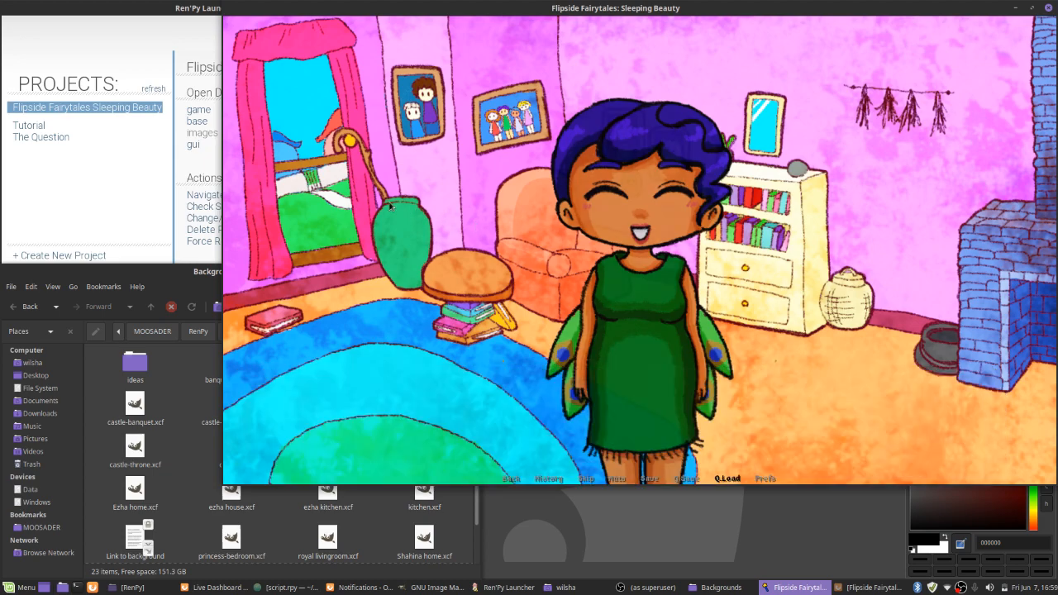
pyautogui.click(390, 206)
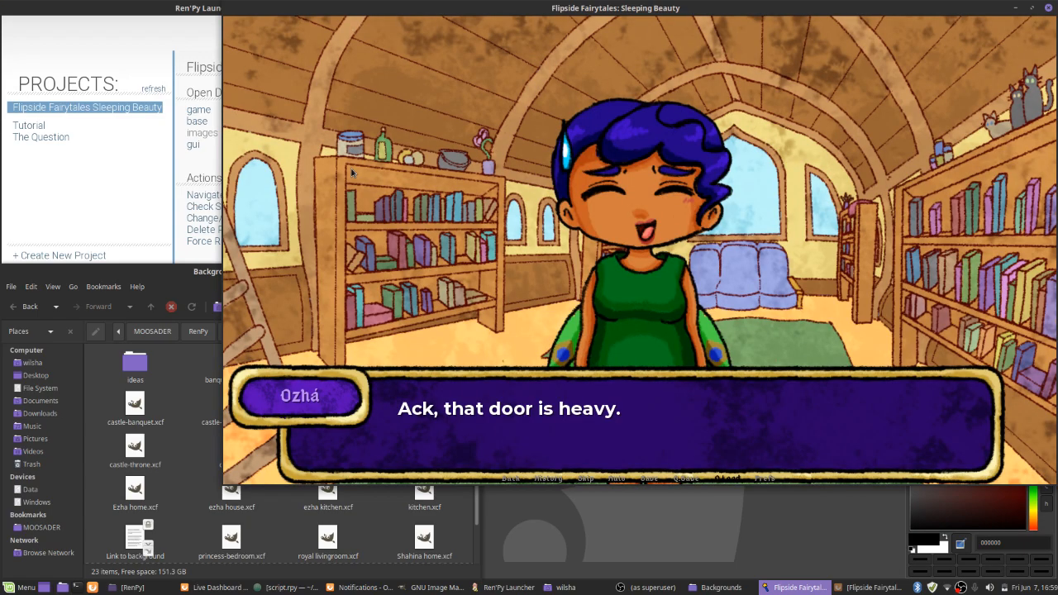
pyautogui.click(351, 172)
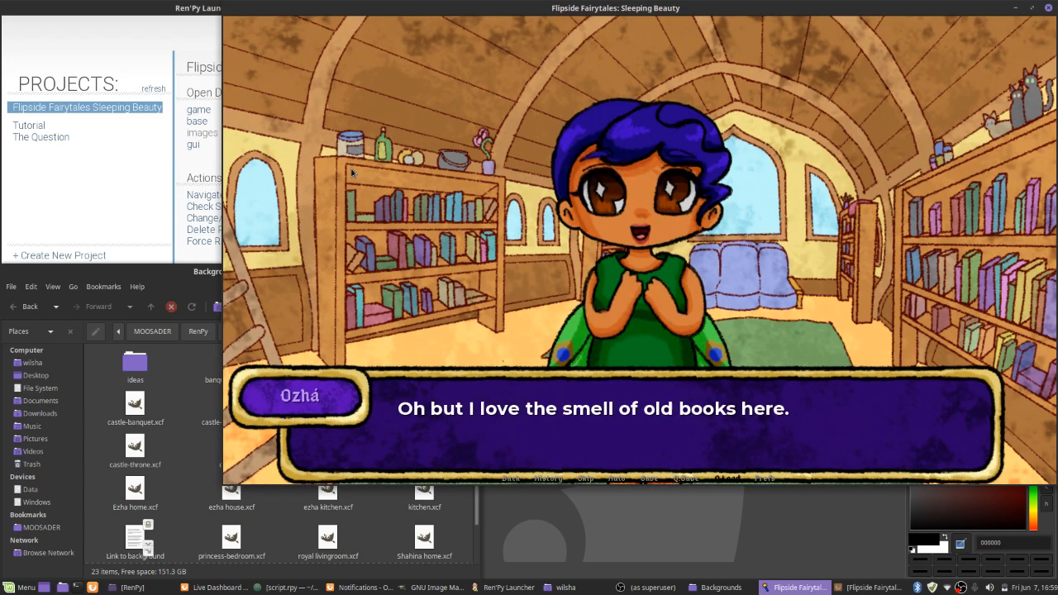
pyautogui.click(358, 155)
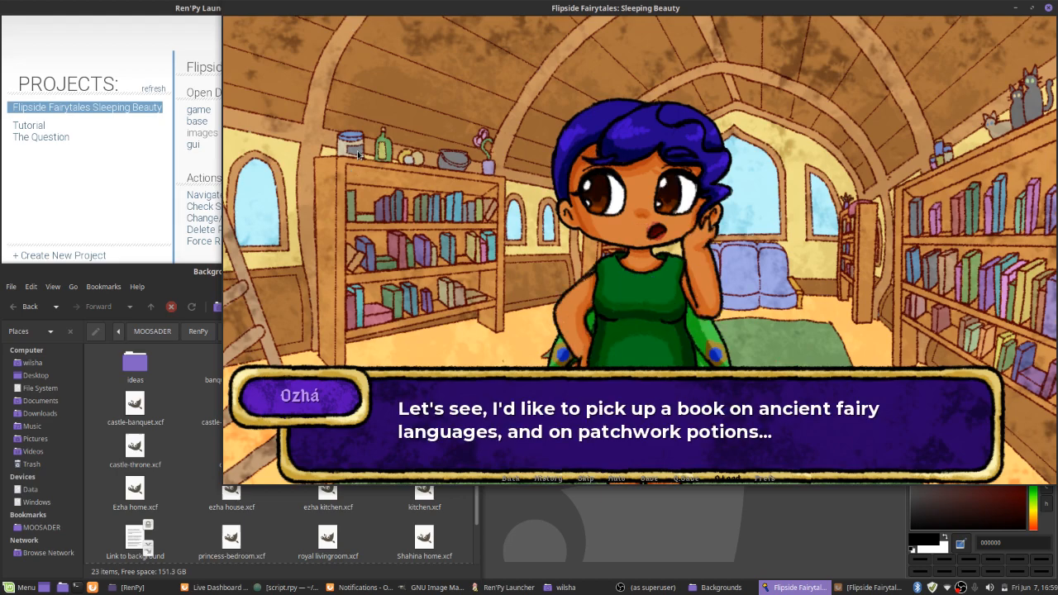
pyautogui.click(358, 156)
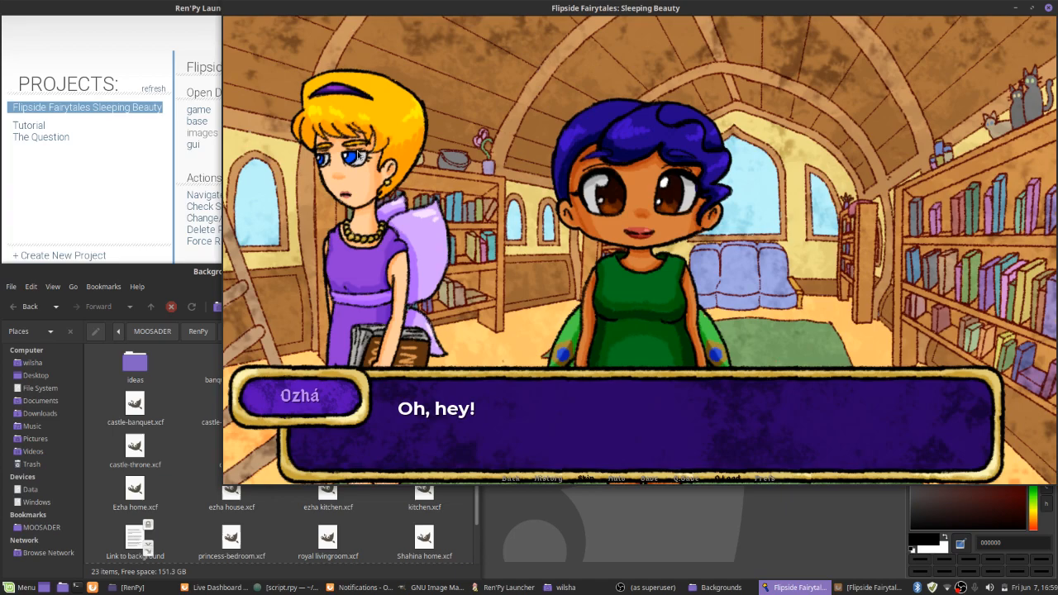
# Advance the library conversation about the newborn's trait potion until the scene cuts to black
pyautogui.click(358, 155)
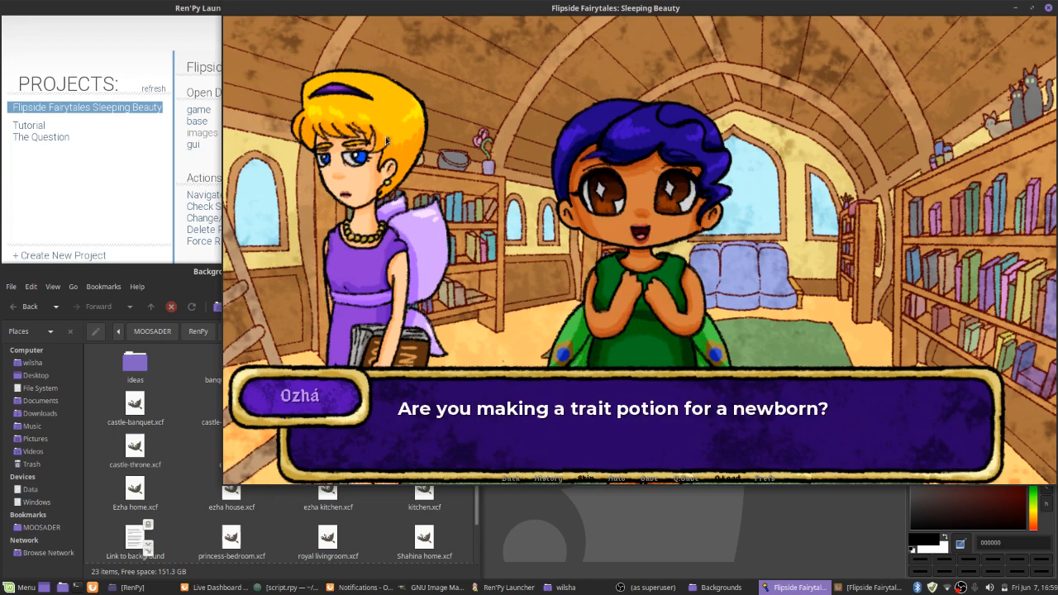
pyautogui.click(385, 138)
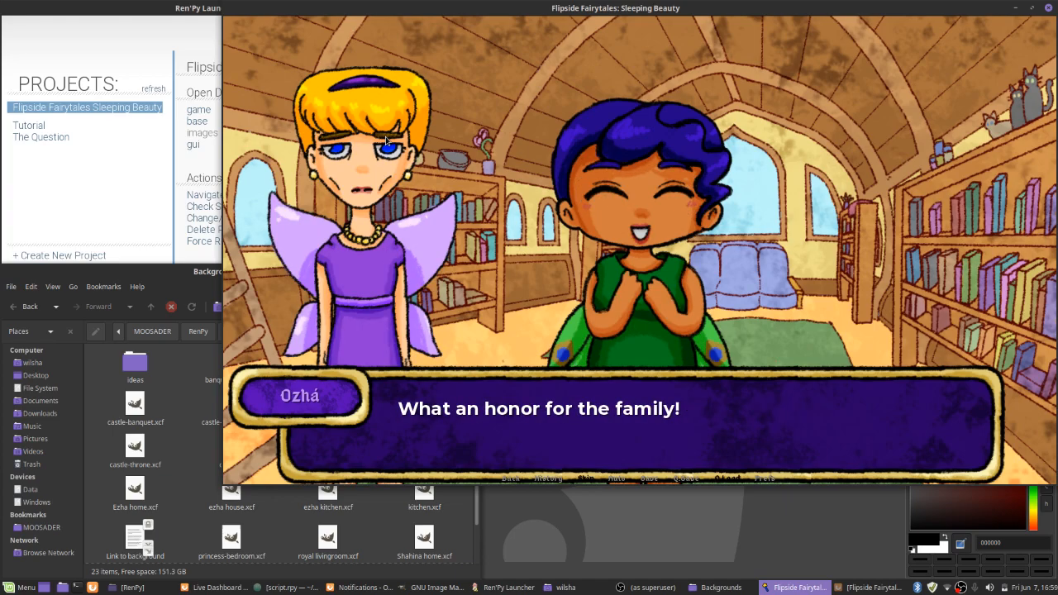
pyautogui.click(397, 166)
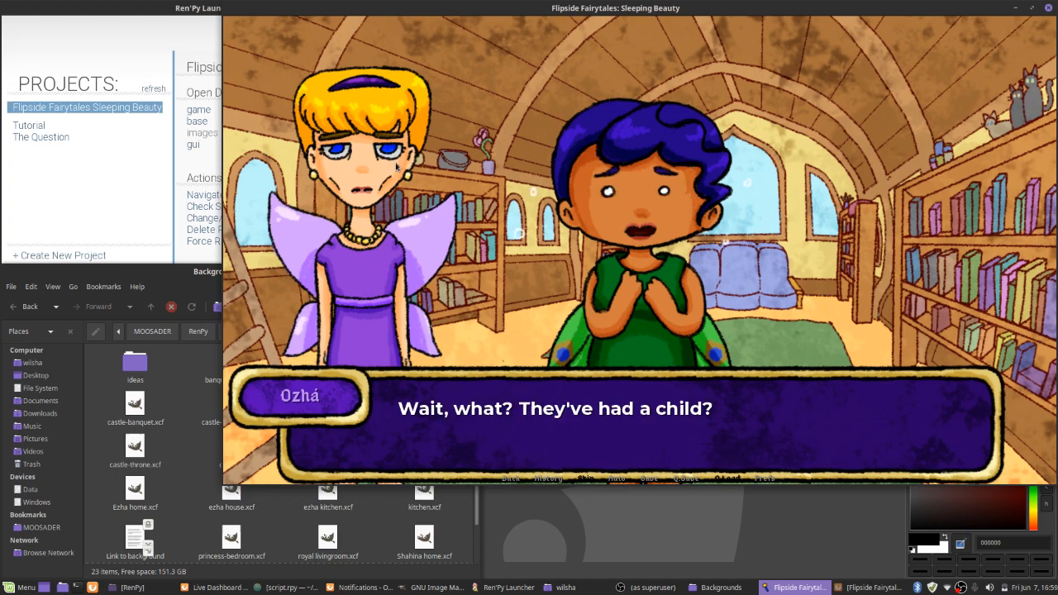
pyautogui.click(446, 170)
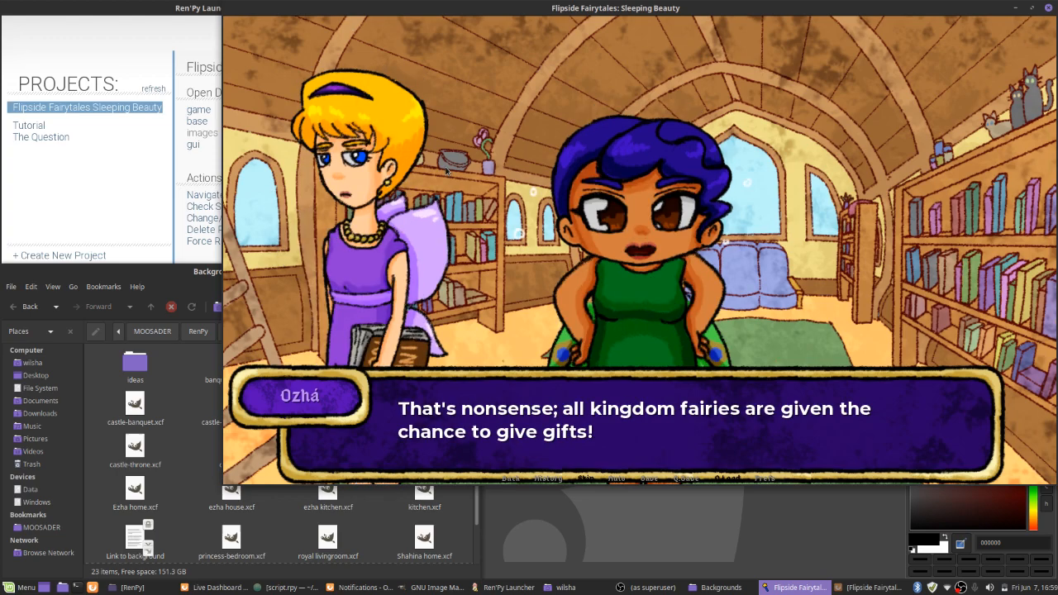
pyautogui.click(447, 171)
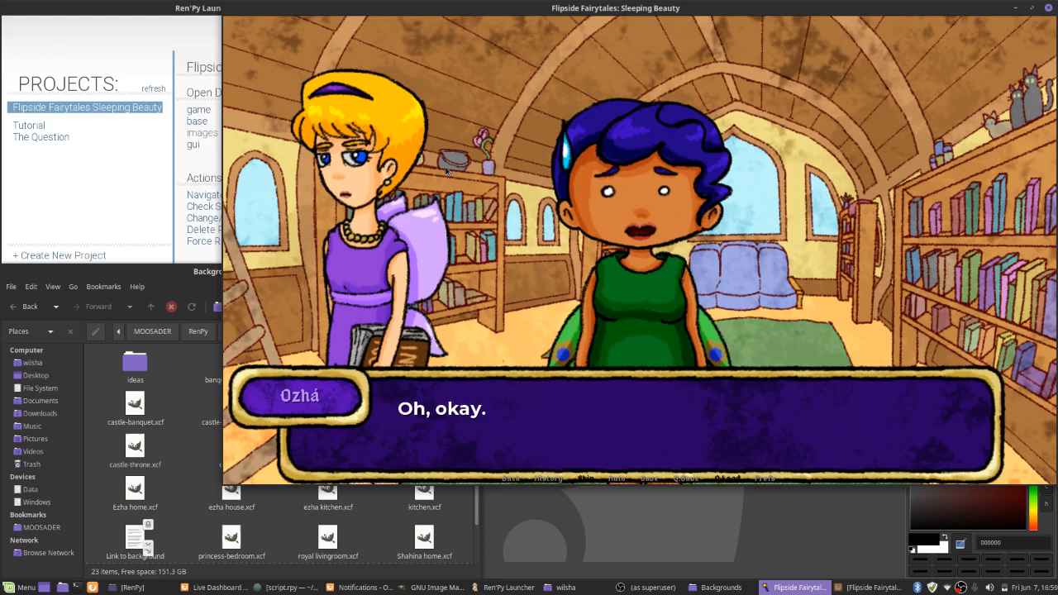
pyautogui.click(447, 170)
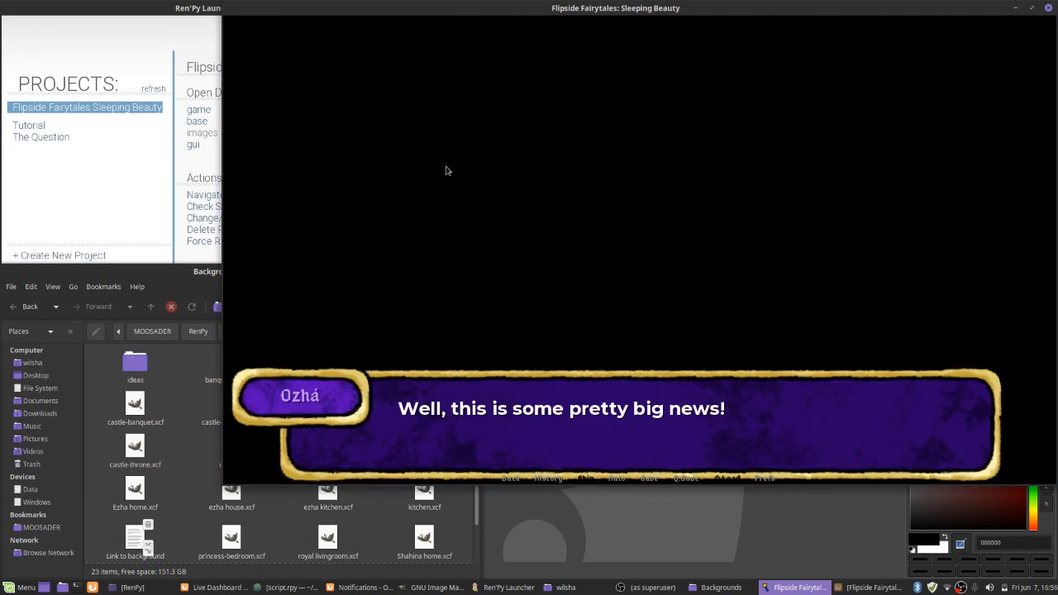
# Advance Ozhá's monologue about her right to give a gift past the "Later that day..." card to the banquet hall
pyautogui.click(448, 166)
pyautogui.click(449, 165)
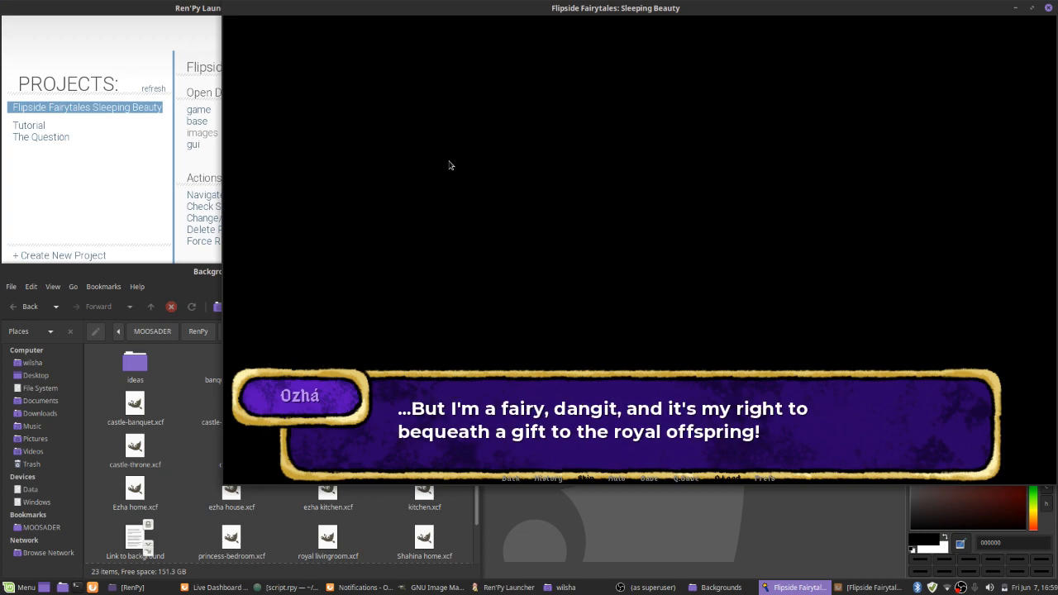
pyautogui.click(449, 165)
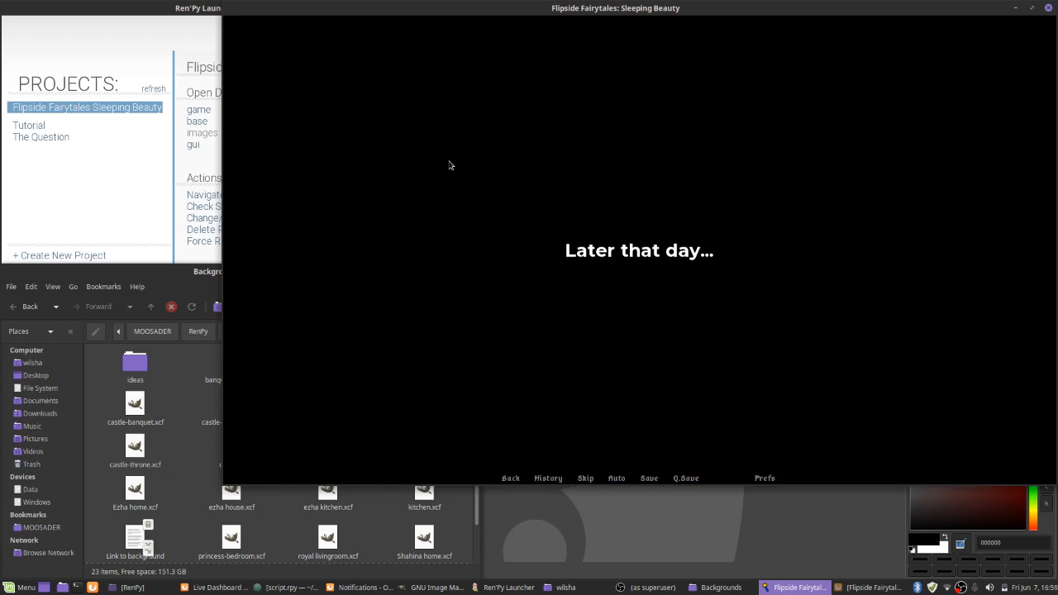
pyautogui.click(449, 165)
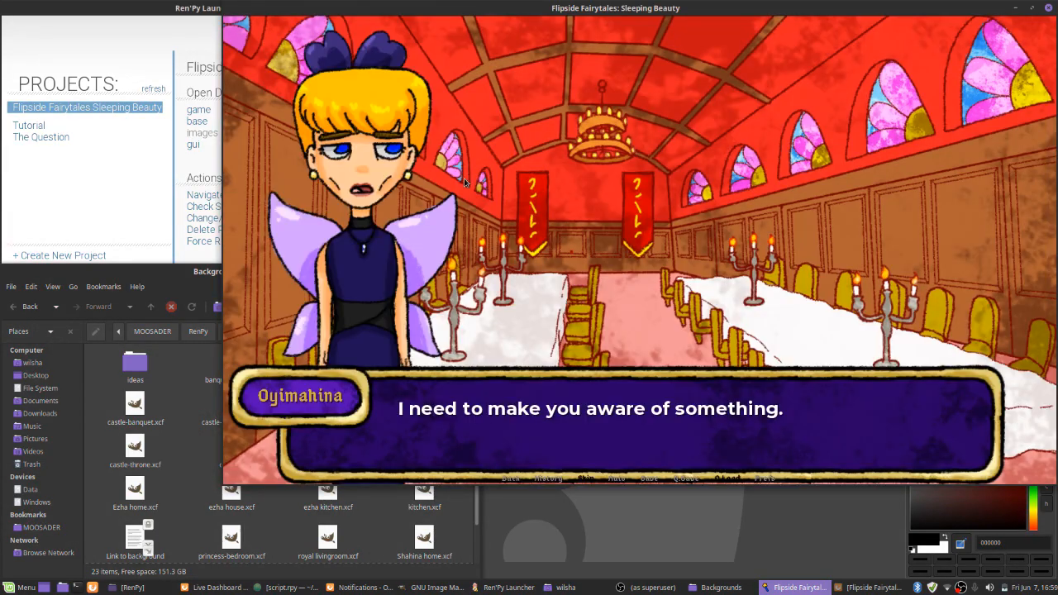
# Advance the fairies' conversation in the banquet hall until Ozhá introduces herself to the guard outside the castle
pyautogui.click(451, 167)
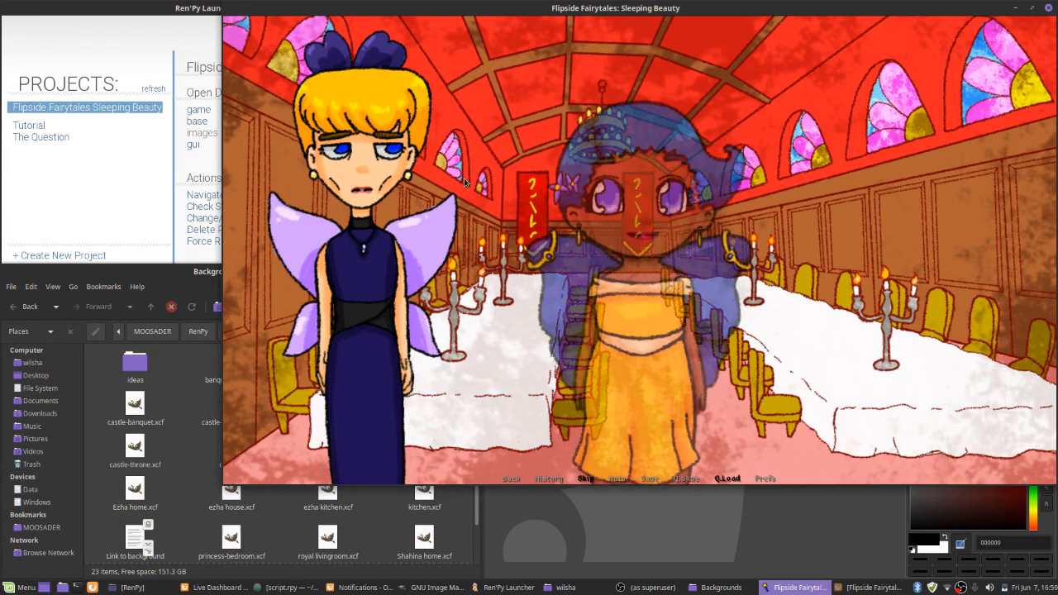
pyautogui.click(464, 182)
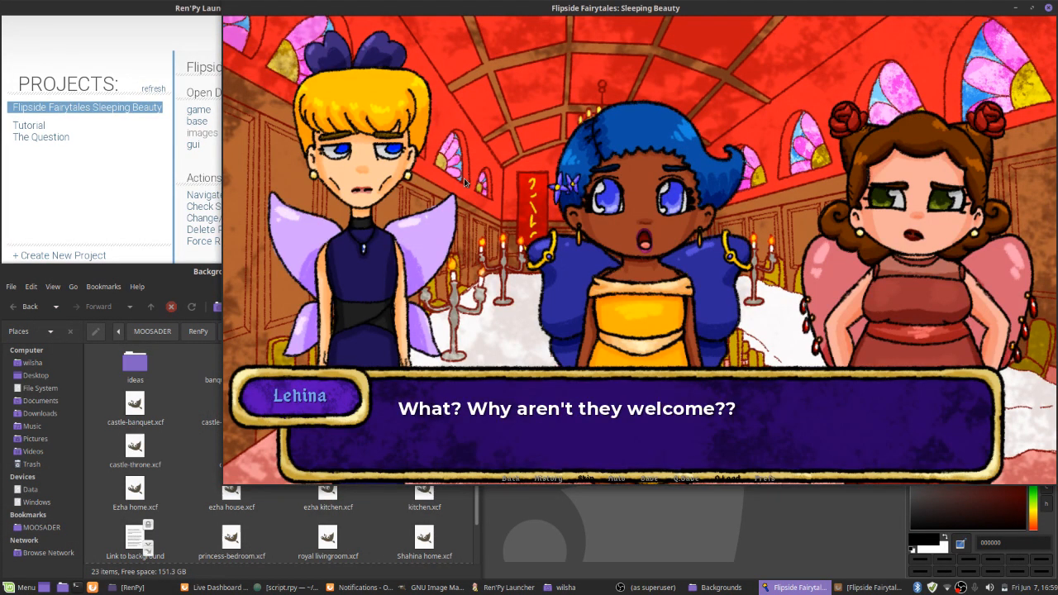
pyautogui.click(464, 181)
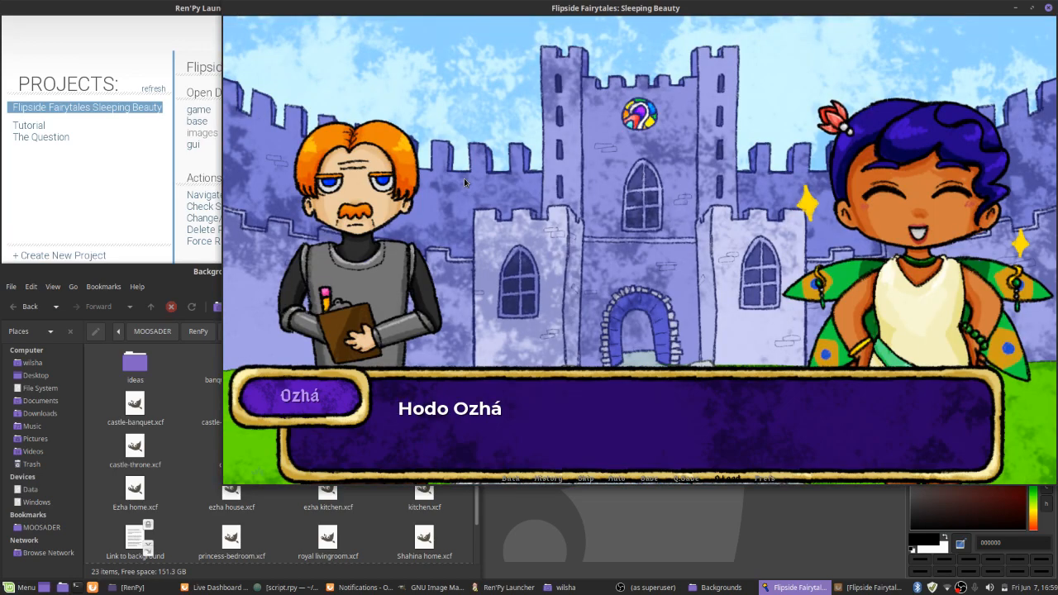
# Advance Ozhá's confrontation with the castle guard until she stands alone in the banquet hall
pyautogui.click(464, 178)
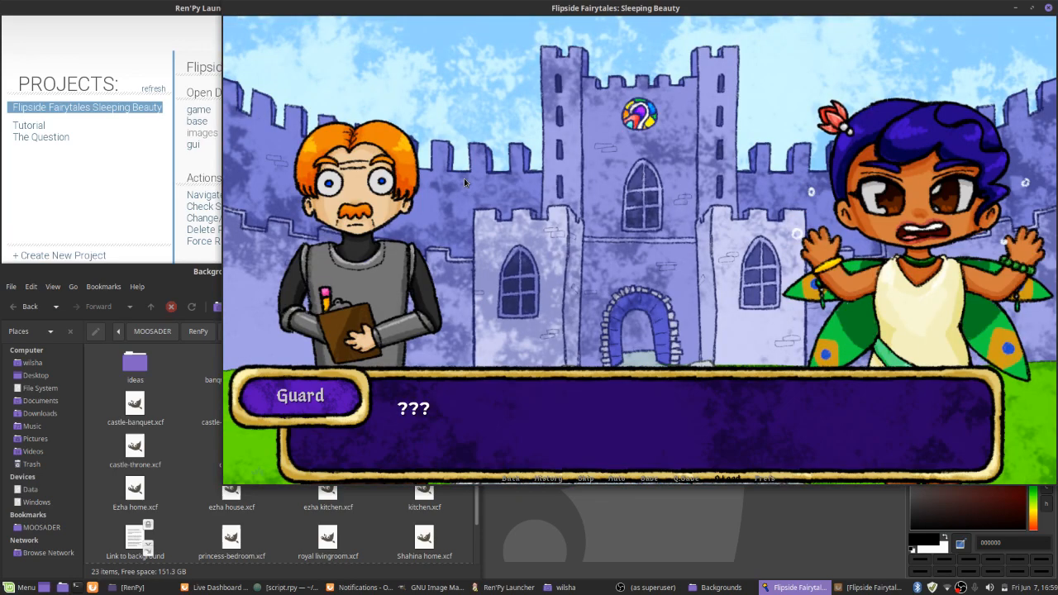
pyautogui.click(463, 177)
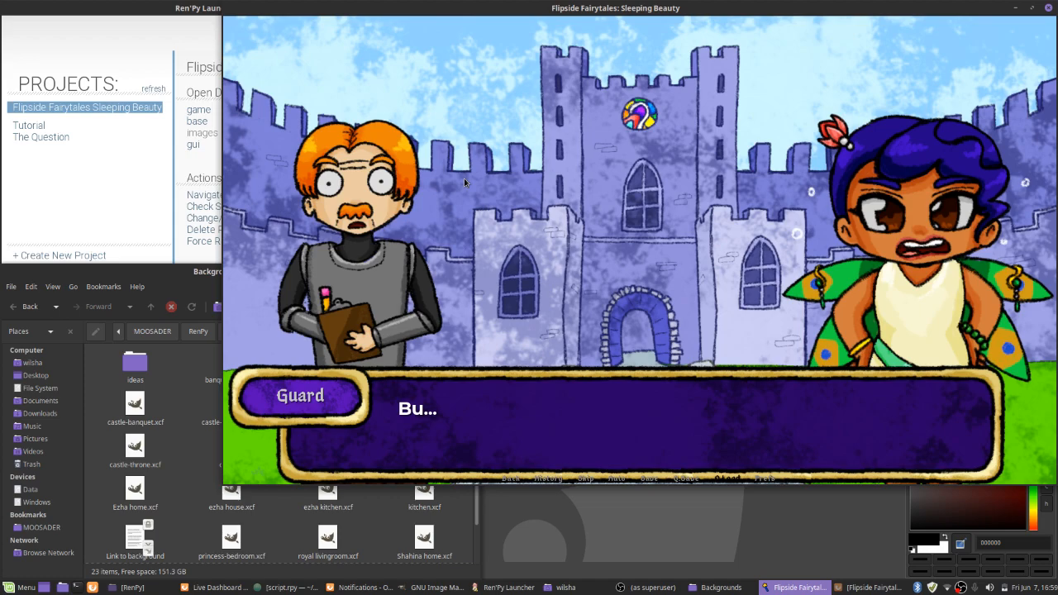
pyautogui.click(463, 178)
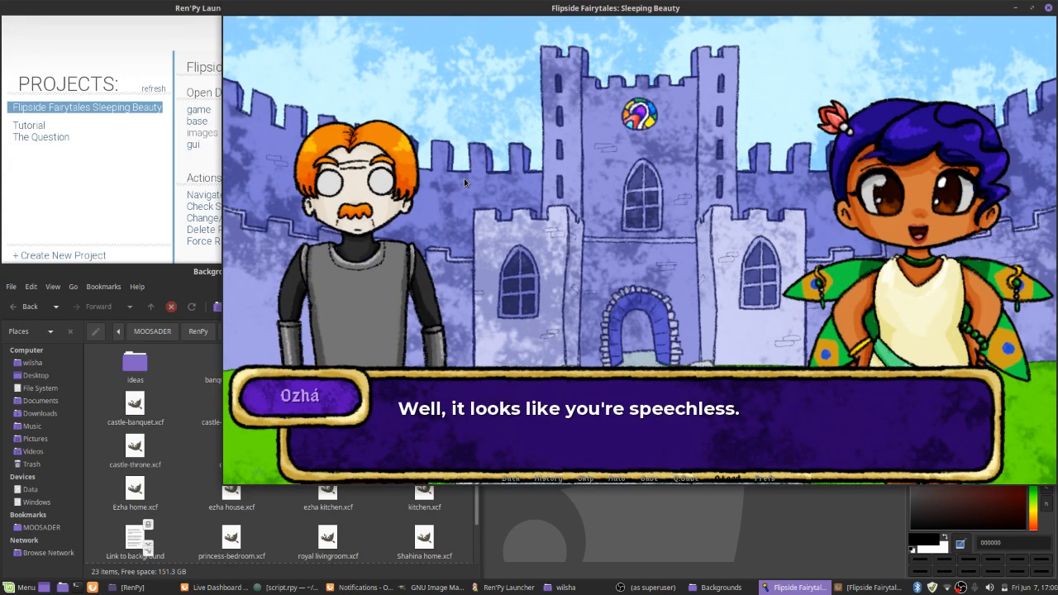
pyautogui.click(464, 182)
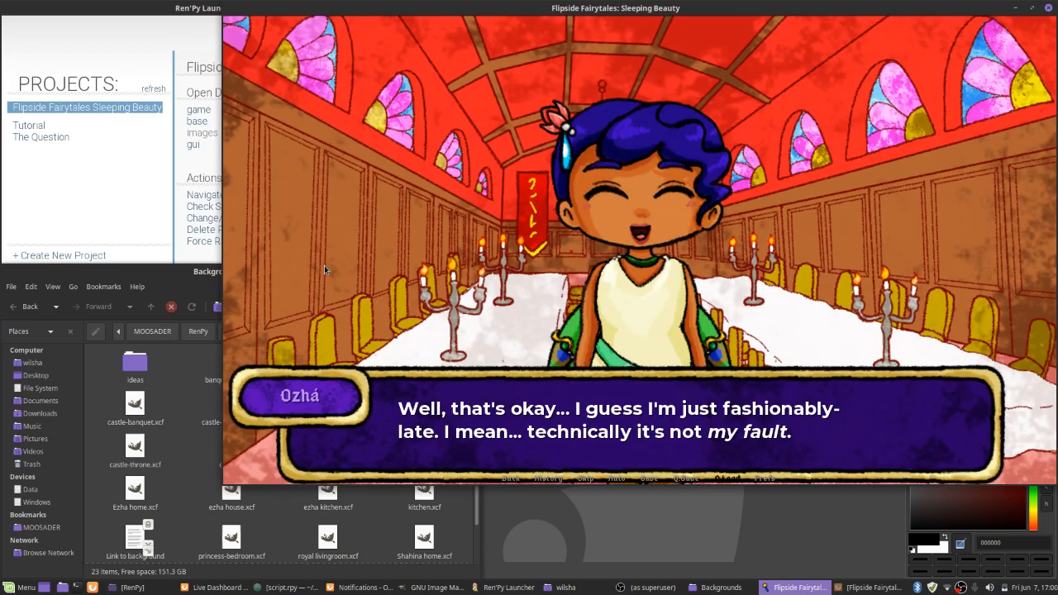
# Advance Ozhá's greetings to Shahina, Oyimahina and Lehina at the banquet table to the seating choice
pyautogui.click(324, 266)
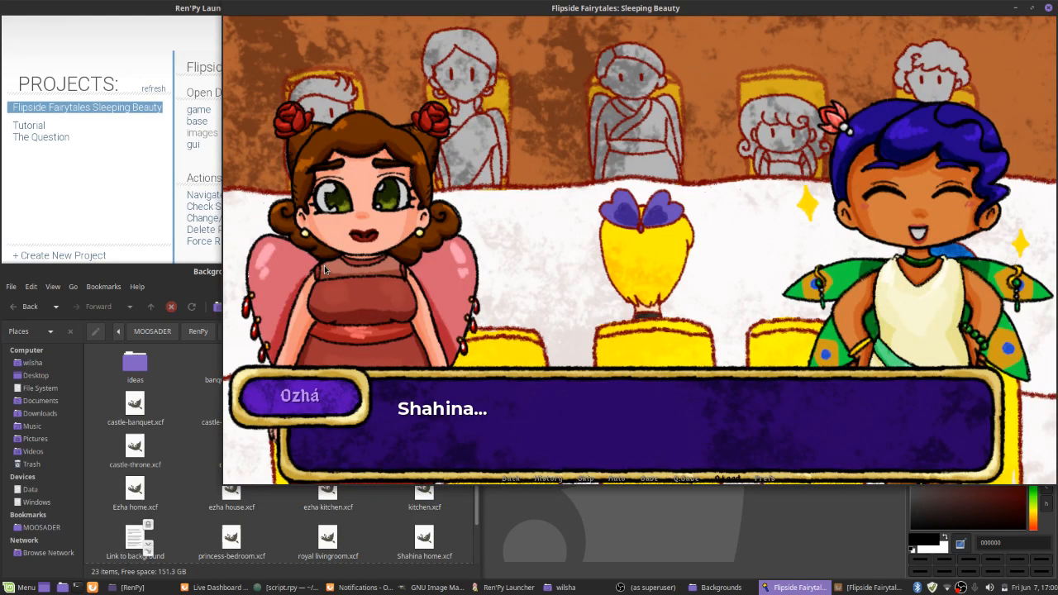
pyautogui.click(324, 268)
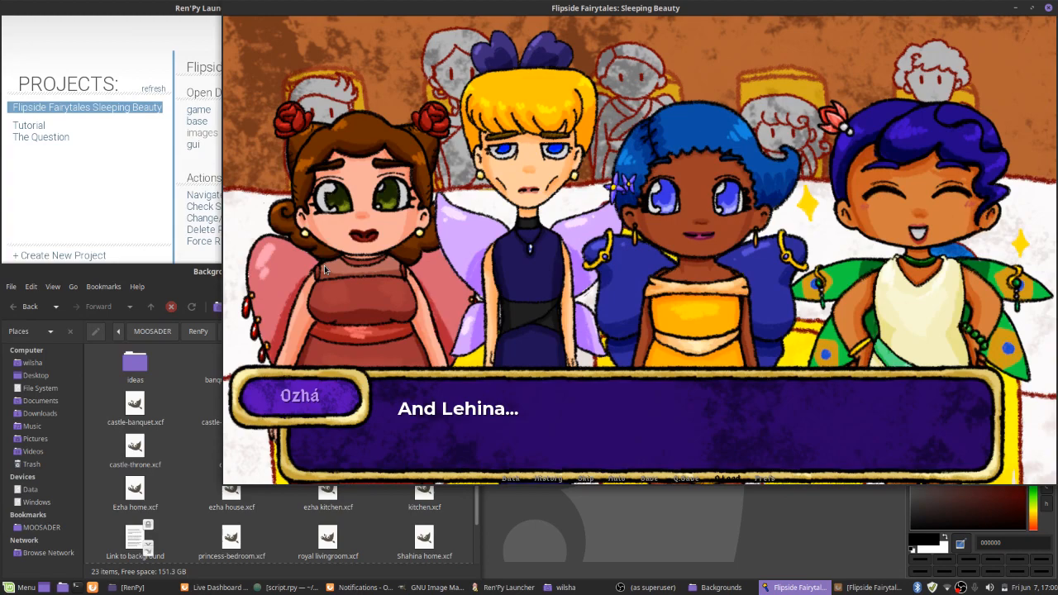
pyautogui.click(324, 269)
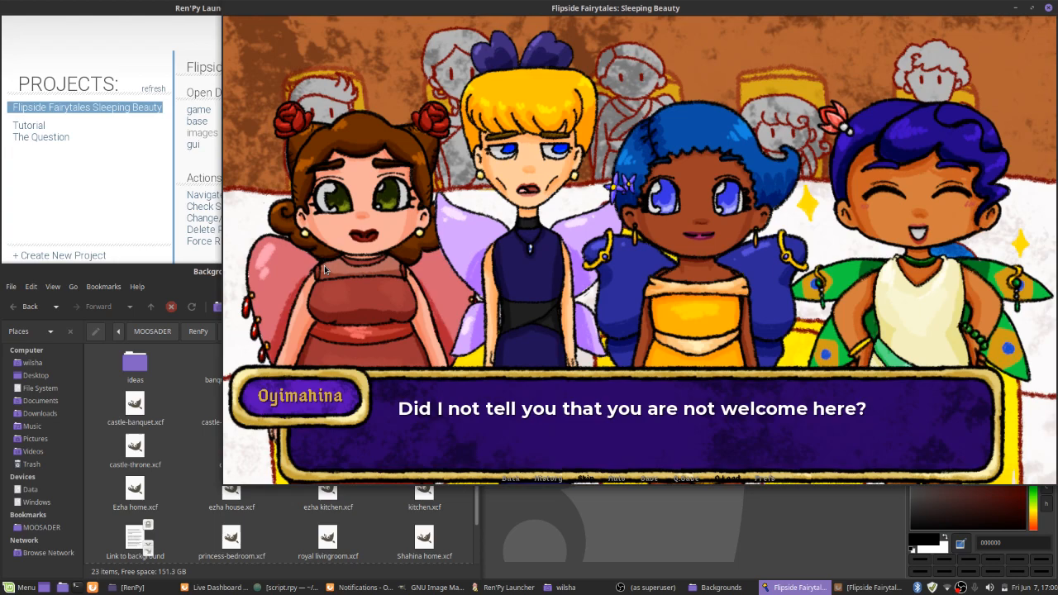
pyautogui.click(324, 269)
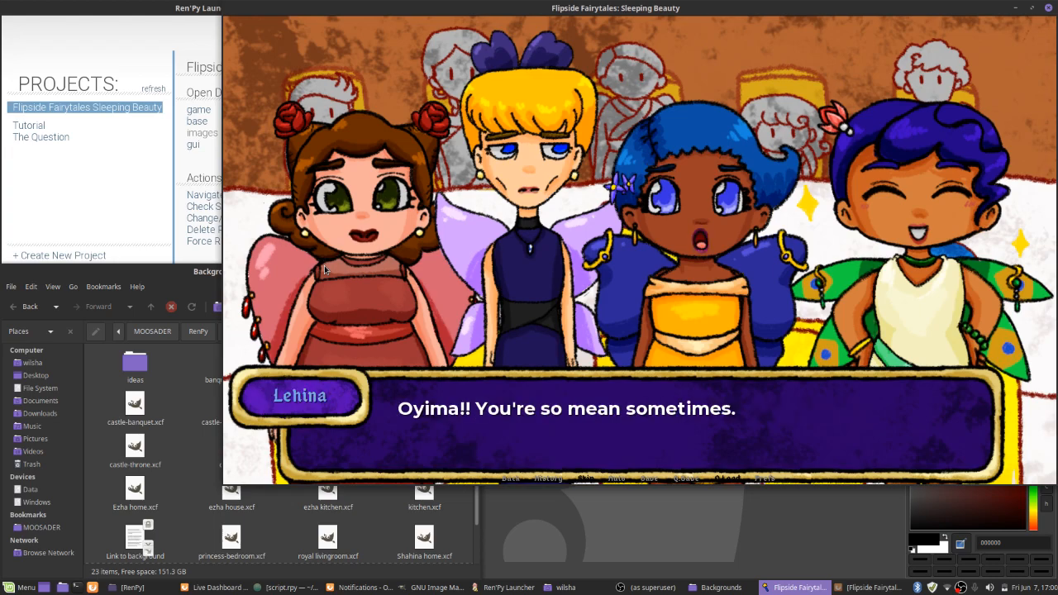
pyautogui.click(325, 268)
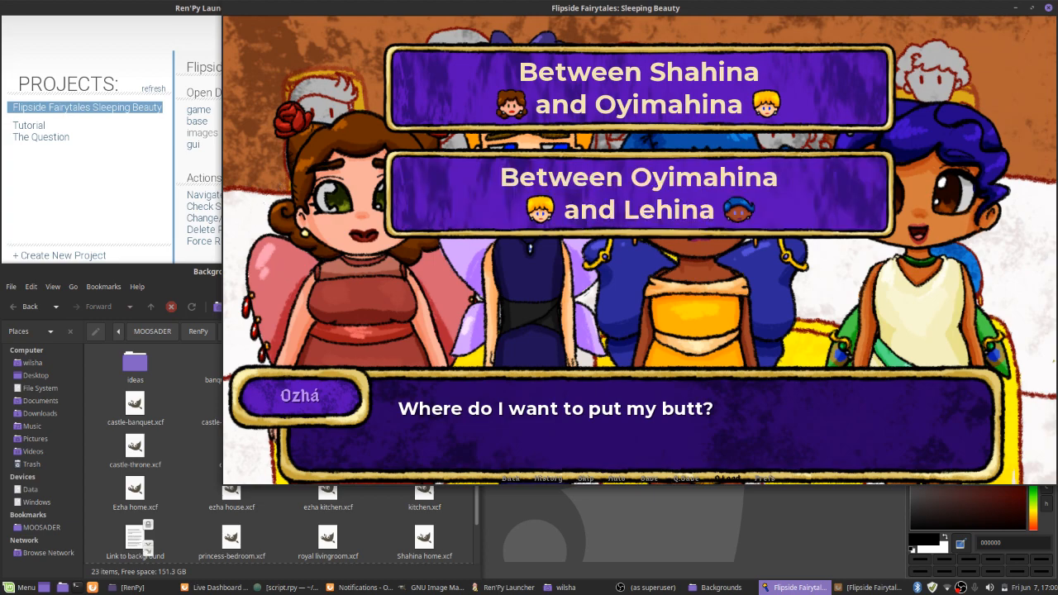
# Seat Ozhá between Shahina and Oyimahina and advance the table talk until the king and queen appear
pyautogui.click(453, 123)
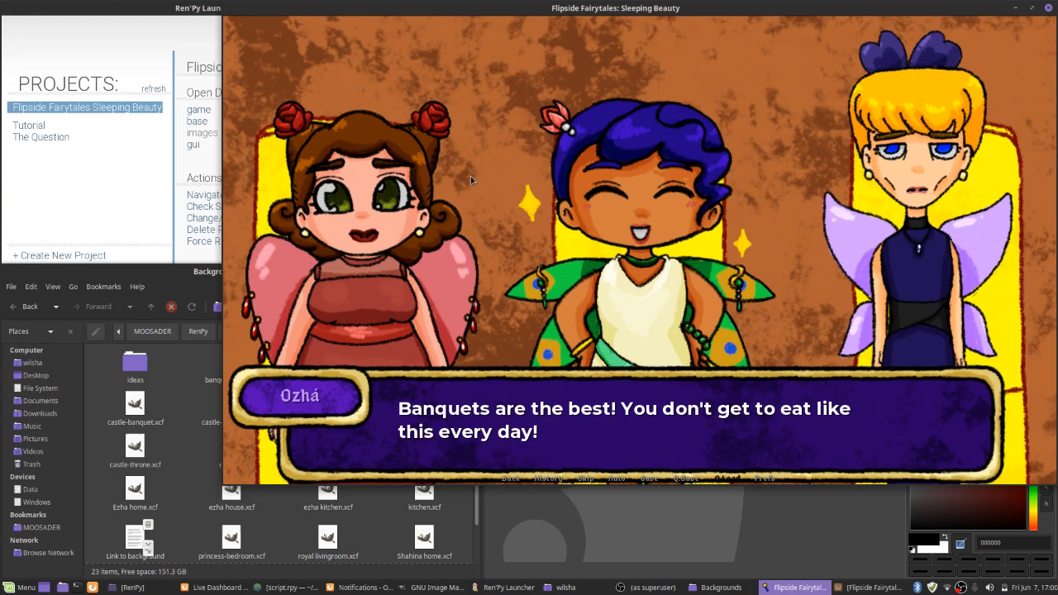
pyautogui.click(470, 178)
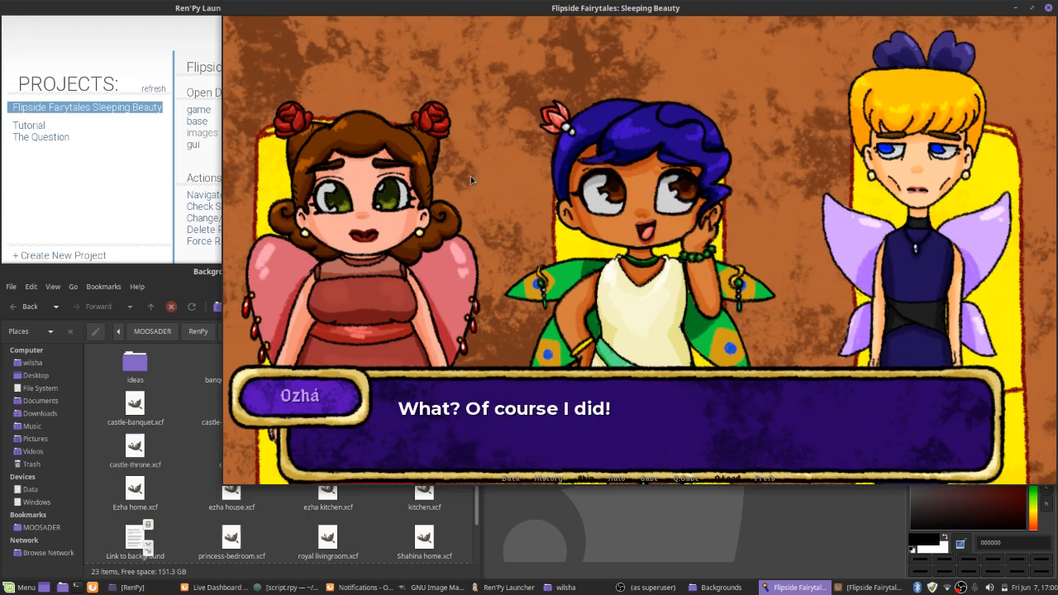
pyautogui.click(470, 176)
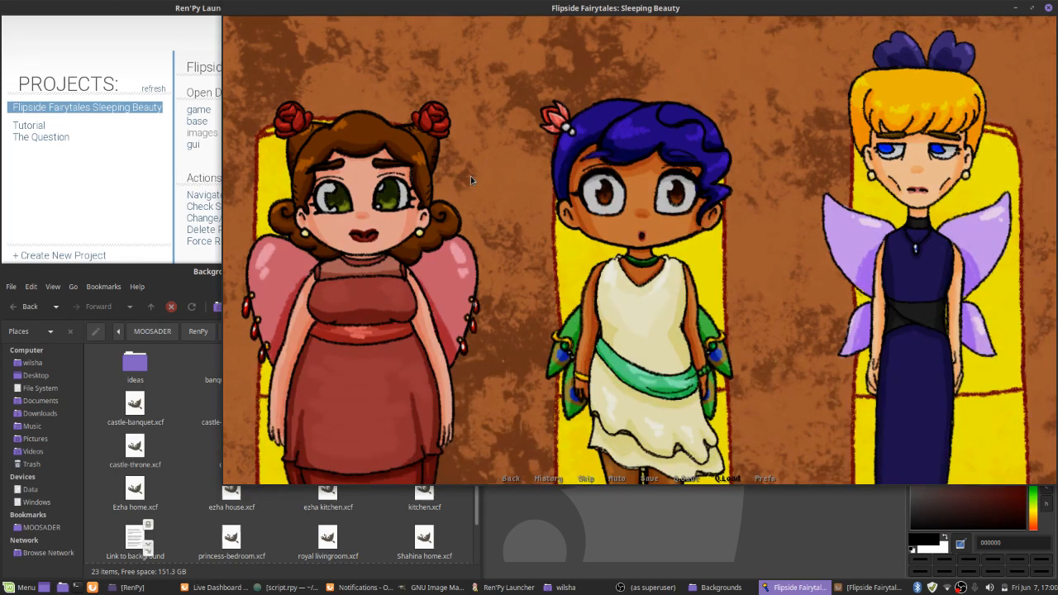
pyautogui.click(470, 176)
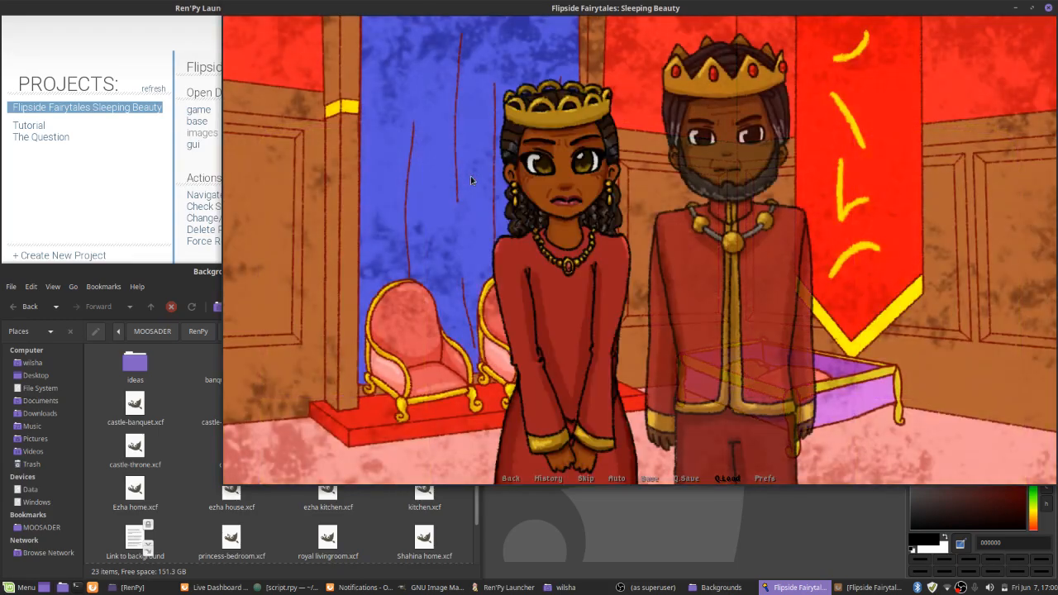
# Lower the game's sound volume to about one third and voice volume to about two fifths, and return to the scene
pyautogui.rightClick(345, 193)
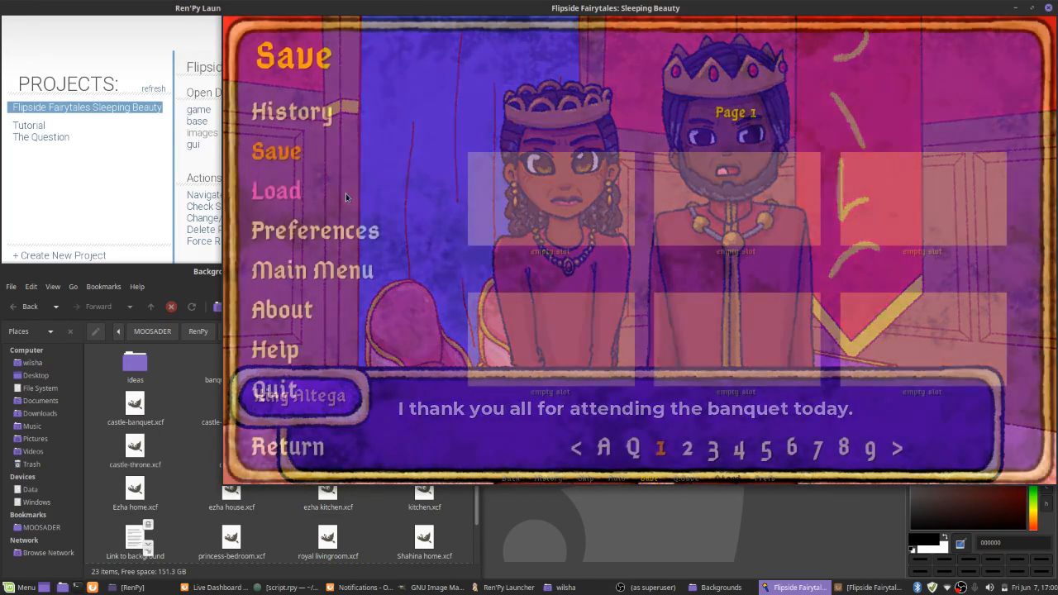
pyautogui.click(314, 230)
pyautogui.moveTo(864, 406); pyautogui.dragTo(807, 406)
pyautogui.moveTo(949, 457); pyautogui.dragTo(823, 445)
pyautogui.scroll(1, 853, 353)
pyautogui.scroll(-1, 853, 352)
pyautogui.rightClick(381, 196)
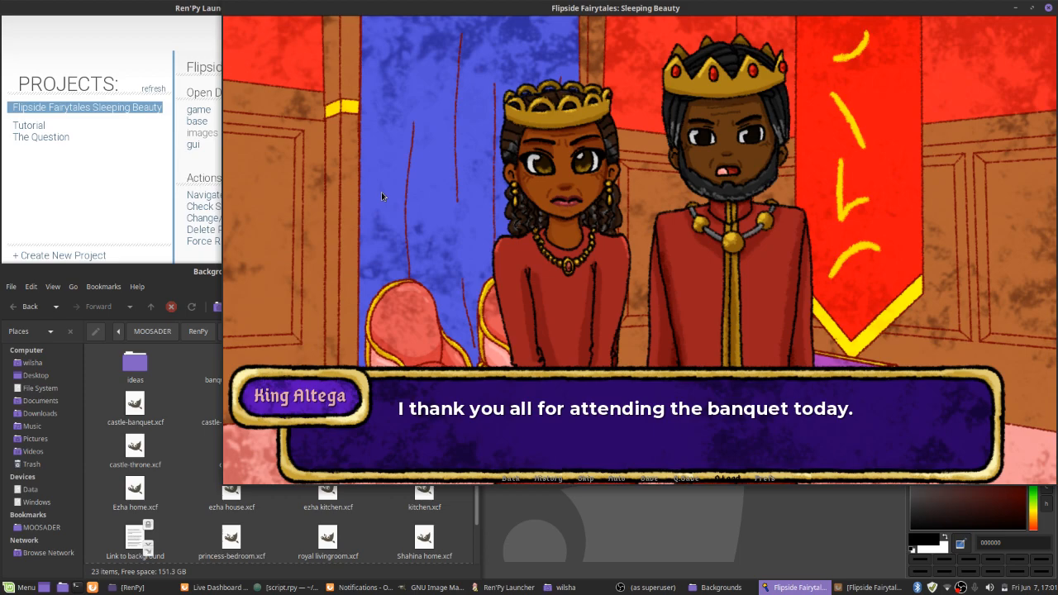
# Lower the game's music volume to about one sixth in the preferences and return to the king's speech
pyautogui.click(649, 478)
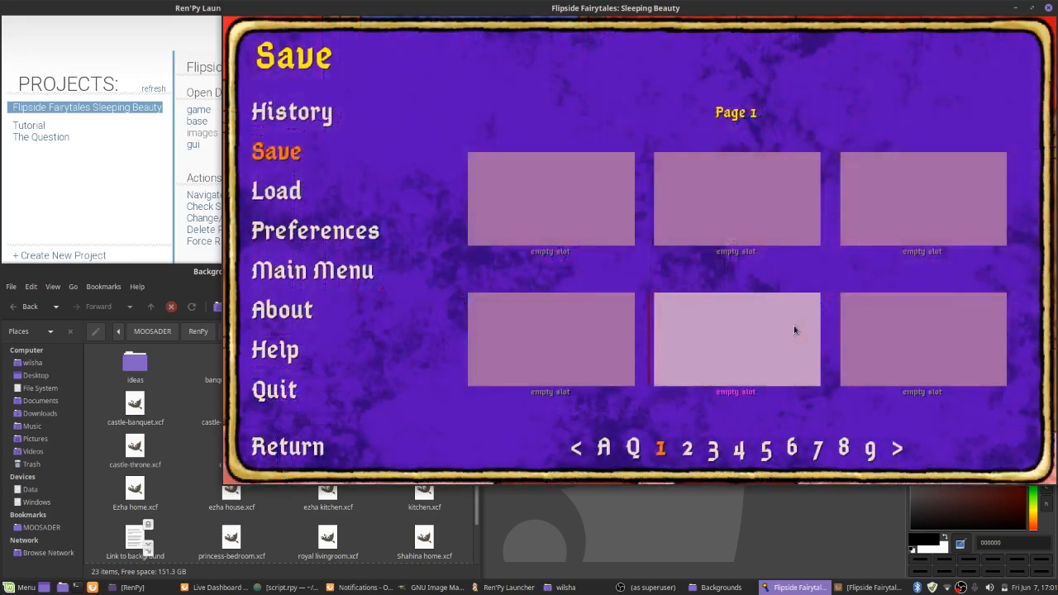
pyautogui.click(320, 240)
pyautogui.moveTo(814, 363); pyautogui.dragTo(795, 372)
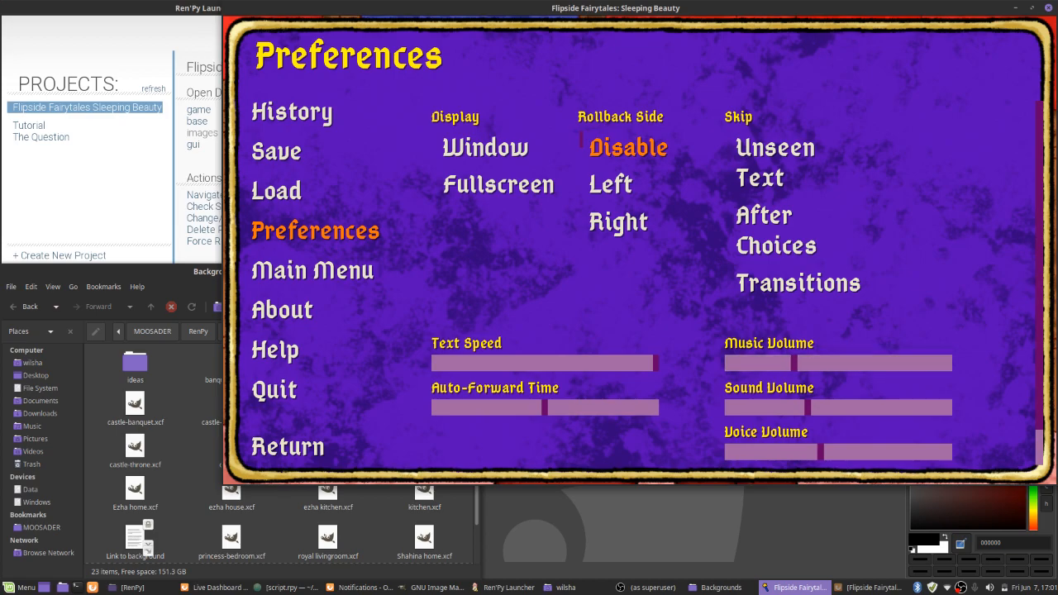
pyautogui.hotkey('alt', 'Tab')
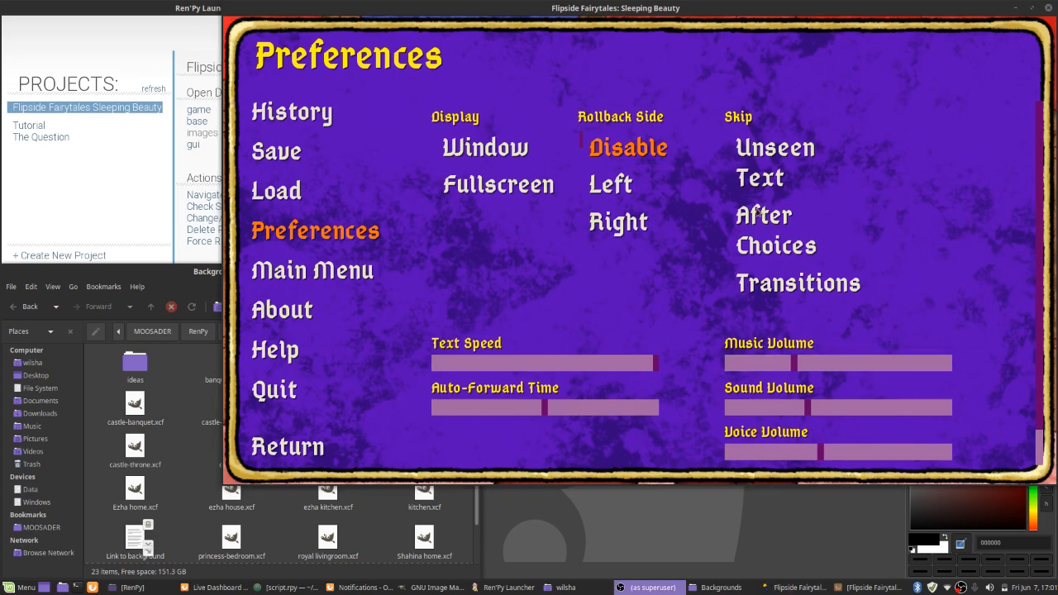
pyautogui.moveTo(795, 364); pyautogui.dragTo(760, 361)
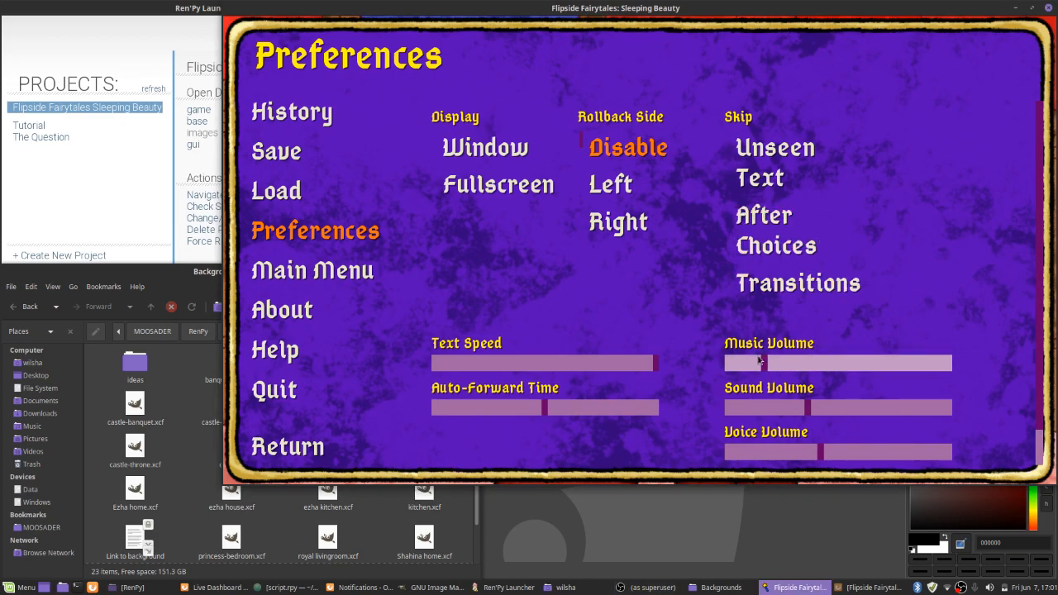
pyautogui.press('Escape')
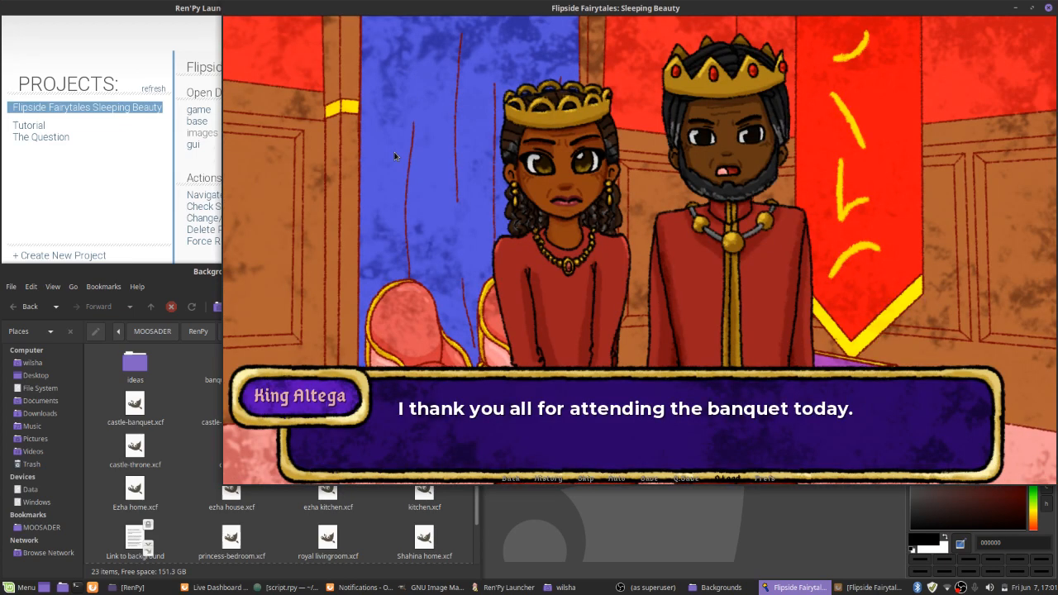
# Advance the royal speech and the gift-giving at Princess Aminda's crib until Queen Saĝeca objects to Ozhá's gift
pyautogui.click(408, 196)
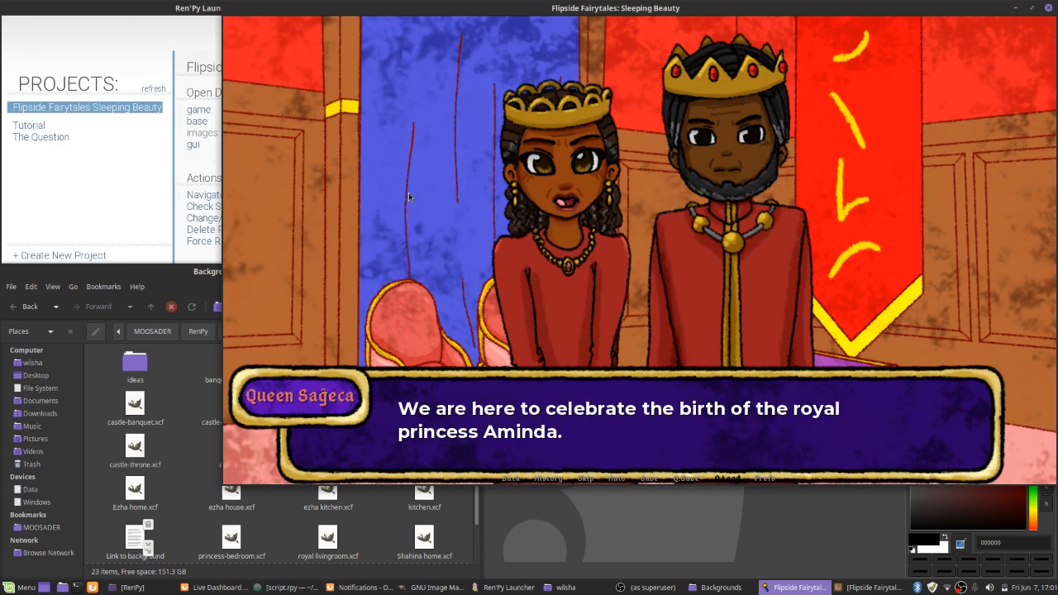
pyautogui.click(409, 196)
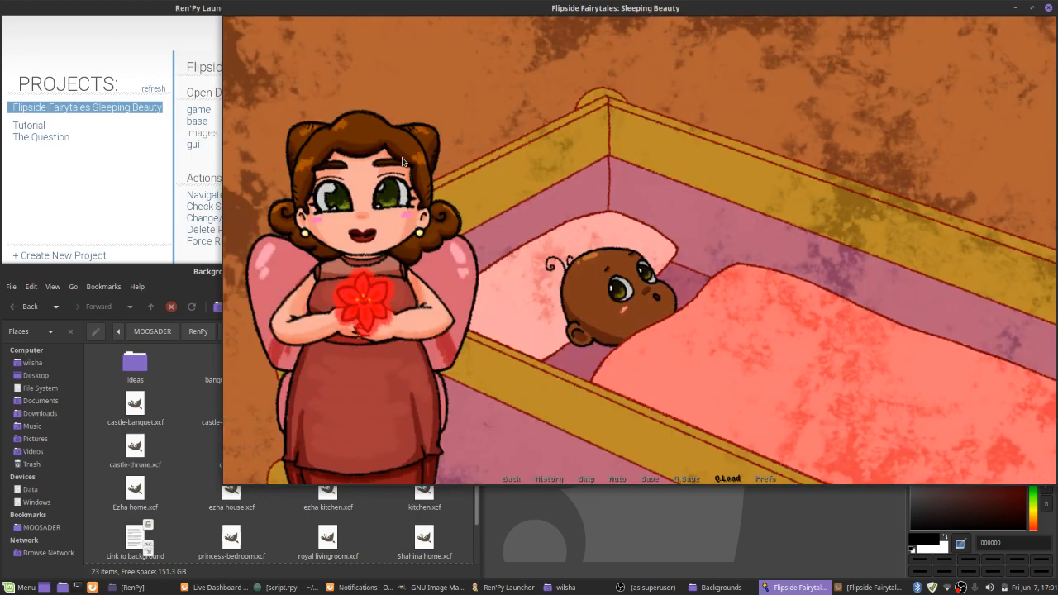
pyautogui.click(402, 162)
pyautogui.click(407, 162)
pyautogui.click(406, 162)
pyautogui.click(406, 162)
pyautogui.click(407, 162)
pyautogui.click(407, 162)
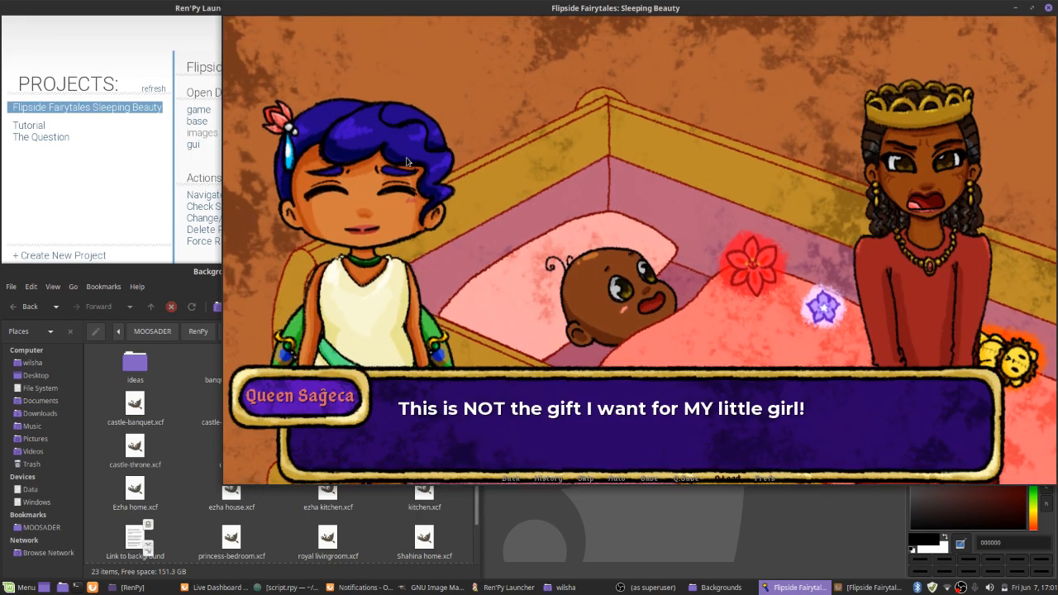
# Advance the argument with the queen and king at the crib through to the "The next day..." title
pyautogui.click(406, 162)
pyautogui.click(407, 162)
pyautogui.click(407, 162)
pyautogui.click(407, 162)
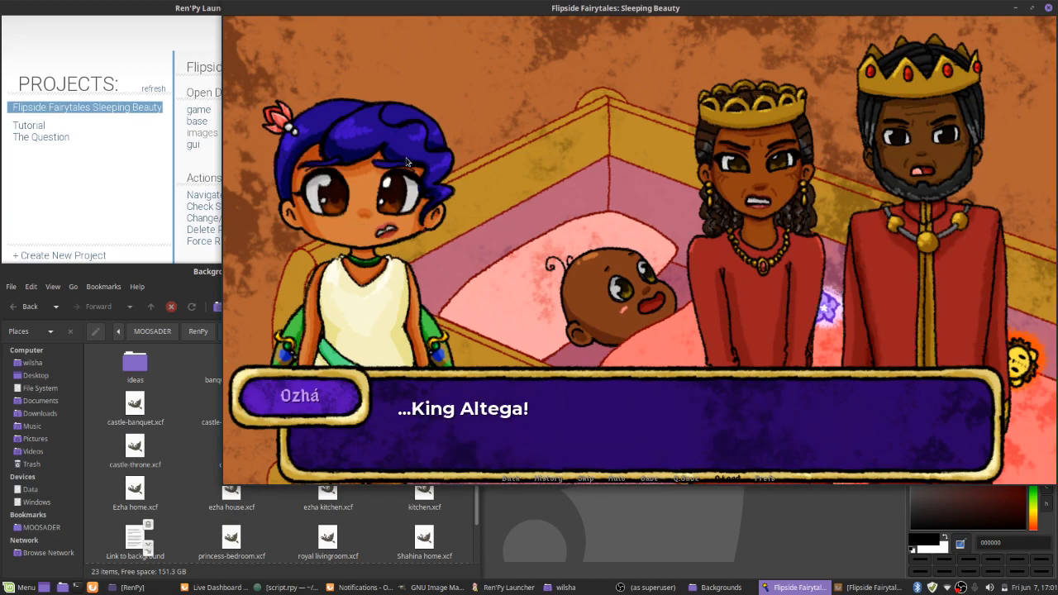
pyautogui.click(407, 162)
pyautogui.click(407, 162)
pyautogui.click(407, 162)
pyautogui.click(406, 162)
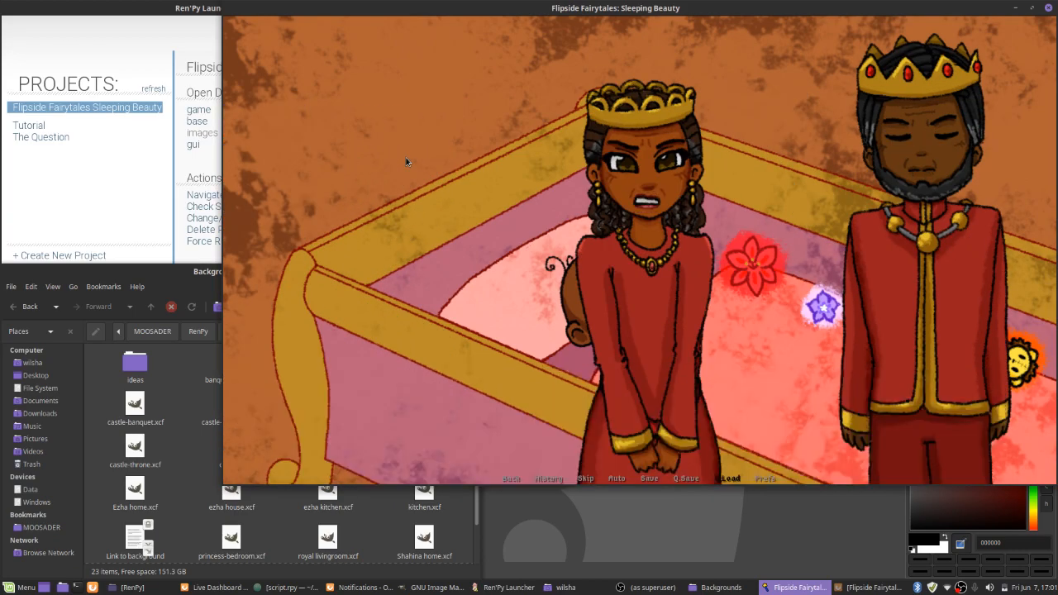
pyautogui.click(406, 162)
pyautogui.click(407, 162)
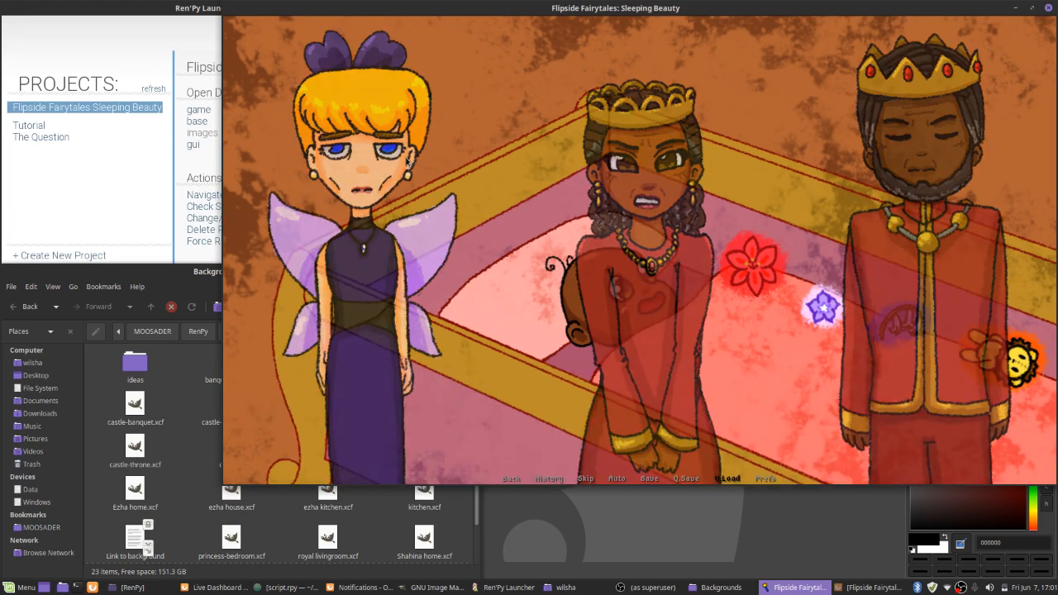
pyautogui.click(406, 162)
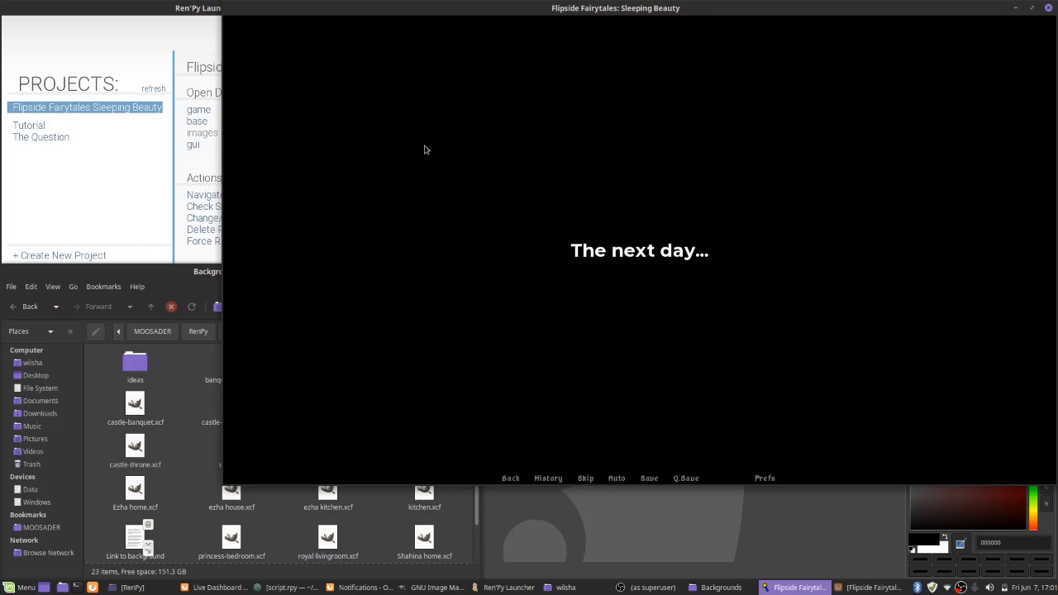
# Advance the packing scene at Ozhá's house until the choice of which fairy to help
pyautogui.click(430, 145)
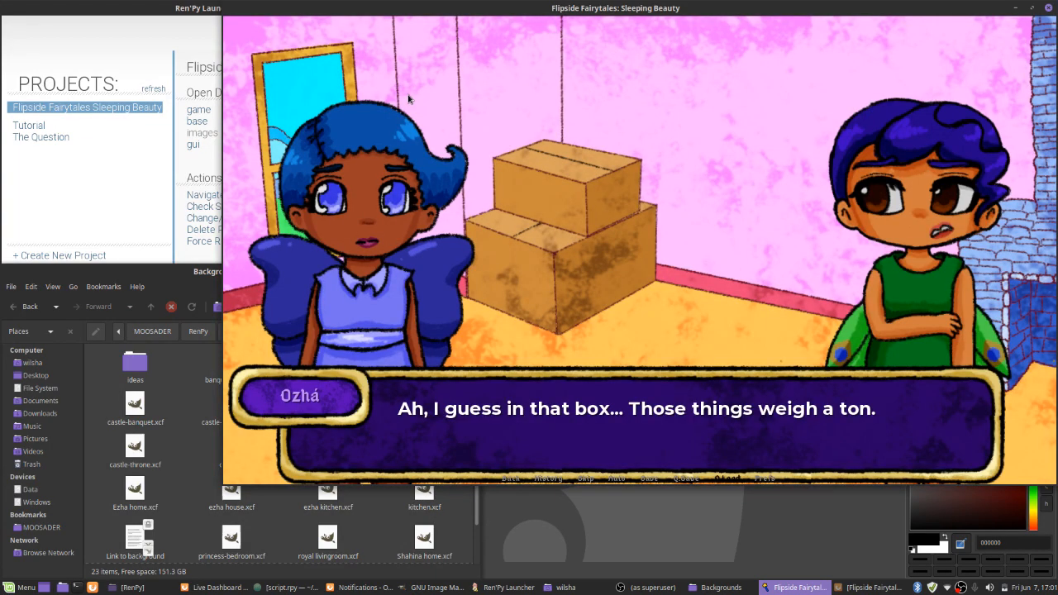
pyautogui.click(407, 99)
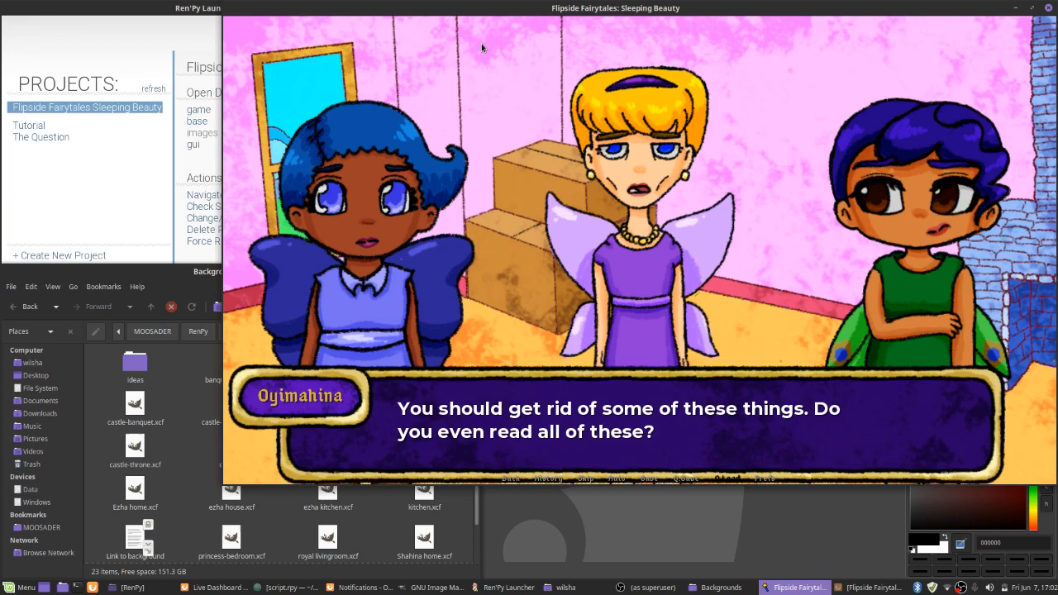
pyautogui.click(518, 237)
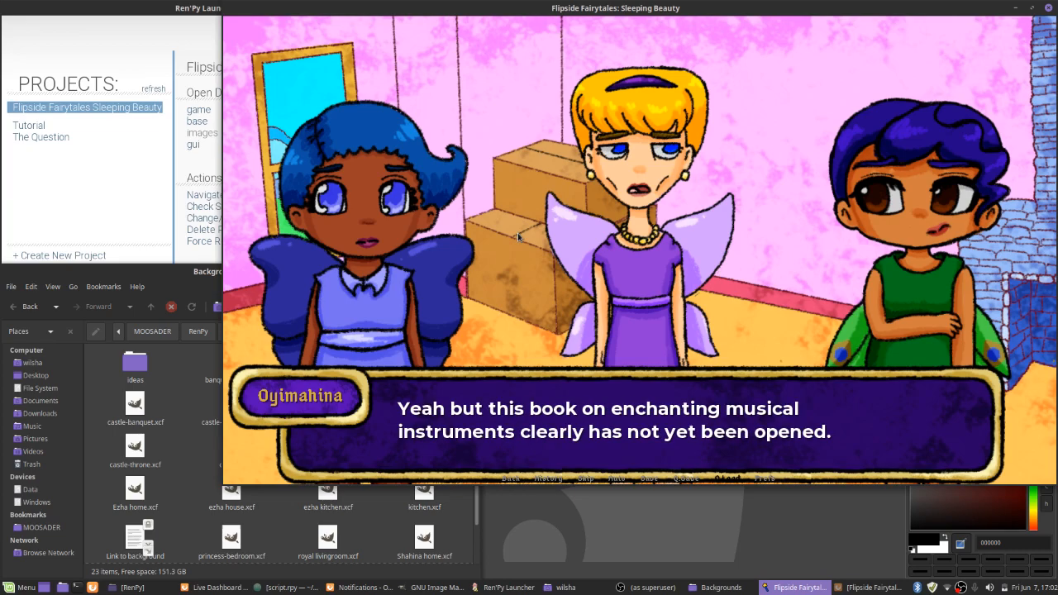
pyautogui.click(518, 233)
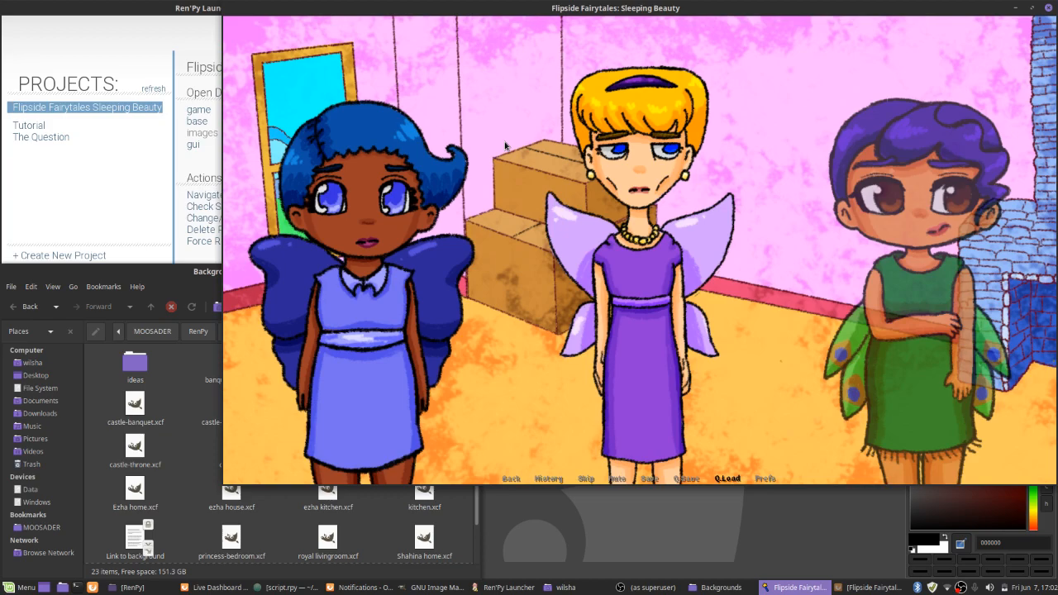
pyautogui.click(505, 146)
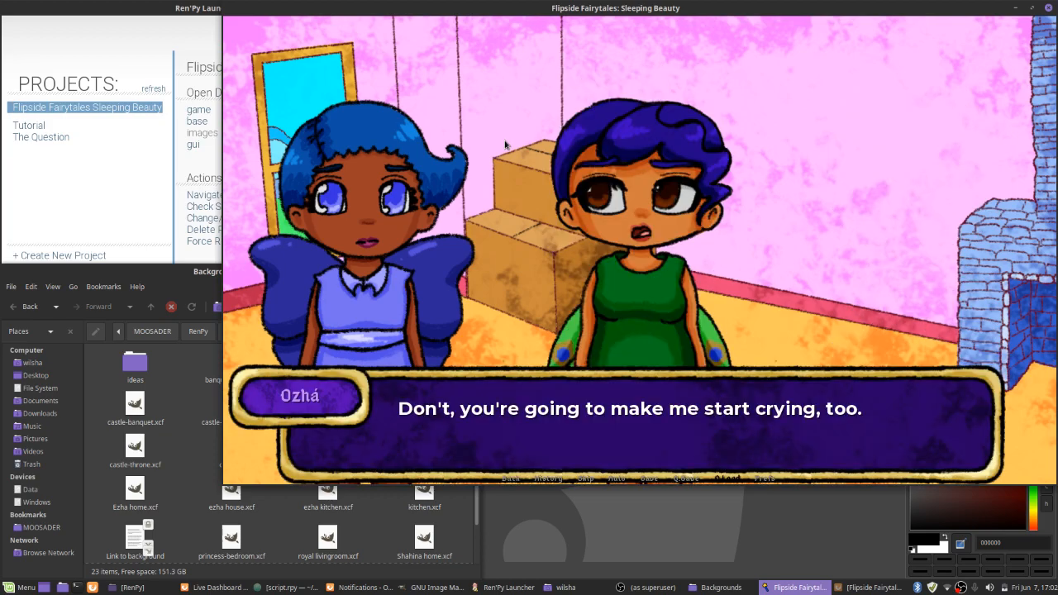
pyautogui.click(506, 131)
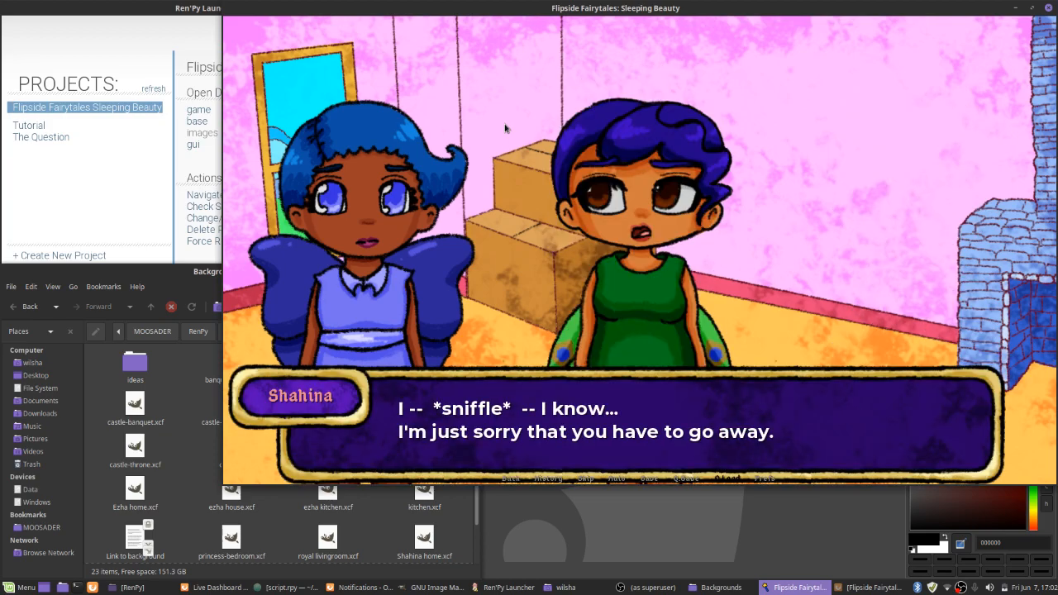
pyautogui.click(504, 128)
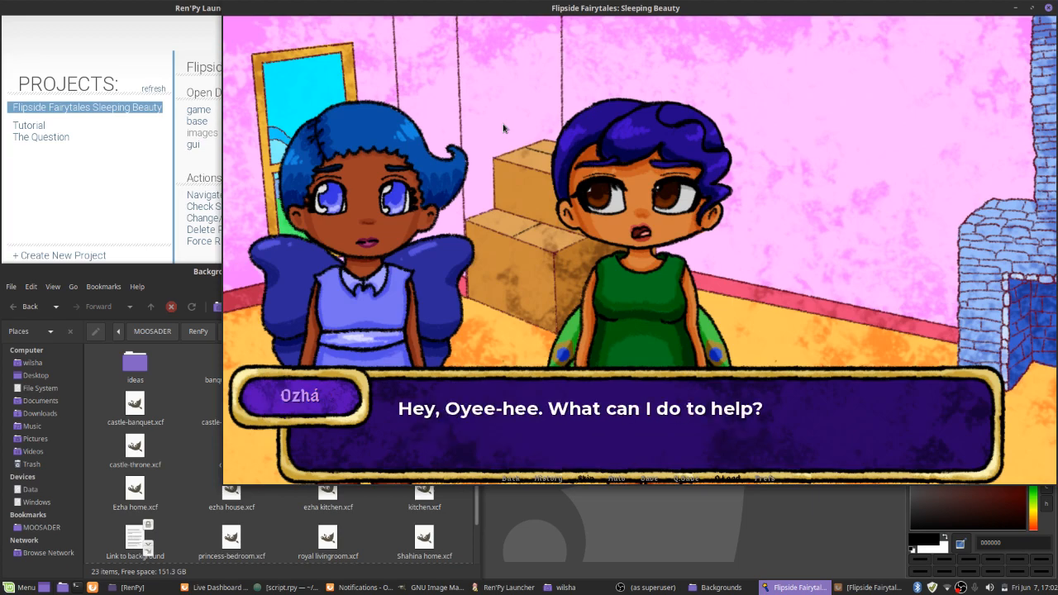
pyautogui.click(503, 128)
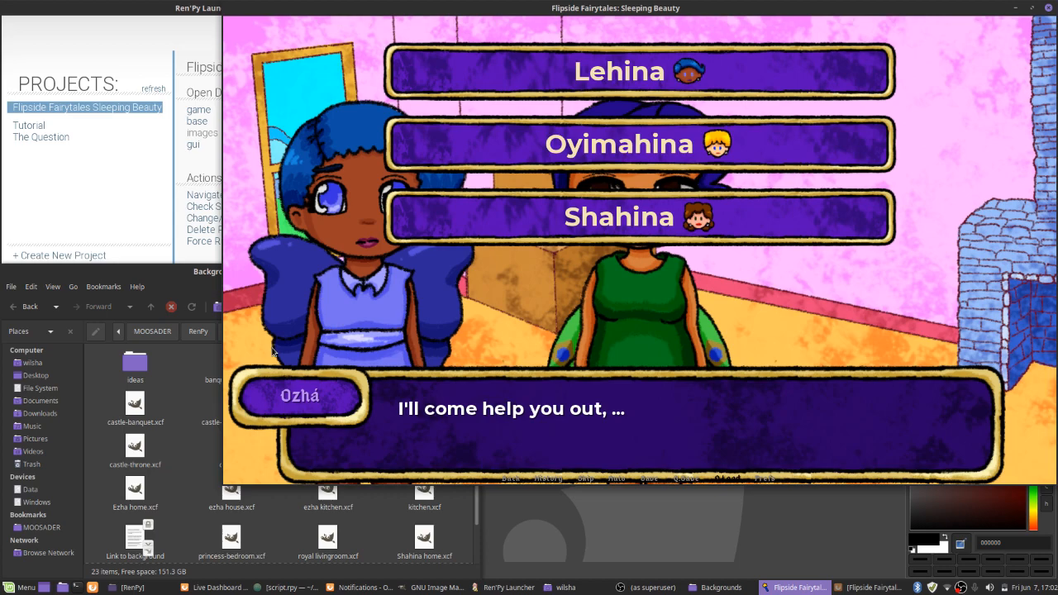
# Open the project's game/scenes folder in a second file manager tab beside Backgrounds
pyautogui.click(163, 453)
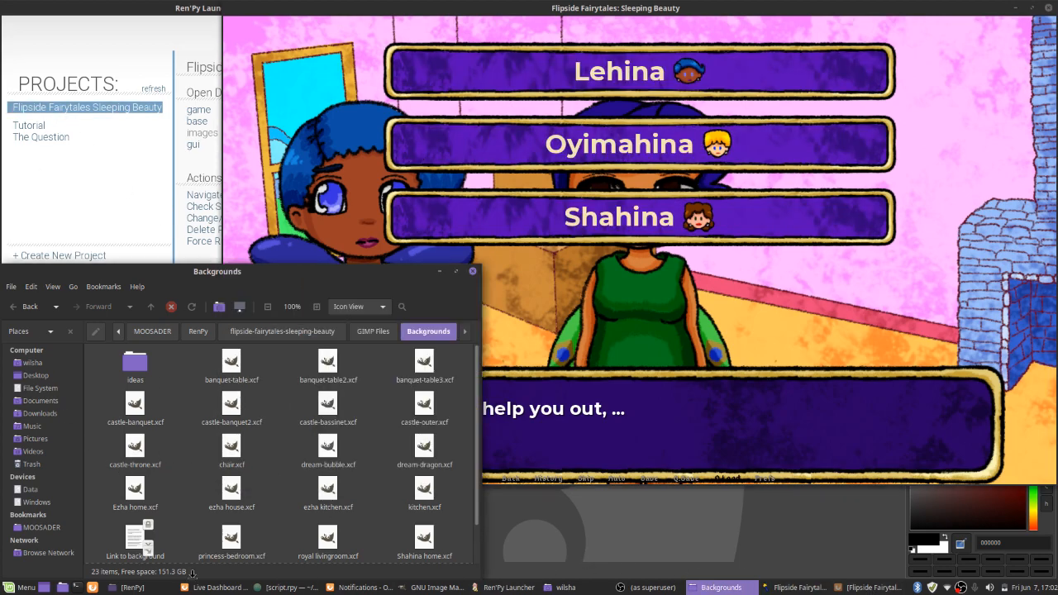
pyautogui.middleClick(308, 331)
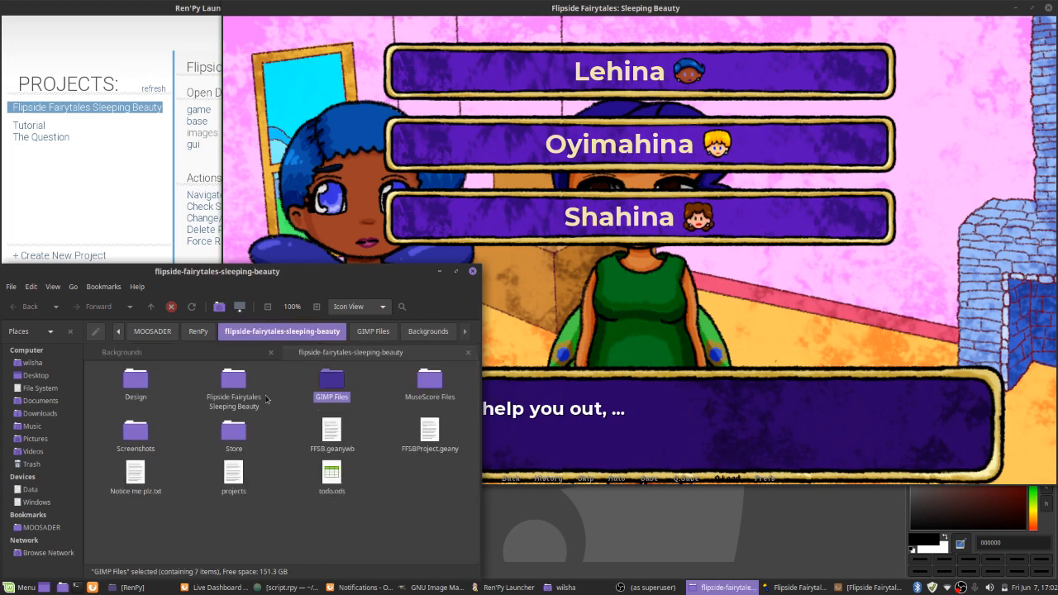
pyautogui.doubleClick(238, 397)
pyautogui.doubleClick(138, 392)
pyautogui.click(142, 396)
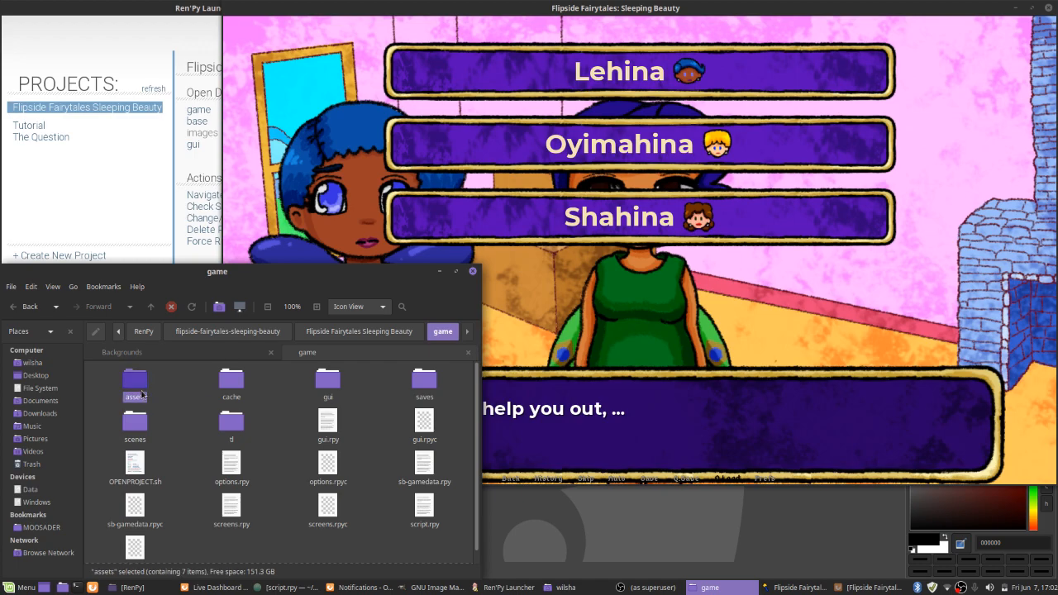
pyautogui.doubleClick(142, 392)
pyautogui.press('BackSpace')
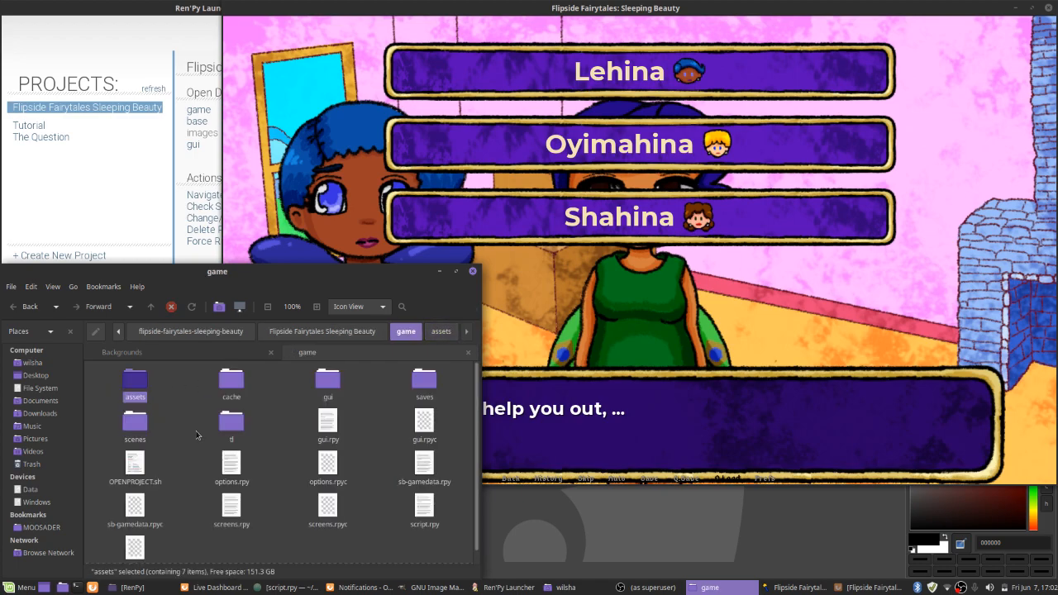
pyautogui.click(137, 435)
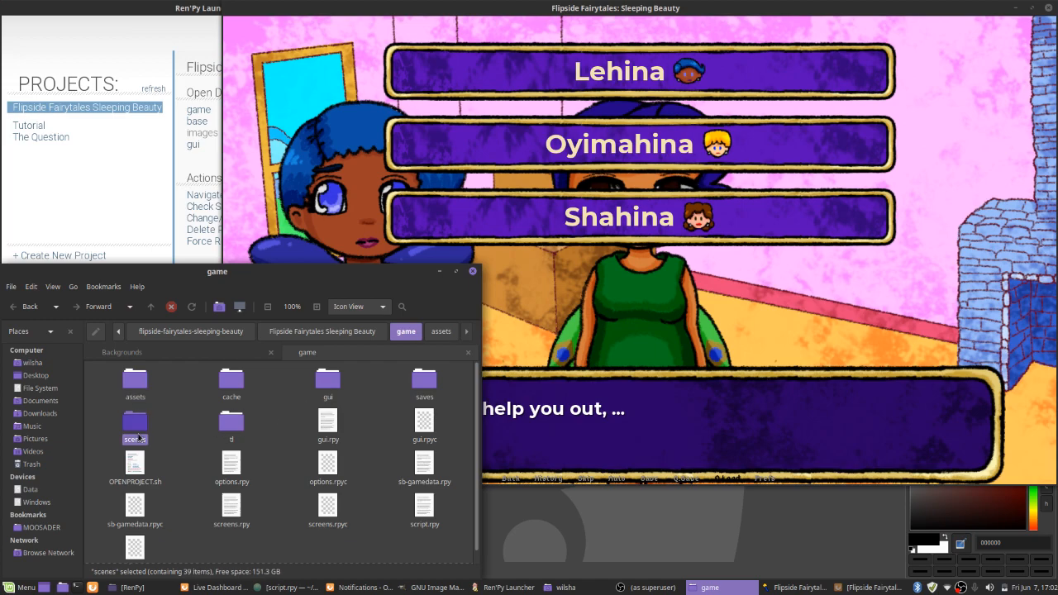
pyautogui.doubleClick(137, 435)
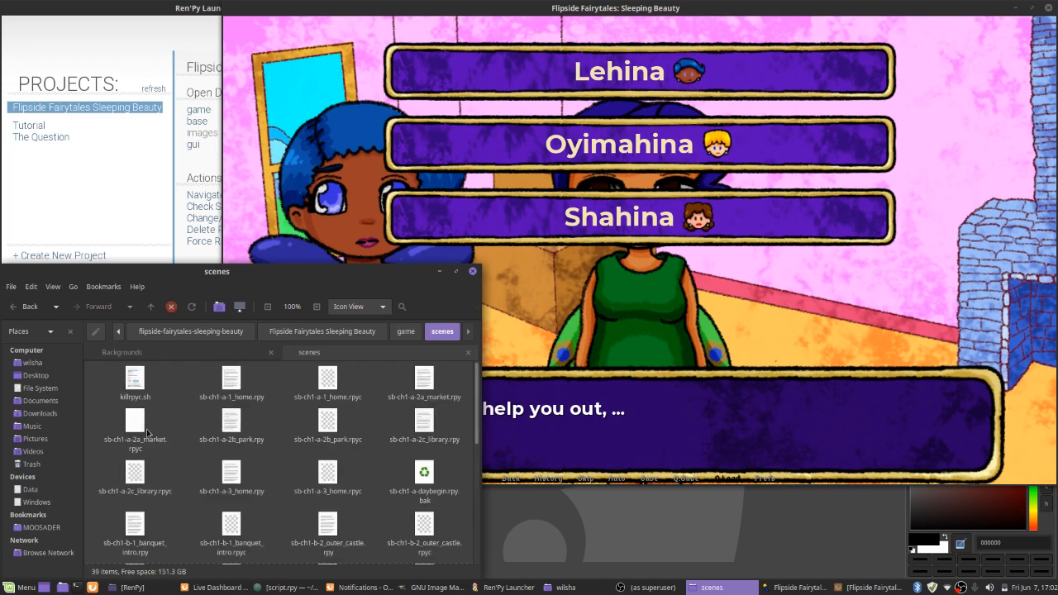
# Open sb-ch2-banishment.rpy in Atom and enlarge the editor window so the full script lines fit
pyautogui.scroll(-2, 149, 432)
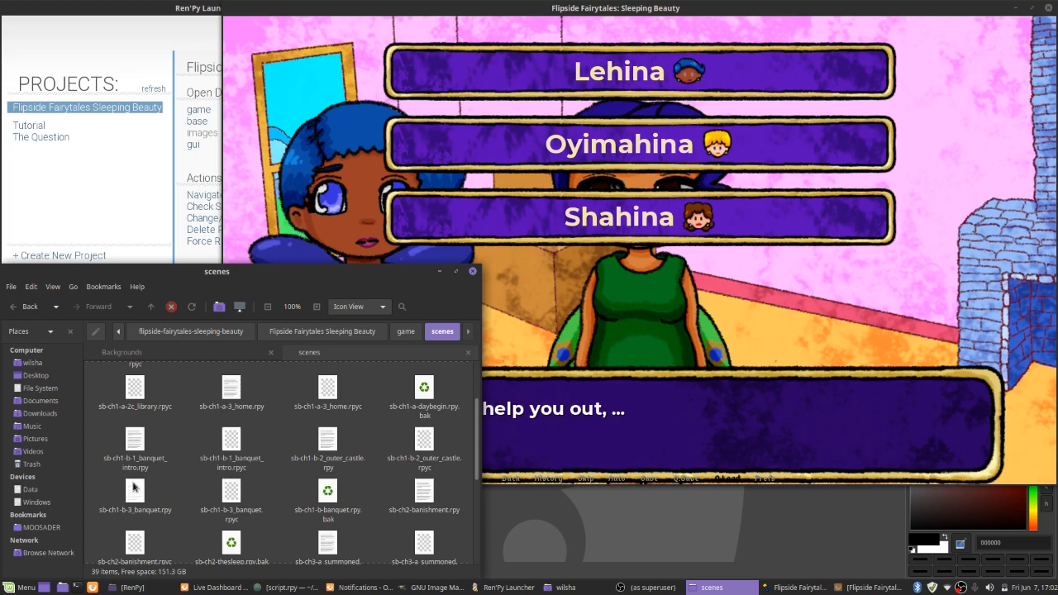
pyautogui.rightClick(425, 498)
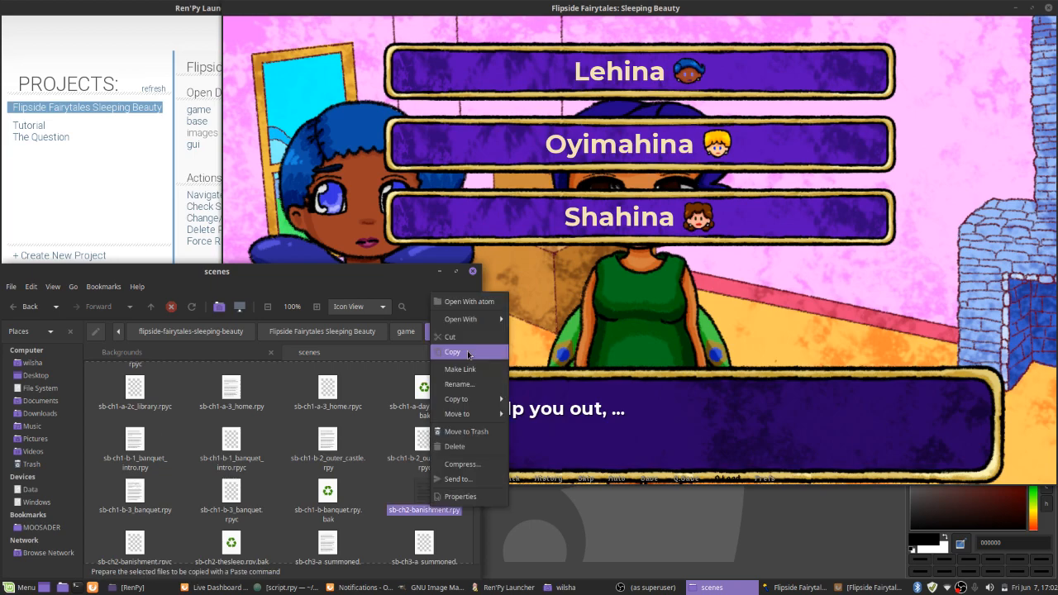
pyautogui.click(469, 302)
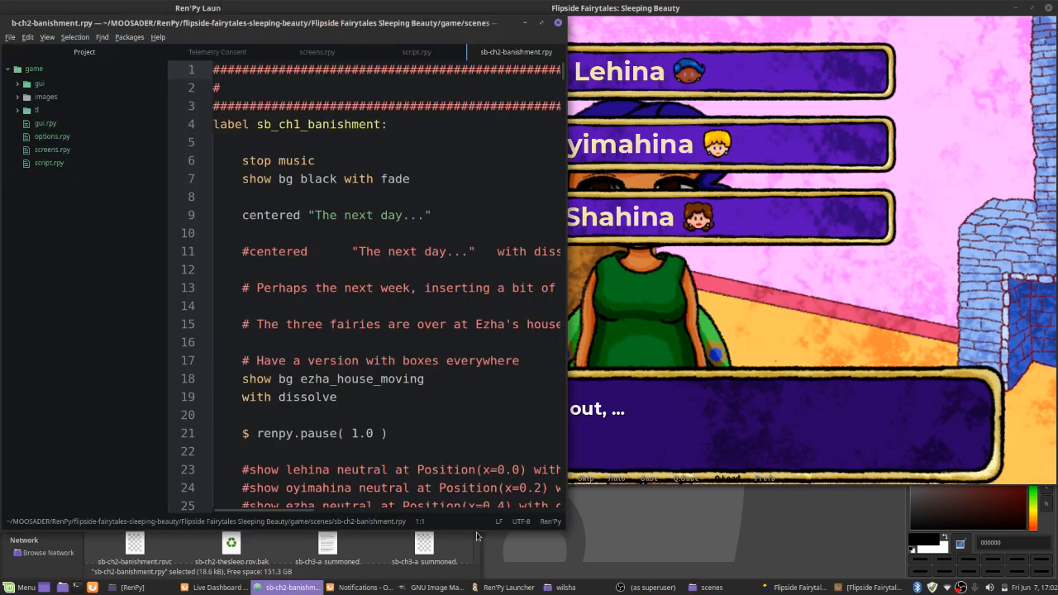
pyautogui.moveTo(567, 530); pyautogui.dragTo(905, 569)
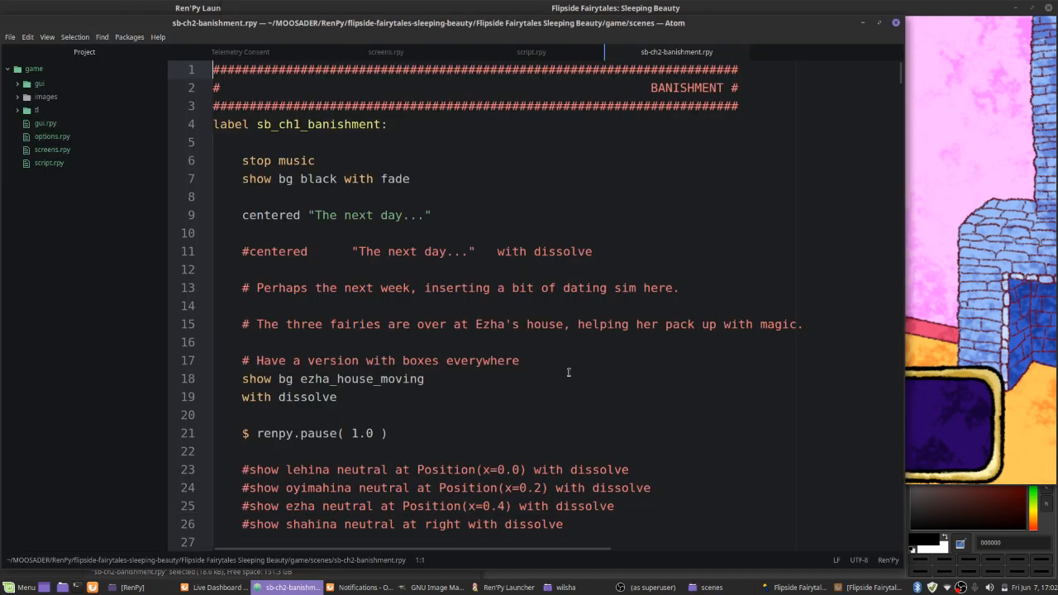
# Examine the banishment script's fairy choice menu and its helping branches down to Helping Shahina, then minimize the editor
pyautogui.scroll(-20, 569, 373)
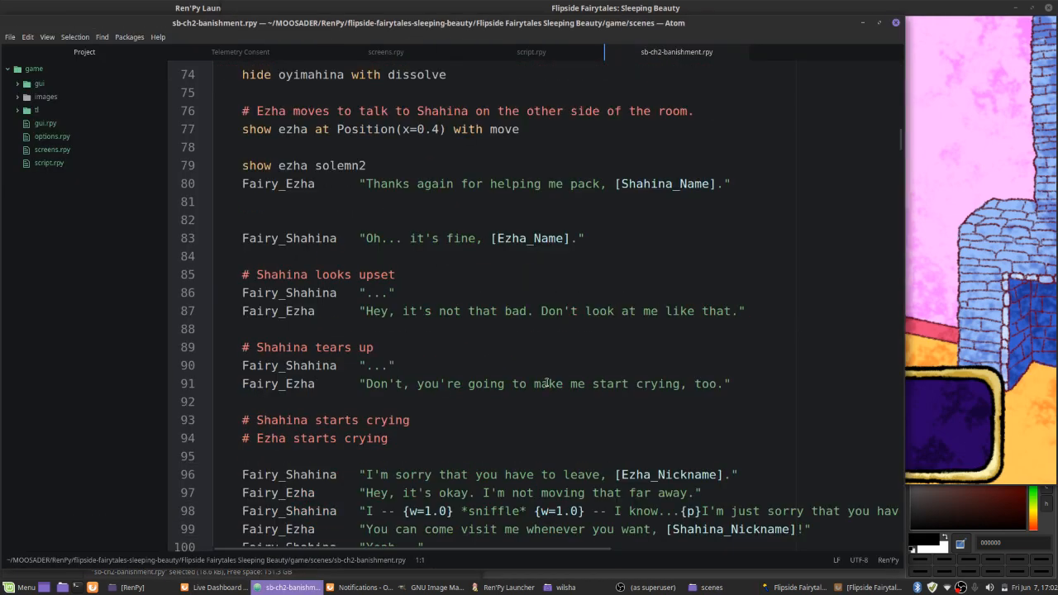
pyautogui.scroll(-12, 546, 383)
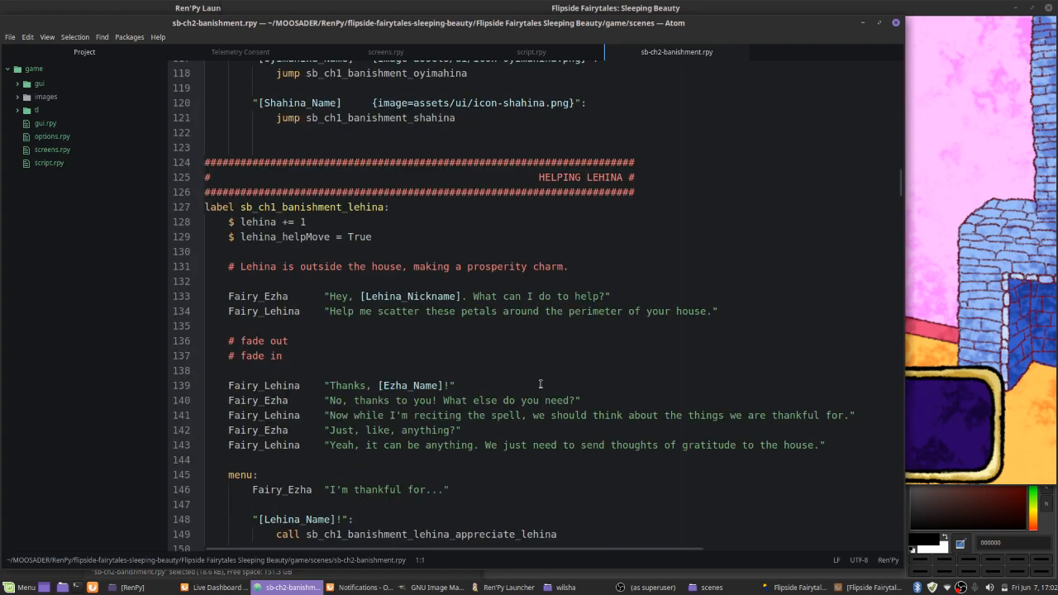
pyautogui.scroll(3, 496, 363)
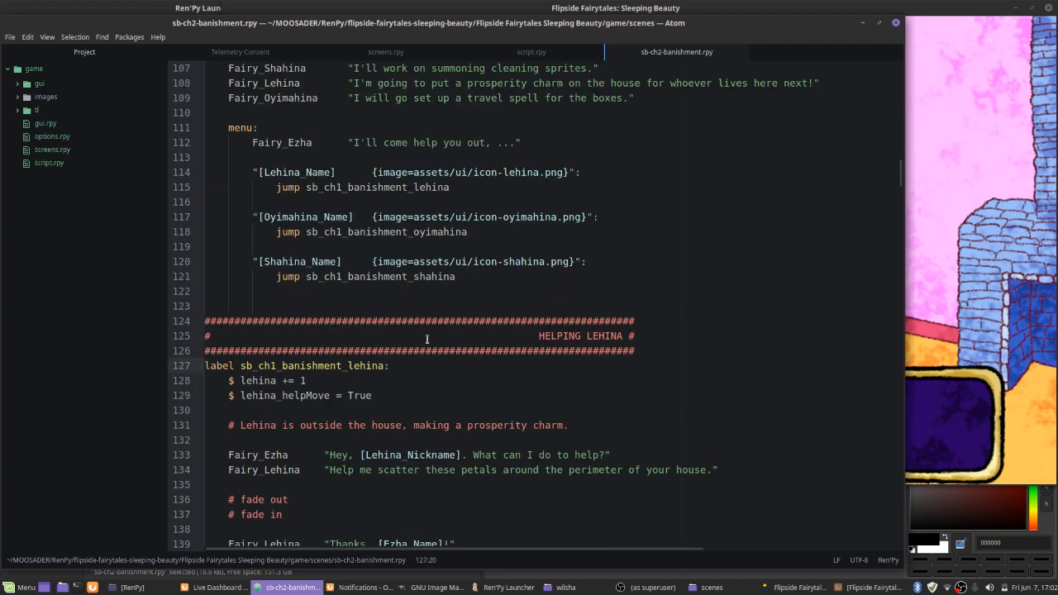
pyautogui.scroll(2, 428, 339)
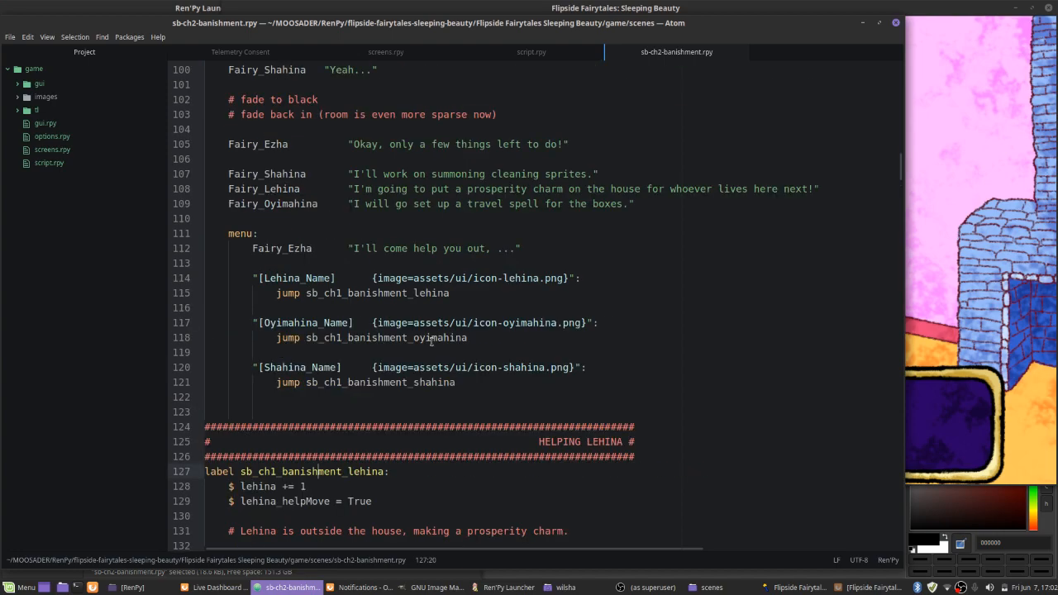
pyautogui.scroll(3, 431, 341)
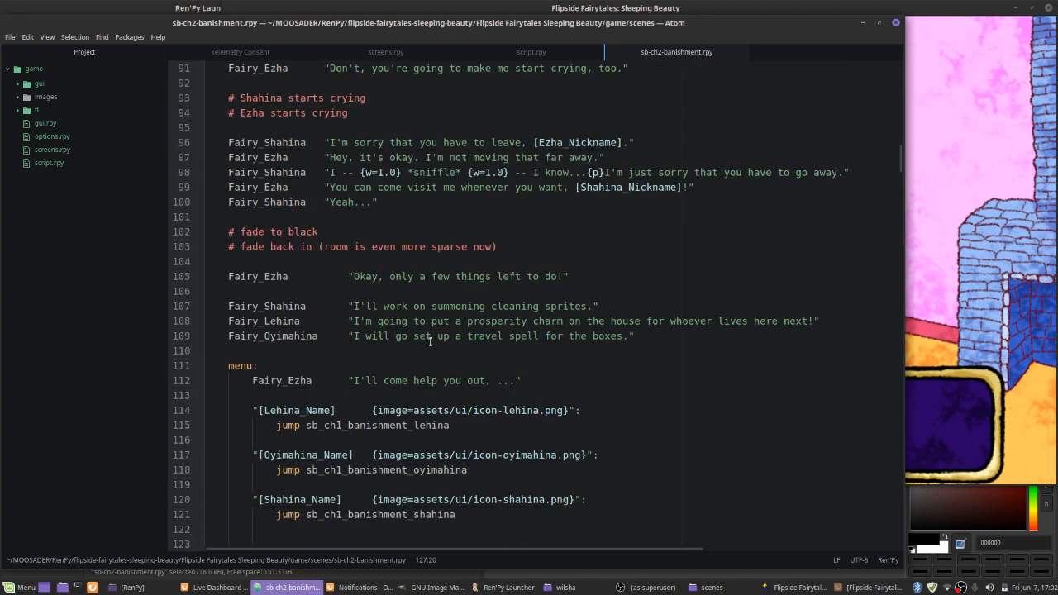
pyautogui.hotkey('ctrl', '-')
pyautogui.moveTo(901, 167); pyautogui.dragTo(859, 428)
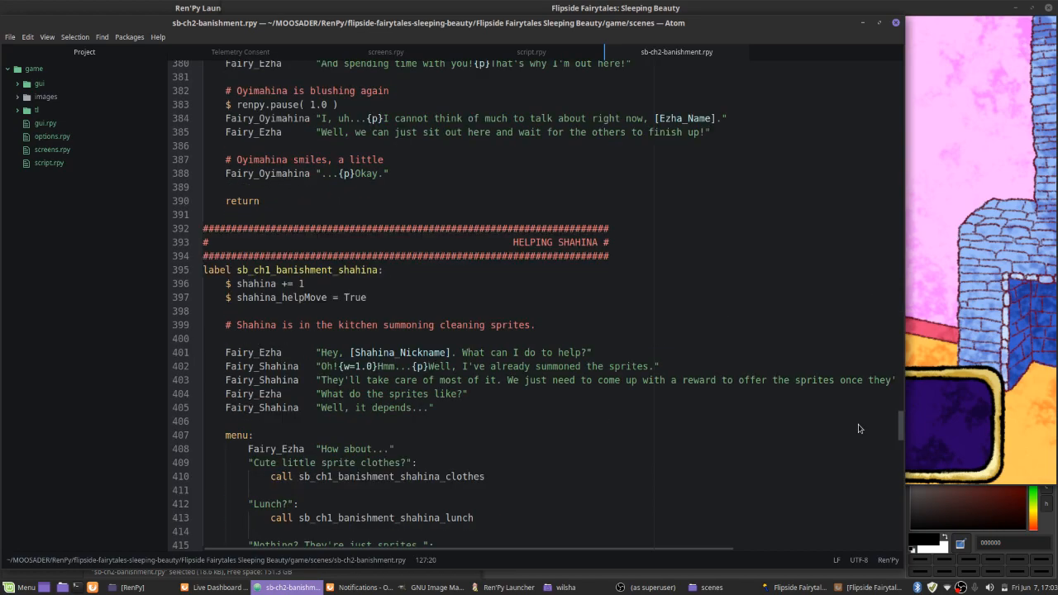
pyautogui.click(863, 23)
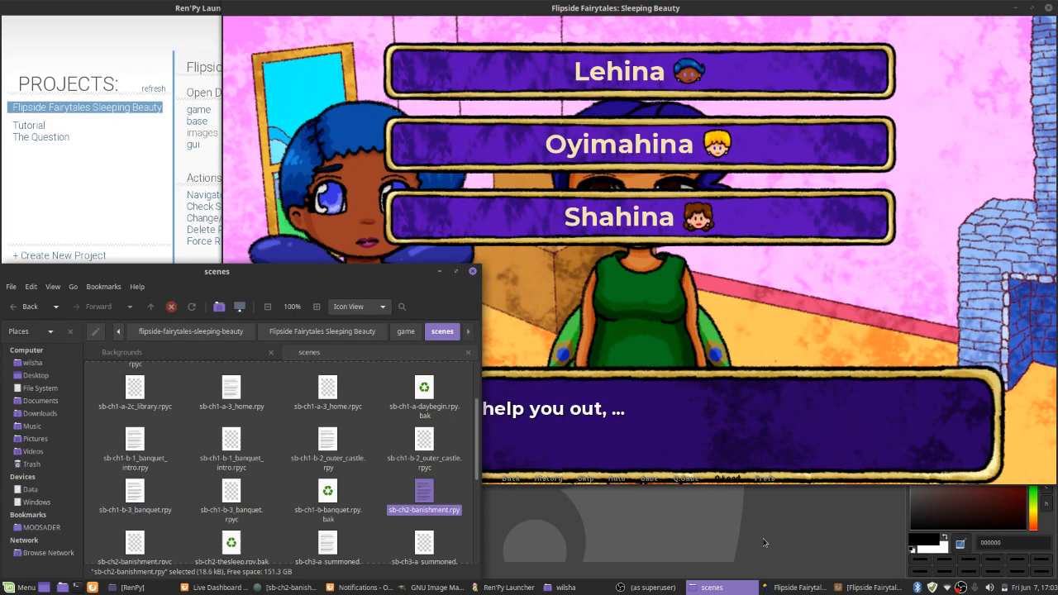
# Switch to GIMP and open ezha kitchen.xcf from the Backgrounds folder, moving the file window up to show all files
pyautogui.click(764, 542)
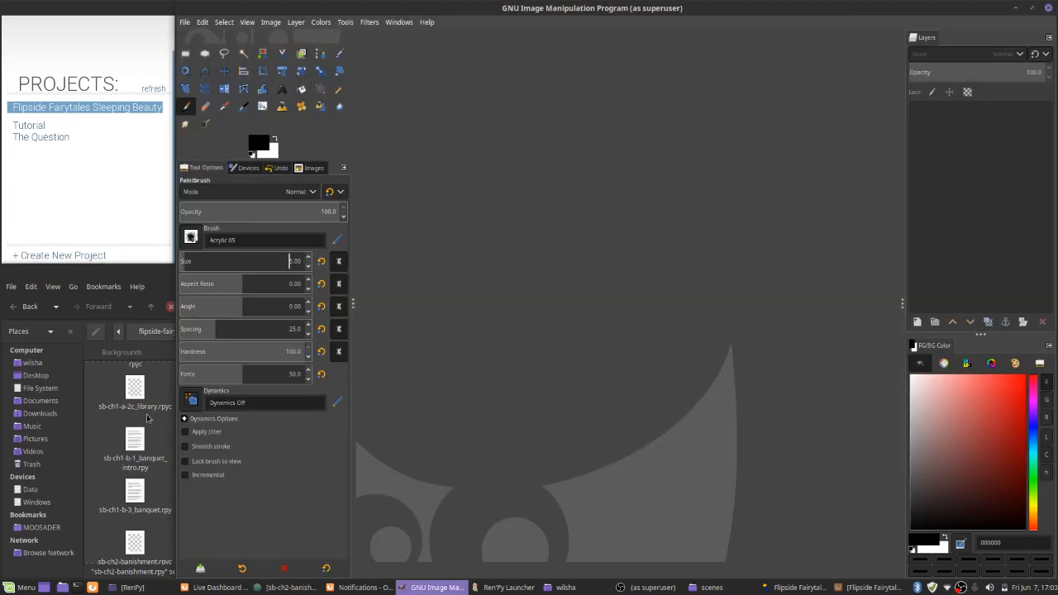
pyautogui.click(165, 356)
pyautogui.click(170, 358)
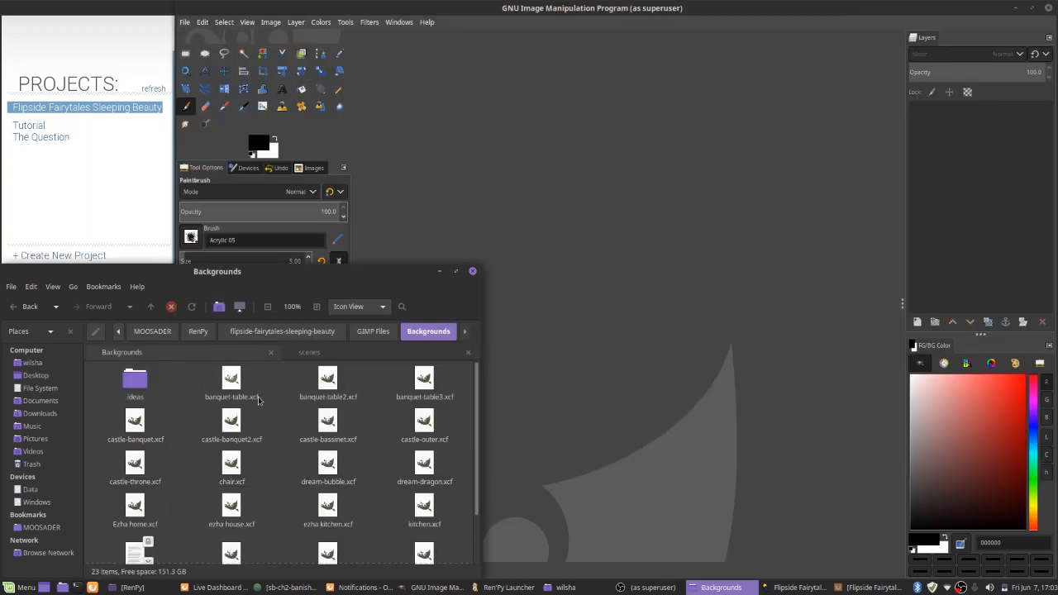
pyautogui.moveTo(384, 373); pyautogui.dragTo(403, 247)
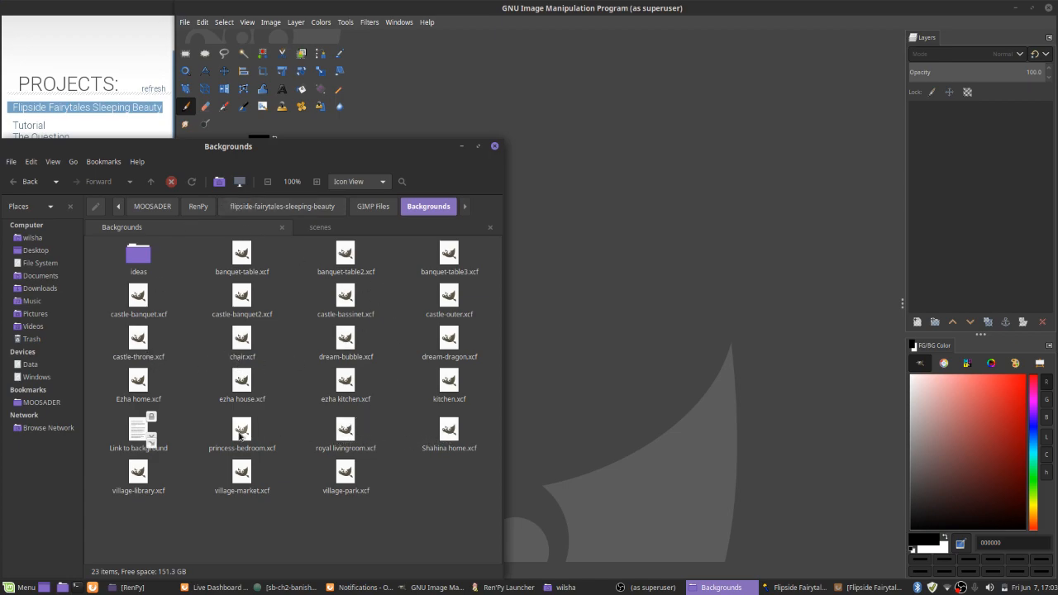
pyautogui.doubleClick(345, 381)
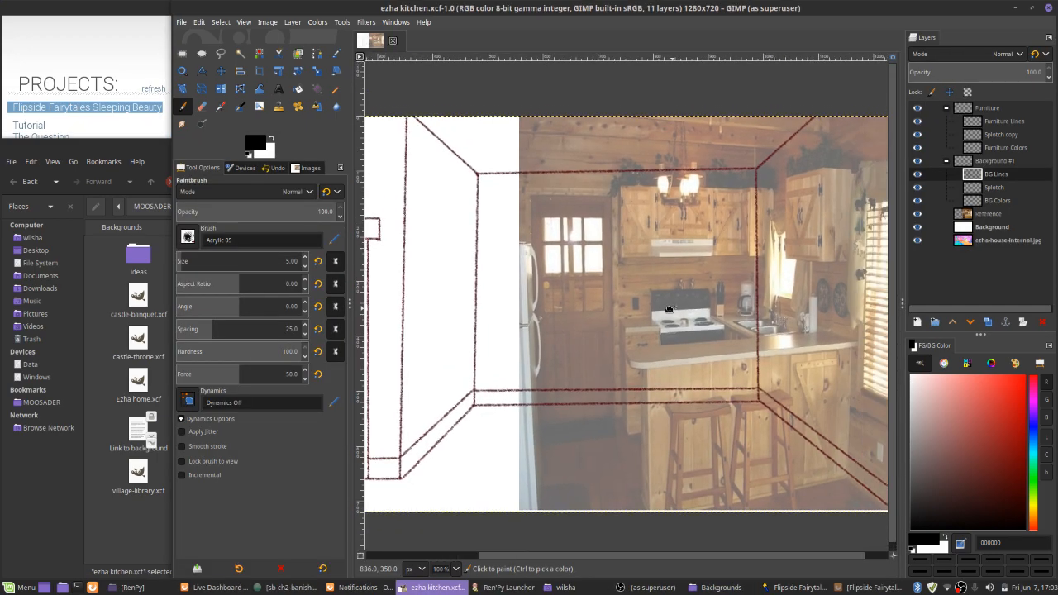
# Sample the dark red 5f0022 from the kitchen's wall outline as the foreground colour
pyautogui.scroll(6, 645, 364)
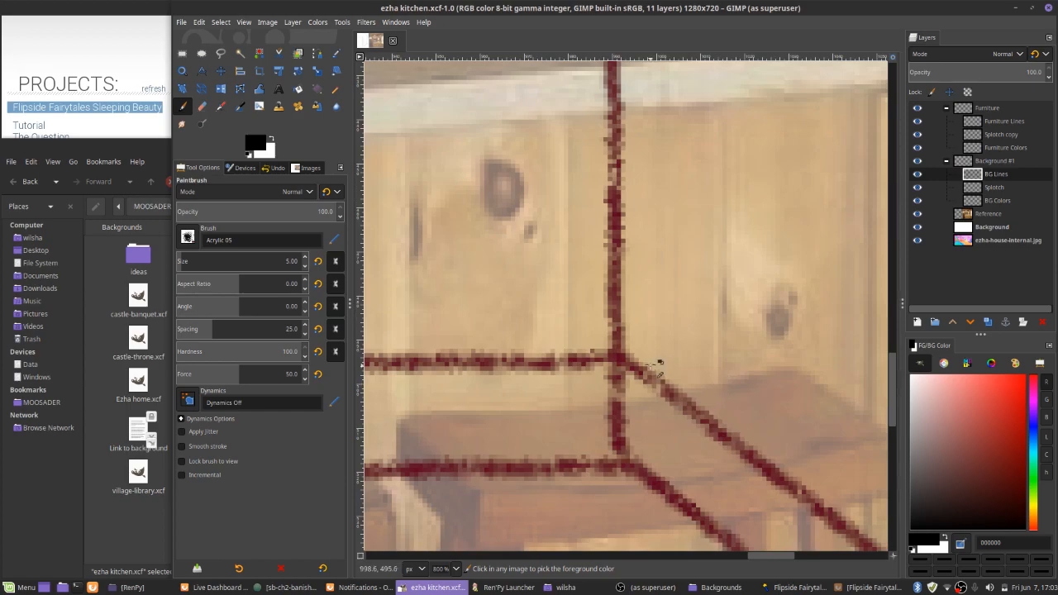
pyautogui.keyDown('ctrl'); pyautogui.click(614, 359); pyautogui.keyUp('ctrl')
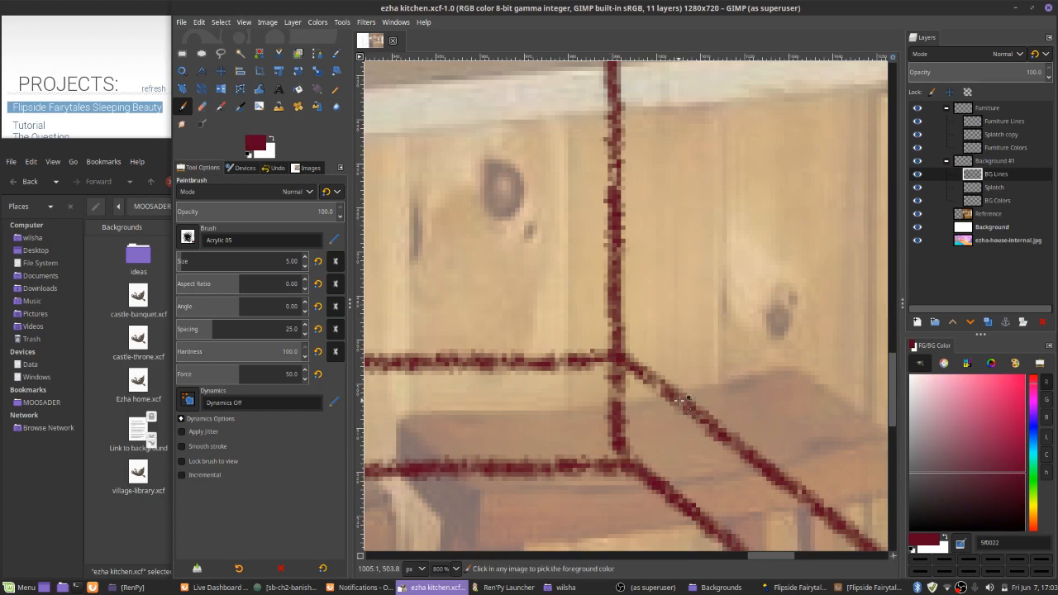
pyautogui.scroll(-7, 676, 394)
pyautogui.moveTo(676, 393)
pyautogui.mouseDown()
pyautogui.moveTo(726, 399)
pyautogui.moveTo(727, 417)
pyautogui.mouseUp()
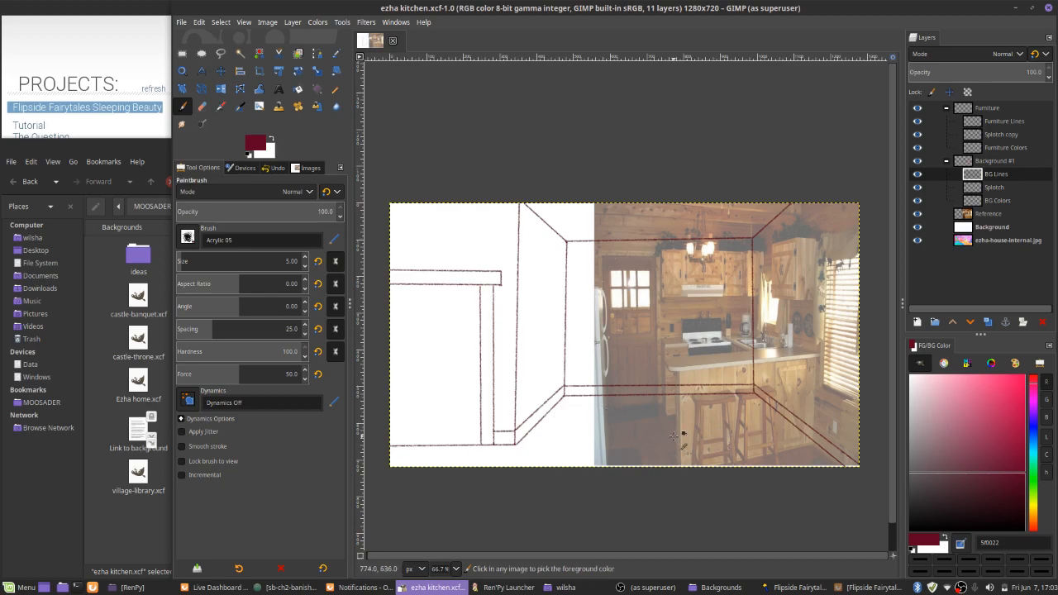
# Maximize the GIMP window and make the Furniture Lines layer in the Furniture group active
pyautogui.scroll(2, 759, 263)
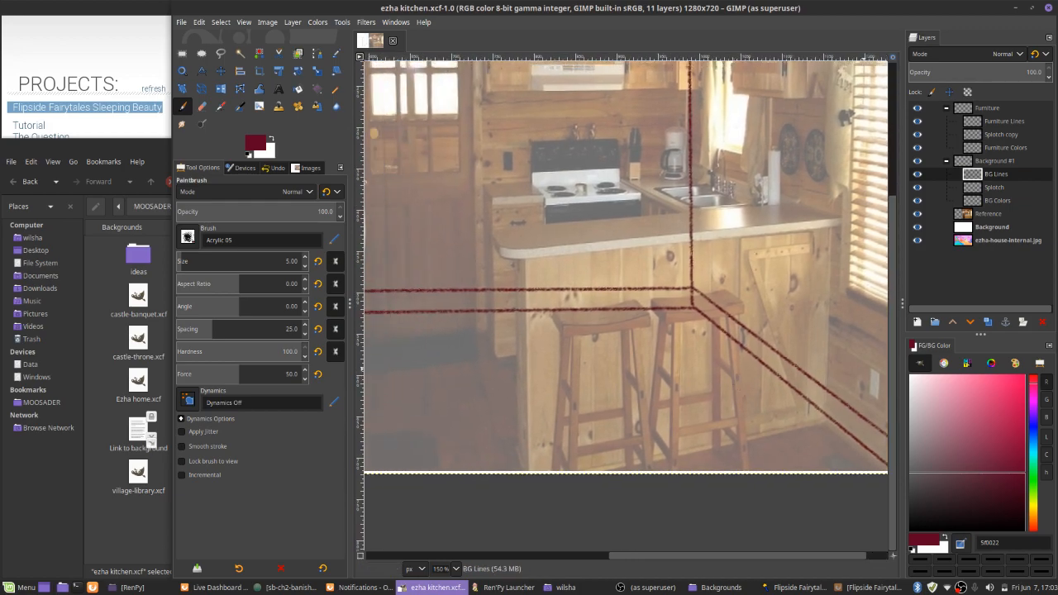
pyautogui.moveTo(605, 391); pyautogui.dragTo(619, 388)
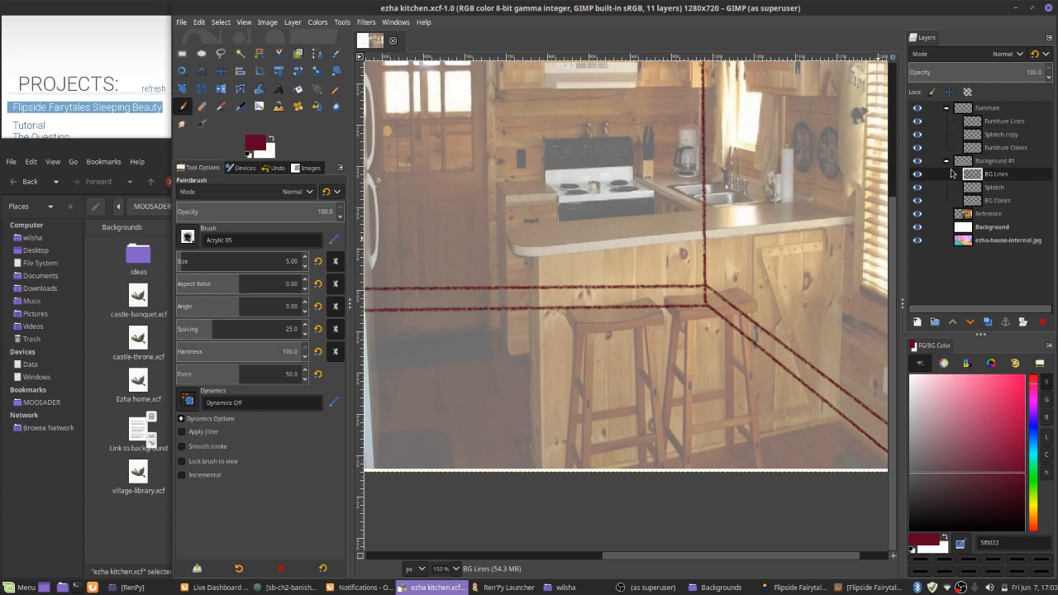
pyautogui.click(967, 109)
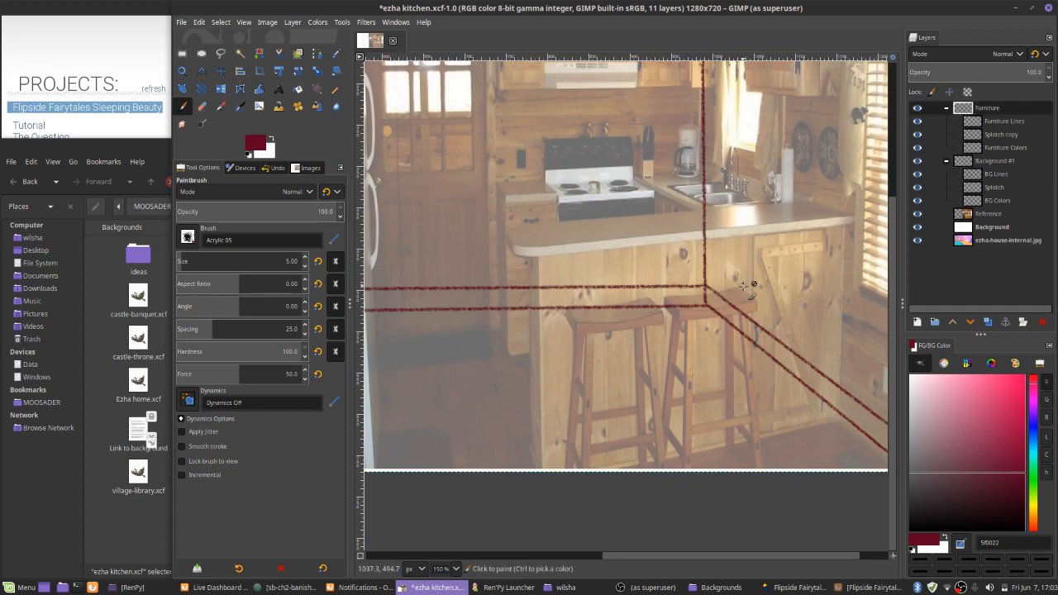
pyautogui.moveTo(752, 288); pyautogui.dragTo(750, 302)
pyautogui.doubleClick(724, 11)
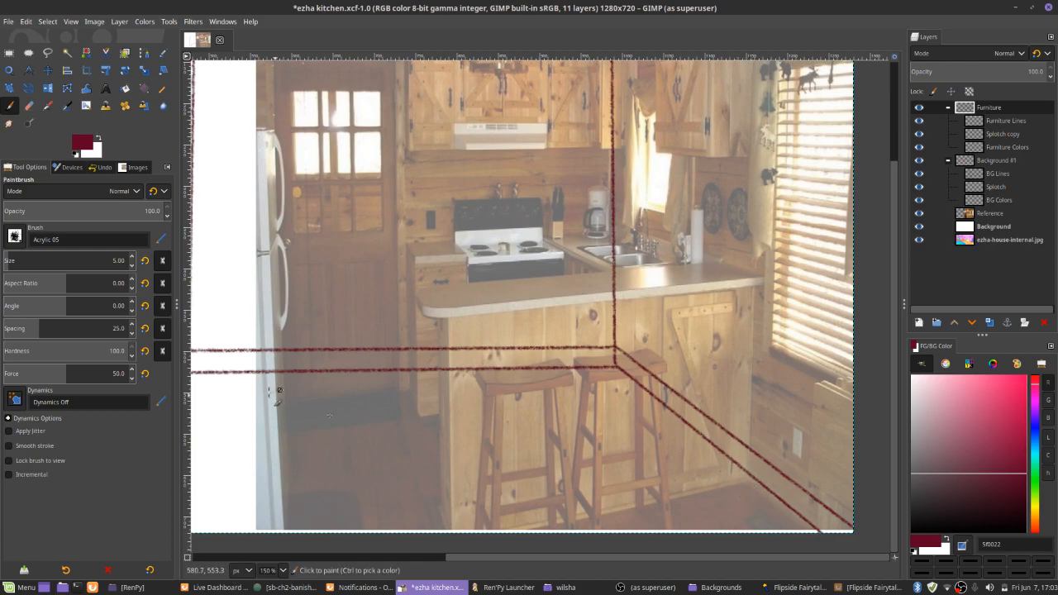
pyautogui.click(965, 122)
# Outline the front panel of the breakfast bar with straight dark red lines over the reference photo
pyautogui.click(747, 479)
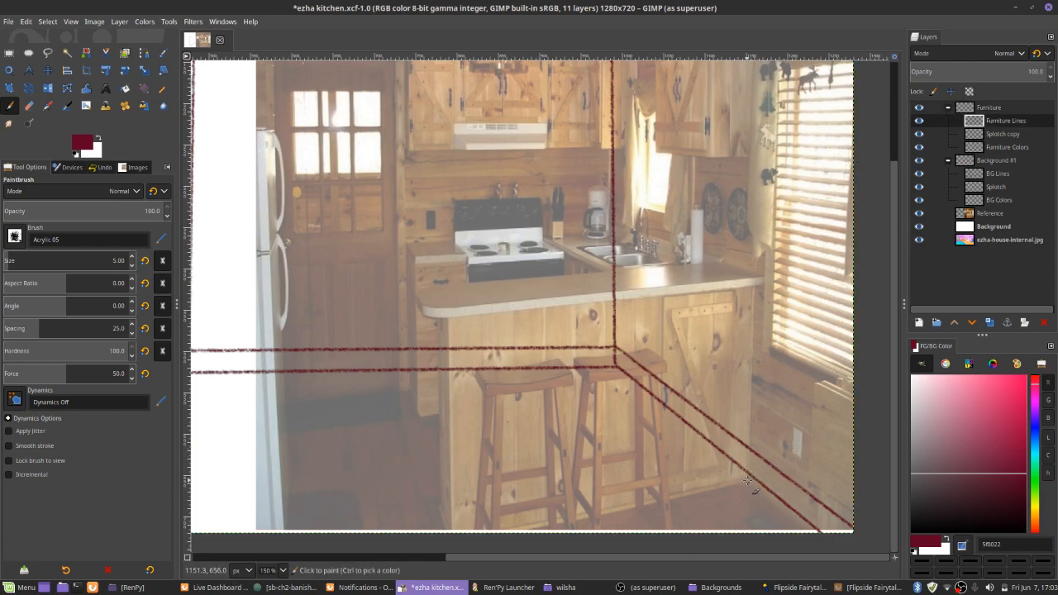
pyautogui.keyDown('shift'); pyautogui.click(754, 288); pyautogui.keyUp('shift')
pyautogui.keyDown('shift'); pyautogui.click(446, 320); pyautogui.keyUp('shift')
pyautogui.keyDown('shift'); pyautogui.click(444, 547); pyautogui.keyUp('shift')
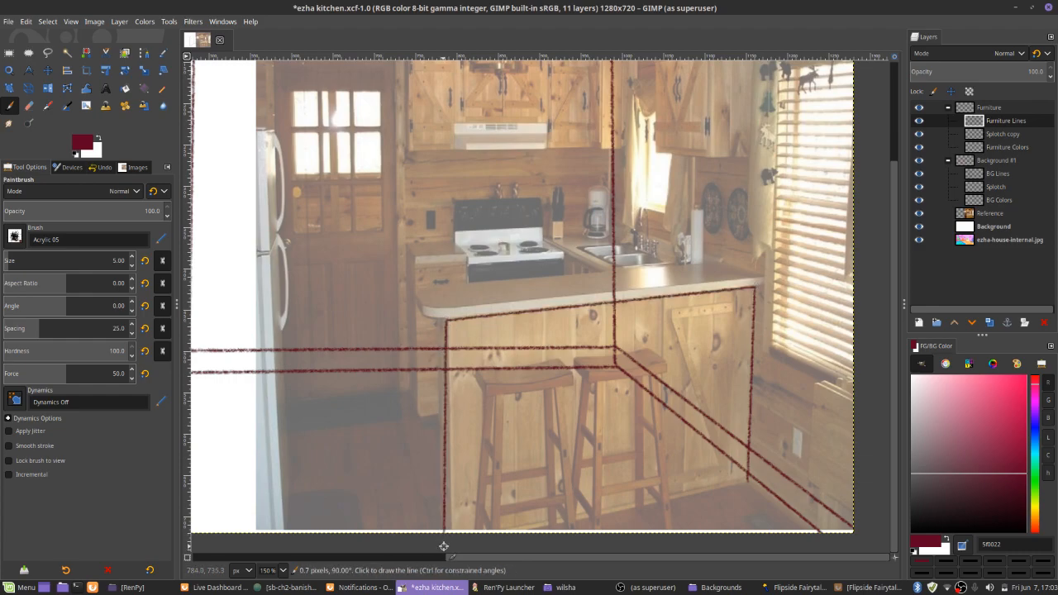
pyautogui.click(747, 479)
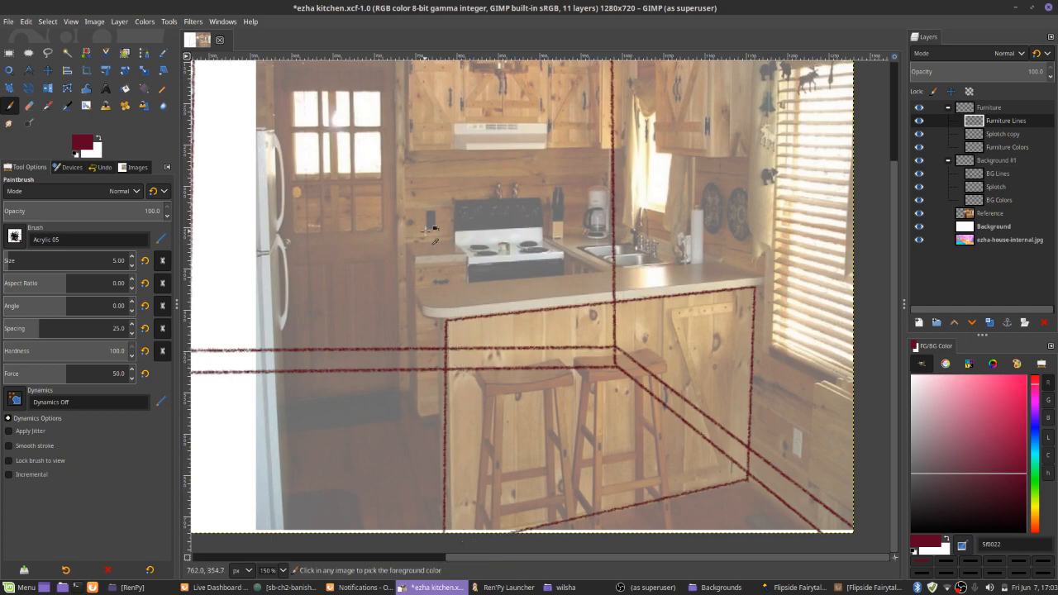
# Run the mapWacom.sh script in a terminal with stylus ID 21 to map the pen tablet, and return to GIMP
pyautogui.scroll(2, 424, 233)
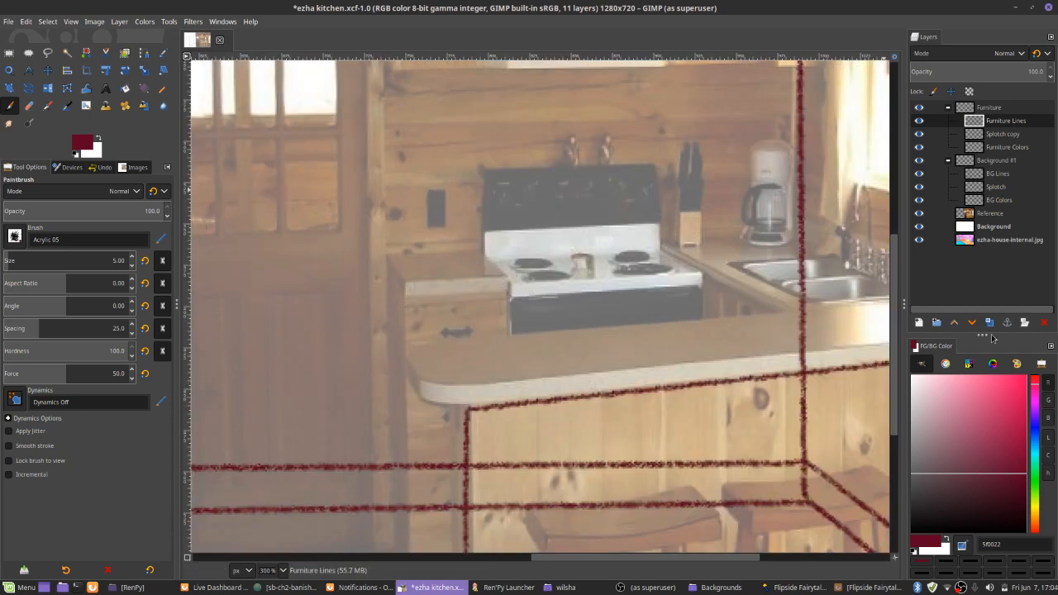
pyautogui.hotkey('ctrl', 'alt', 't')
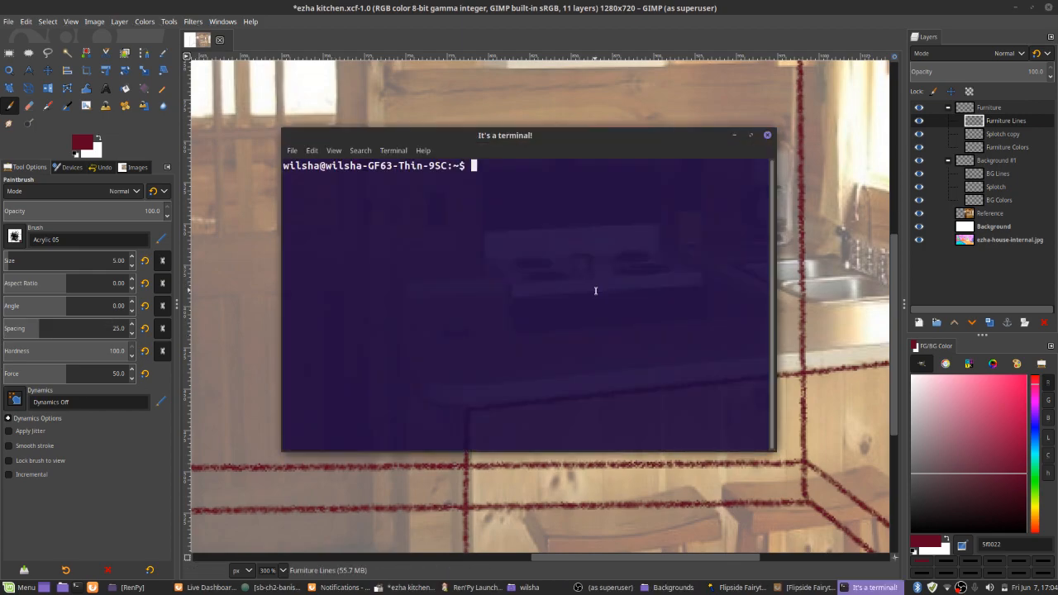
pyautogui.write('./Wa')
pyautogui.press('Tab')
pyautogui.press('Return')
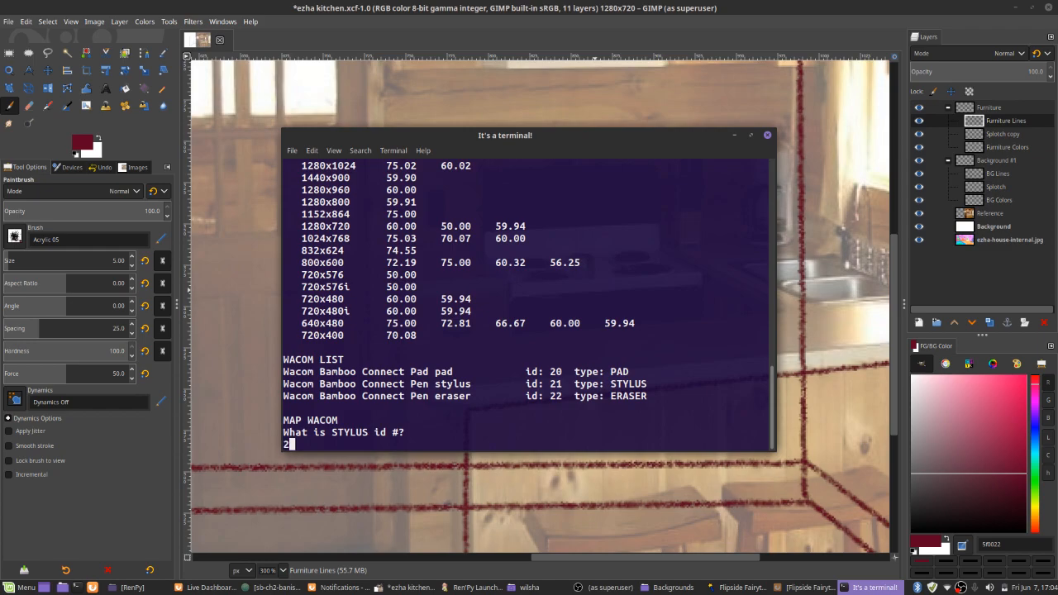
pyautogui.write('21')
pyautogui.press('Return')
pyautogui.hotkey('alt', 'Tab')
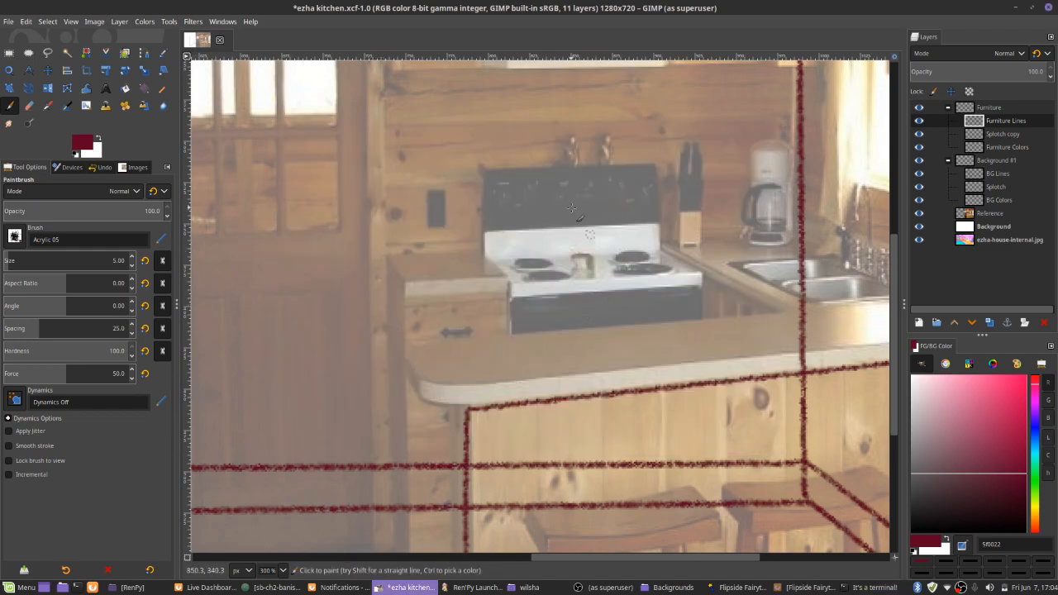
# Draw the breakfast bar countertop's rounded end and the two parallel lines of its front edge, closed at the window side
pyautogui.moveTo(418, 344)
pyautogui.mouseDown()
pyautogui.moveTo(344, 220)
pyautogui.moveTo(338, 245)
pyautogui.moveTo(357, 276)
pyautogui.moveTo(409, 279)
pyautogui.mouseUp()
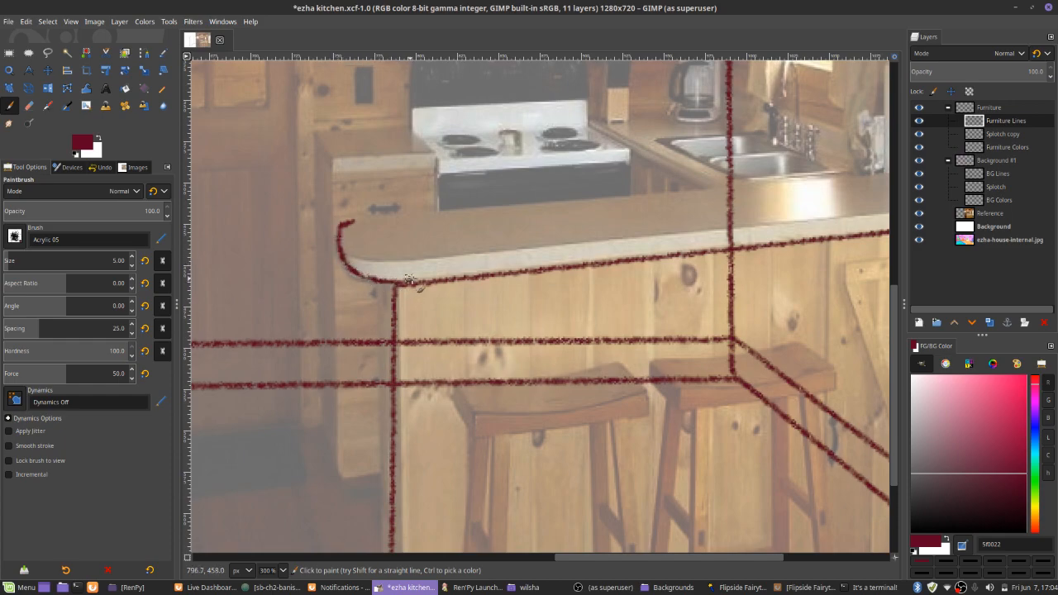
pyautogui.moveTo(342, 253); pyautogui.dragTo(396, 266)
pyautogui.moveTo(556, 268); pyautogui.dragTo(404, 307)
pyautogui.keyDown('shift'); pyautogui.click(879, 242); pyautogui.keyUp('shift')
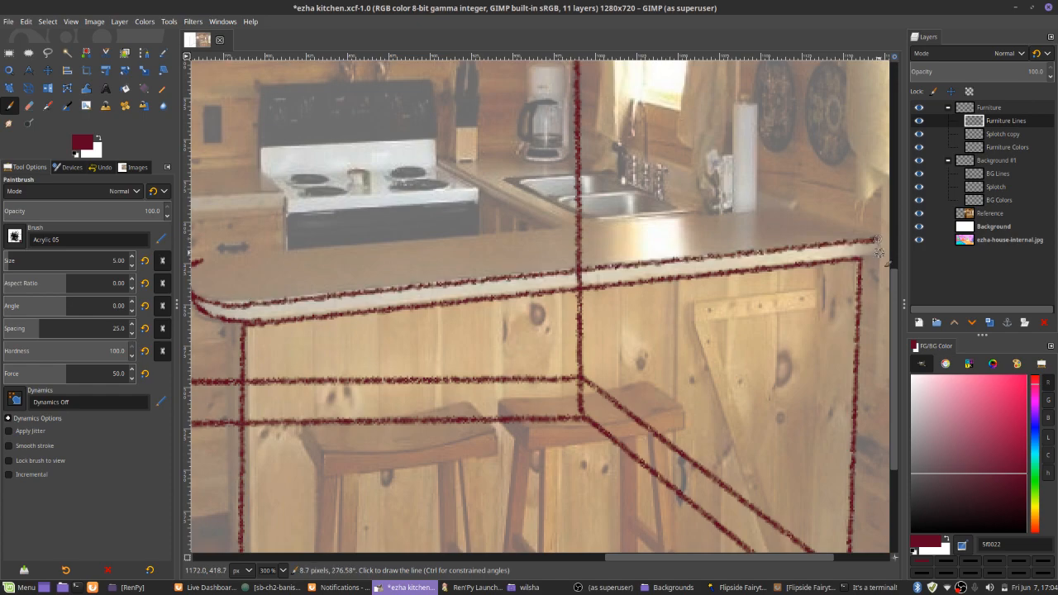
pyautogui.keyDown('shift'); pyautogui.click(860, 259); pyautogui.keyUp('shift')
# Draw the countertop's straight back edge from the rounded end toward the window side
pyautogui.moveTo(229, 257); pyautogui.dragTo(307, 268)
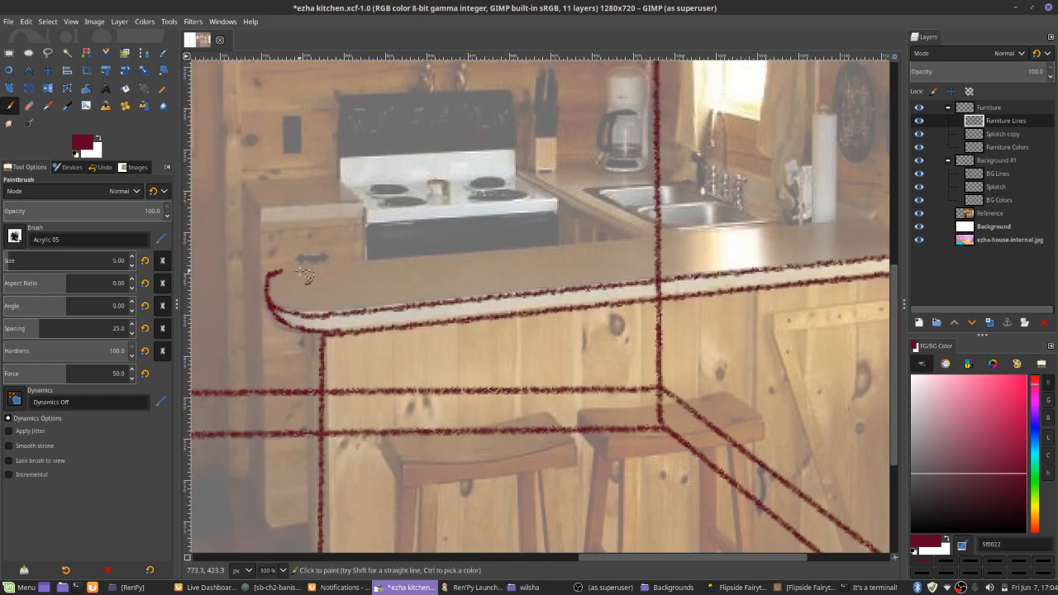
pyautogui.click(278, 271)
pyautogui.keyDown('shift'); pyautogui.click(857, 220); pyautogui.keyUp('shift')
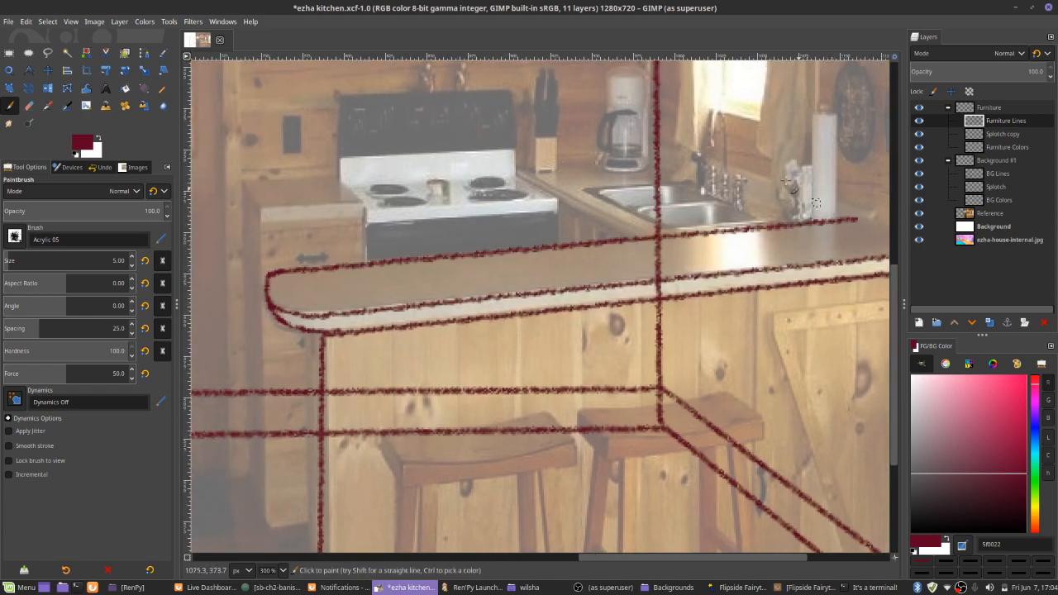
# Check the MapToOutput line of mapWacom.sh in nano, leave it unedited and return to the kitchen drawing
pyautogui.hotkey('alt', 'Tab')
pyautogui.press('Up')
pyautogui.press('Down')
pyautogui.write('nano ma')
pyautogui.press('Tab')
pyautogui.press('Return')
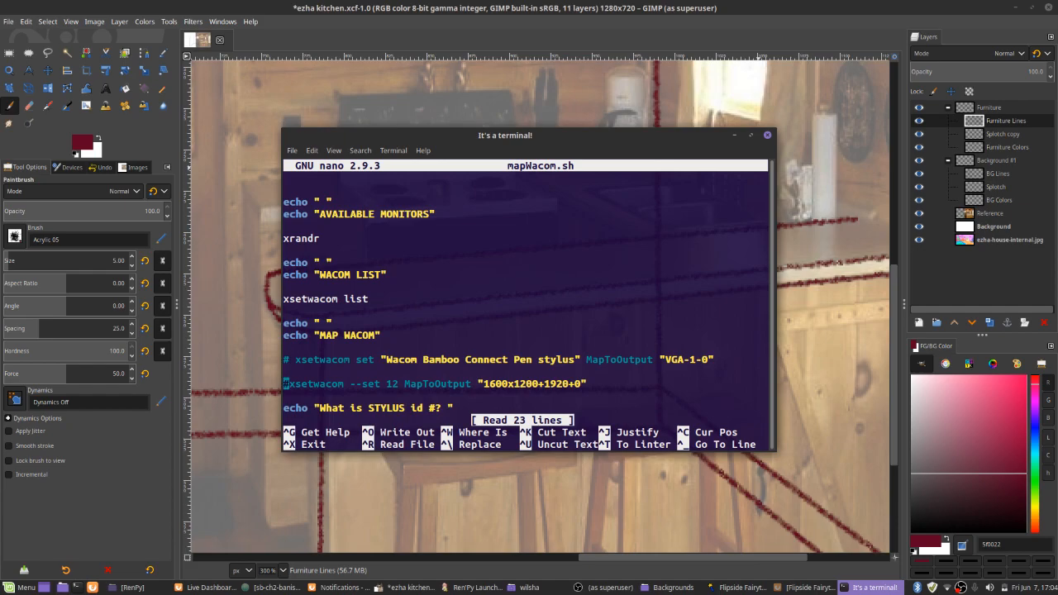
pyautogui.press('Down')
pyautogui.press('Down')
pyautogui.press('Down')
pyautogui.press('Down')
pyautogui.press('Down')
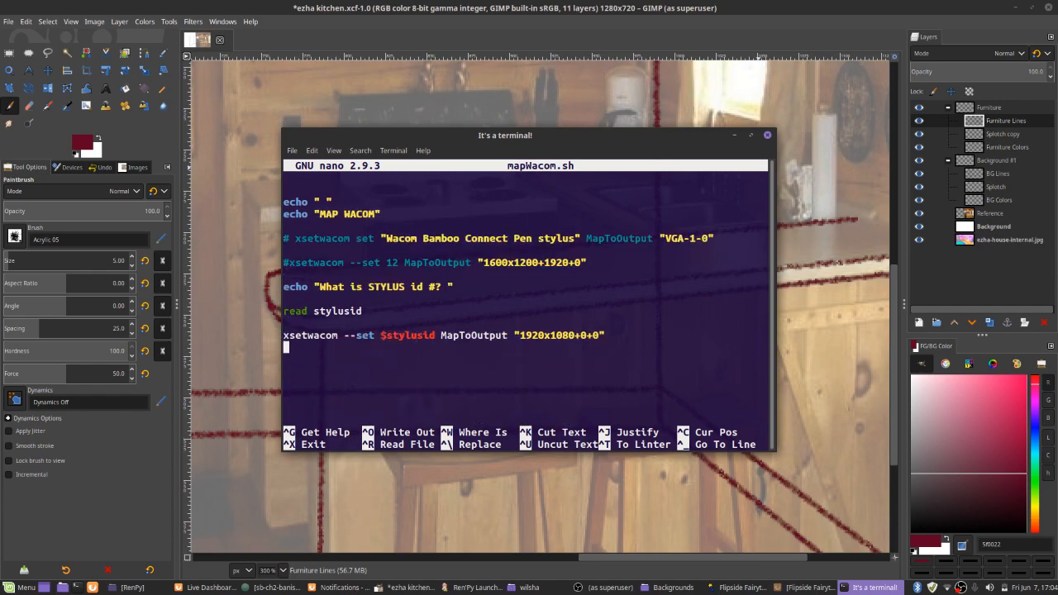
pyautogui.hotkey('ctrl', 'x')
pyautogui.hotkey('alt', 'Tab')
# Close the breakfast bar countertop's window-side end with a slanted line joining its front and back edges
pyautogui.moveTo(658, 235); pyautogui.dragTo(356, 325)
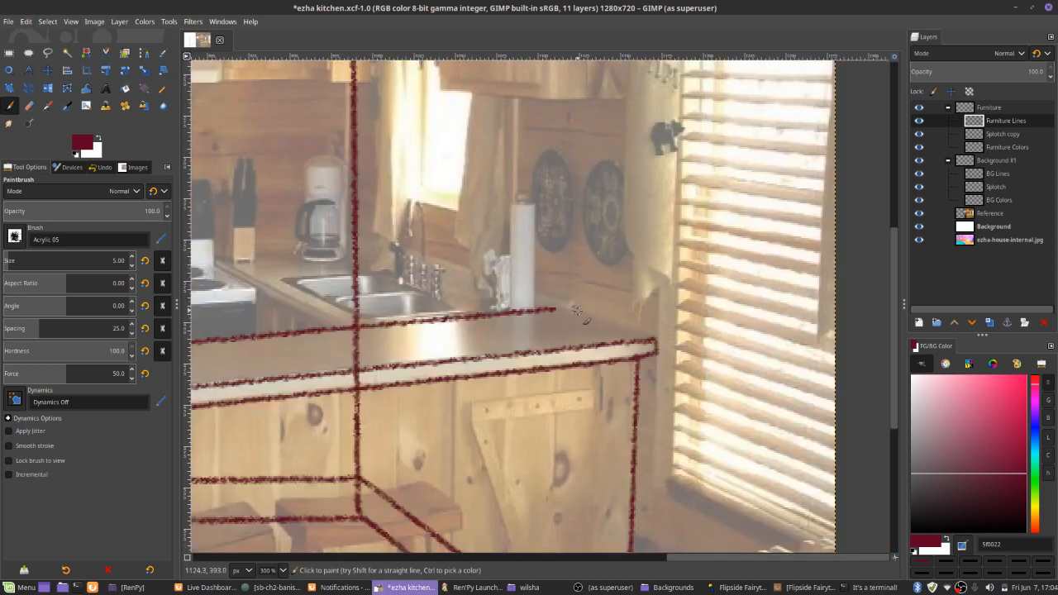
pyautogui.moveTo(511, 328)
pyautogui.mouseDown()
pyautogui.moveTo(718, 137)
pyautogui.moveTo(704, 35)
pyautogui.moveTo(527, 299)
pyautogui.moveTo(558, 167)
pyautogui.moveTo(568, 273)
pyautogui.moveTo(567, 262)
pyautogui.mouseUp()
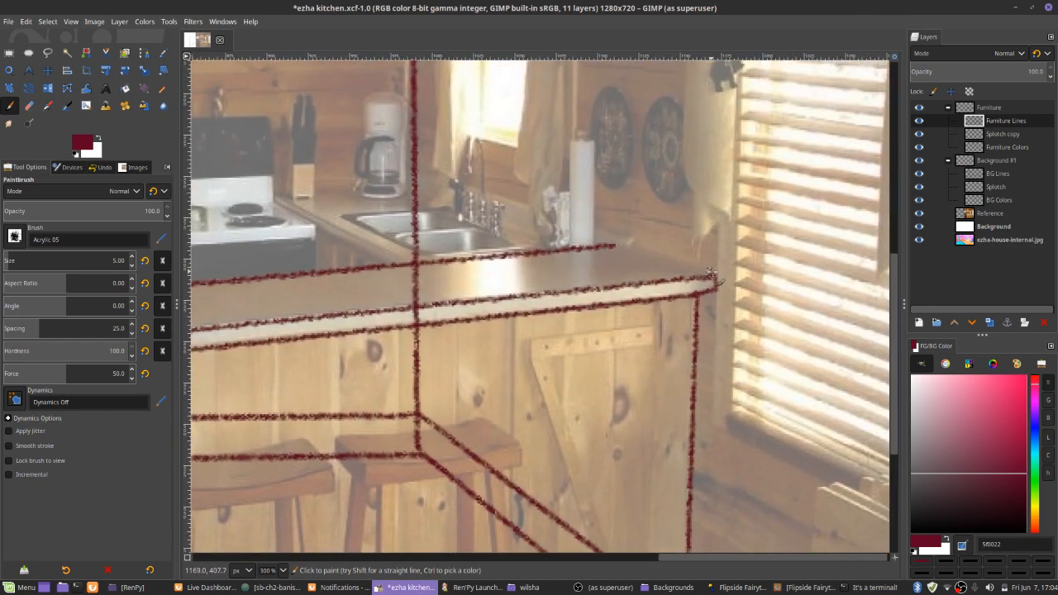
pyautogui.keyDown('shift'); pyautogui.click(613, 244); pyautogui.keyUp('shift')
# Draw the rear counter's inner edge as a double line from the bar past the sink and across the stove front
pyautogui.moveTo(339, 229)
pyautogui.mouseDown()
pyautogui.moveTo(383, 258)
pyautogui.moveTo(625, 305)
pyautogui.moveTo(628, 325)
pyautogui.mouseUp()
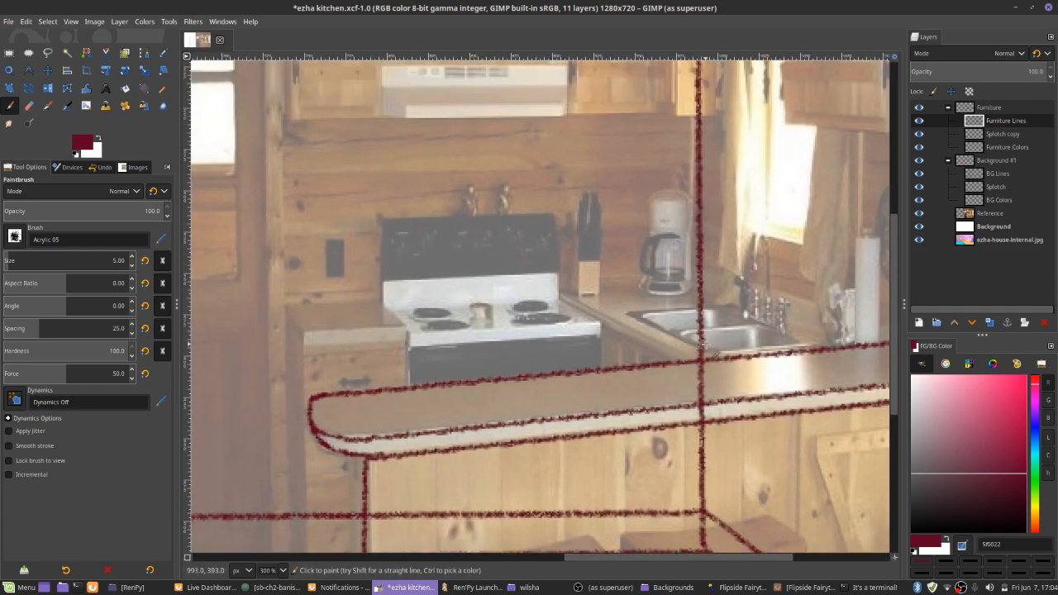
pyautogui.moveTo(702, 356); pyautogui.dragTo(625, 363)
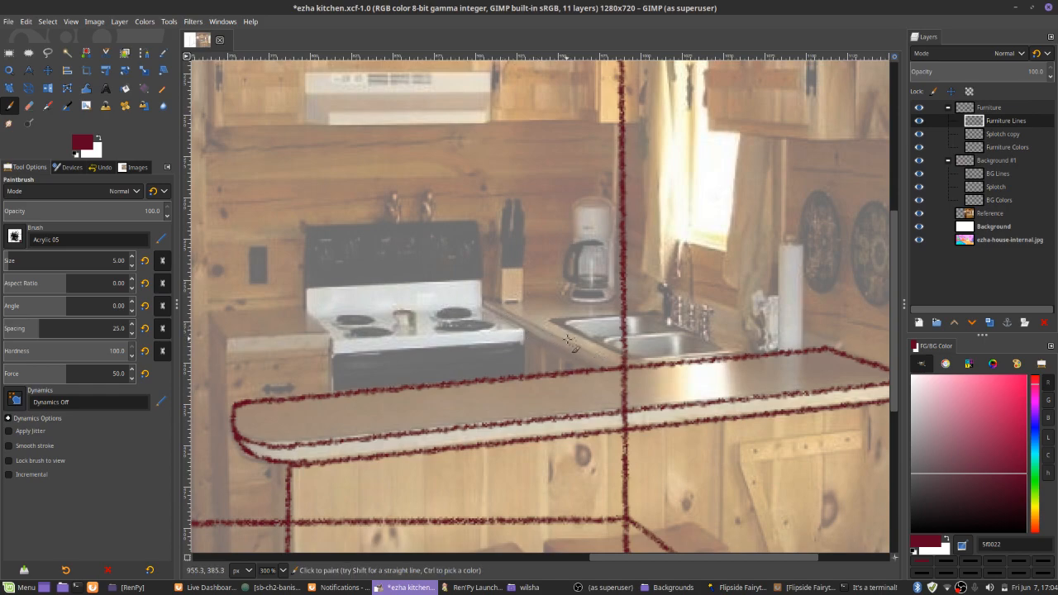
pyautogui.keyDown('shift'); pyautogui.click(538, 326); pyautogui.keyUp('shift')
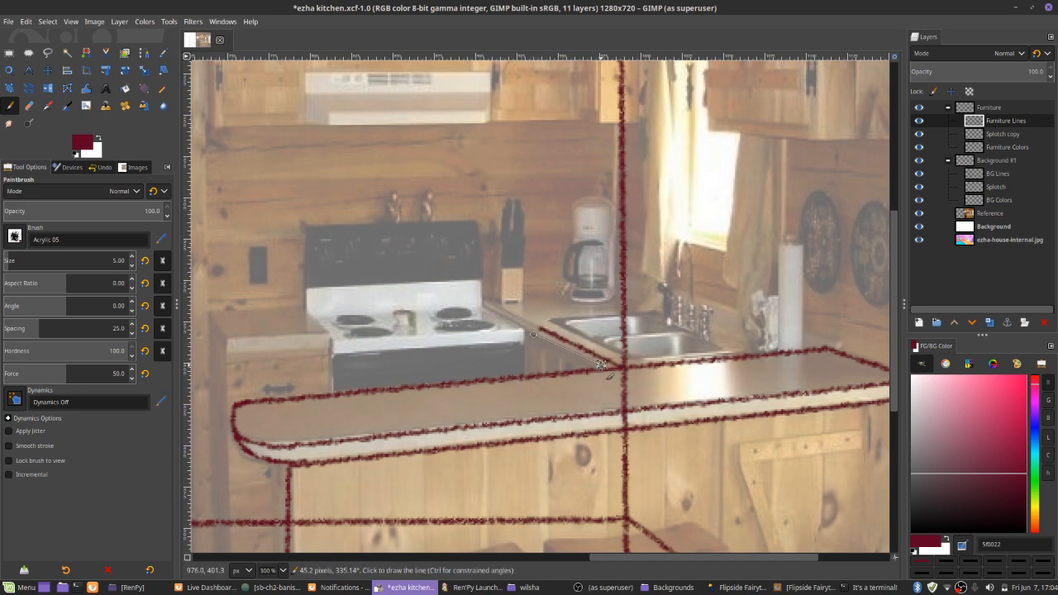
pyautogui.hscroll(-2, 573, 313)
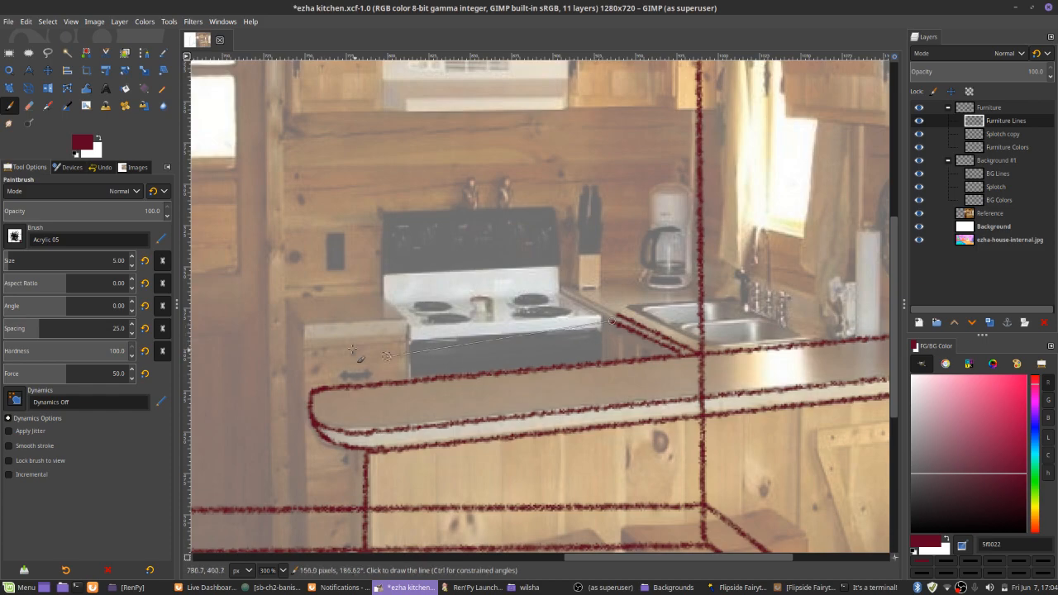
pyautogui.keyDown('shift'); pyautogui.click(303, 331); pyautogui.keyUp('shift')
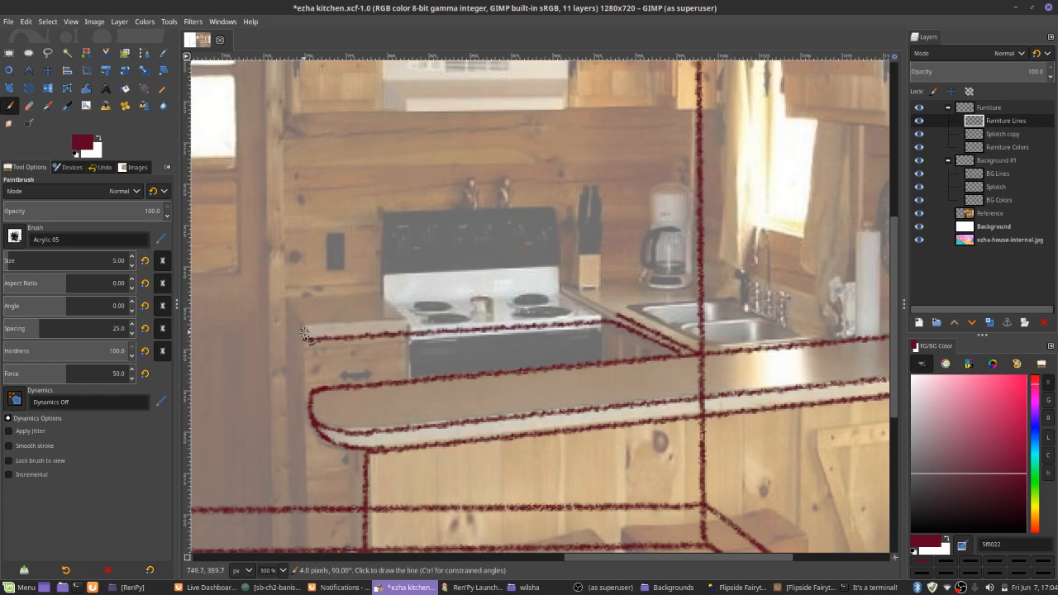
pyautogui.keyDown('shift'); pyautogui.click(608, 313); pyautogui.keyUp('shift')
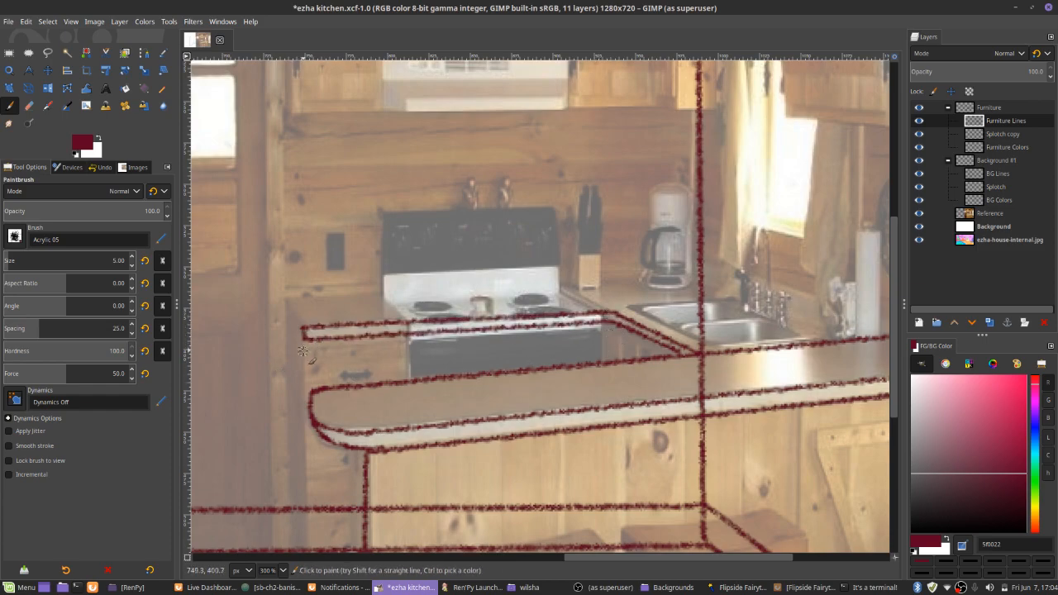
# Outline the base cabinet beside the stove, with its front, bottom edge and narrow side panel
pyautogui.scroll(-4, 303, 351)
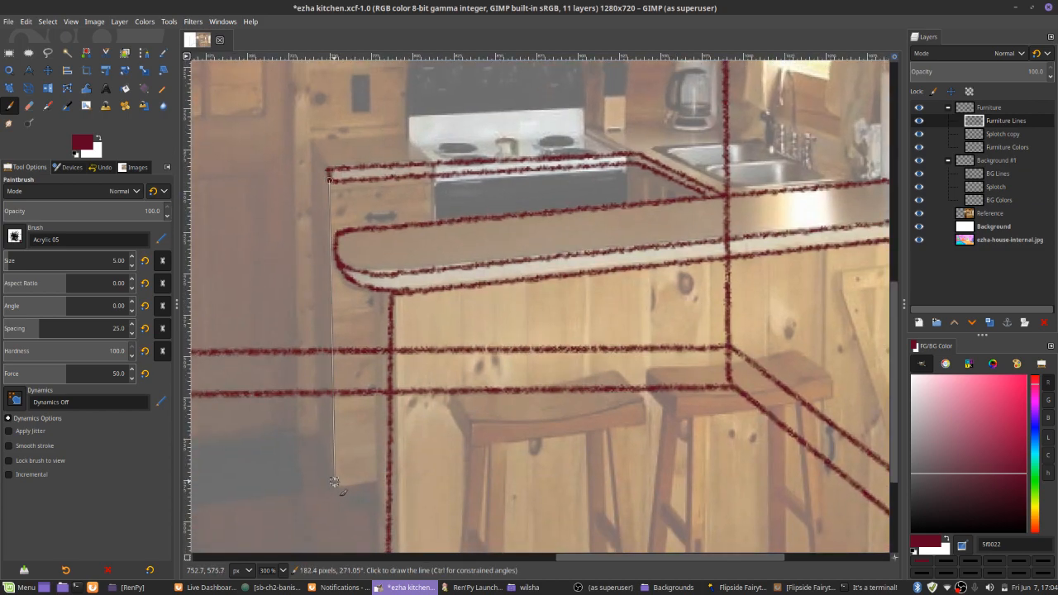
pyautogui.keyDown('shift'); pyautogui.click(334, 481); pyautogui.keyUp('shift')
pyautogui.keyDown('shift'); pyautogui.click(388, 476); pyautogui.keyUp('shift')
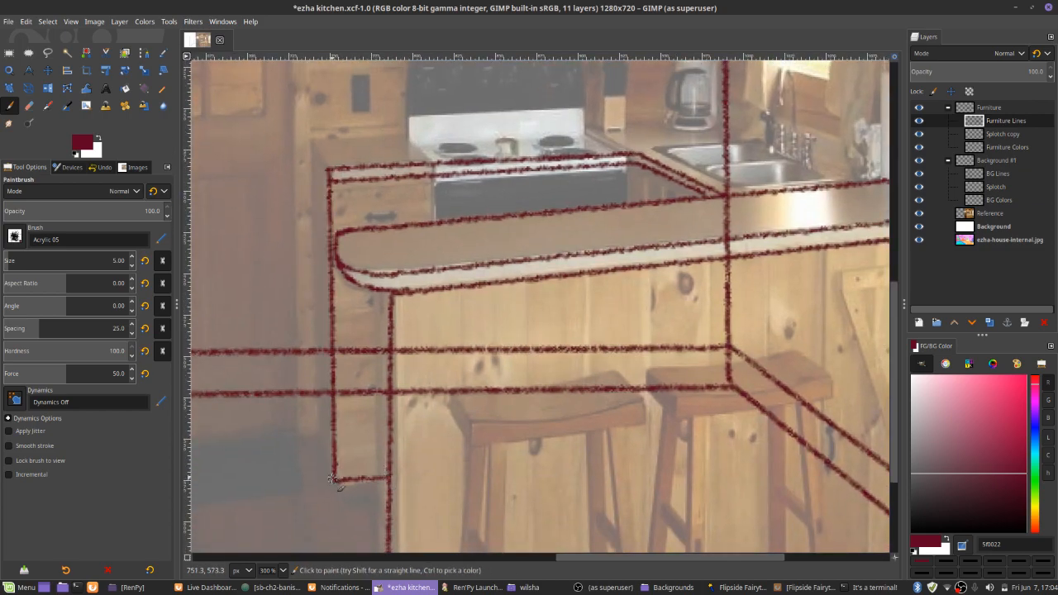
pyautogui.keyDown('shift'); pyautogui.click(318, 443); pyautogui.keyUp('shift')
pyautogui.keyDown('shift'); pyautogui.click(310, 141); pyautogui.keyUp('shift')
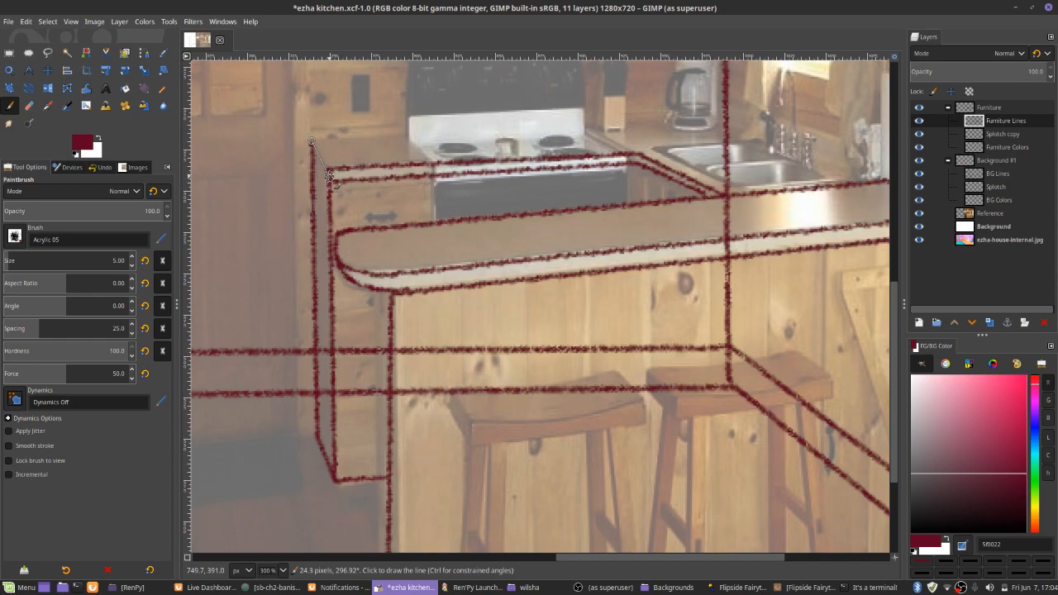
# Draw the rear counter's wall-side edge behind the stove to the room corner and on past the sink to the bar
pyautogui.scroll(4, 329, 176)
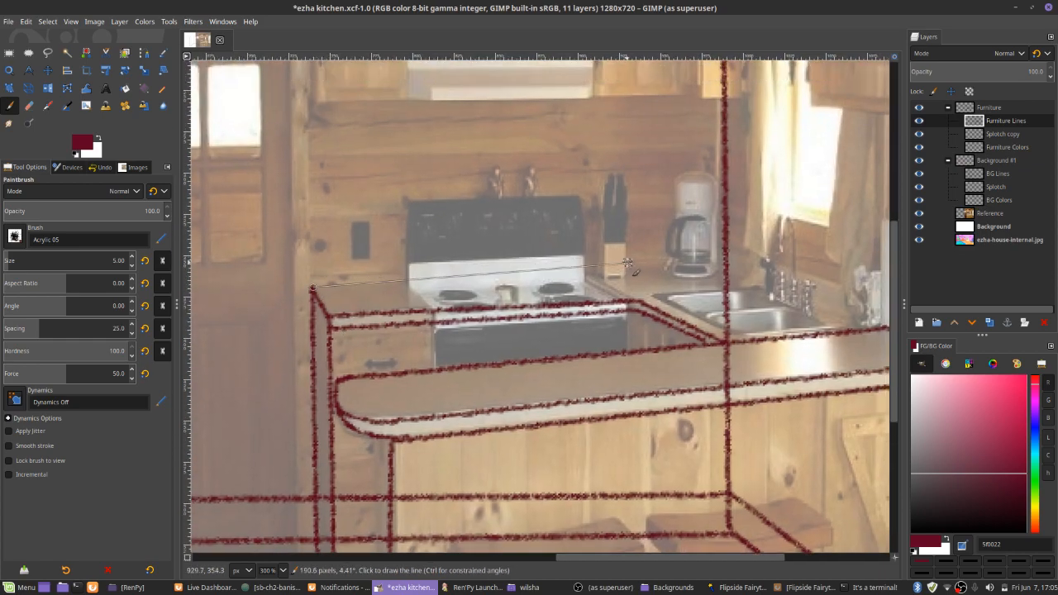
pyautogui.keyDown('shift'); pyautogui.click(700, 270); pyautogui.keyUp('shift')
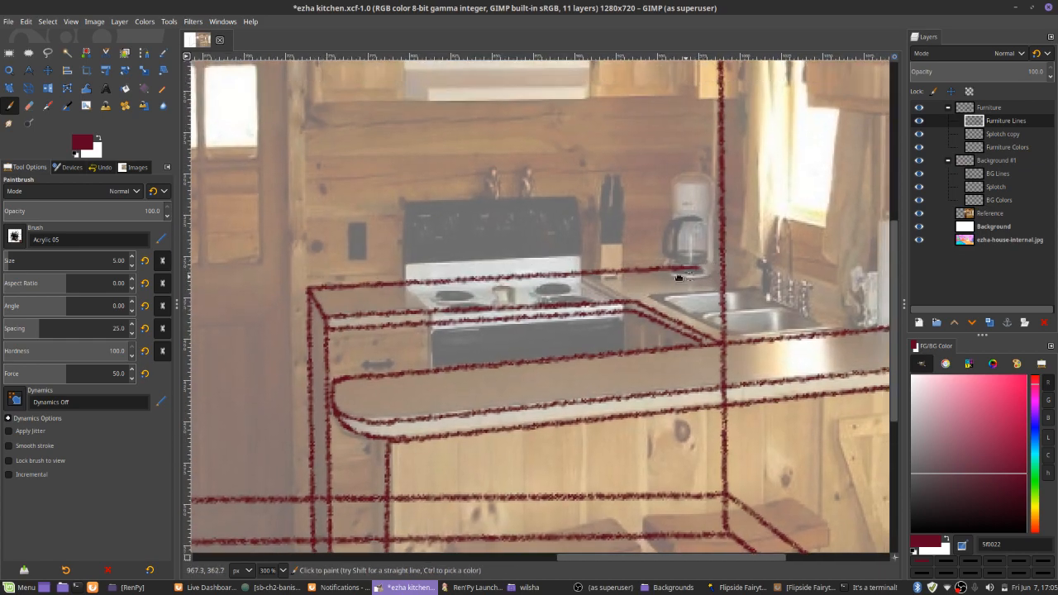
pyautogui.hscroll(8, 701, 269)
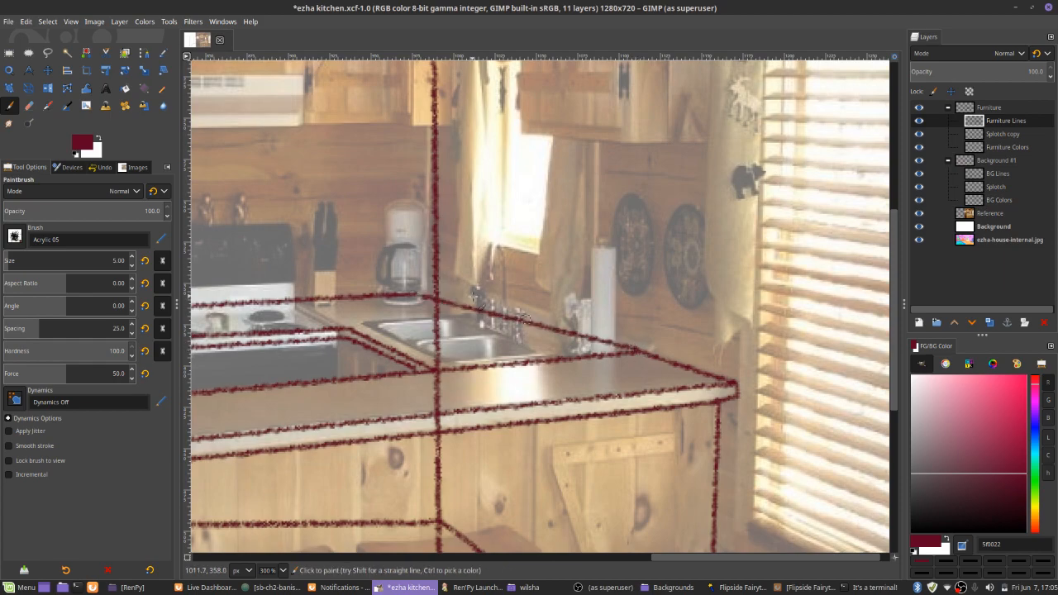
# Draw a vertical wall corner line from the counter behind the coffee maker up to the upper cabinets' underside
pyautogui.hscroll(-6, 525, 318)
pyautogui.scroll(1, 525, 317)
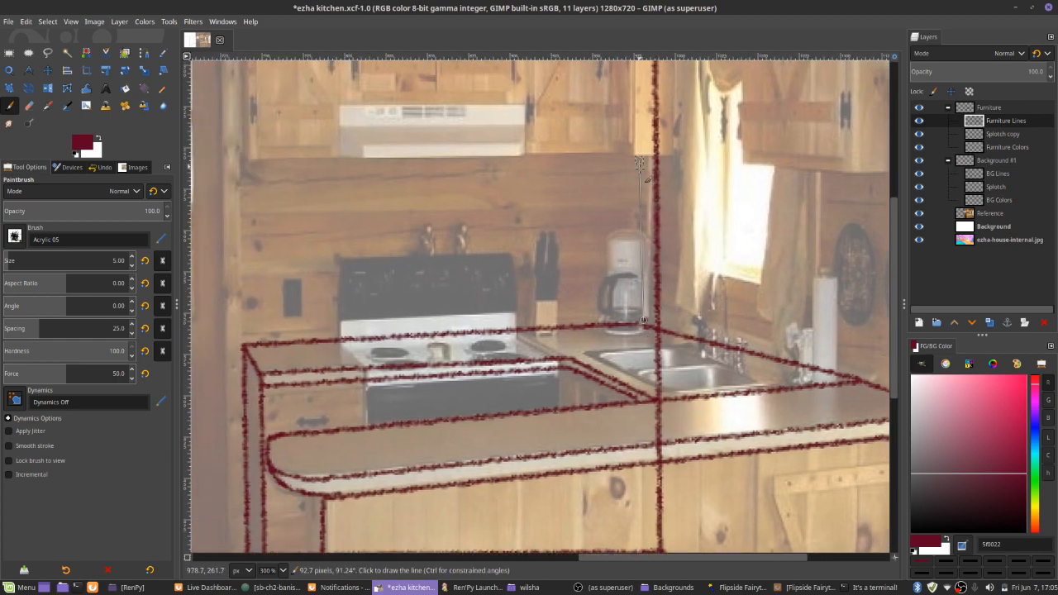
pyautogui.scroll(2, 622, 296)
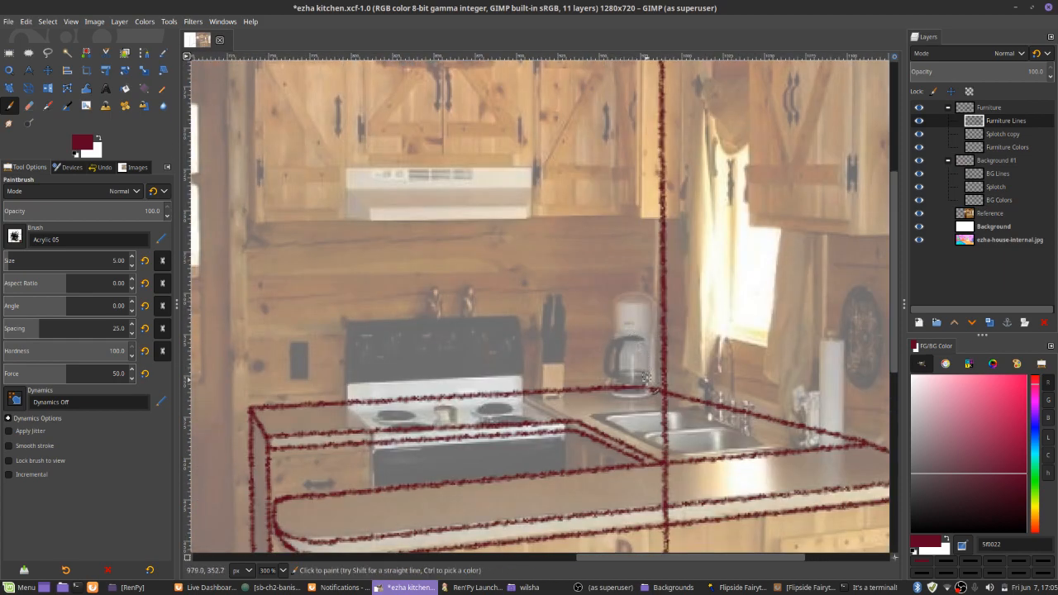
pyautogui.keyDown('shift'); pyautogui.click(645, 225); pyautogui.keyUp('shift')
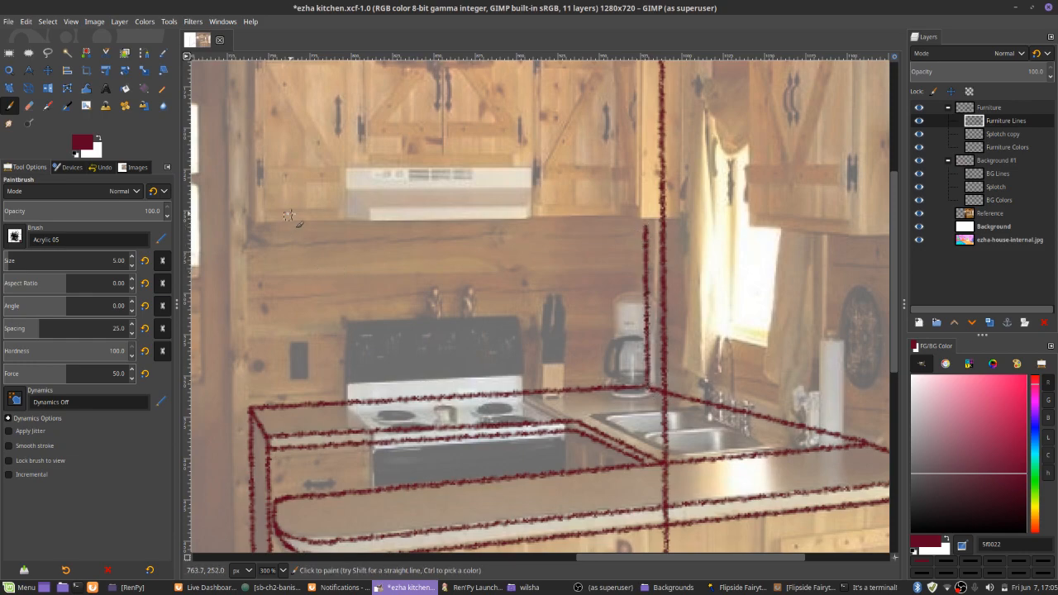
# Outline the front of the upper cabinets above the stove and range hood with straight lines on all four sides
pyautogui.scroll(3, 324, 247)
pyautogui.hscroll(-2, 324, 247)
pyautogui.scroll(1, 386, 325)
pyautogui.hscroll(-1, 385, 324)
pyautogui.click(343, 125)
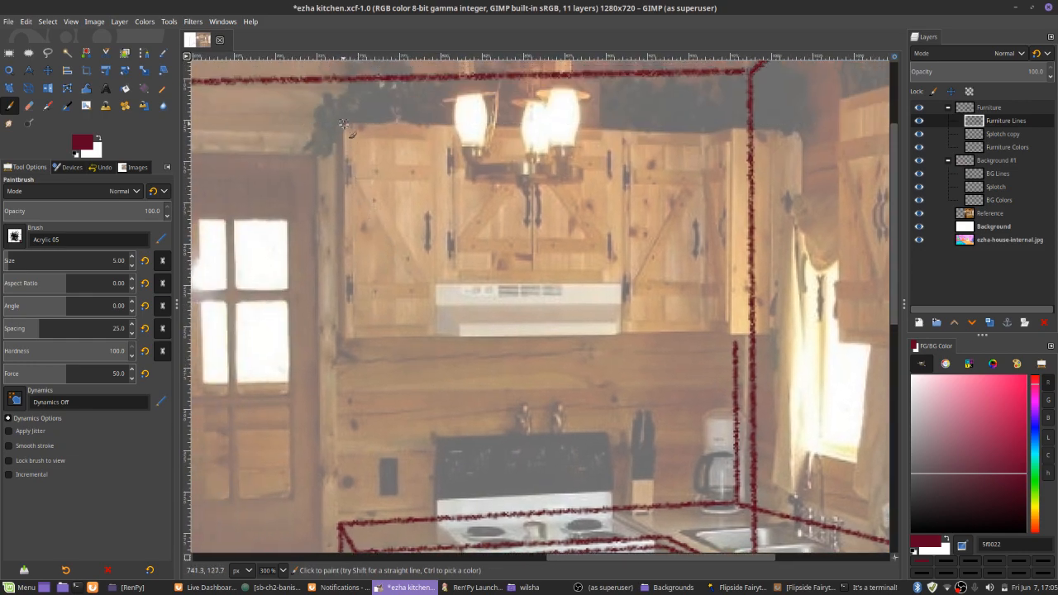
pyautogui.keyDown('shift'); pyautogui.click(345, 330); pyautogui.keyUp('shift')
pyautogui.keyDown('shift'); pyautogui.click(772, 335); pyautogui.keyUp('shift')
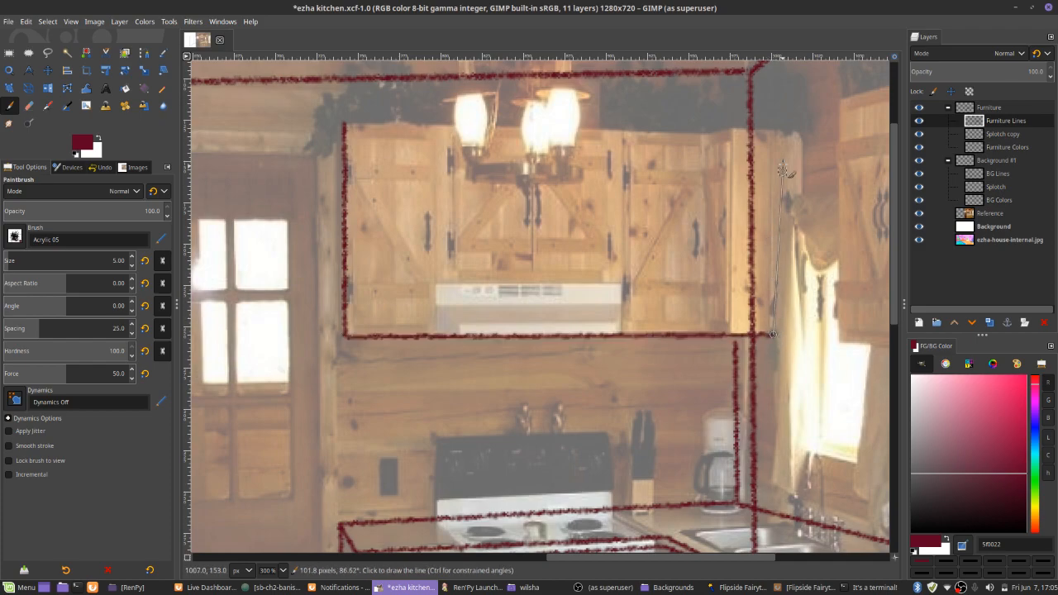
pyautogui.click(346, 124)
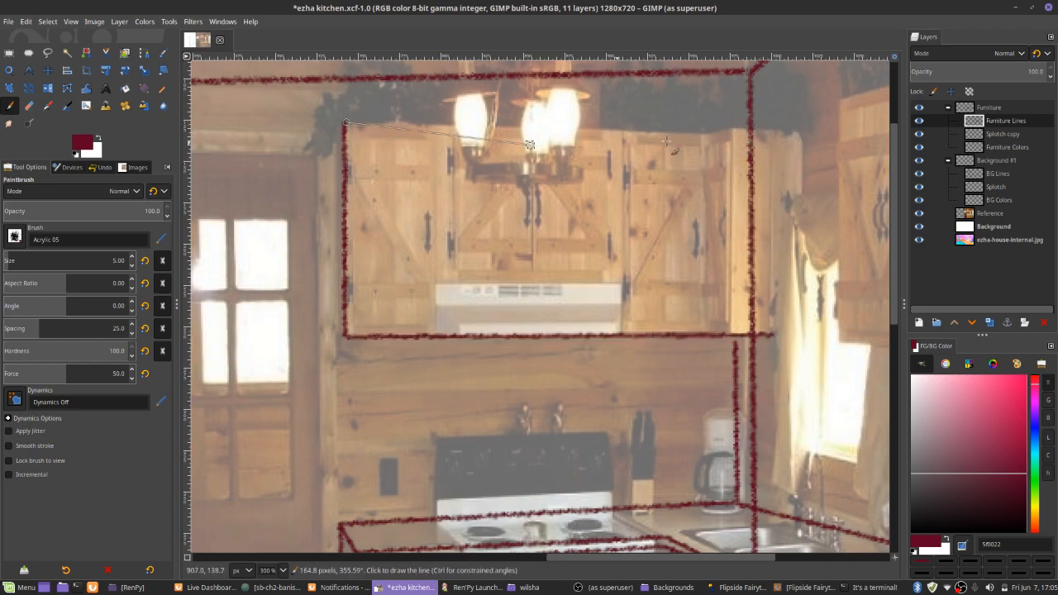
pyautogui.keyDown('shift'); pyautogui.click(783, 135); pyautogui.keyUp('shift')
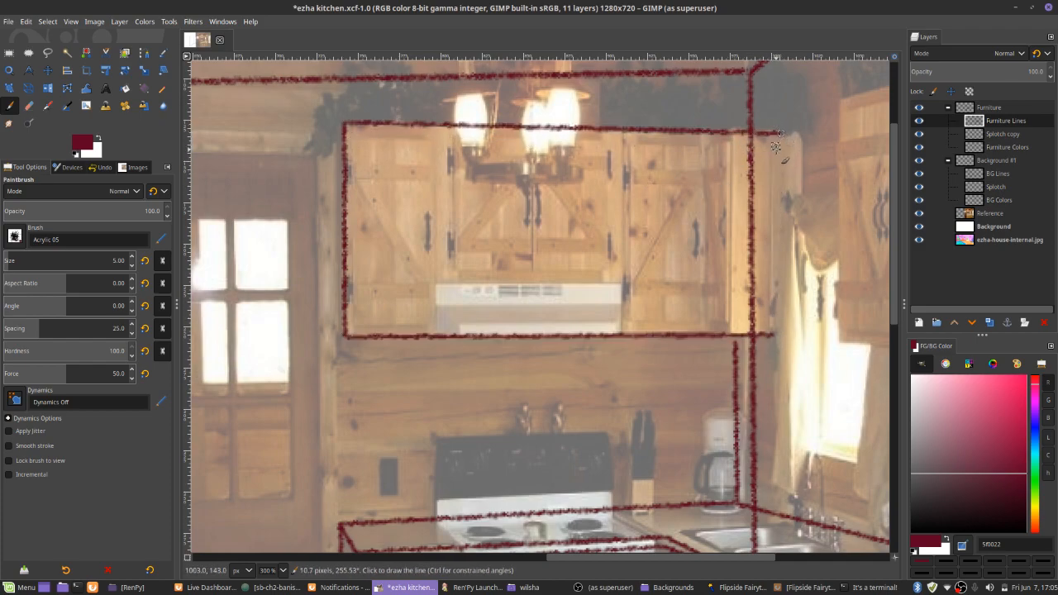
pyautogui.keyDown('shift'); pyautogui.click(777, 335); pyautogui.keyUp('shift')
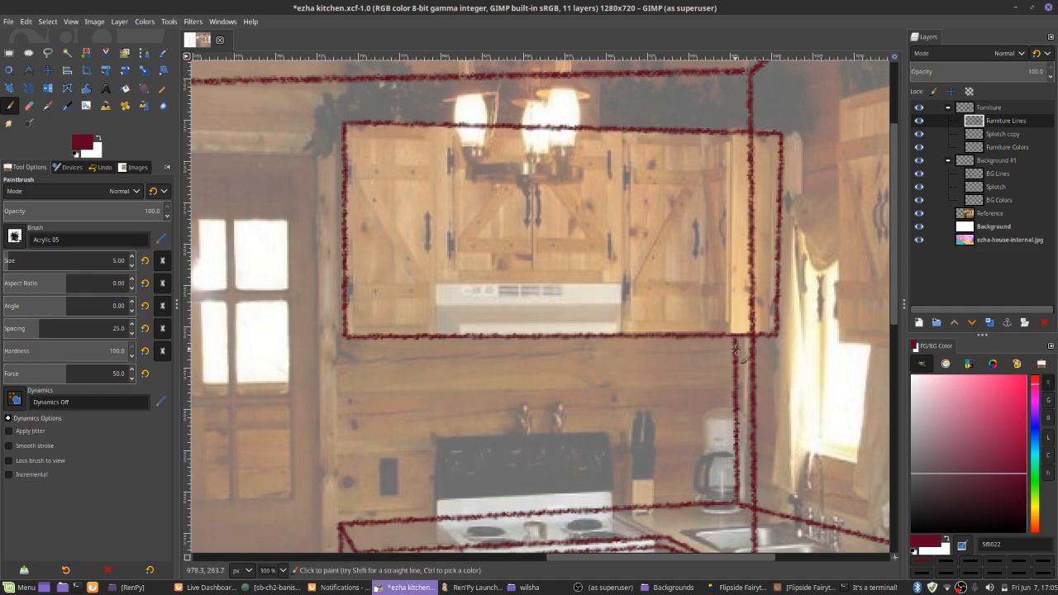
# Outline the narrow side panel of the upper cabinets on the end facing the door
pyautogui.moveTo(315, 269)
pyautogui.mouseDown()
pyautogui.moveTo(454, 131)
pyautogui.moveTo(446, 191)
pyautogui.moveTo(477, 267)
pyautogui.mouseUp()
pyautogui.click(508, 125)
pyautogui.keyDown('shift'); pyautogui.click(482, 152); pyautogui.keyUp('shift')
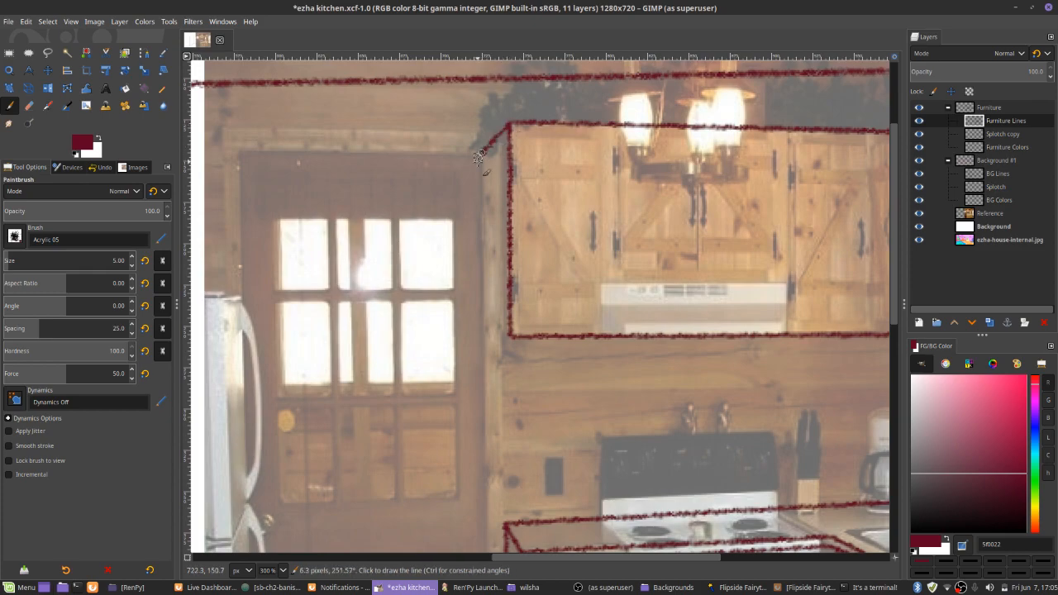
pyautogui.keyDown('shift'); pyautogui.click(485, 336); pyautogui.keyUp('shift')
pyautogui.keyDown('shift'); pyautogui.click(508, 335); pyautogui.keyUp('shift')
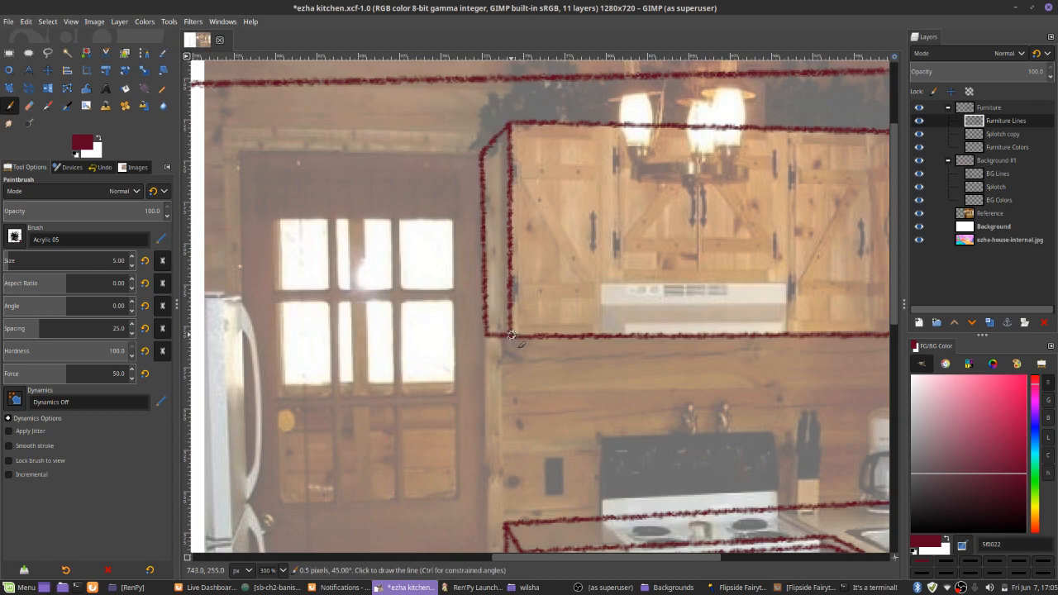
# Outline the front face of the separate wall cabinet beside the sink window with straight lines
pyautogui.moveTo(621, 305); pyautogui.dragTo(630, 357)
pyautogui.moveTo(715, 336); pyautogui.dragTo(438, 405)
pyautogui.moveTo(604, 252); pyautogui.dragTo(601, 182)
pyautogui.click(552, 185)
pyautogui.keyDown('shift'); pyautogui.click(686, 154); pyautogui.keyUp('shift')
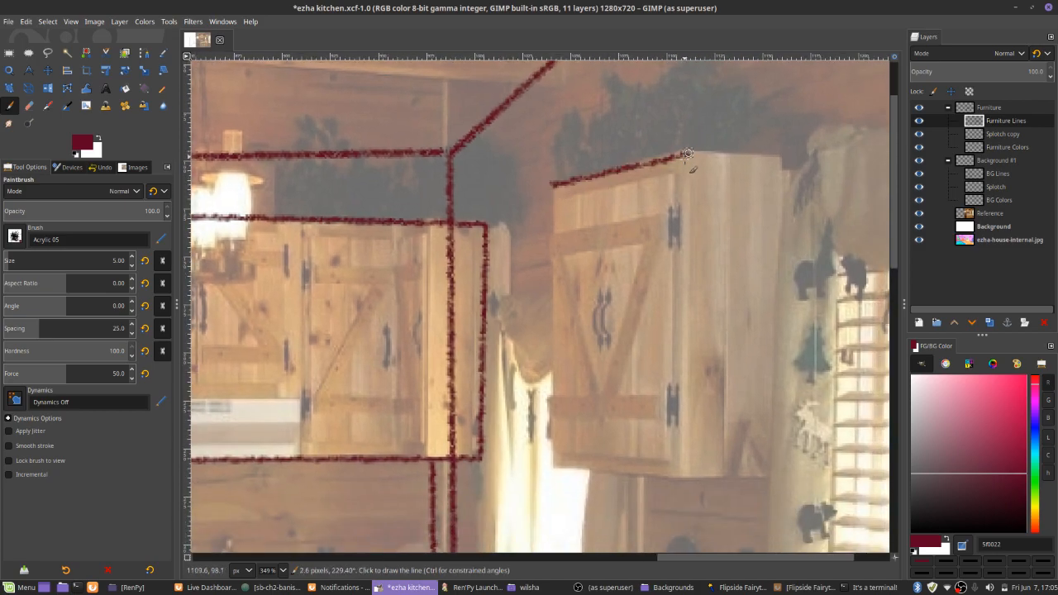
pyautogui.keyDown('shift'); pyautogui.click(680, 468); pyautogui.keyUp('shift')
pyautogui.keyDown('shift'); pyautogui.click(554, 466); pyautogui.keyUp('shift')
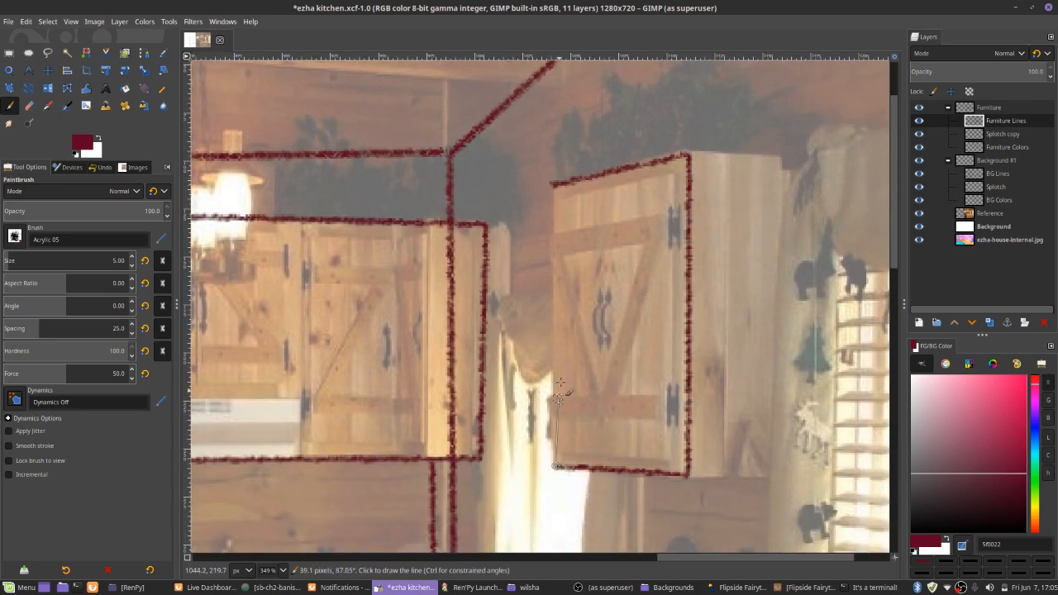
pyautogui.keyDown('shift'); pyautogui.click(550, 190); pyautogui.keyUp('shift')
# Outline the side panel of the wall cabinet beside the sink window and save the file
pyautogui.click(686, 154)
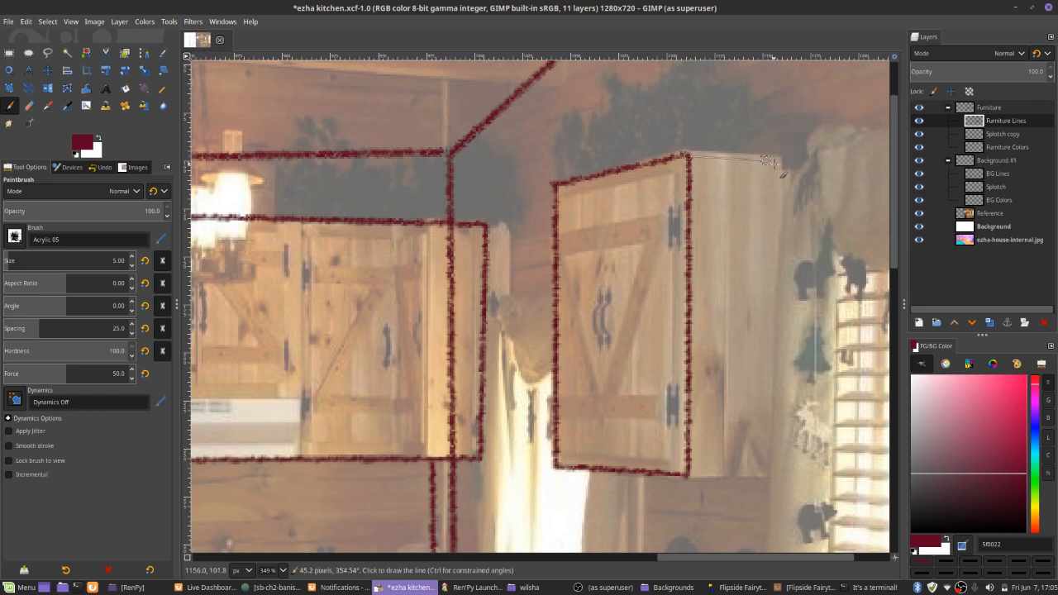
pyautogui.keyDown('shift'); pyautogui.click(780, 158); pyautogui.keyUp('shift')
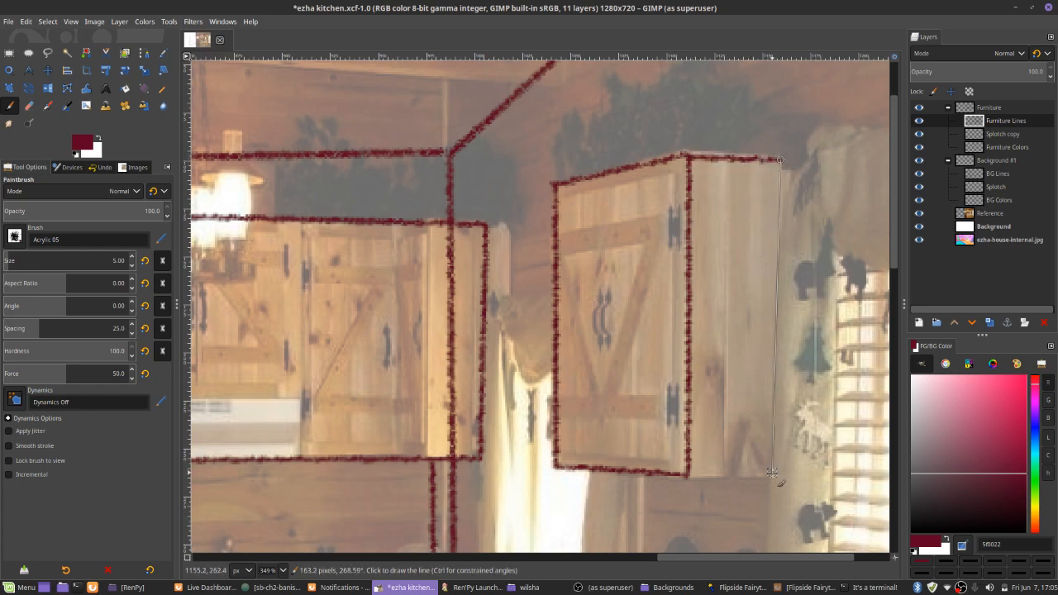
pyautogui.keyDown('shift'); pyautogui.click(773, 473); pyautogui.keyUp('shift')
pyautogui.keyDown('shift'); pyautogui.click(687, 476); pyautogui.keyUp('shift')
pyautogui.moveTo(331, 348); pyautogui.dragTo(611, 286)
pyautogui.scroll(-3, 611, 287)
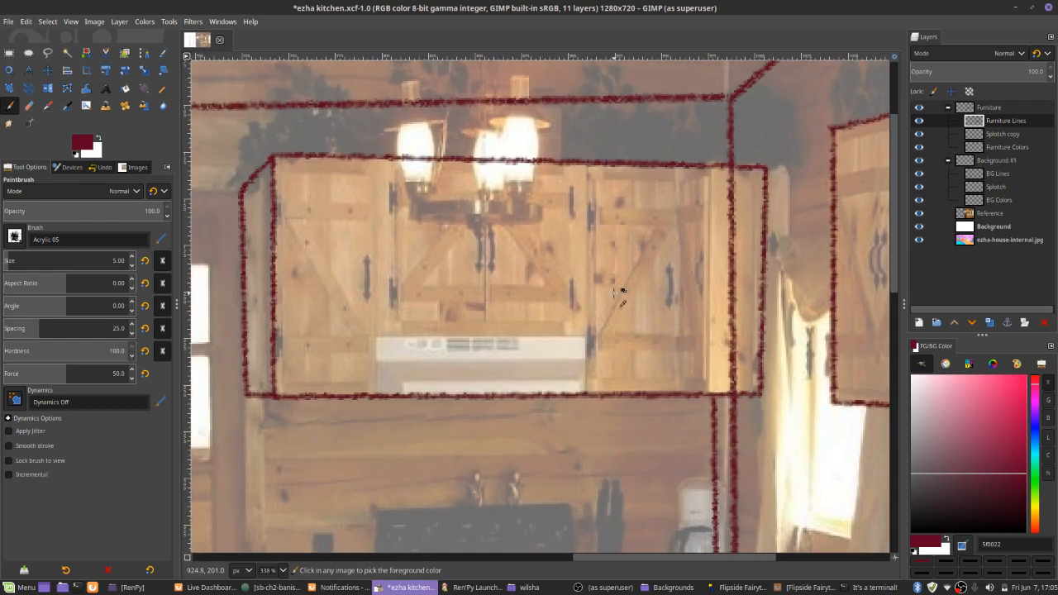
pyautogui.hscroll(-1, 611, 286)
pyautogui.hotkey('ctrl', 's')
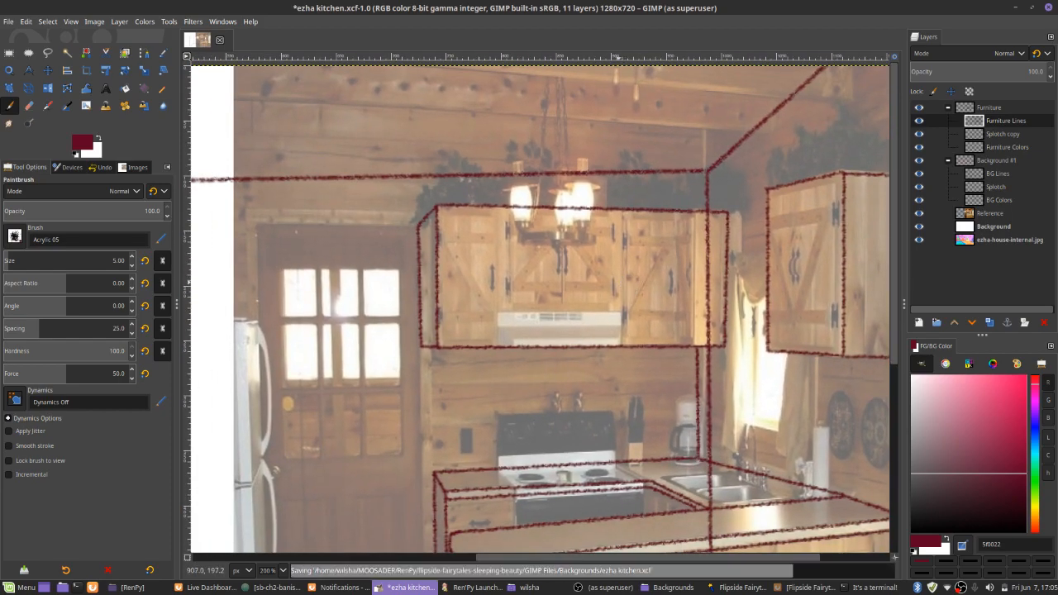
pyautogui.moveTo(612, 272); pyautogui.dragTo(564, 283)
pyautogui.moveTo(596, 381)
pyautogui.mouseDown()
pyautogui.moveTo(598, 345)
pyautogui.moveTo(611, 342)
pyautogui.moveTo(585, 274)
pyautogui.mouseUp()
pyautogui.moveTo(606, 309); pyautogui.dragTo(634, 386)
pyautogui.moveTo(681, 278); pyautogui.dragTo(649, 287)
pyautogui.click(1002, 176)
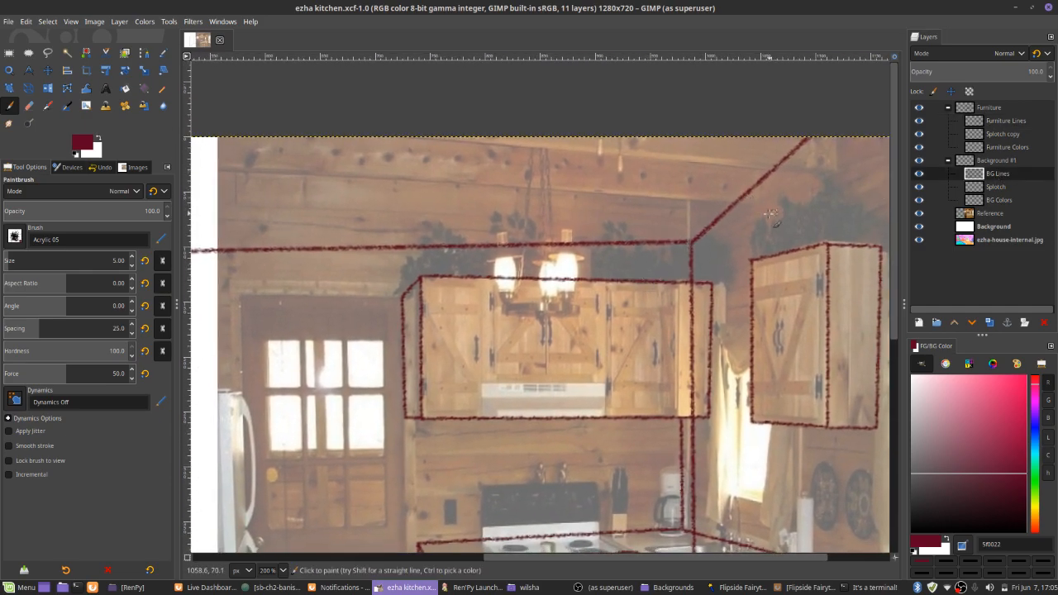
pyautogui.moveTo(648, 197)
pyautogui.mouseDown()
pyautogui.moveTo(867, 146)
pyautogui.moveTo(640, 215)
pyautogui.mouseUp()
pyautogui.click(992, 123)
# Set the brush size to 4 and draw four vertical door division lines on the front of the cabinets above the stove
pyautogui.moveTo(483, 348); pyautogui.dragTo(469, 216)
pyautogui.keyDown('ctrl'); pyautogui.scroll(3, 477, 271); pyautogui.keyUp('ctrl')
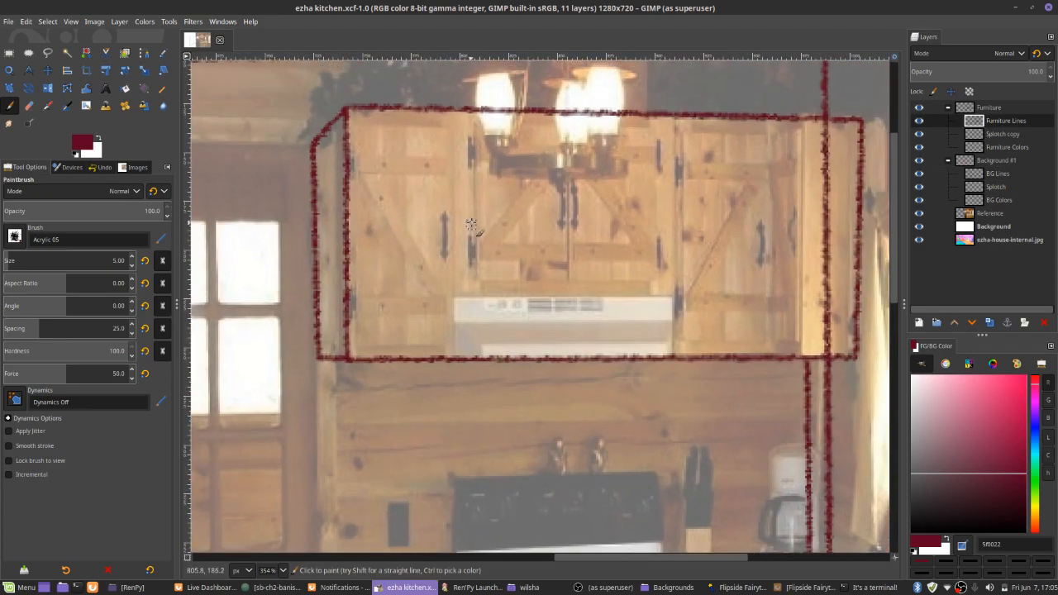
pyautogui.press('[')
pyautogui.click(477, 128)
pyautogui.keyDown('shift'); pyautogui.click(477, 377); pyautogui.keyUp('shift')
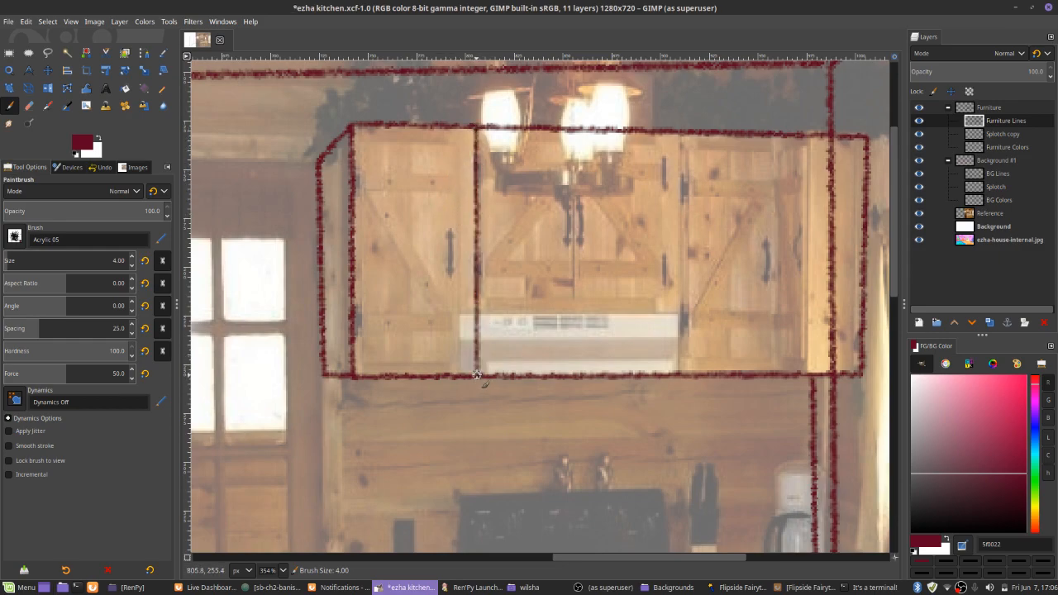
pyautogui.click(570, 131)
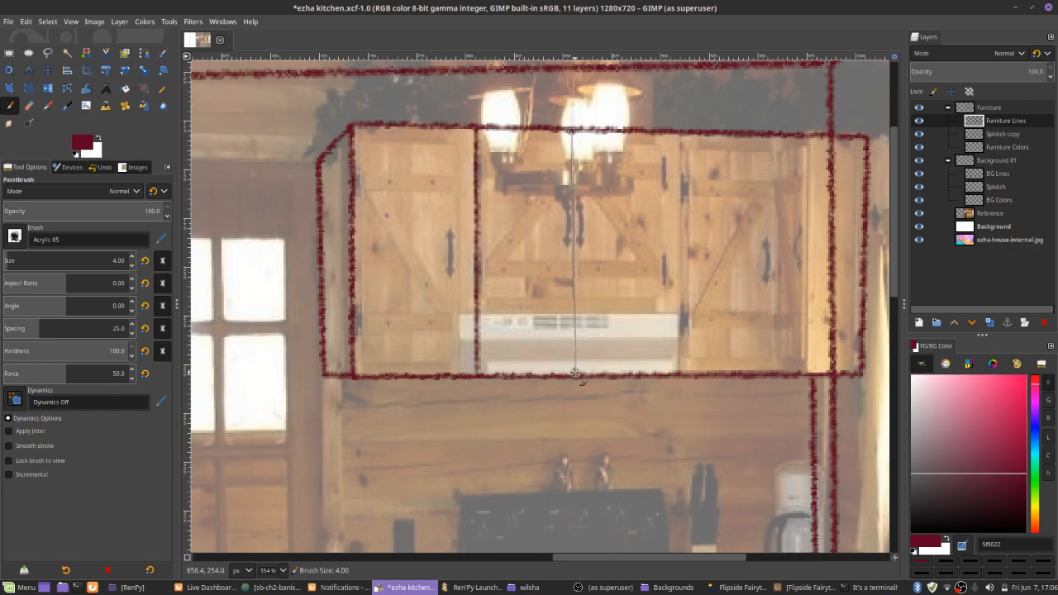
pyautogui.keyDown('shift'); pyautogui.click(574, 374); pyautogui.keyUp('shift')
pyautogui.keyDown('shift'); pyautogui.click(680, 372); pyautogui.keyUp('shift')
pyautogui.moveTo(757, 372); pyautogui.dragTo(697, 381)
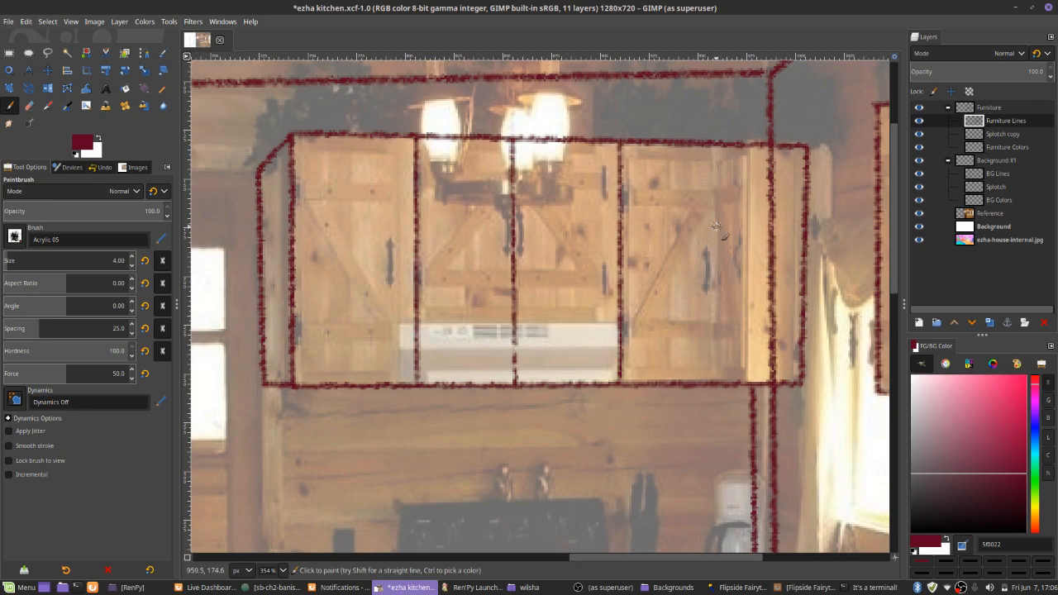
pyautogui.click(720, 143)
pyautogui.keyDown('shift'); pyautogui.click(721, 384); pyautogui.keyUp('shift')
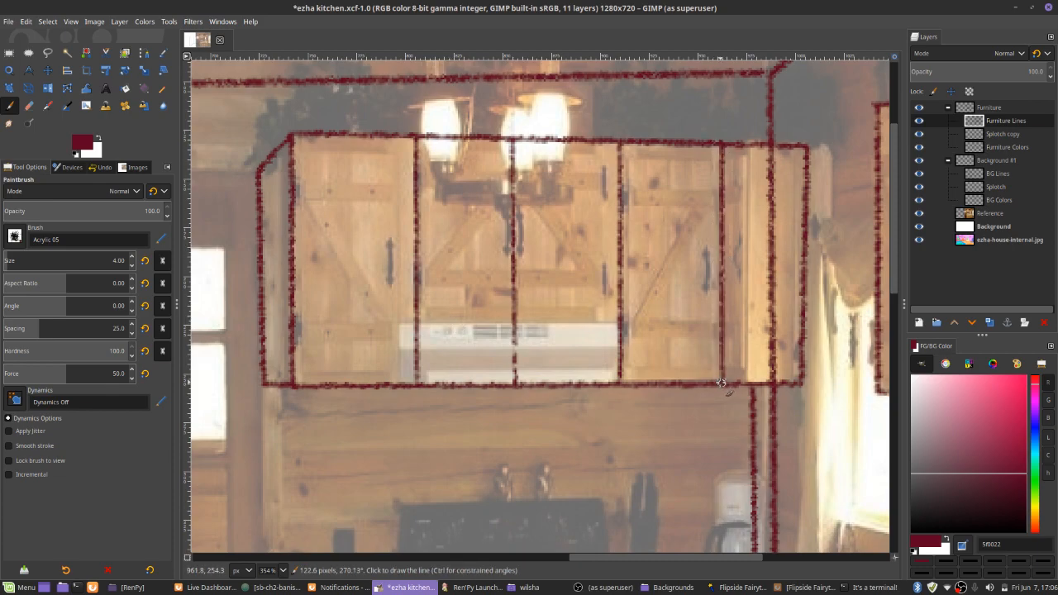
# Draw five small upright handles on the doors of the cabinets above the stove, undoing the misplaced strokes
pyautogui.moveTo(400, 247)
pyautogui.mouseDown()
pyautogui.moveTo(393, 223)
pyautogui.moveTo(381, 302)
pyautogui.moveTo(380, 247)
pyautogui.moveTo(378, 291)
pyautogui.mouseUp()
pyautogui.scroll(3, 394, 223)
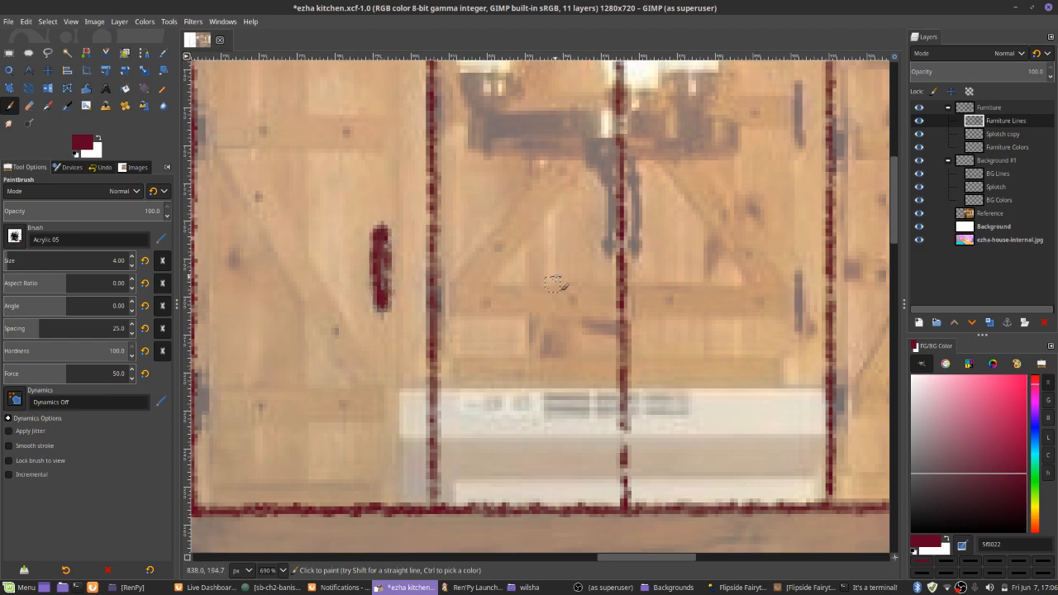
pyautogui.moveTo(598, 231)
pyautogui.mouseDown()
pyautogui.moveTo(598, 294)
pyautogui.moveTo(599, 236)
pyautogui.mouseUp()
pyautogui.moveTo(789, 236); pyautogui.dragTo(798, 301)
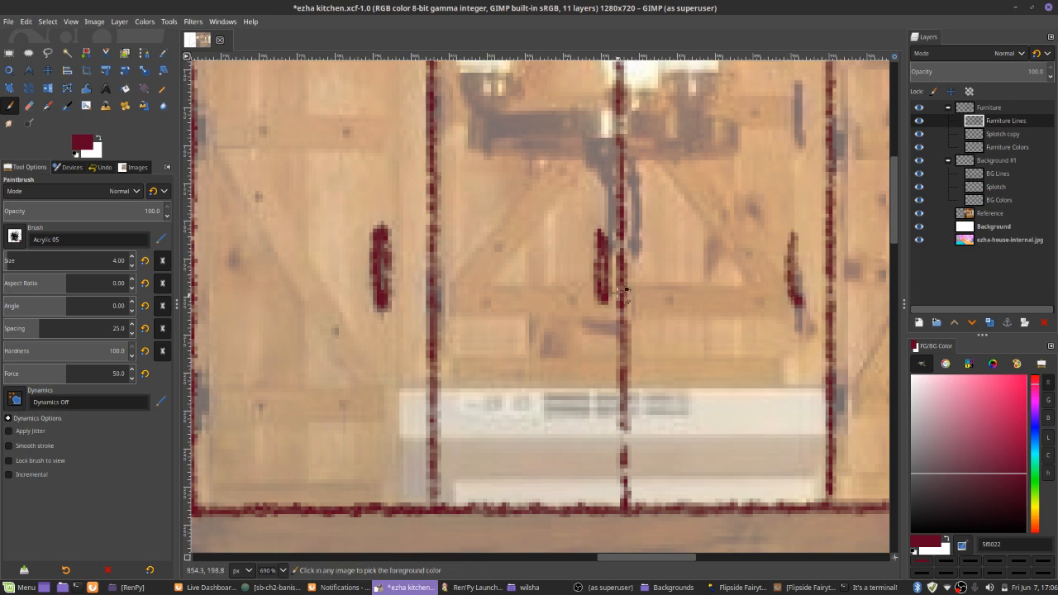
pyautogui.hotkey('ctrl', 'z')
pyautogui.moveTo(638, 243)
pyautogui.mouseDown()
pyautogui.moveTo(643, 297)
pyautogui.moveTo(652, 247)
pyautogui.mouseUp()
pyautogui.moveTo(727, 236)
pyautogui.mouseDown()
pyautogui.moveTo(522, 306)
pyautogui.moveTo(508, 290)
pyautogui.moveTo(524, 321)
pyautogui.mouseUp()
pyautogui.hotkey('ctrl', 'z')
pyautogui.moveTo(720, 356); pyautogui.dragTo(597, 339)
pyautogui.moveTo(667, 312)
pyautogui.mouseDown()
pyautogui.moveTo(680, 366)
pyautogui.moveTo(676, 312)
pyautogui.moveTo(668, 316)
pyautogui.moveTo(717, 330)
pyautogui.moveTo(727, 370)
pyautogui.moveTo(732, 313)
pyautogui.moveTo(724, 299)
pyautogui.moveTo(725, 412)
pyautogui.moveTo(721, 393)
pyautogui.moveTo(690, 370)
pyautogui.moveTo(479, 399)
pyautogui.mouseUp()
# Draw a vertical door division with a handle on each side on the wall cabinet beside the window, and save the file
pyautogui.scroll(-5, 716, 305)
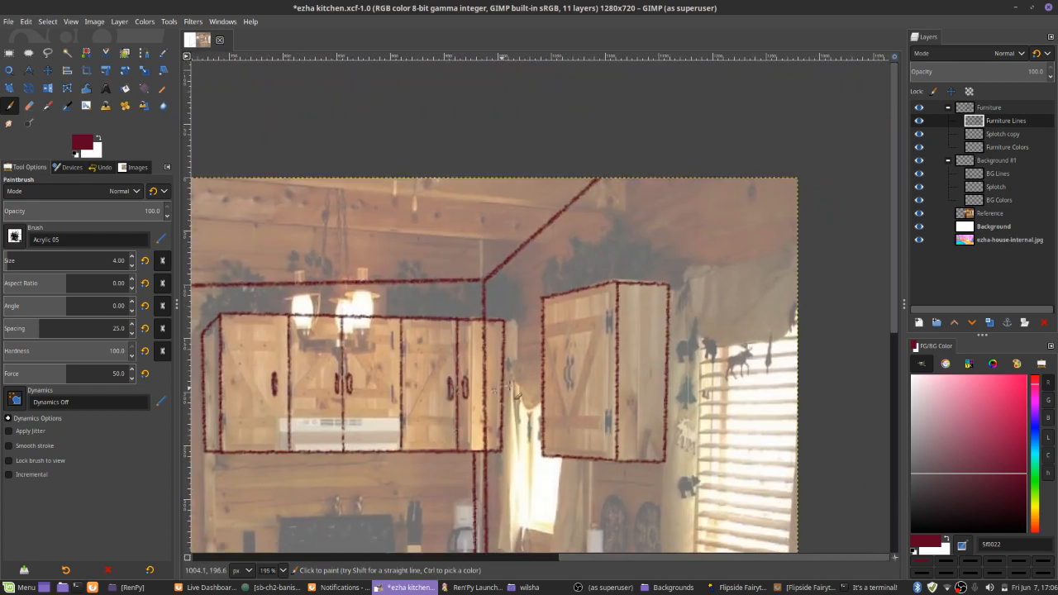
pyautogui.scroll(4, 608, 382)
pyautogui.moveTo(472, 290); pyautogui.dragTo(512, 278)
pyautogui.scroll(-2, 512, 307)
pyautogui.moveTo(521, 154); pyautogui.dragTo(519, 514)
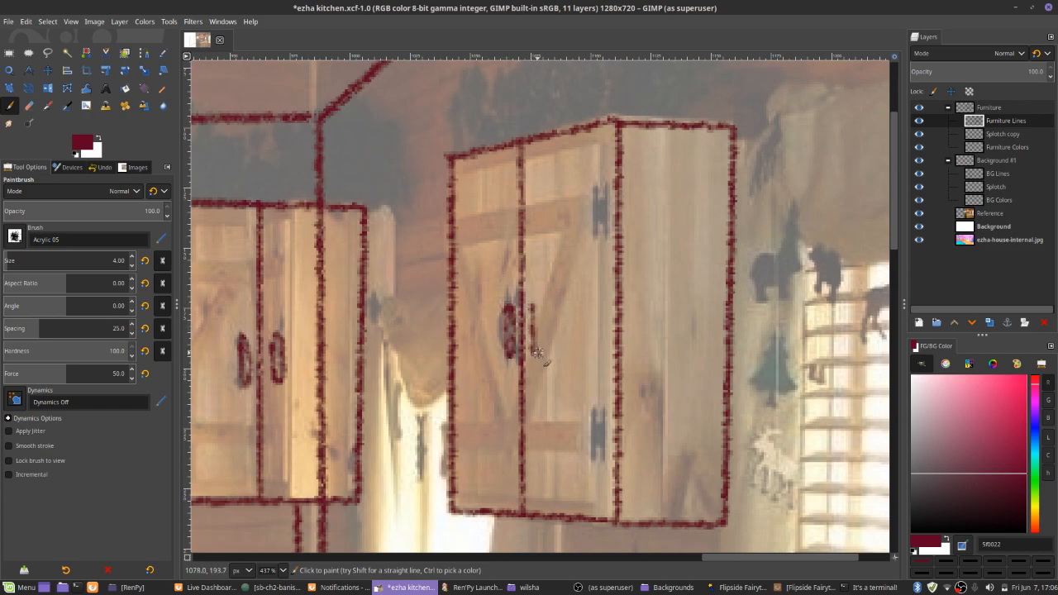
pyautogui.hotkey('ctrl', 's')
# Bring up the running game and open the flipside-fairytales-sleeping-beauty project folder in the file manager
pyautogui.click(160, 590)
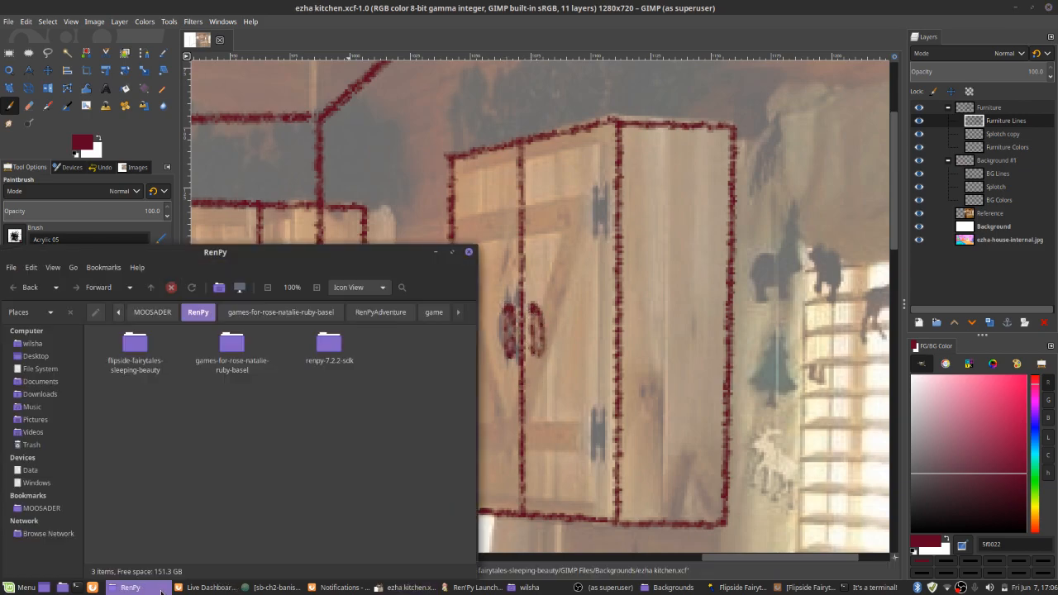
pyautogui.click(721, 588)
pyautogui.click(722, 588)
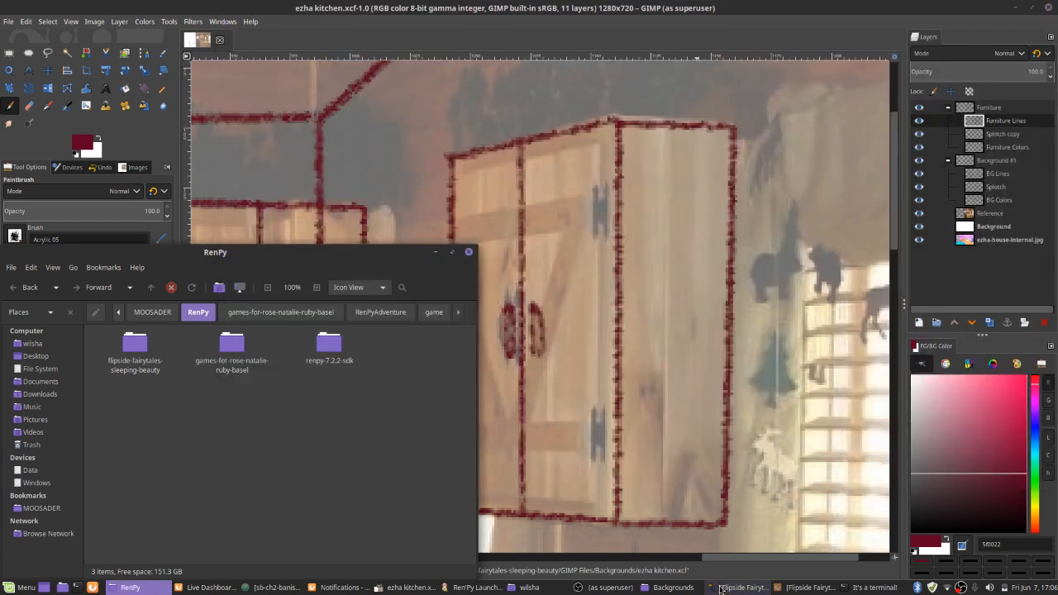
pyautogui.click(721, 588)
pyautogui.click(122, 446)
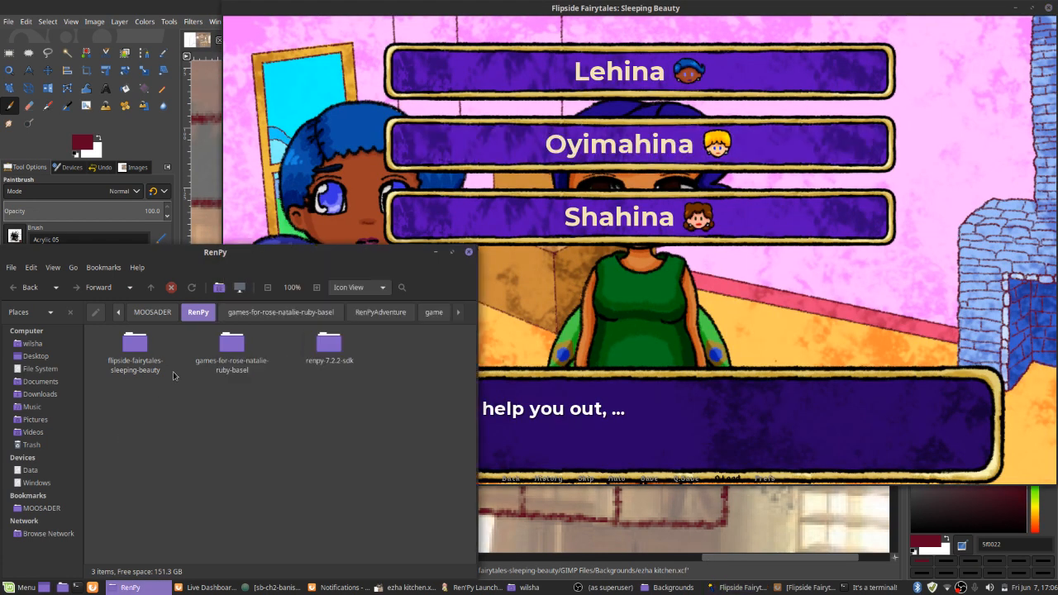
pyautogui.doubleClick(135, 347)
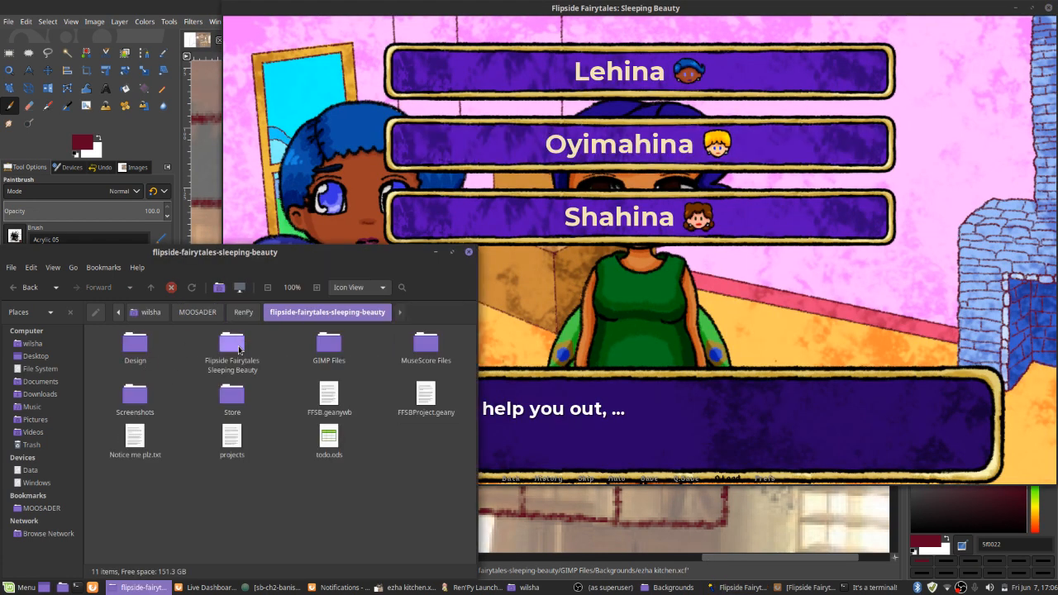
pyautogui.hotkey('ctrl', 't')
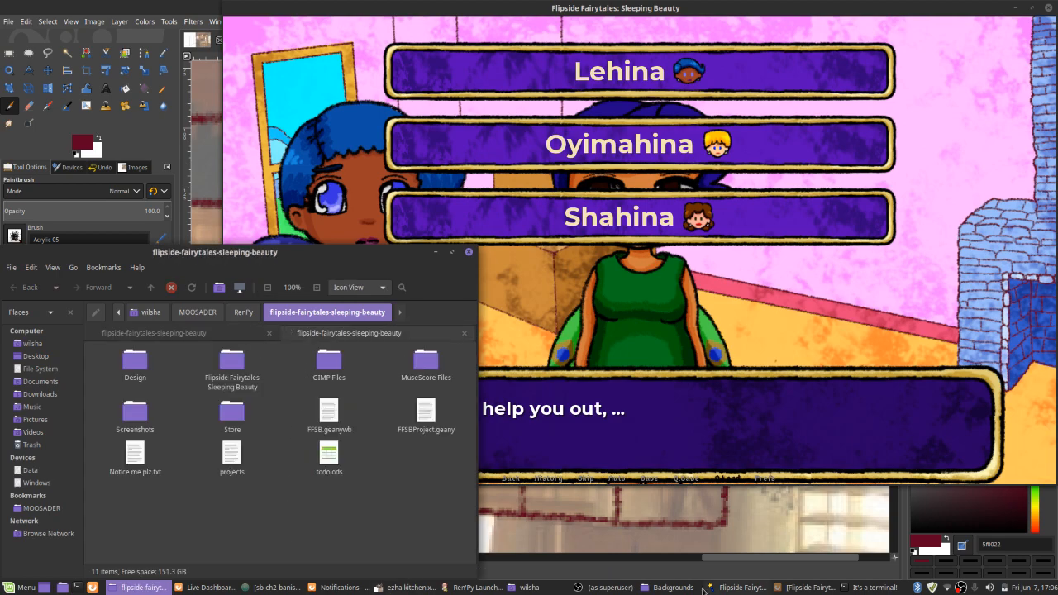
# Open the game's assets/background folder in a new tab of the Backgrounds file manager window
pyautogui.moveTo(307, 582); pyautogui.dragTo(219, 586)
pyautogui.click(217, 587)
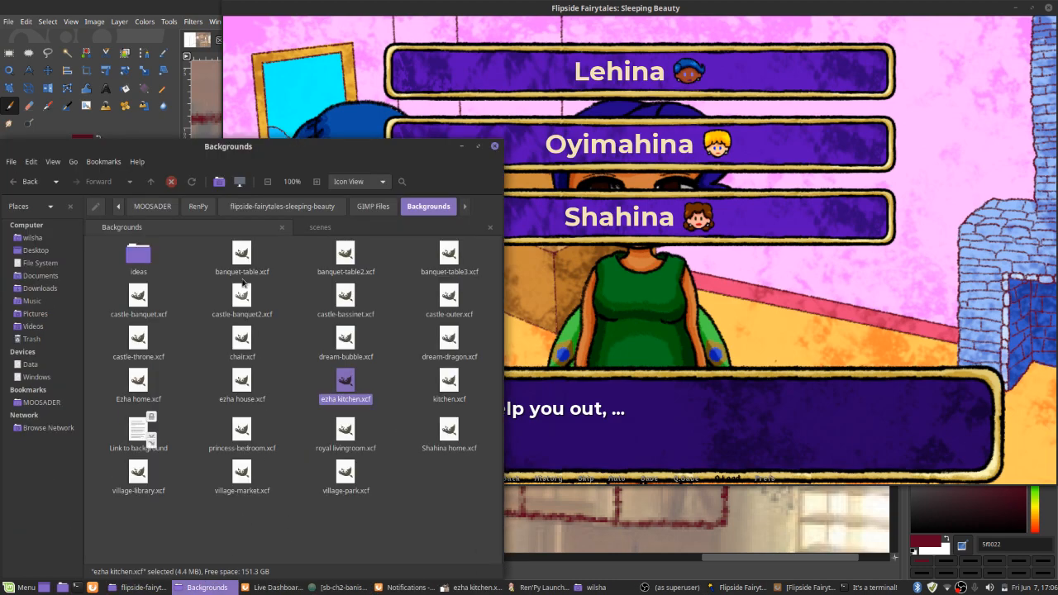
pyautogui.click(317, 227)
pyautogui.hotkey('ctrl', 't')
pyautogui.click(323, 207)
pyautogui.doubleClick(248, 246)
pyautogui.doubleClick(140, 260)
pyautogui.doubleClick(138, 255)
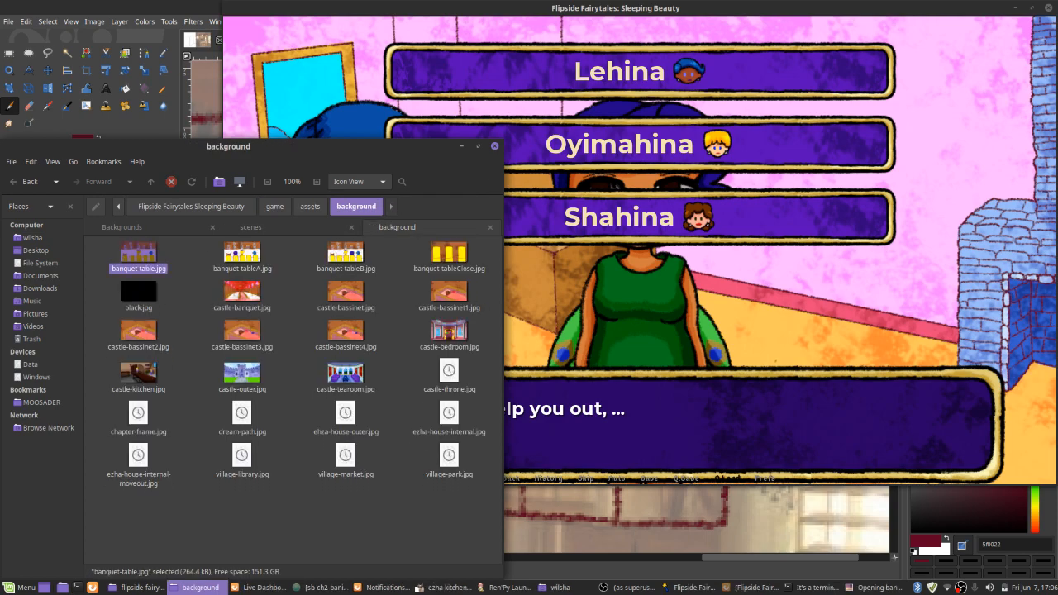
# View the finished background images from banquet-table.jpg on to castle-banquet.jpg, and close the image viewer
pyautogui.press('Return')
pyautogui.press('Right')
pyautogui.press('Right')
pyautogui.press('Right')
pyautogui.press('Right')
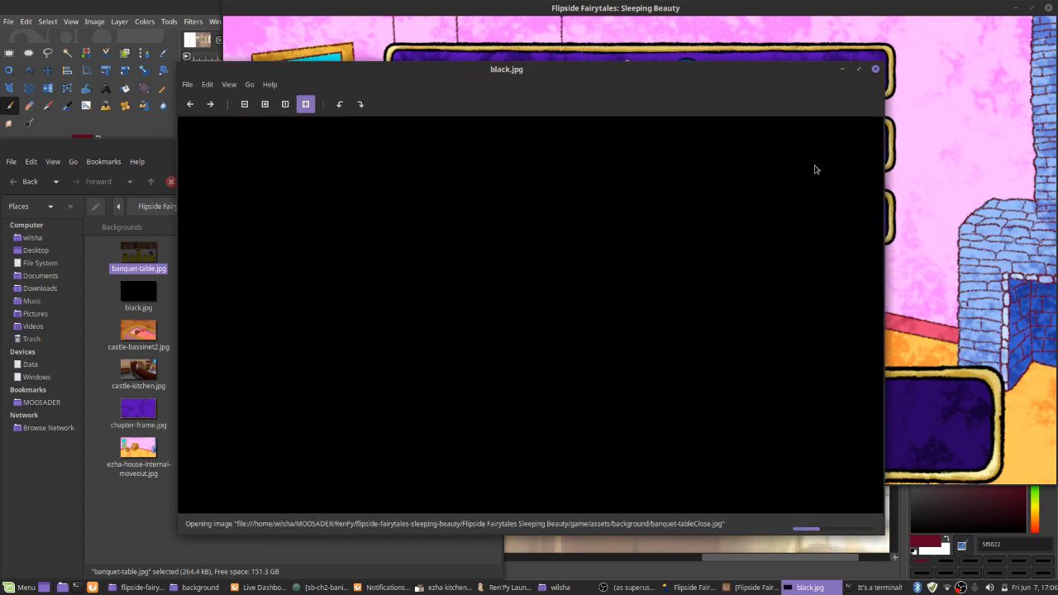
pyautogui.press('Right')
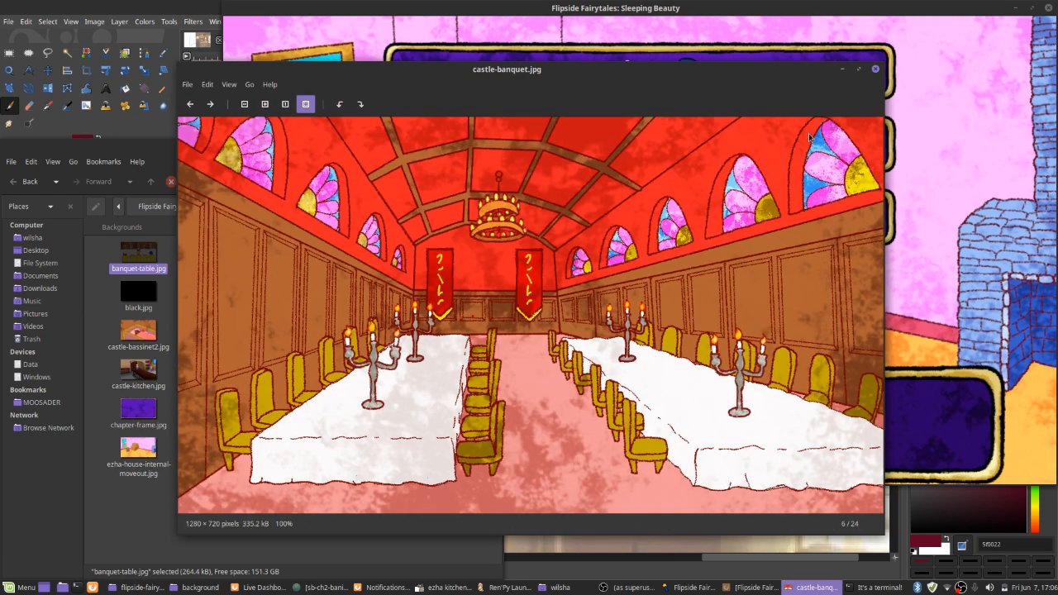
pyautogui.click(875, 68)
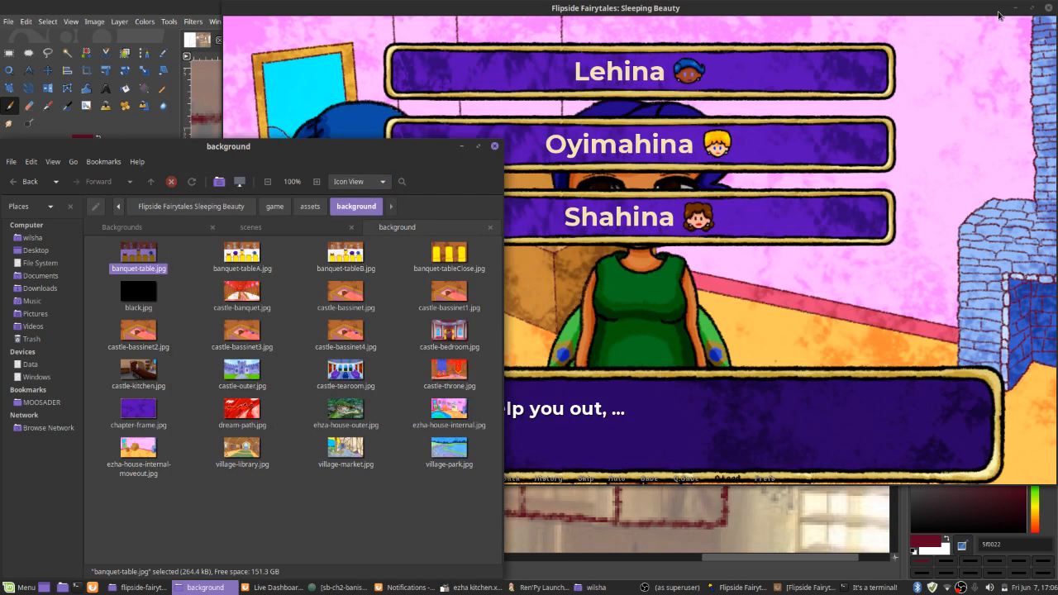
# Minimize the game window and return to the ezha kitchen drawing in GIMP at the stove and sink area
pyautogui.click(1013, 8)
pyautogui.click(748, 40)
pyautogui.scroll(-2, 612, 259)
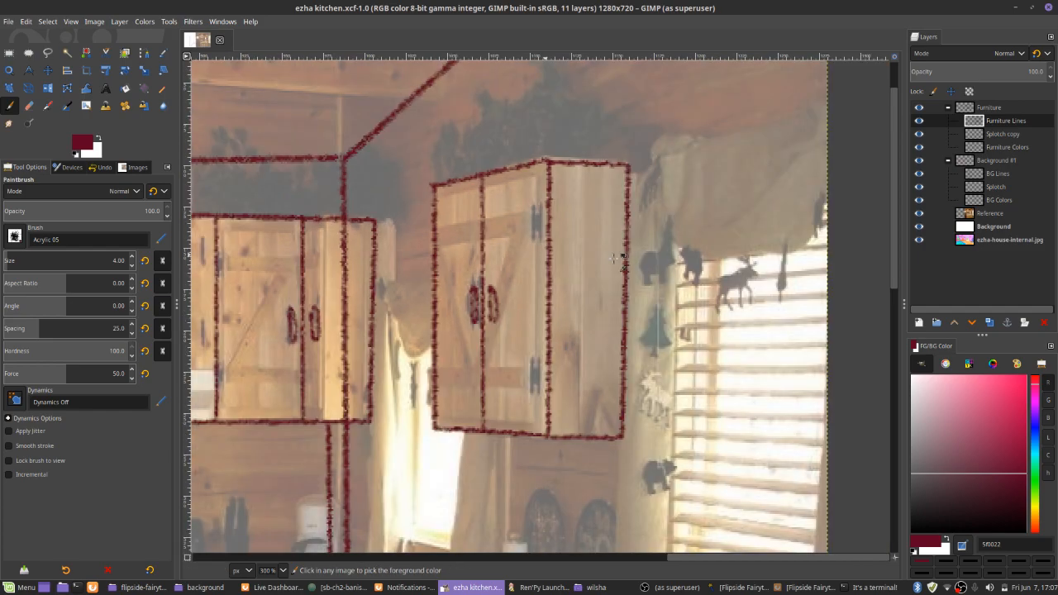
pyautogui.moveTo(312, 364); pyautogui.dragTo(406, 389)
pyautogui.moveTo(522, 318); pyautogui.dragTo(623, 191)
pyautogui.moveTo(495, 467); pyautogui.dragTo(615, 273)
pyautogui.scroll(-5, 609, 262)
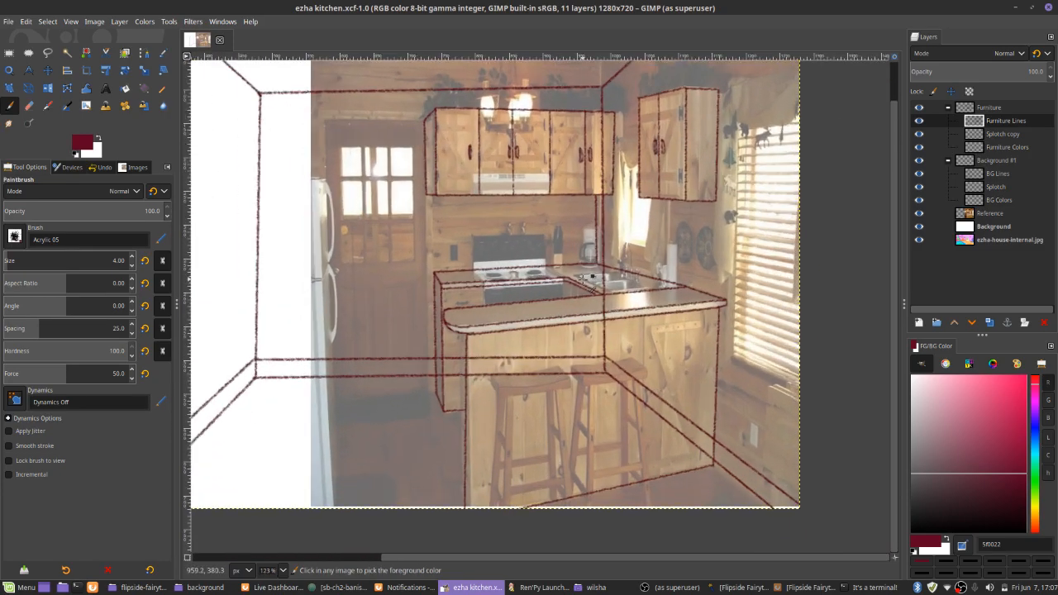
# Draw the short vertical edge between the drawer cabinet and the stove, with the handle on the top drawer
pyautogui.scroll(3, 579, 279)
pyautogui.moveTo(562, 355); pyautogui.dragTo(567, 232)
pyautogui.scroll(3, 565, 223)
pyautogui.scroll(4, 435, 314)
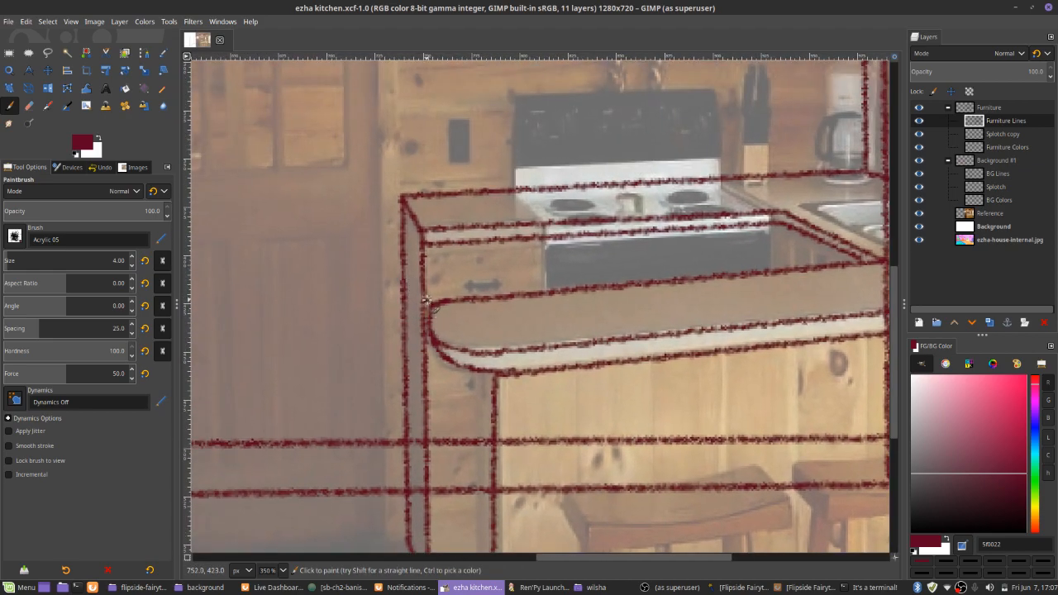
pyautogui.click(426, 300)
pyautogui.keyDown('shift'); pyautogui.click(546, 291); pyautogui.keyUp('shift')
pyautogui.keyDown('shift'); pyautogui.click(544, 238); pyautogui.keyUp('shift')
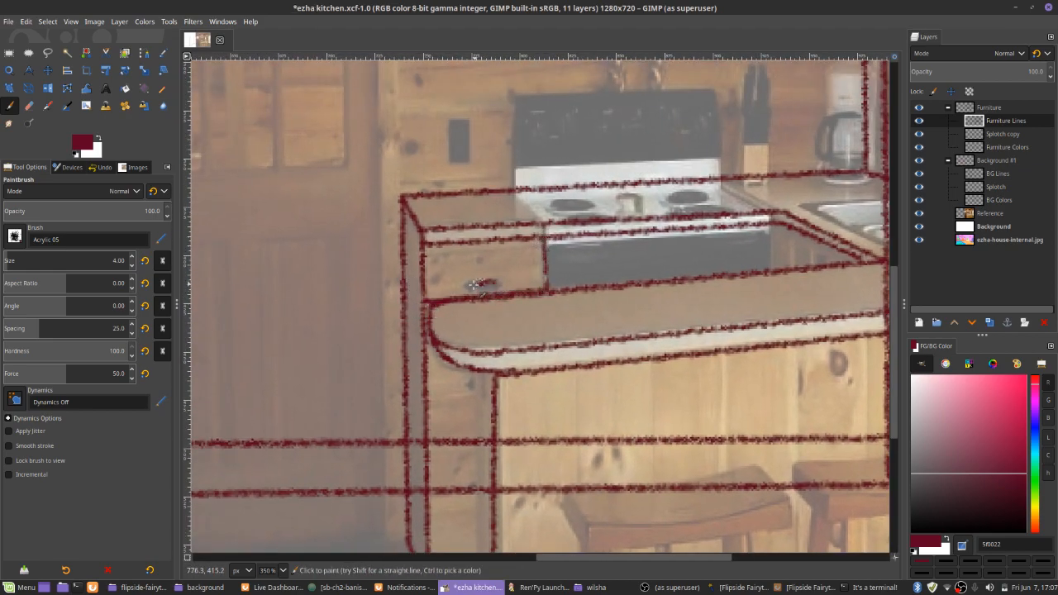
# Draw the three horizontal dividers between the cabinet's lower drawers and add their partly hidden handles
pyautogui.moveTo(425, 403); pyautogui.dragTo(441, 340)
pyautogui.click(442, 337)
pyautogui.keyDown('shift'); pyautogui.click(507, 332); pyautogui.keyUp('shift')
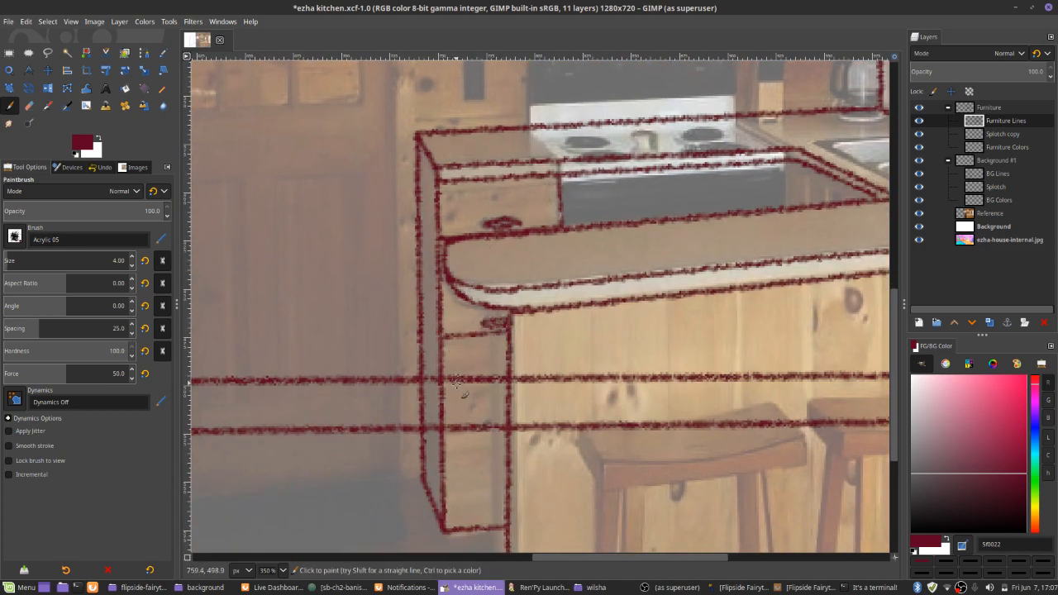
pyautogui.click(444, 410)
pyautogui.keyDown('shift'); pyautogui.click(508, 406); pyautogui.keyUp('shift')
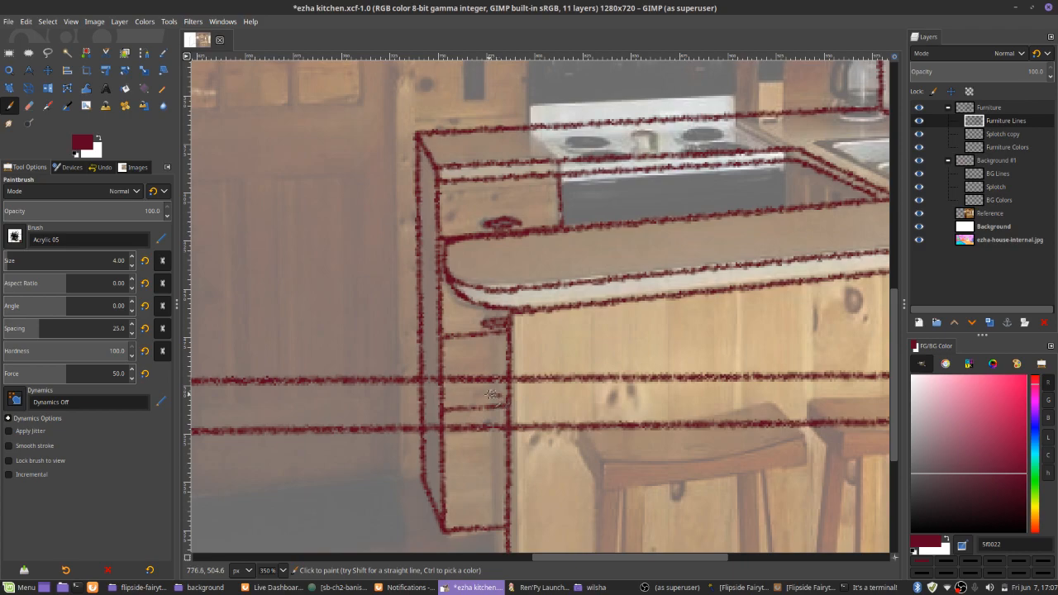
pyautogui.moveTo(489, 399); pyautogui.dragTo(520, 357)
pyautogui.click(477, 436)
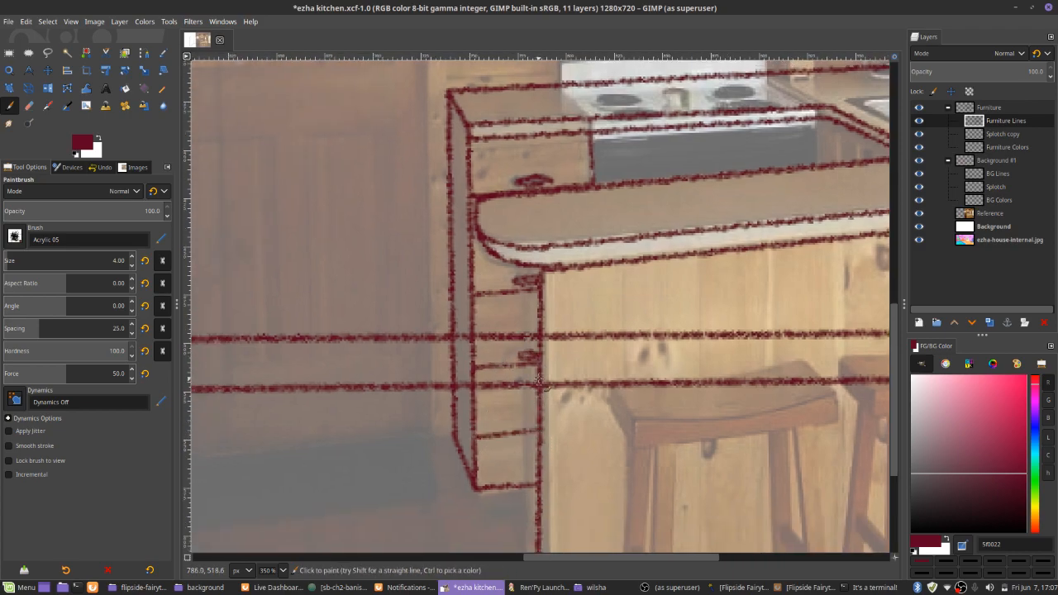
# Make BG Colors the active layer, switch to the Pencil tool and hide the Reference layer
pyautogui.keyDown('ctrl'); pyautogui.scroll(-5, 527, 345); pyautogui.keyUp('ctrl')
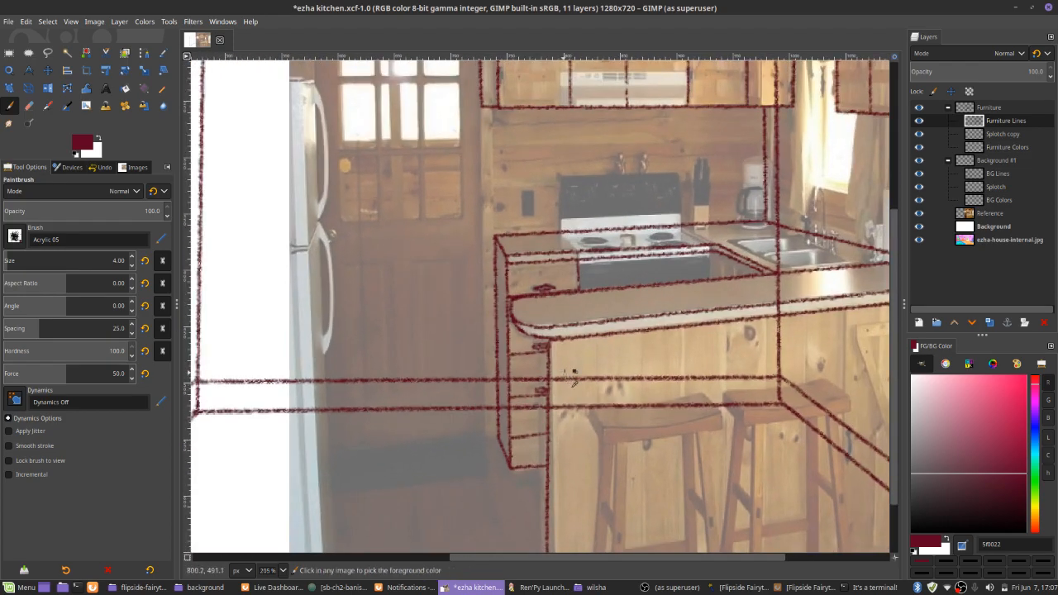
pyautogui.keyDown('ctrl'); pyautogui.scroll(5, 568, 401); pyautogui.keyUp('ctrl')
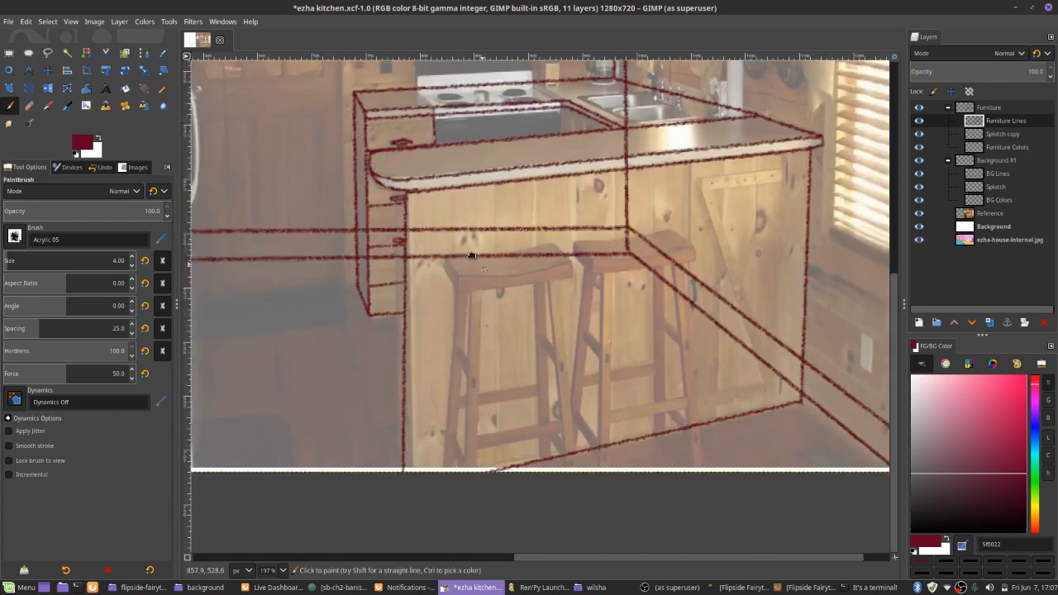
pyautogui.keyDown('ctrl'); pyautogui.scroll(-3, 460, 280); pyautogui.keyUp('ctrl')
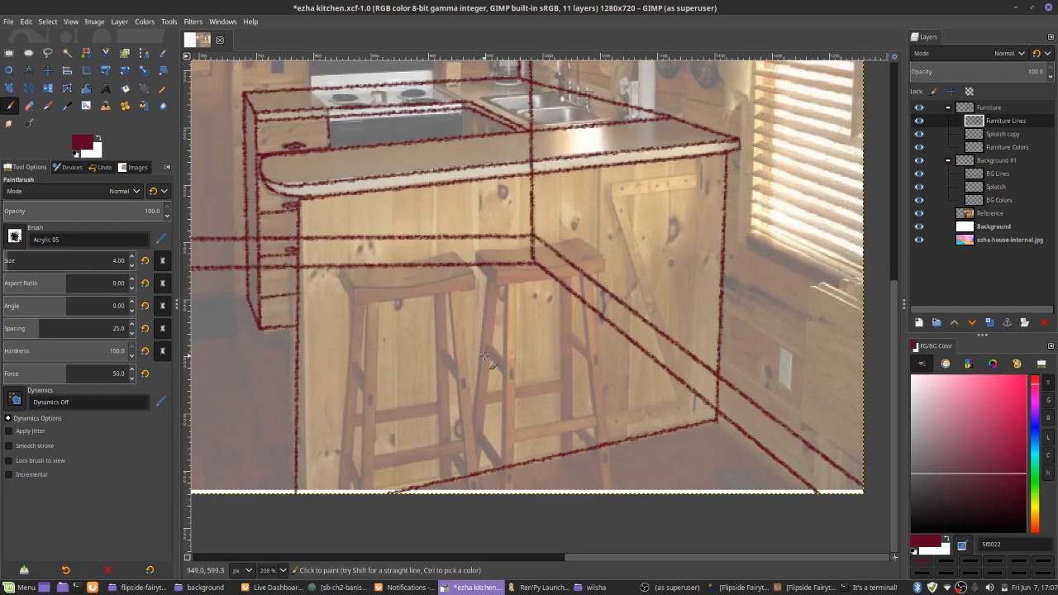
pyautogui.moveTo(671, 325); pyautogui.dragTo(747, 328)
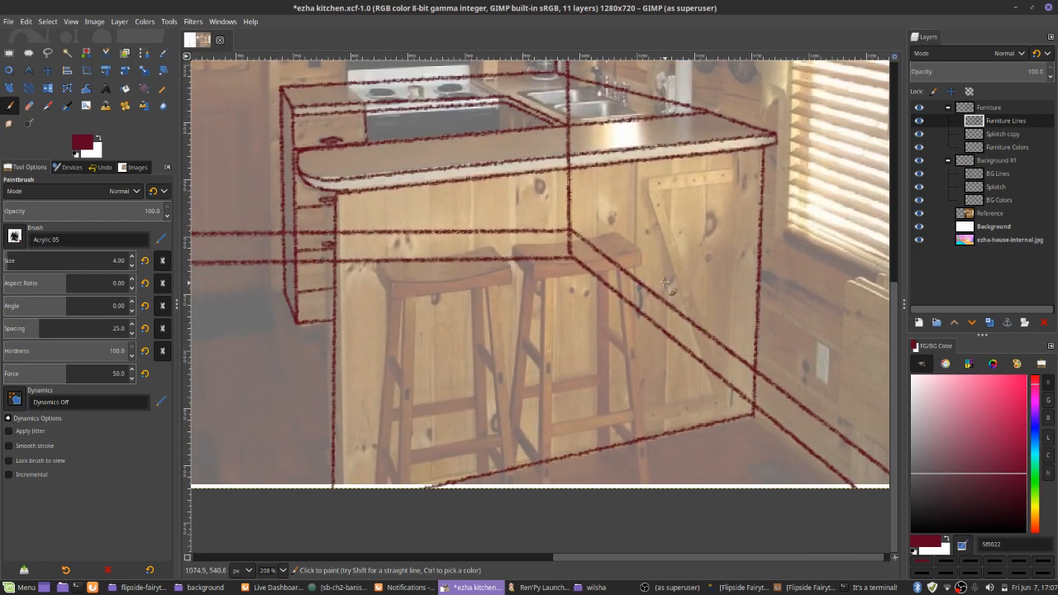
pyautogui.keyDown('ctrl'); pyautogui.scroll(-2, 789, 217); pyautogui.keyUp('ctrl')
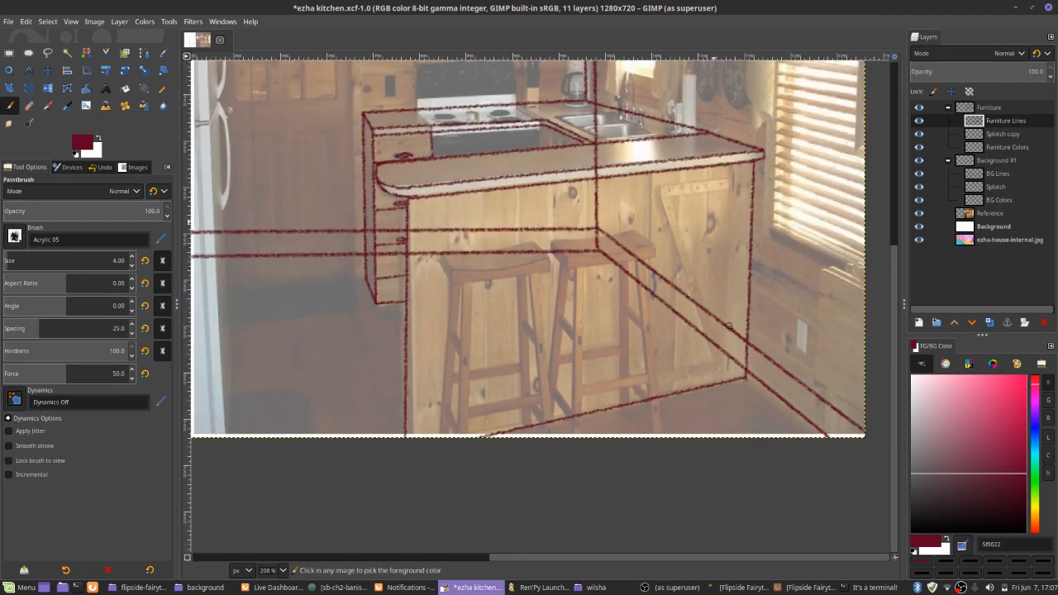
pyautogui.click(994, 199)
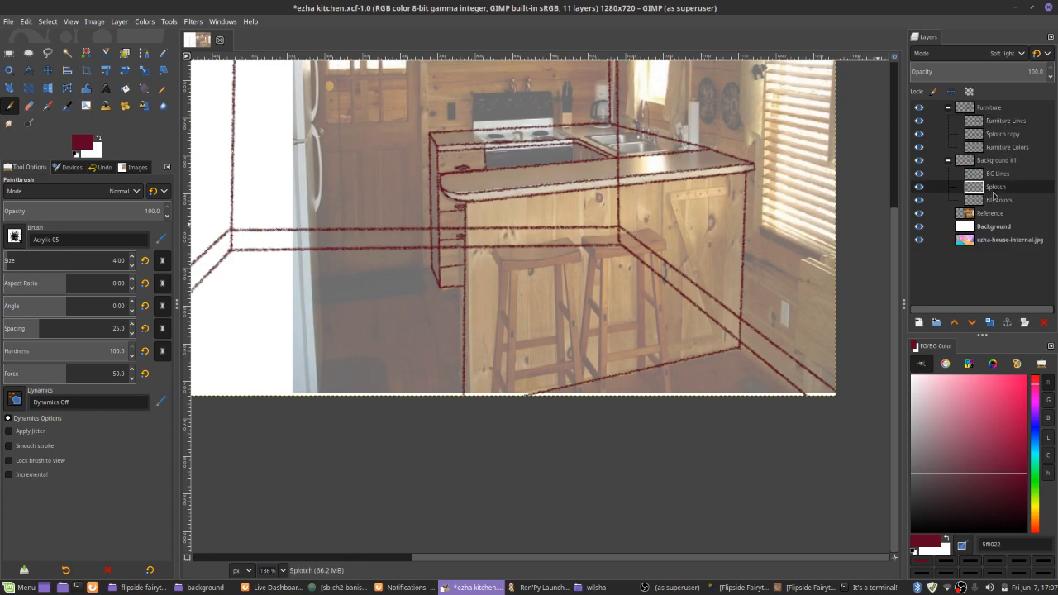
pyautogui.keyDown('ctrl'); pyautogui.scroll(-1, 643, 306); pyautogui.keyUp('ctrl')
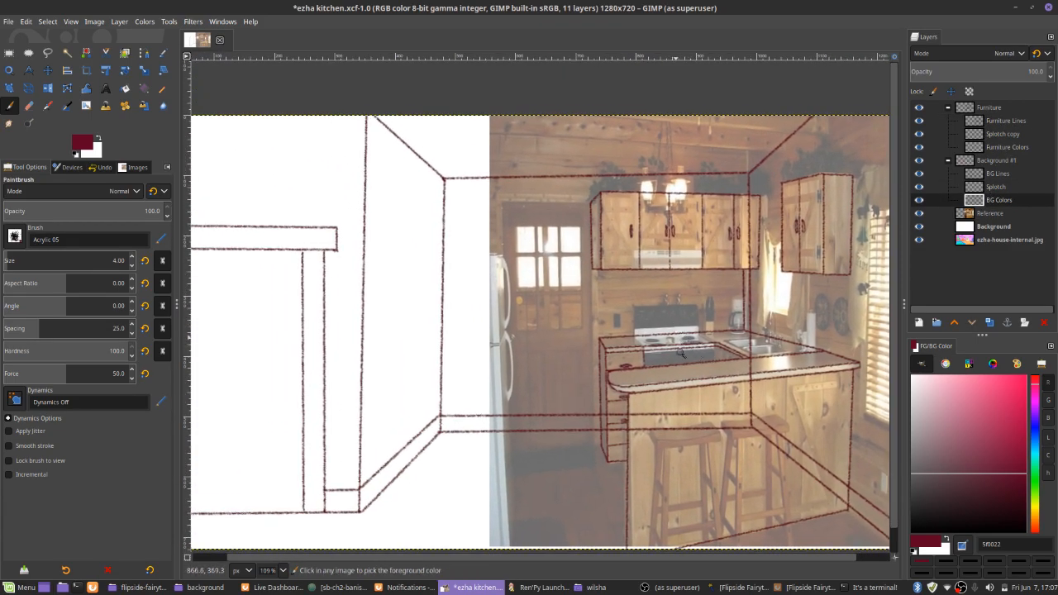
pyautogui.keyDown('ctrl'); pyautogui.scroll(-2, 647, 305); pyautogui.keyUp('ctrl')
pyautogui.press('n')
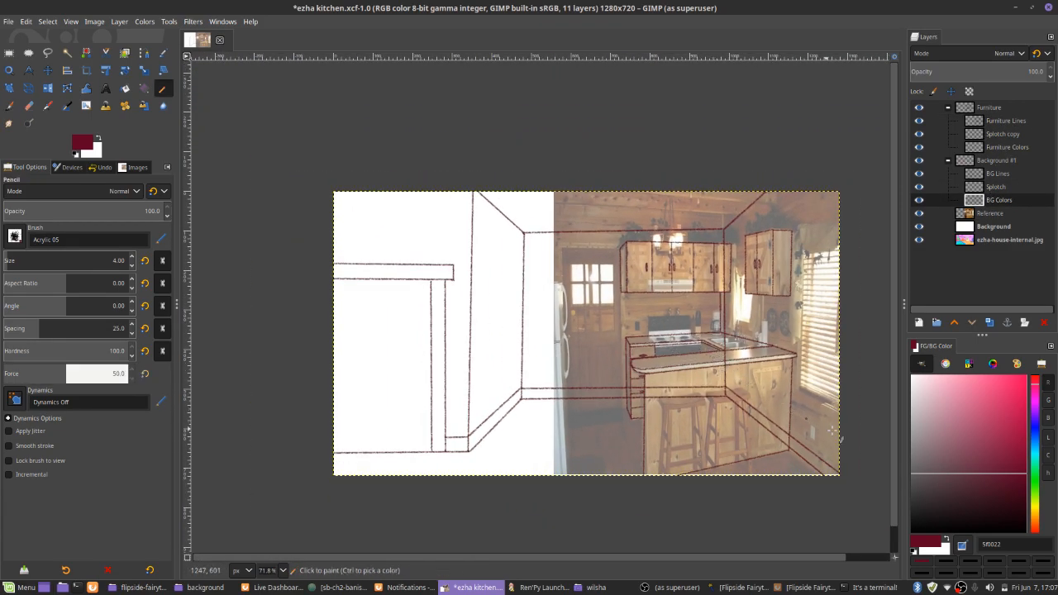
pyautogui.click(918, 214)
# Open ezha-house-internal.jpg from the background folder and compare its coloring with the kitchen line art
pyautogui.hotkey('alt', 'Tab')
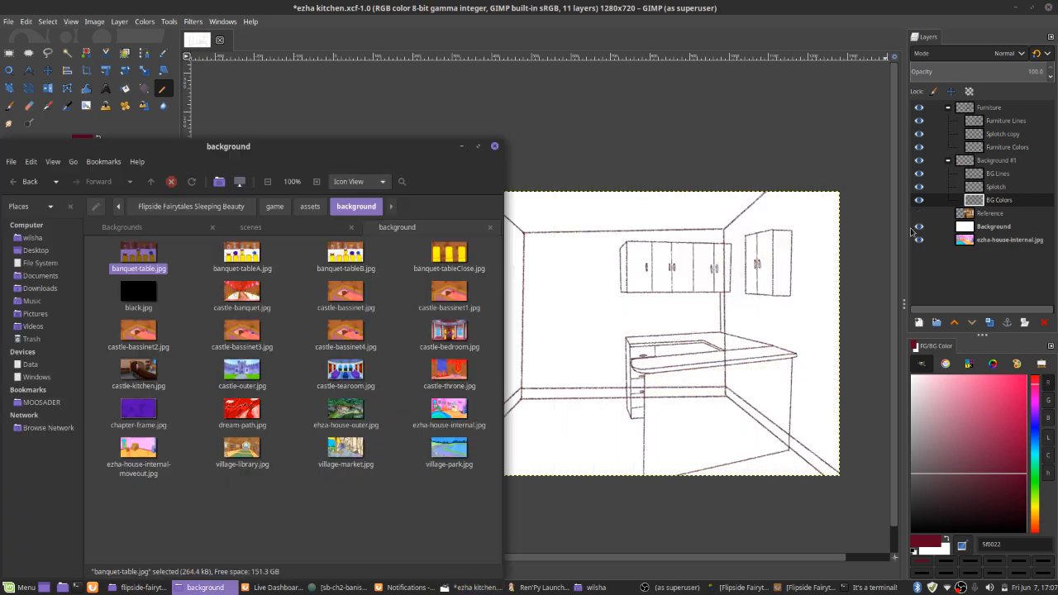
pyautogui.doubleClick(448, 410)
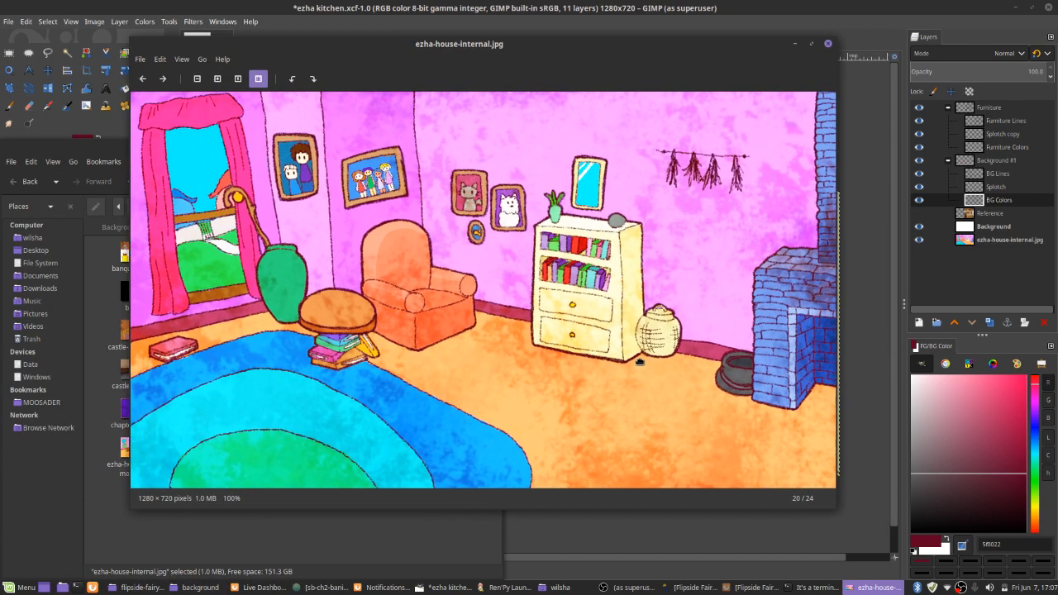
pyautogui.moveTo(640, 362)
pyautogui.mouseDown()
pyautogui.moveTo(449, 361)
pyautogui.moveTo(559, 336)
pyautogui.moveTo(520, 350)
pyautogui.mouseUp()
pyautogui.click(768, 244)
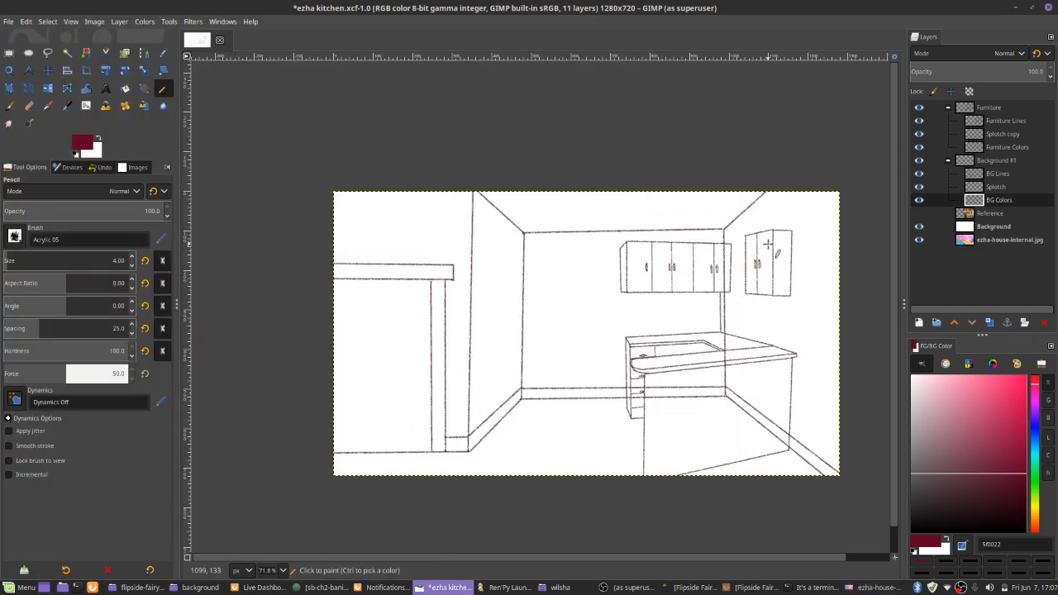
pyautogui.hotkey('alt', 'Tab')
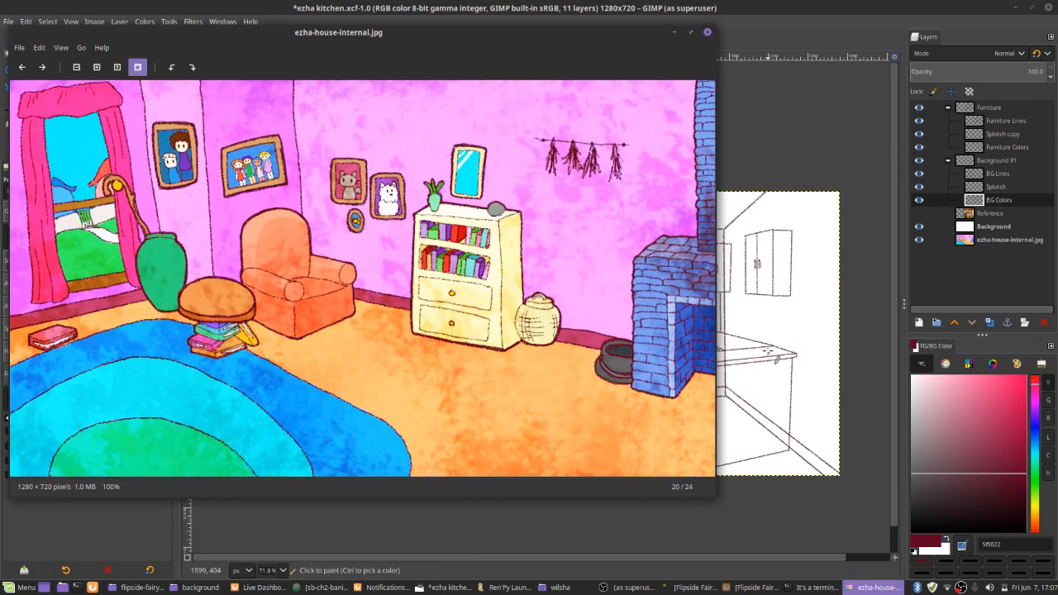
pyautogui.hotkey('alt', 'Tab')
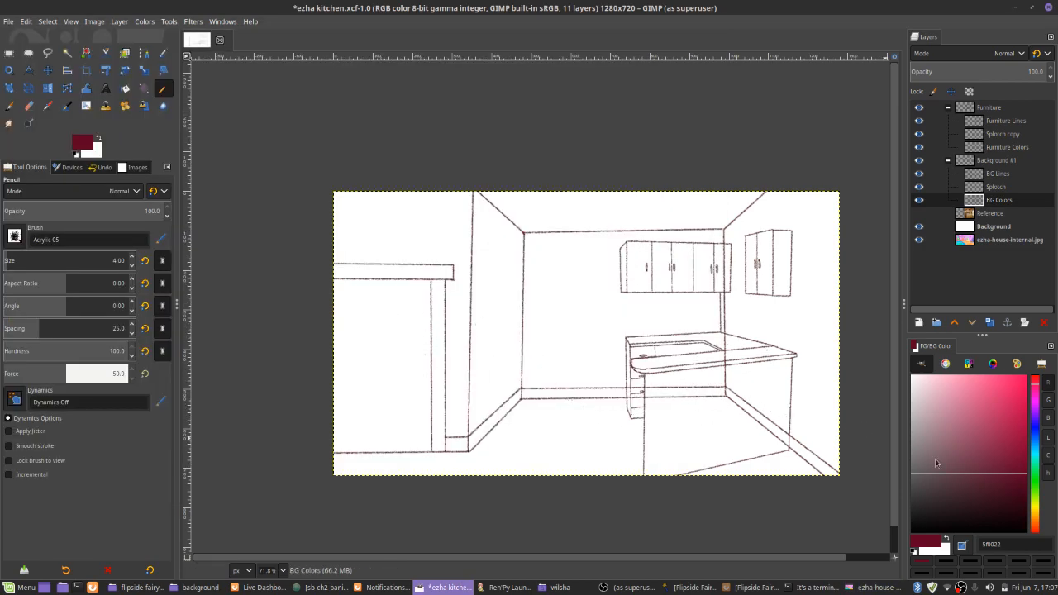
# Draw a narrow upright handle on the large door in the BG Lines layer with the Paintbrush
pyautogui.click(999, 178)
pyautogui.moveTo(415, 322); pyautogui.dragTo(571, 312)
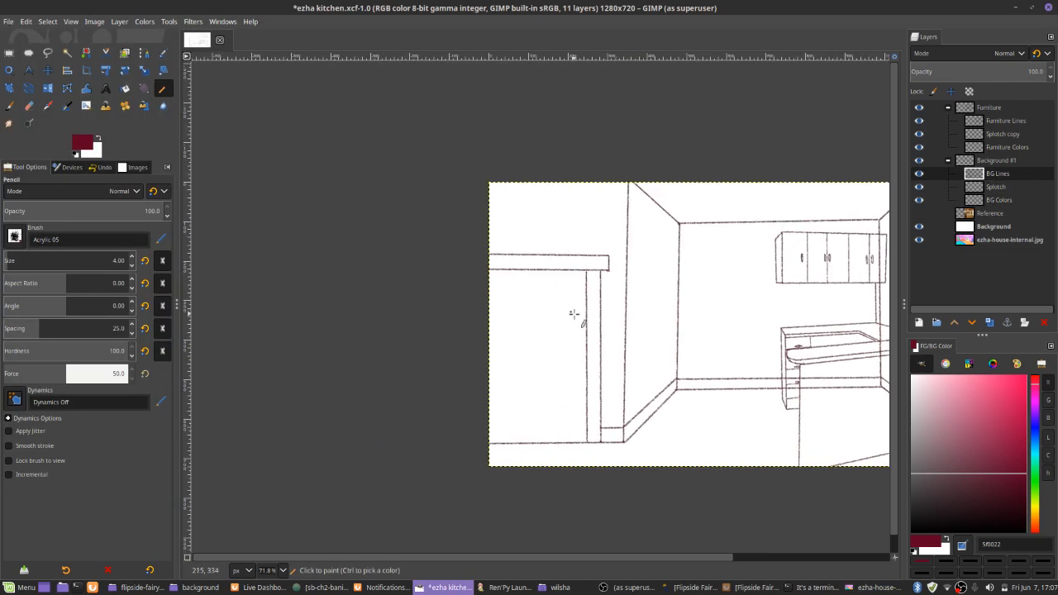
pyautogui.scroll(5, 614, 319)
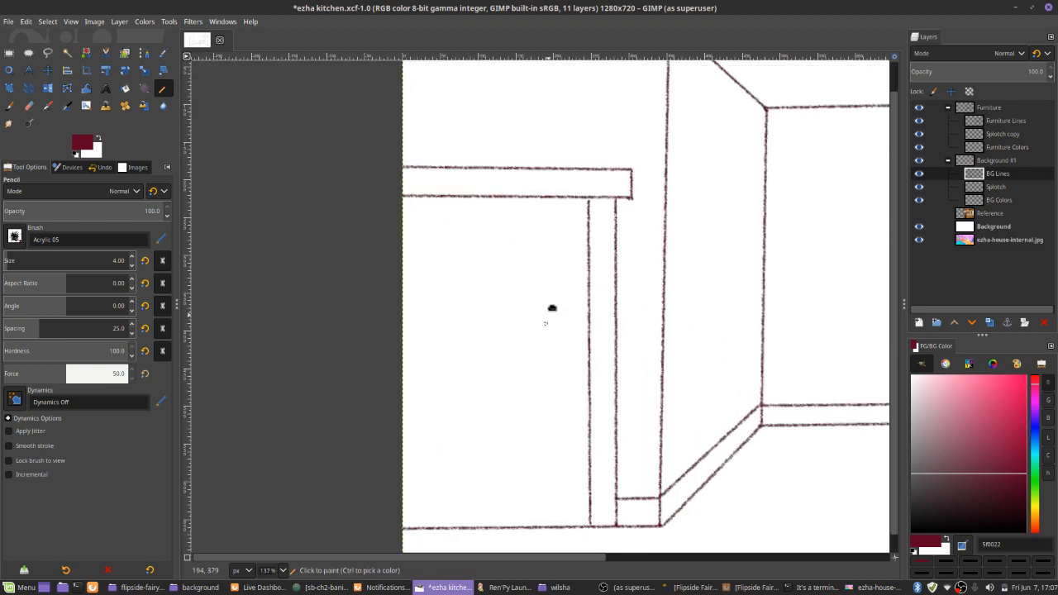
pyautogui.scroll(-2, 521, 318)
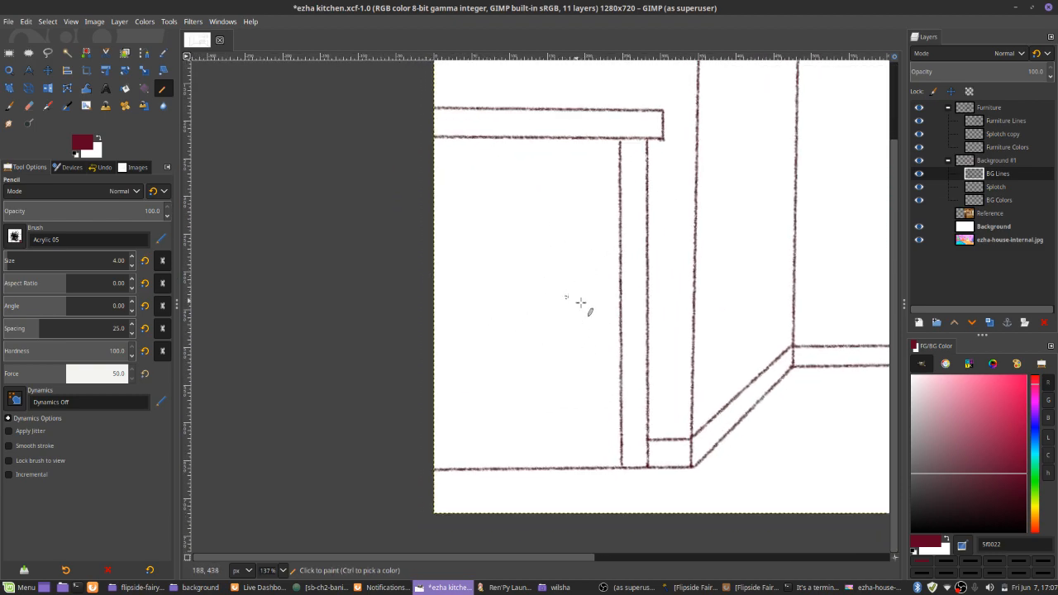
pyautogui.moveTo(594, 304); pyautogui.dragTo(594, 326)
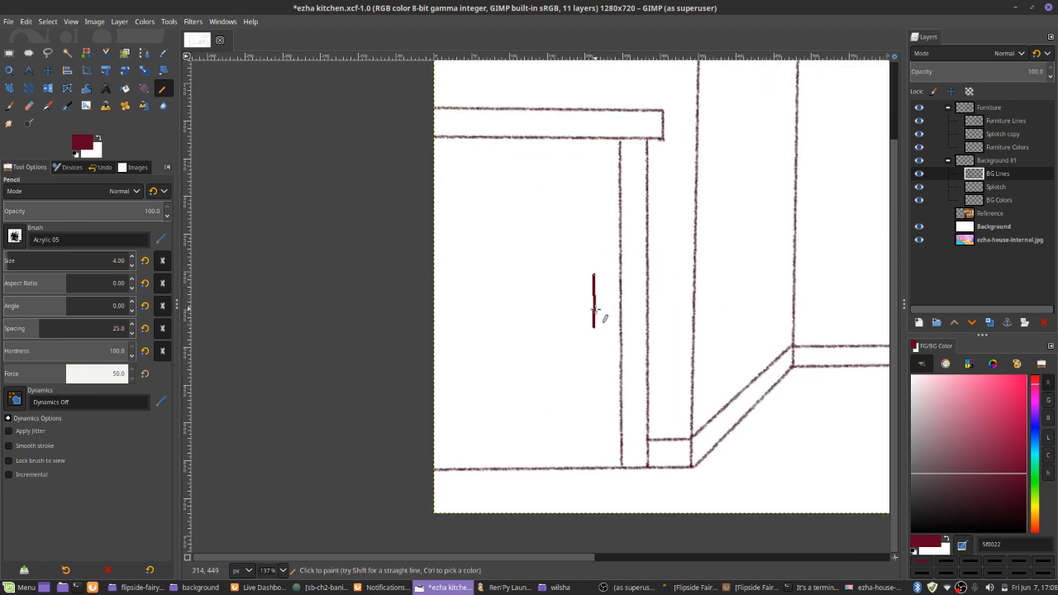
pyautogui.press('p')
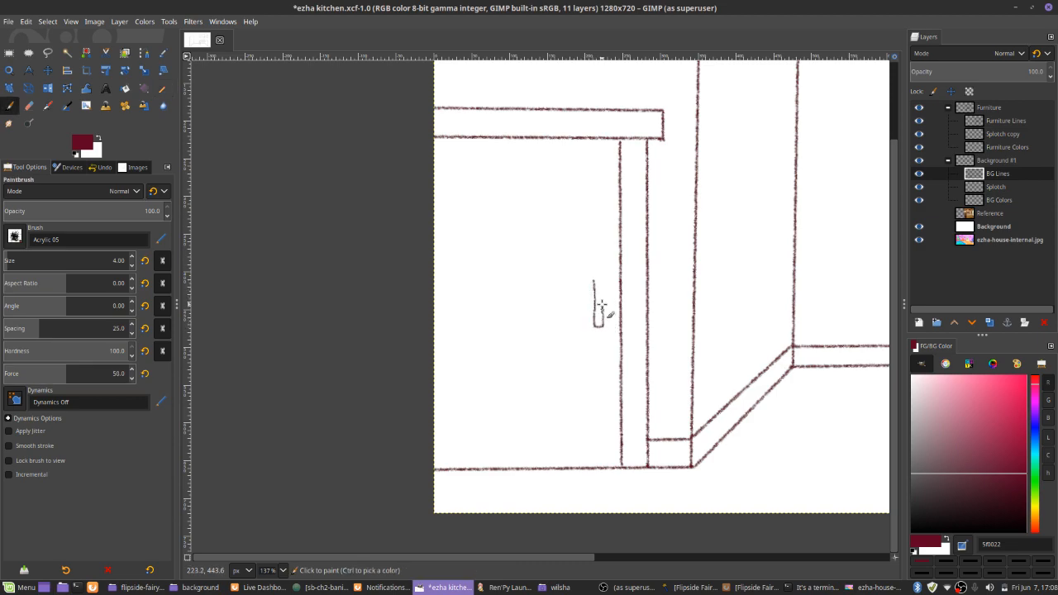
pyautogui.moveTo(598, 281); pyautogui.dragTo(592, 285)
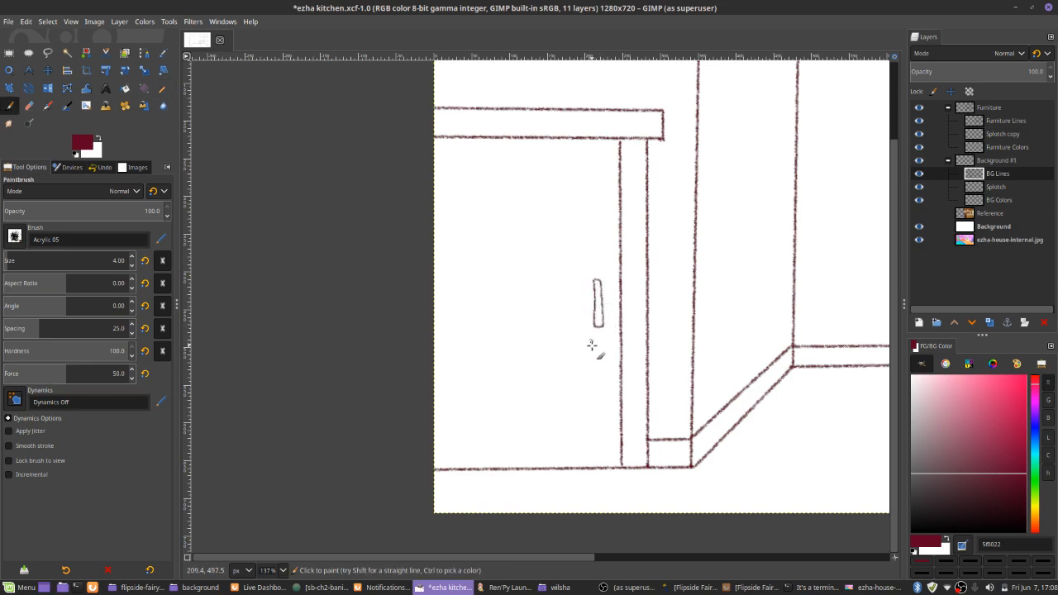
# Set the brush size to 3 and draw five straight vertical plank lines down the full height of the door
pyautogui.press('[')
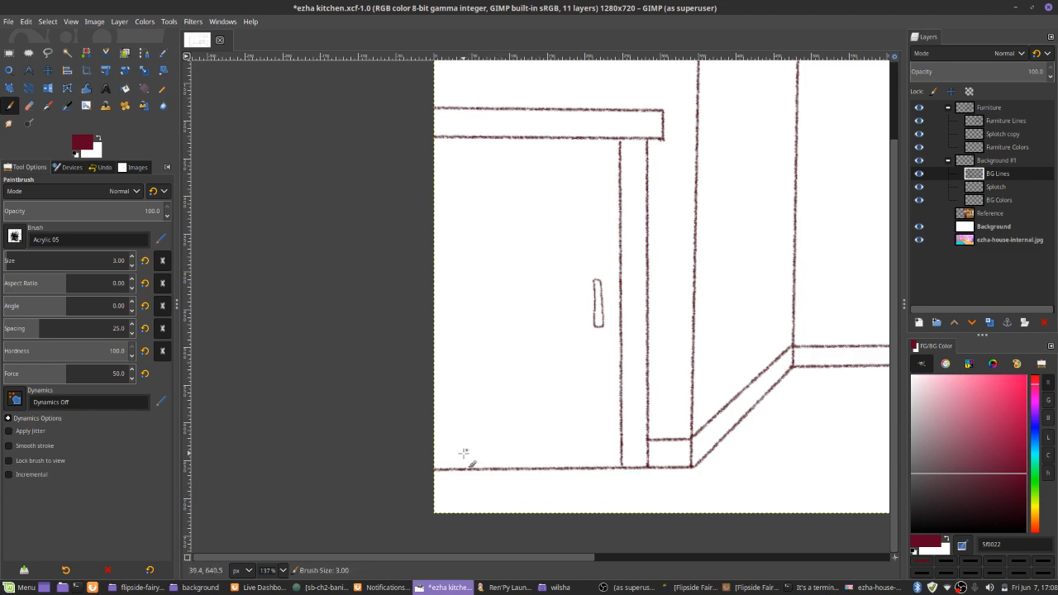
pyautogui.keyDown('shift'); pyautogui.click(455, 140); pyautogui.keyUp('shift')
pyautogui.click(488, 141)
pyautogui.keyDown('shift'); pyautogui.click(488, 468); pyautogui.keyUp('shift')
pyautogui.click(516, 468)
pyautogui.keyDown('shift'); pyautogui.click(521, 139); pyautogui.keyUp('shift')
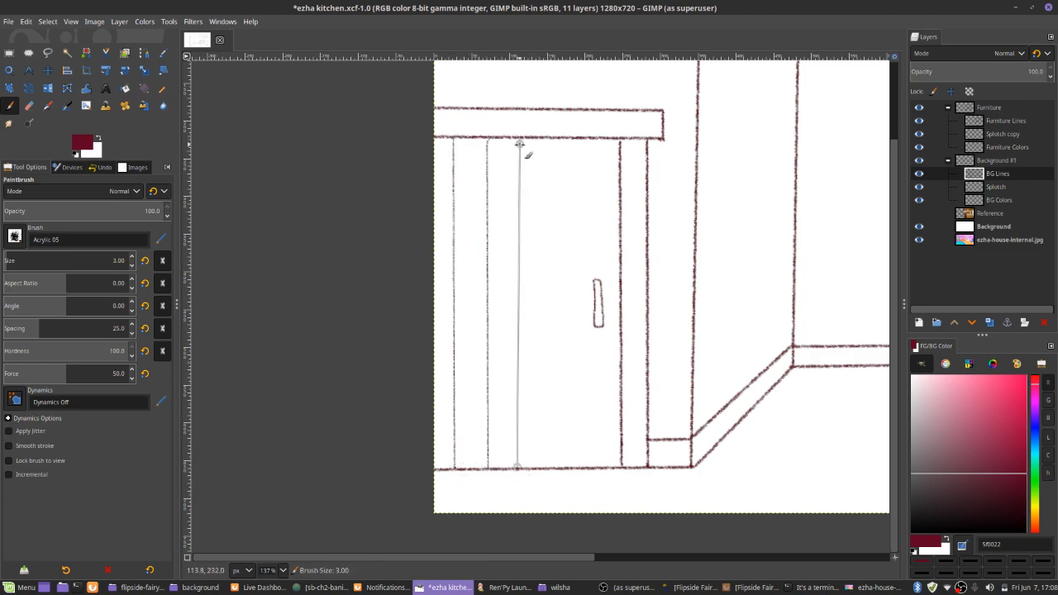
pyautogui.click(556, 140)
pyautogui.keyDown('shift'); pyautogui.click(556, 468); pyautogui.keyUp('shift')
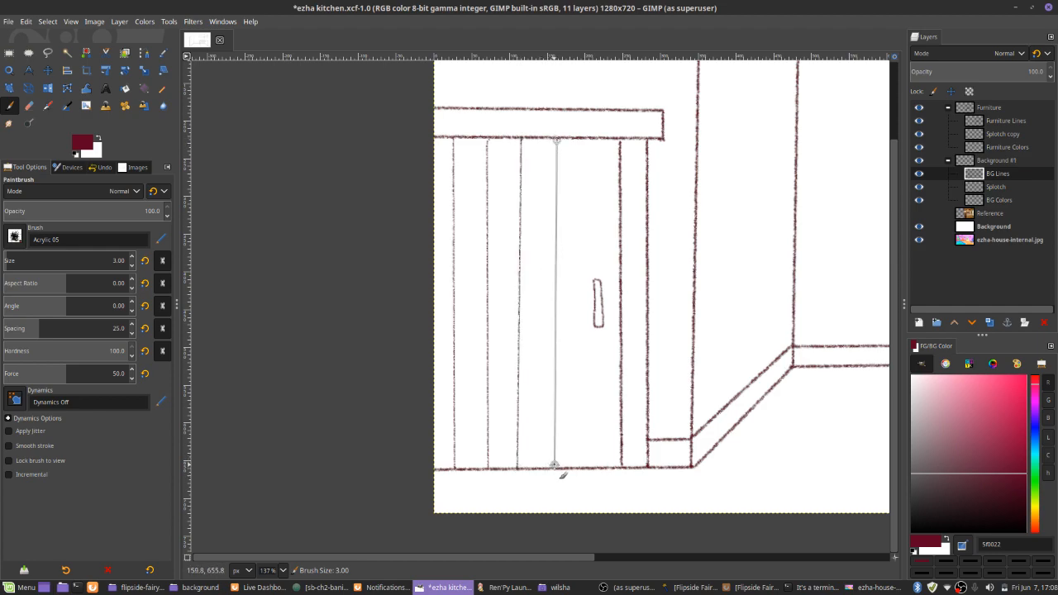
pyautogui.click(585, 467)
pyautogui.keyDown('shift'); pyautogui.click(586, 138); pyautogui.keyUp('shift')
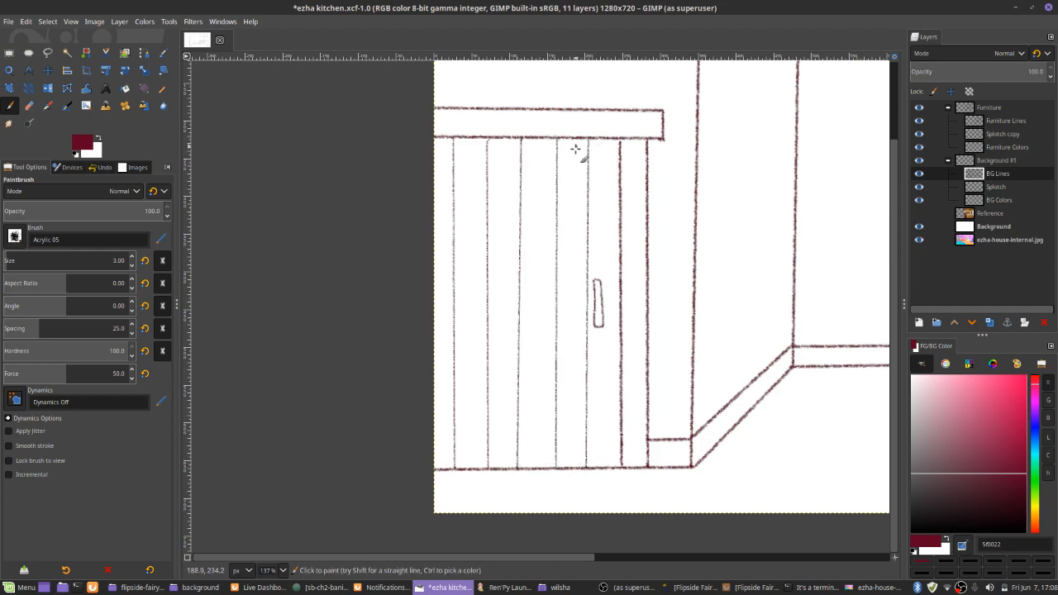
# Try Pencil strokes with the Acrylic 05 brush on the BG Colors layer and undo them
pyautogui.scroll(-5, 590, 343)
pyautogui.moveTo(605, 378); pyautogui.dragTo(542, 375)
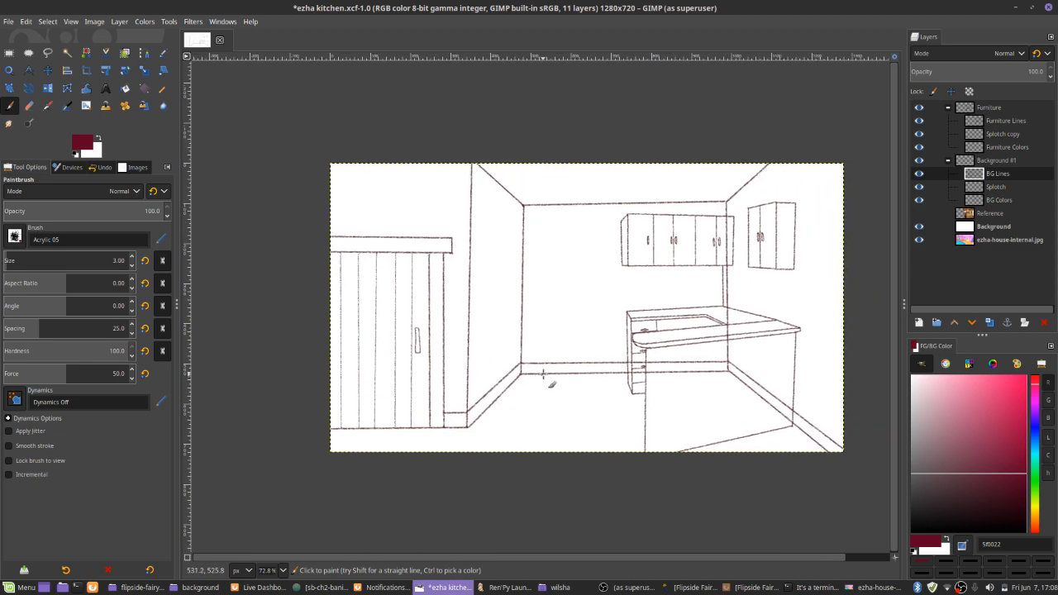
pyautogui.press('n')
pyautogui.click(998, 202)
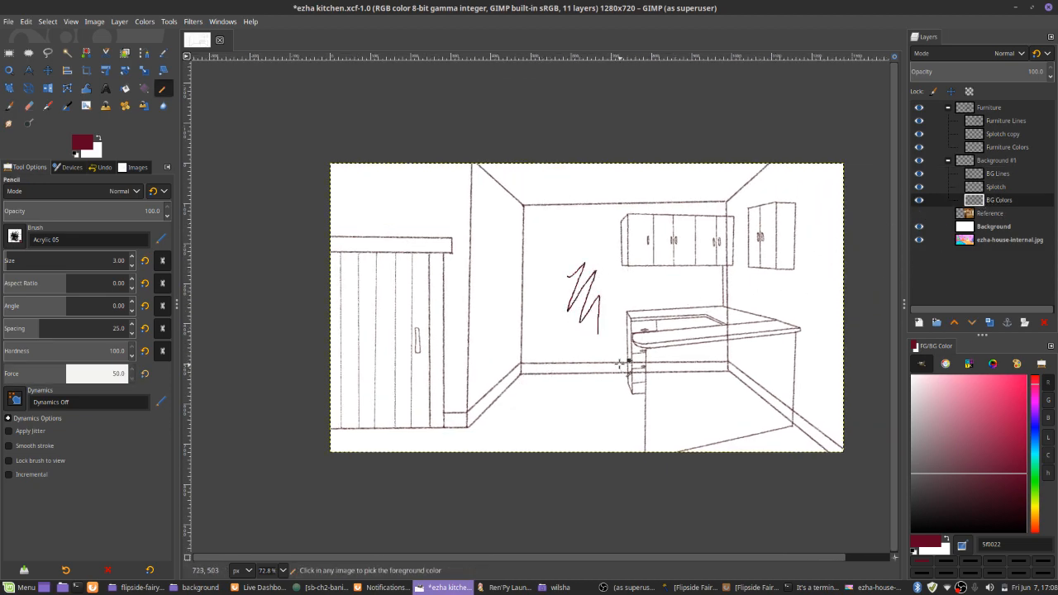
pyautogui.hotkey('ctrl', 'z')
pyautogui.scroll(8, 607, 177)
pyautogui.moveTo(538, 312); pyautogui.dragTo(538, 331)
pyautogui.hotkey('ctrl', 'z')
# Choose the 2. Hardness 100 brush at size 5 for the Pencil, undoing the test strokes
pyautogui.click(15, 237)
pyautogui.click(53, 269)
pyautogui.moveTo(558, 296)
pyautogui.mouseDown()
pyautogui.moveTo(529, 327)
pyautogui.moveTo(609, 276)
pyautogui.moveTo(491, 217)
pyautogui.mouseUp()
pyautogui.hotkey('ctrl', 'z')
pyautogui.doubleClick(119, 262)
pyautogui.hotkey('ctrl', 'z')
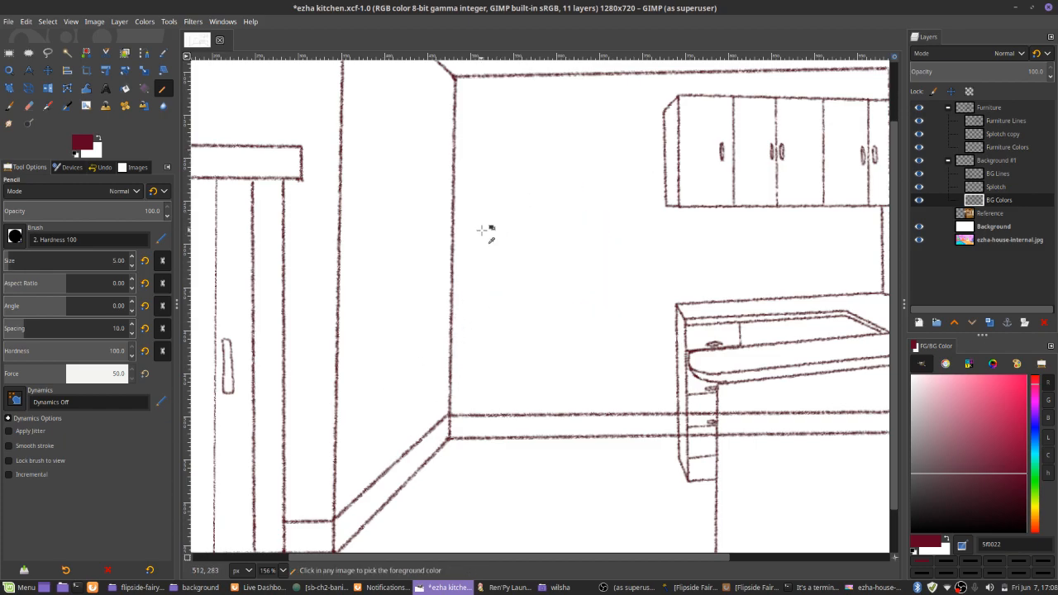
# Hide the Furniture layer group and bring up the ezha-house-internal.jpg image as color reference
pyautogui.keyDown('ctrl'); pyautogui.scroll(-3, 475, 304); pyautogui.keyUp('ctrl')
pyautogui.keyDown('ctrl'); pyautogui.scroll(3, 529, 355); pyautogui.keyUp('ctrl')
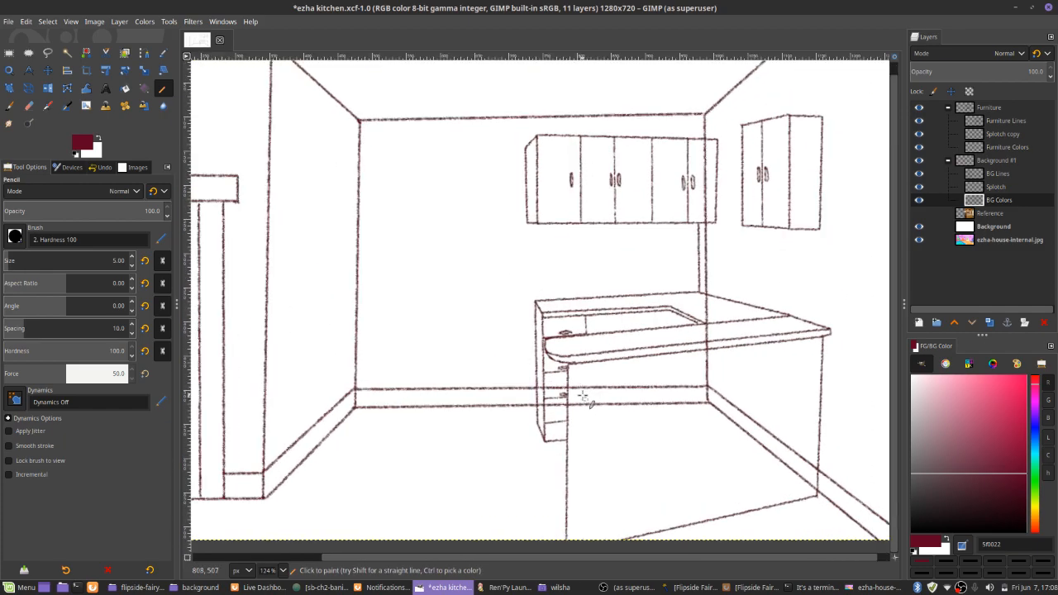
pyautogui.moveTo(609, 270); pyautogui.dragTo(676, 329)
pyautogui.keyDown('ctrl'); pyautogui.scroll(-1, 612, 297); pyautogui.keyUp('ctrl')
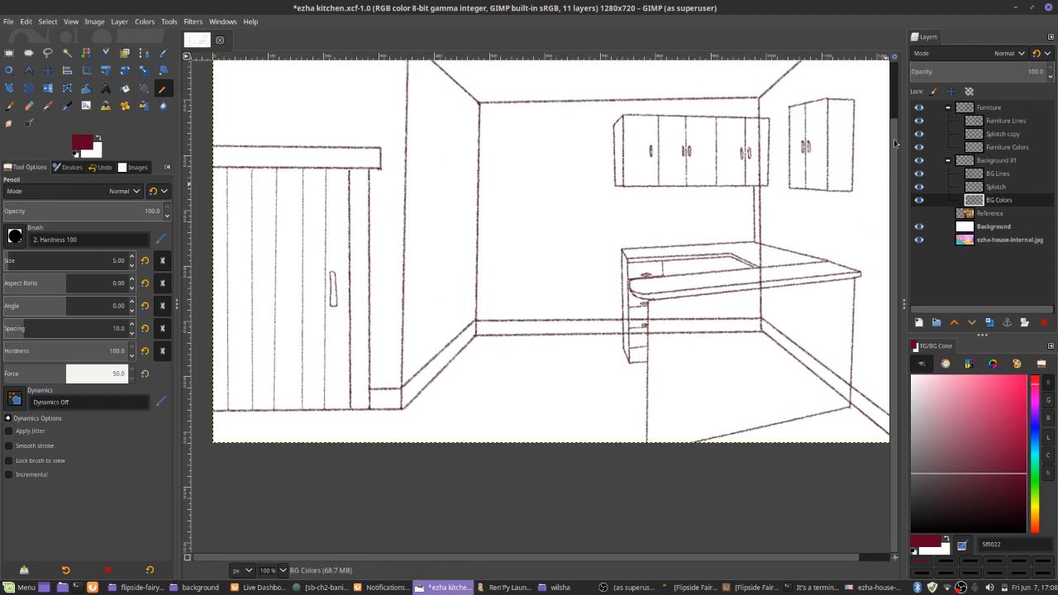
pyautogui.click(917, 108)
pyautogui.keyDown('ctrl'); pyautogui.scroll(-3, 673, 335); pyautogui.keyUp('ctrl')
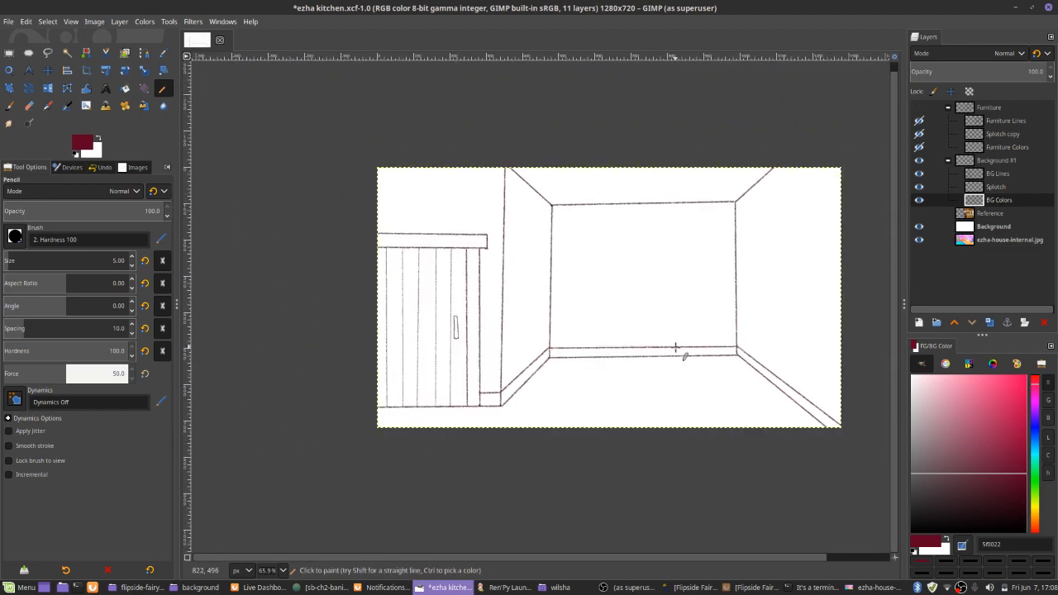
pyautogui.hotkey('alt', 'Tab')
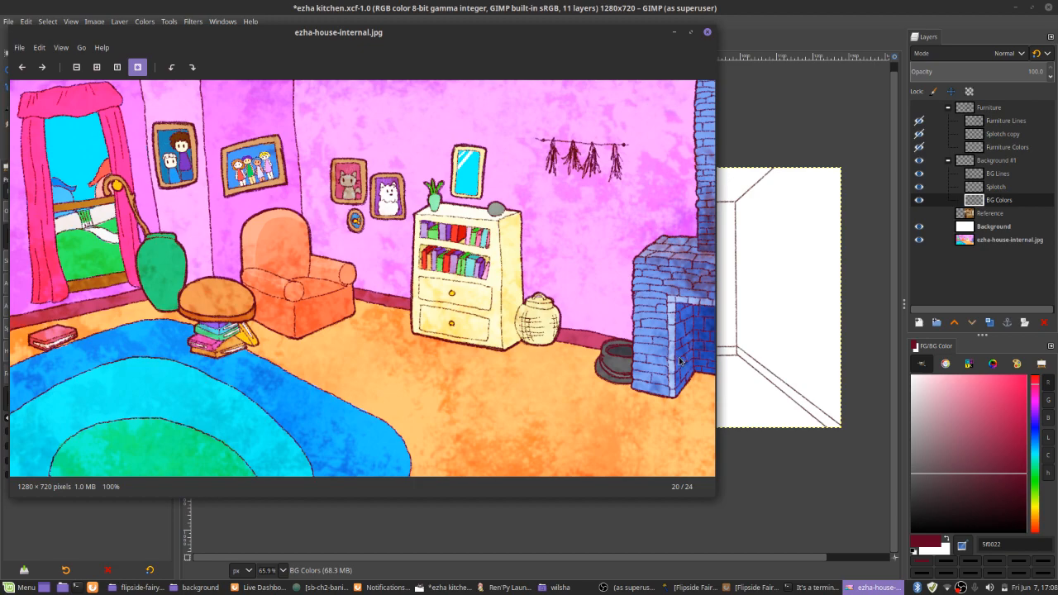
# Open ezha-house-internal.jpg as a second image in GIMP and pick its pink wall color as the foreground color
pyautogui.rightClick(435, 92)
pyautogui.moveTo(488, 104)
pyautogui.click(581, 106)
pyautogui.keyDown('ctrl'); pyautogui.scroll(5, 579, 301); pyautogui.keyUp('ctrl')
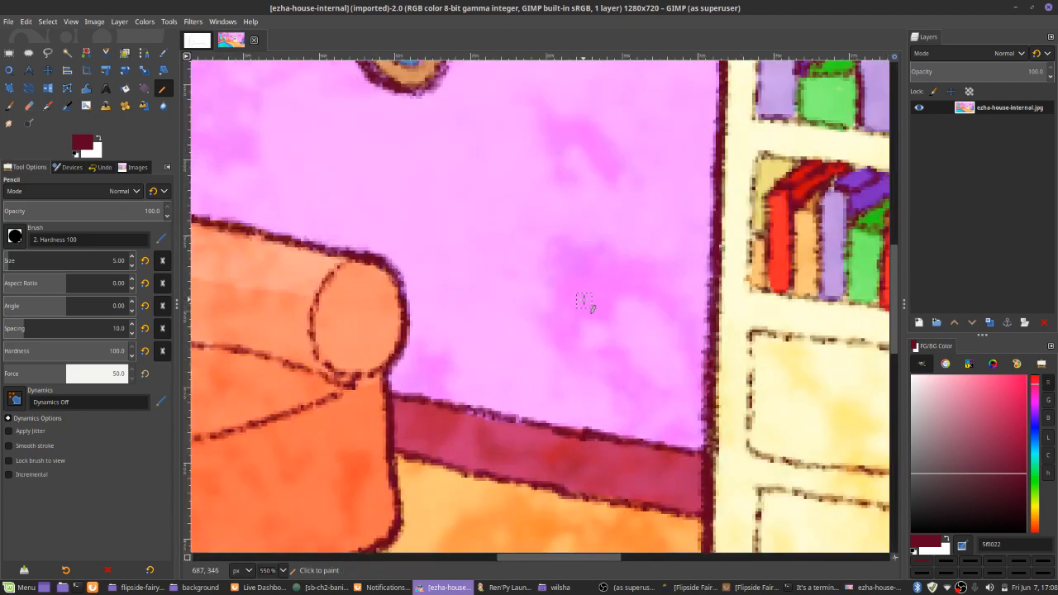
pyautogui.keyDown('ctrl'); pyautogui.click(588, 302); pyautogui.keyUp('ctrl')
pyautogui.keyDown('ctrl'); pyautogui.scroll(-3, 589, 301); pyautogui.keyUp('ctrl')
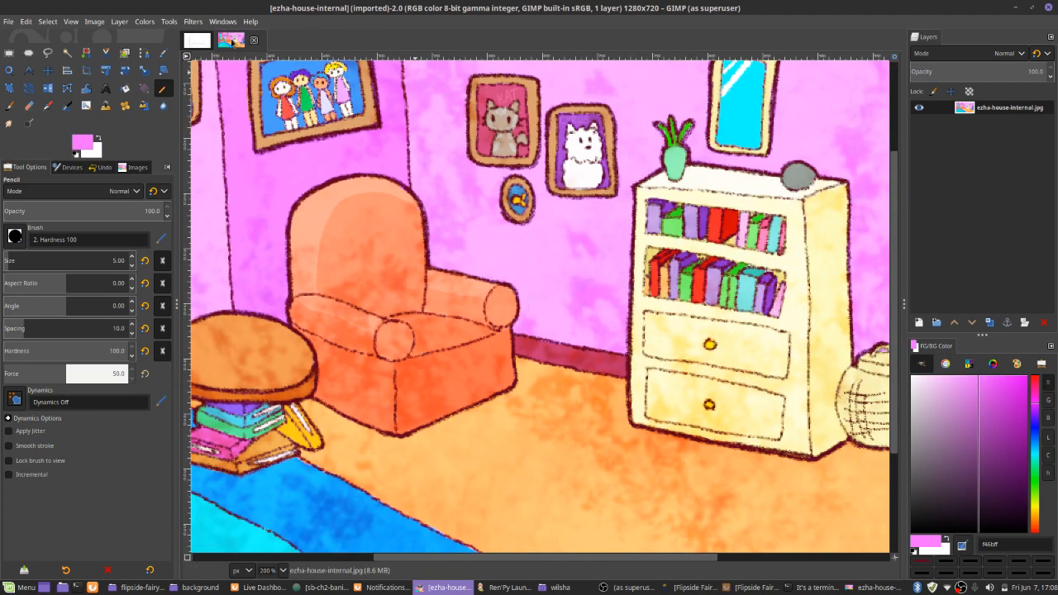
# In the kitchen image, trace the baseboard's upper edge along all walls with straight pink Pencil lines on the BG Colors layer
pyautogui.click(200, 41)
pyautogui.keyDown('ctrl'); pyautogui.scroll(5, 811, 409); pyautogui.keyUp('ctrl')
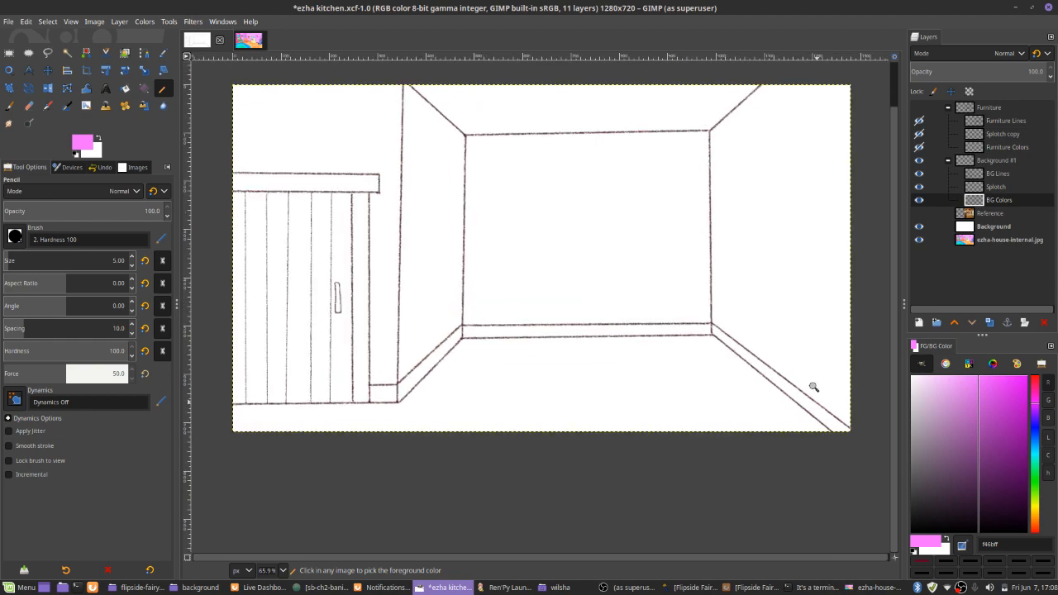
pyautogui.click(857, 430)
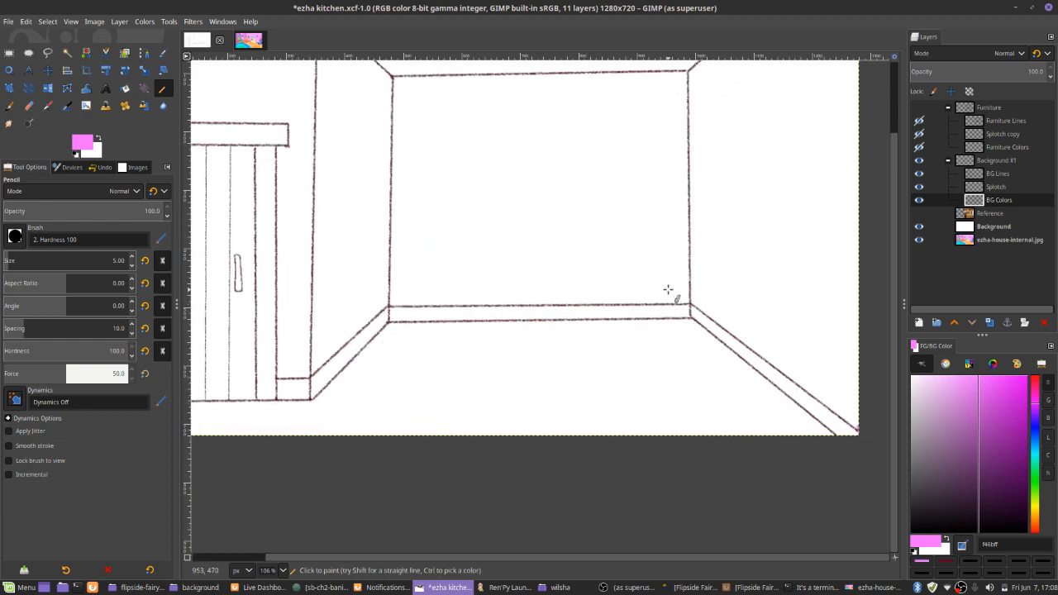
pyautogui.keyDown('shift'); pyautogui.click(690, 305); pyautogui.keyUp('shift')
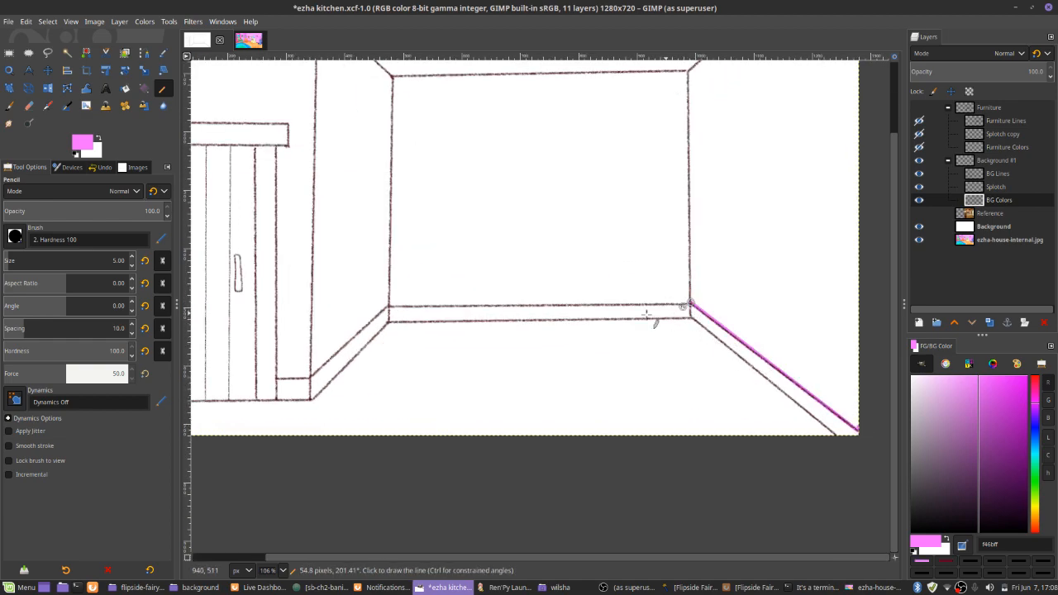
pyautogui.keyDown('shift'); pyautogui.click(388, 305); pyautogui.keyUp('shift')
pyautogui.keyDown('shift'); pyautogui.click(310, 376); pyautogui.keyUp('shift')
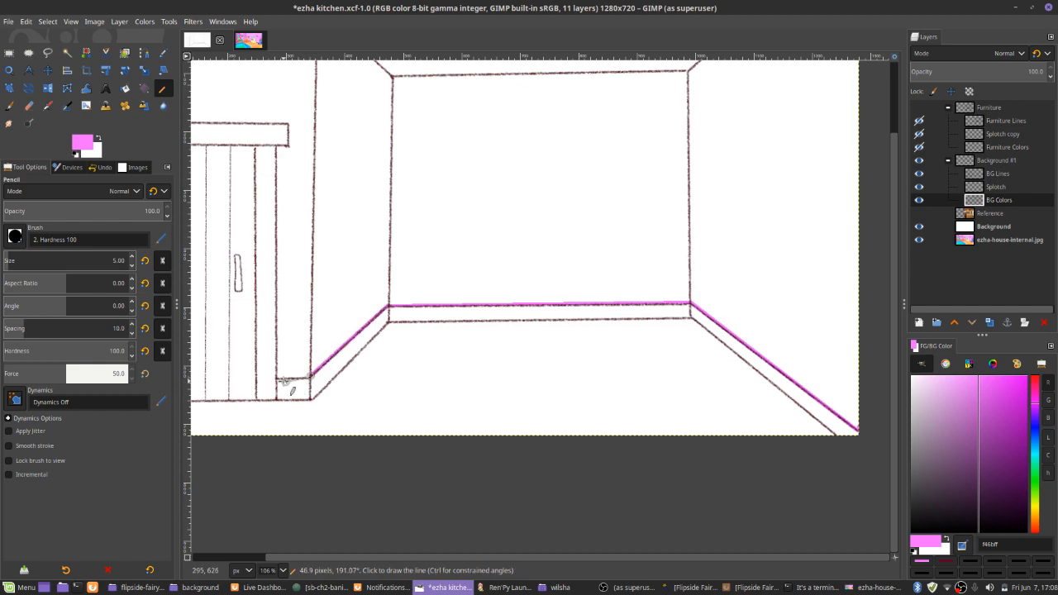
pyautogui.moveTo(264, 332); pyautogui.dragTo(581, 366)
# Trace the door frame's outer side and the lintel's edges with straight pink Pencil lines out to the canvas edge
pyautogui.scroll(-2, 581, 361)
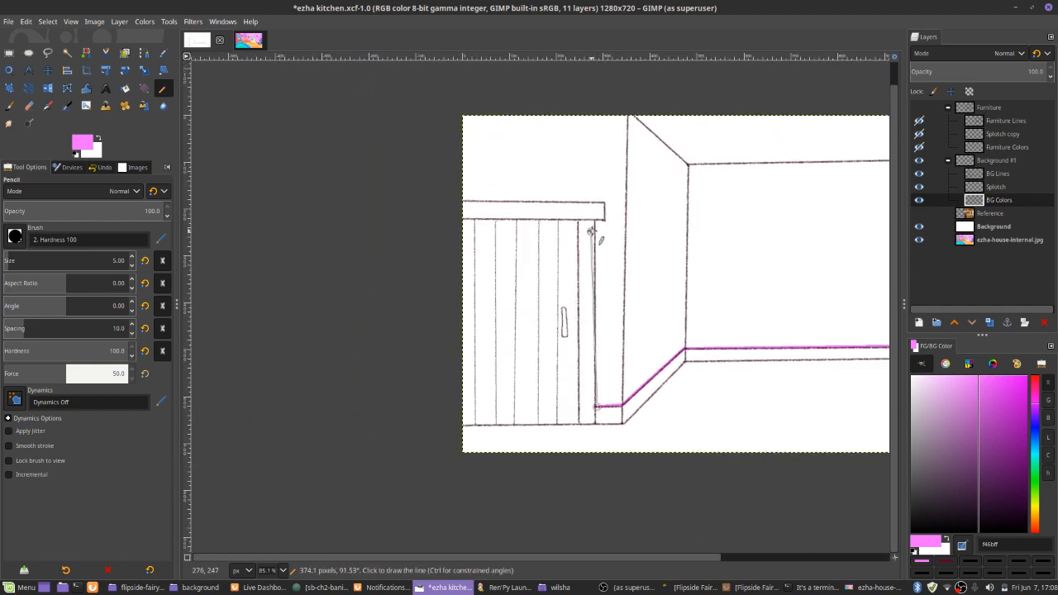
pyautogui.keyDown('shift'); pyautogui.click(596, 222); pyautogui.keyUp('shift')
pyautogui.keyDown('shift'); pyautogui.click(605, 200); pyautogui.keyUp('shift')
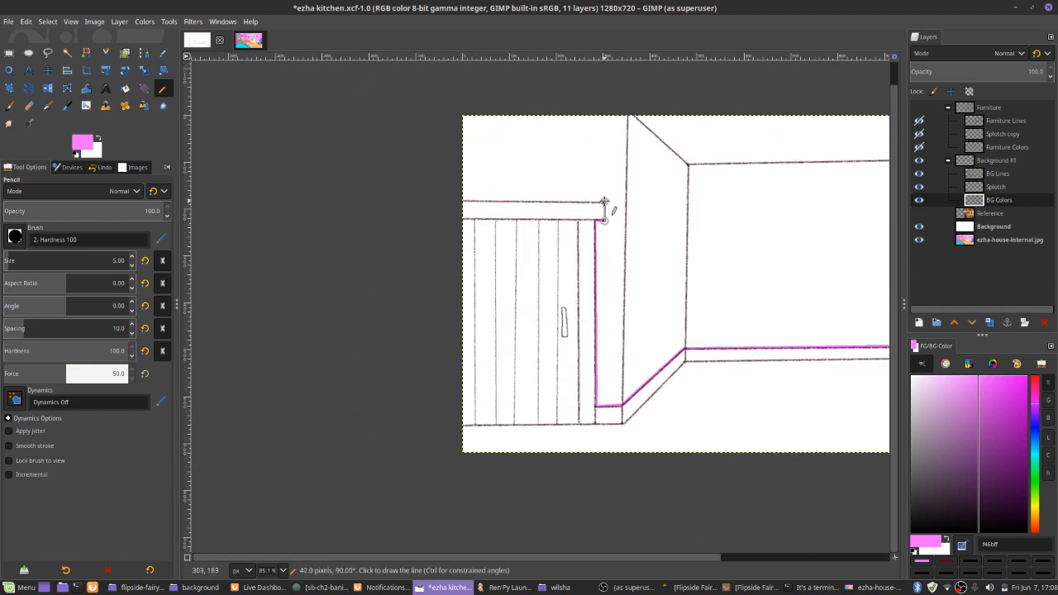
pyautogui.keyDown('shift'); pyautogui.click(462, 200); pyautogui.keyUp('shift')
pyautogui.hotkey('ctrl', 'z')
pyautogui.keyDown('shift'); pyautogui.click(453, 201); pyautogui.keyUp('shift')
# Bucket-fill the walls and ceiling with the pink on the BG Colors layer
pyautogui.hotkey('shift', 'b')
pyautogui.click(565, 155)
pyautogui.press('n')
pyautogui.moveTo(653, 203); pyautogui.dragTo(444, 178)
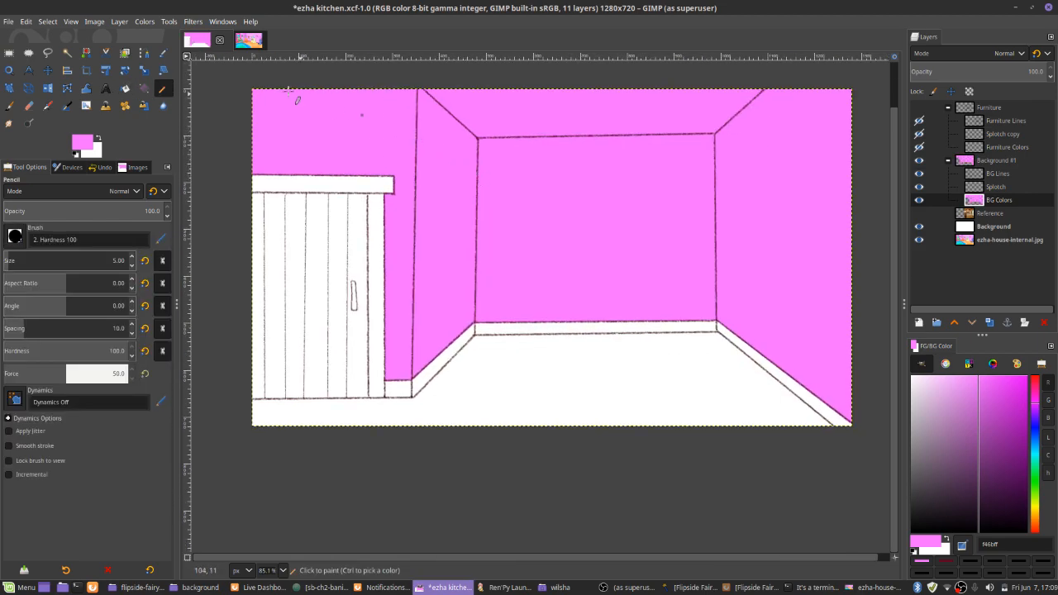
# Pick the baseboard red from ezha-house-internal.jpg and color the kitchen's right-wall baseboard with straight Pencil lines
pyautogui.click(246, 41)
pyautogui.keyDown('ctrl'); pyautogui.click(545, 340); pyautogui.keyUp('ctrl')
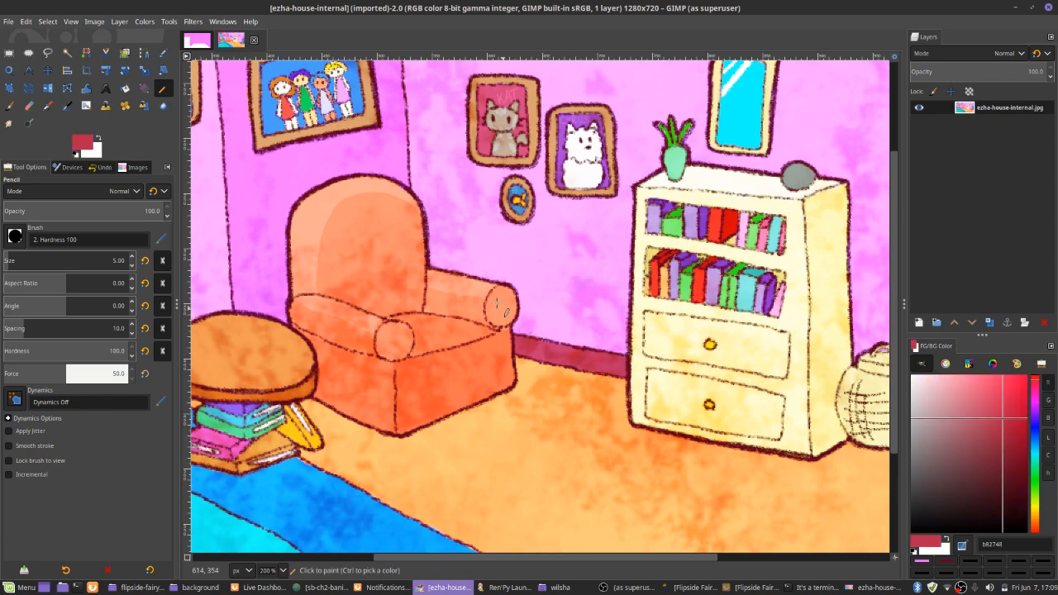
pyautogui.click(197, 40)
pyautogui.scroll(1, 666, 280)
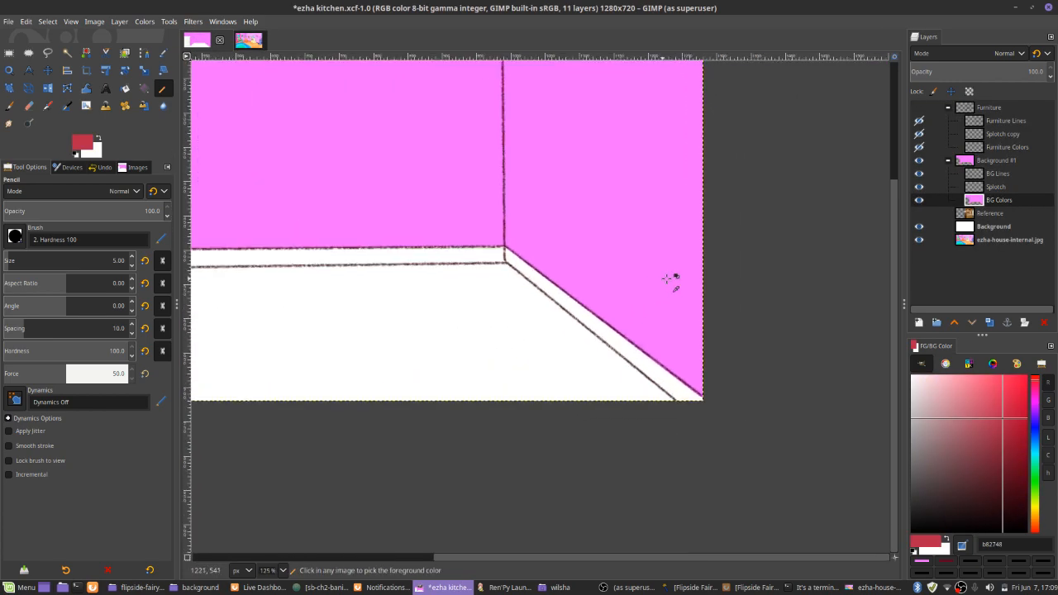
pyautogui.scroll(1, 657, 376)
pyautogui.click(676, 422)
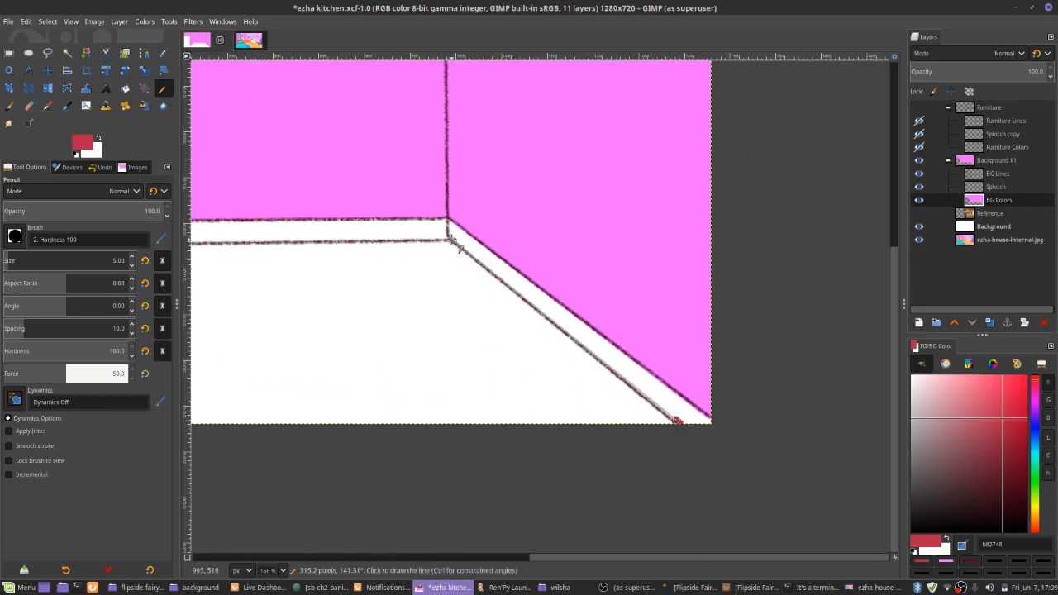
pyautogui.keyDown('shift'); pyautogui.click(448, 237); pyautogui.keyUp('shift')
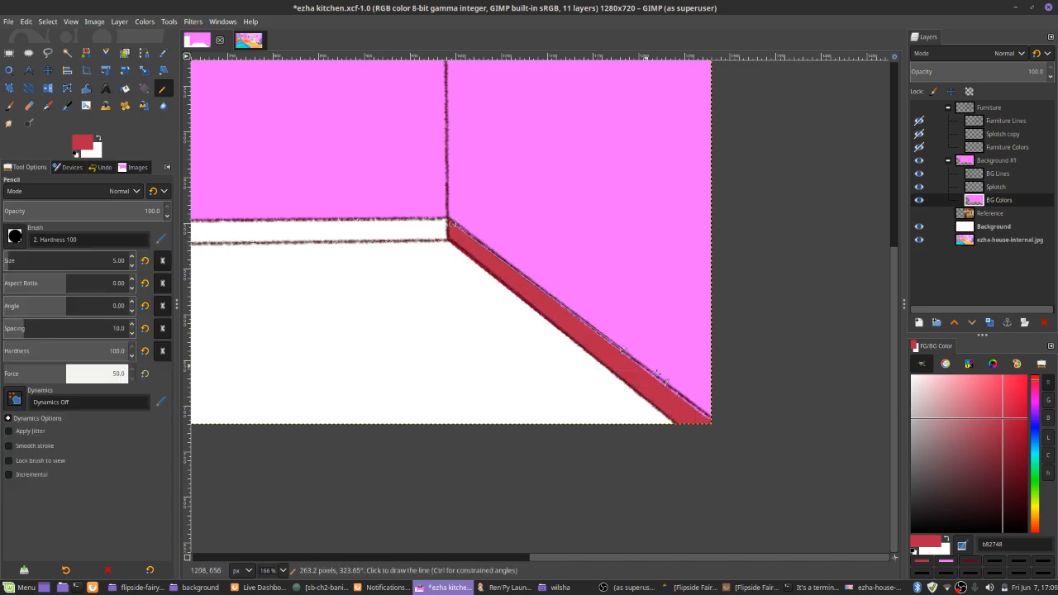
pyautogui.keyDown('shift'); pyautogui.click(721, 426); pyautogui.keyUp('shift')
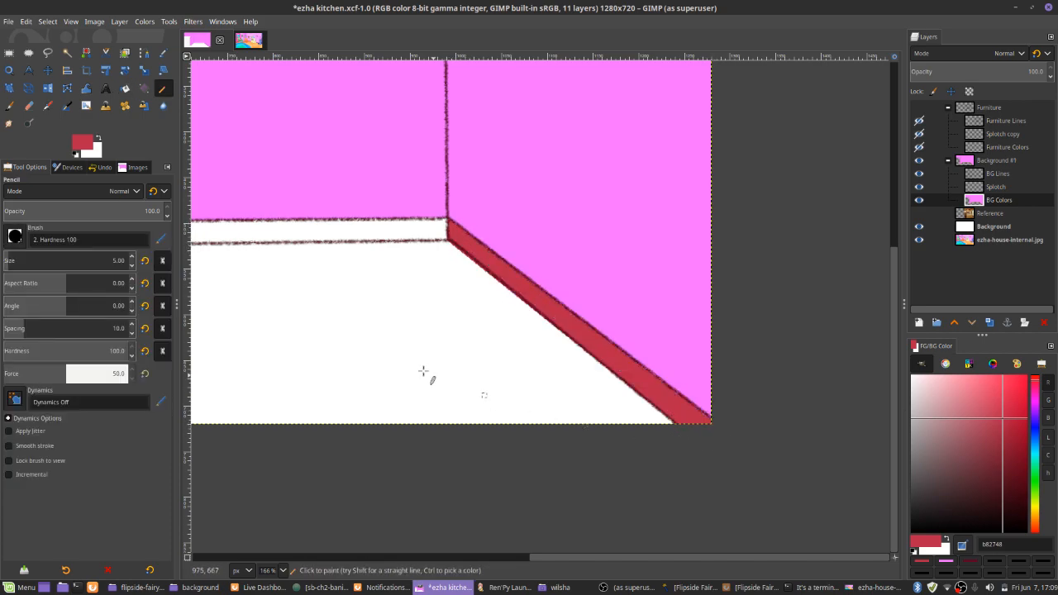
# Trace the baseboard's lower edge in red along the back wall, the left wall and the short section beside the door
pyautogui.hscroll(-5, 637, 297)
pyautogui.scroll(1, 638, 297)
pyautogui.click(785, 281)
pyautogui.keyDown('shift'); pyautogui.click(324, 285); pyautogui.keyUp('shift')
pyautogui.hscroll(-4, 548, 278)
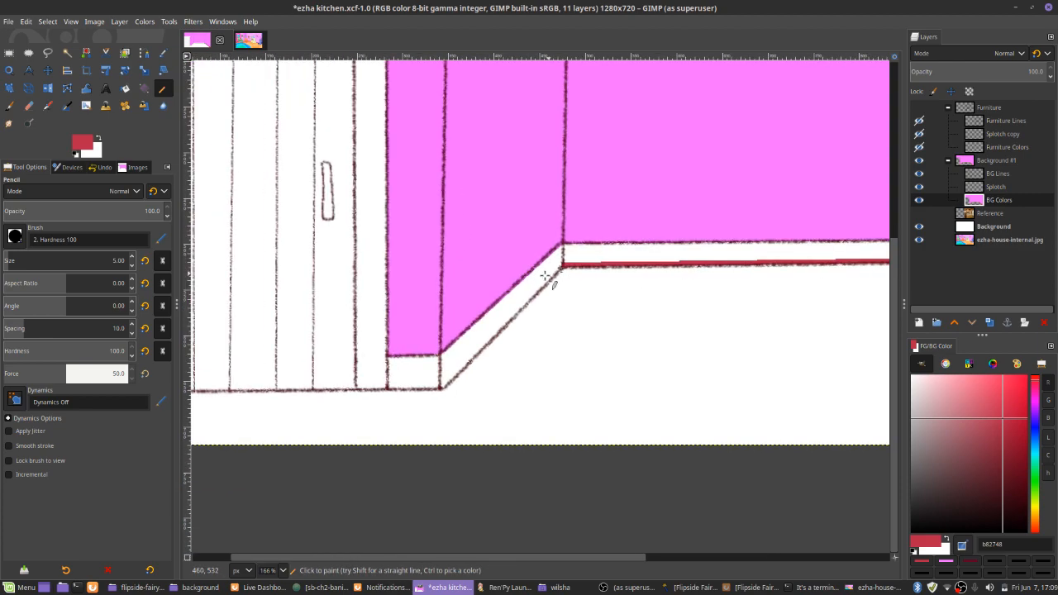
pyautogui.keyDown('shift'); pyautogui.click(442, 385); pyautogui.keyUp('shift')
pyautogui.keyDown('shift'); pyautogui.click(388, 387); pyautogui.keyUp('shift')
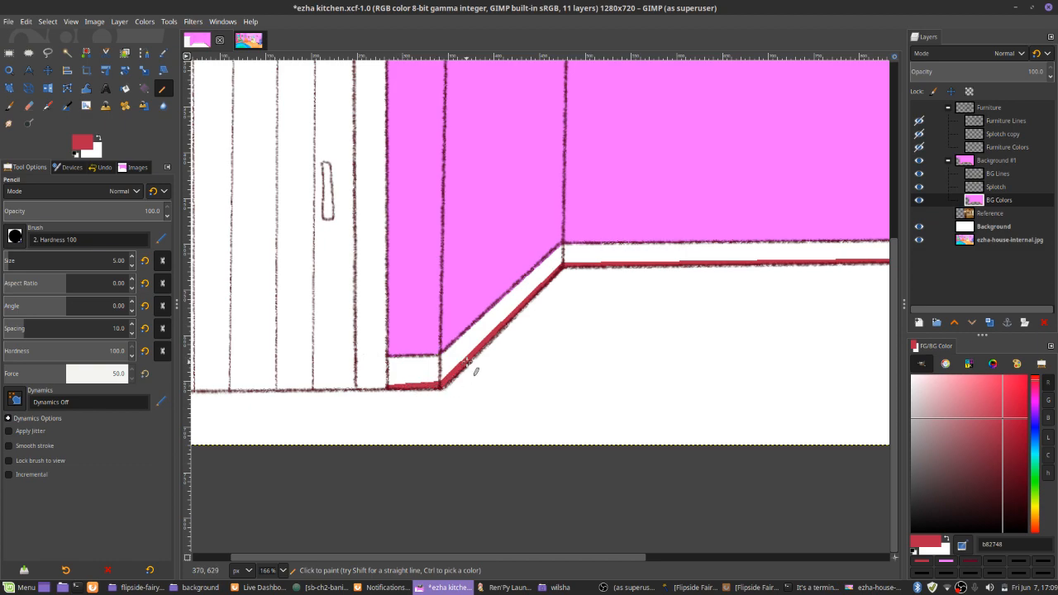
# Close the baseboard outline in red at the door and along its upper edge, and bucket-fill the inside with red
pyautogui.keyDown('shift'); pyautogui.click(388, 356); pyautogui.keyUp('shift')
pyautogui.keyDown('shift'); pyautogui.click(439, 355); pyautogui.keyUp('shift')
pyautogui.keyDown('shift'); pyautogui.click(561, 245); pyautogui.keyUp('shift')
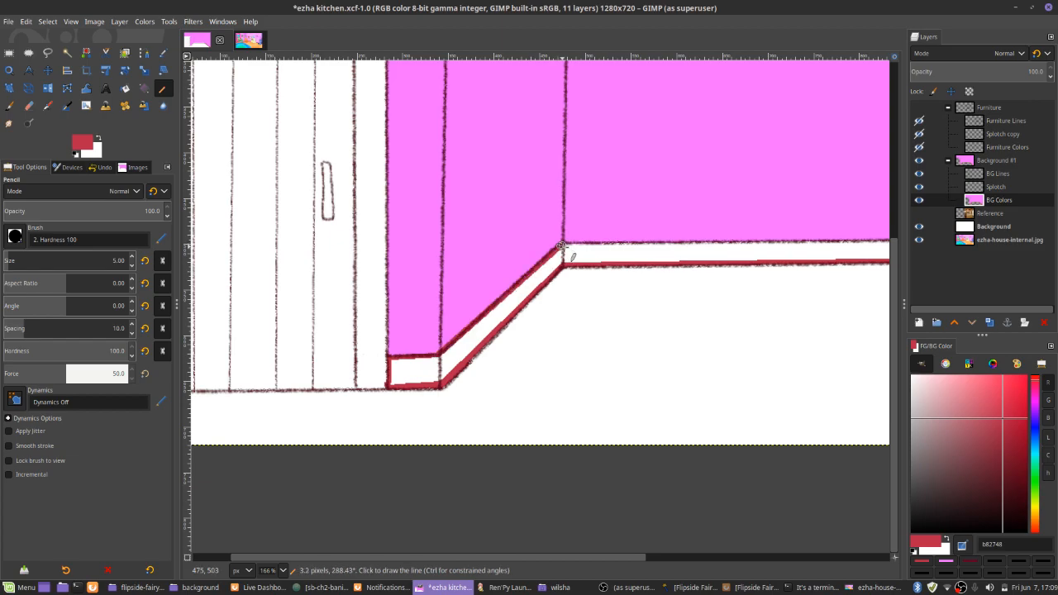
pyautogui.hotkey('shift', 'b')
pyautogui.click(616, 253)
pyautogui.press('n')
# Pick the orange floor color from ezha-house-internal.jpg and bucket-fill the kitchen floor with it
pyautogui.scroll(-3, 318, 324)
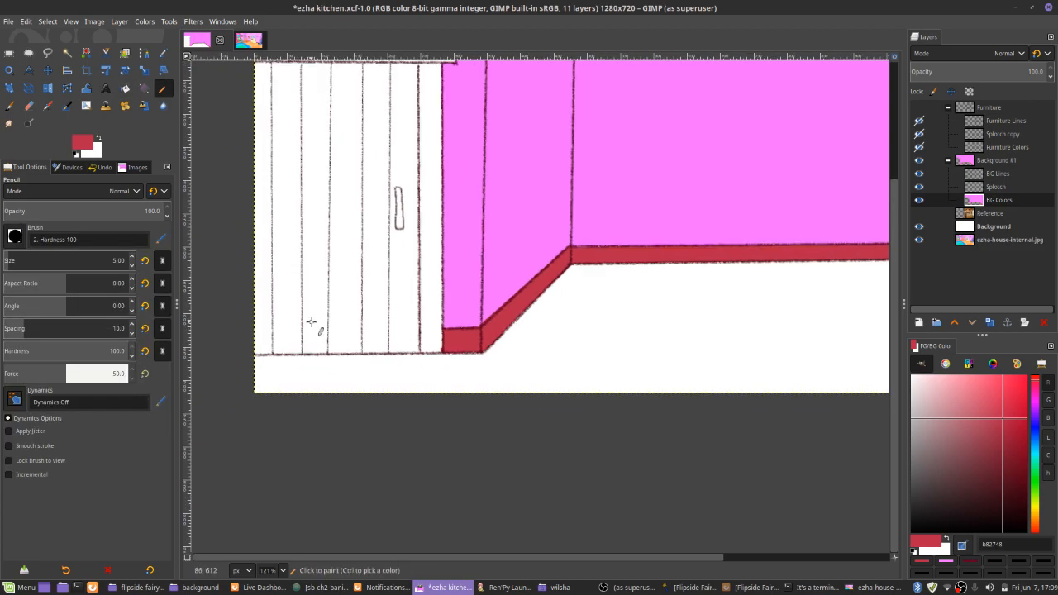
pyautogui.scroll(2, 433, 287)
pyautogui.click(248, 40)
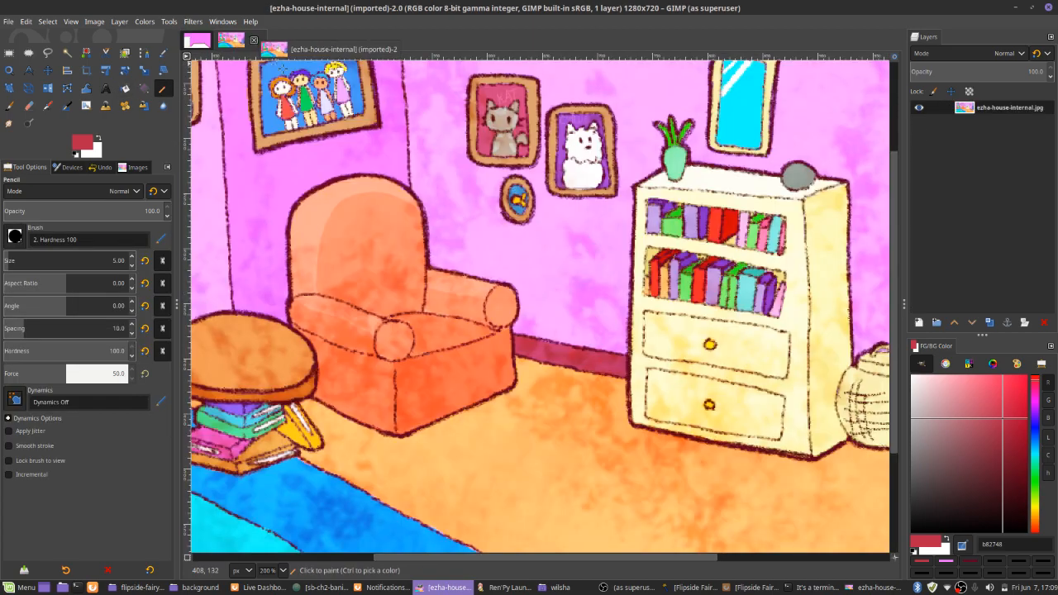
pyautogui.keyDown('ctrl'); pyautogui.click(562, 386); pyautogui.keyUp('ctrl')
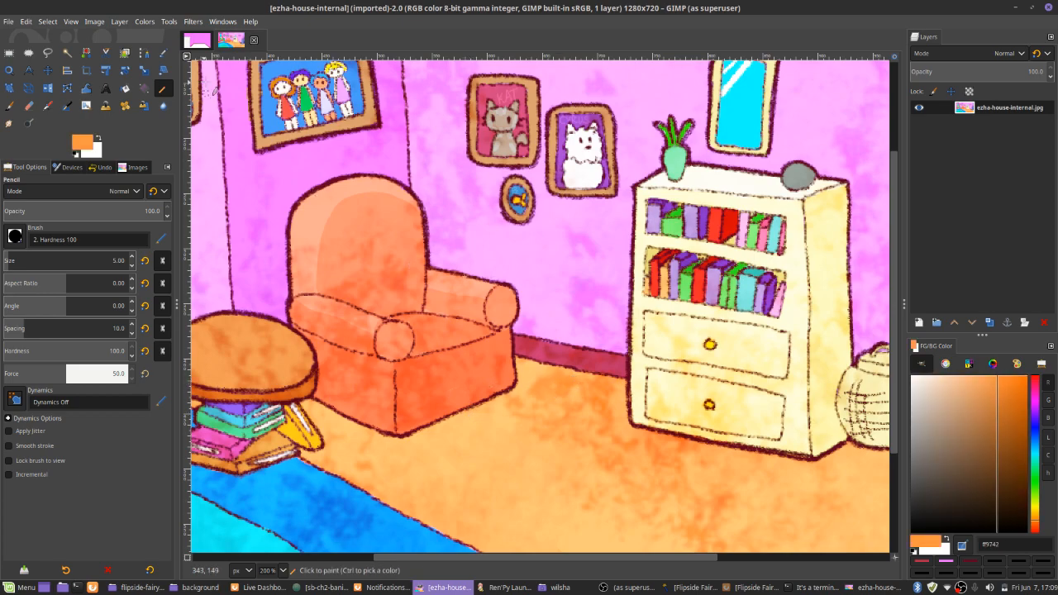
pyautogui.click(198, 40)
pyautogui.hotkey('shift', 'b')
pyautogui.click(553, 389)
pyautogui.press('n')
pyautogui.scroll(-4, 544, 248)
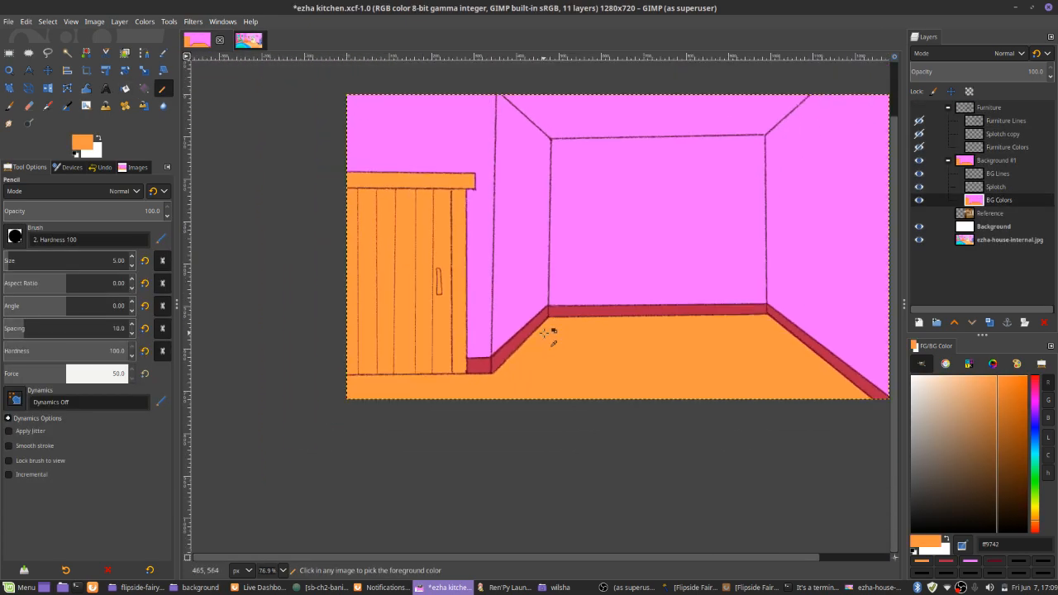
# Set the foreground color to dark brown 472000 and outline the door's bottom edge, frame side and lintel with the Pencil
pyautogui.click(1026, 484)
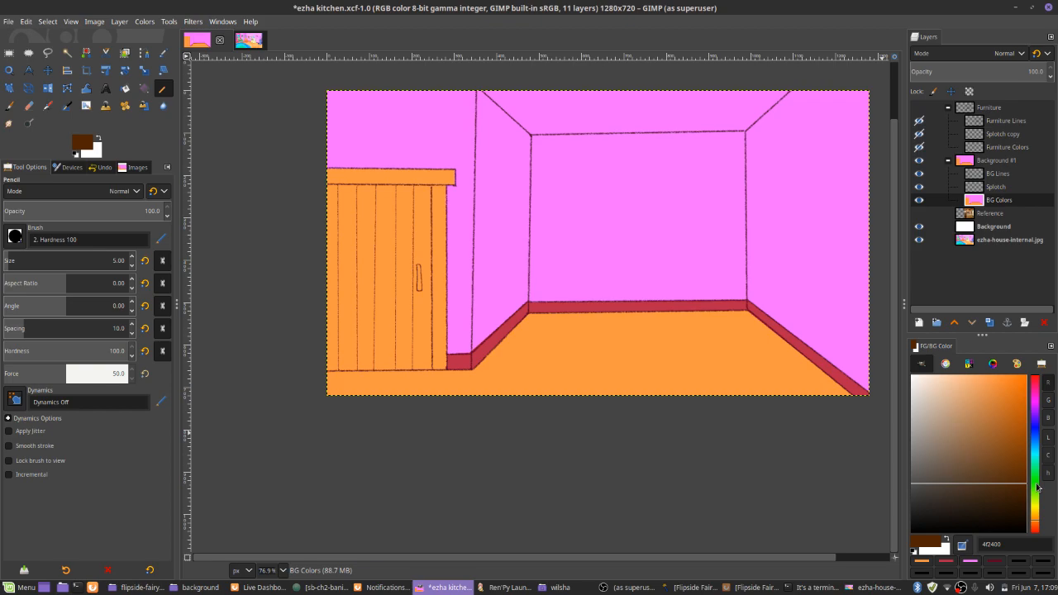
pyautogui.keyDown('ctrl'); pyautogui.scroll(3, 513, 294); pyautogui.keyUp('ctrl')
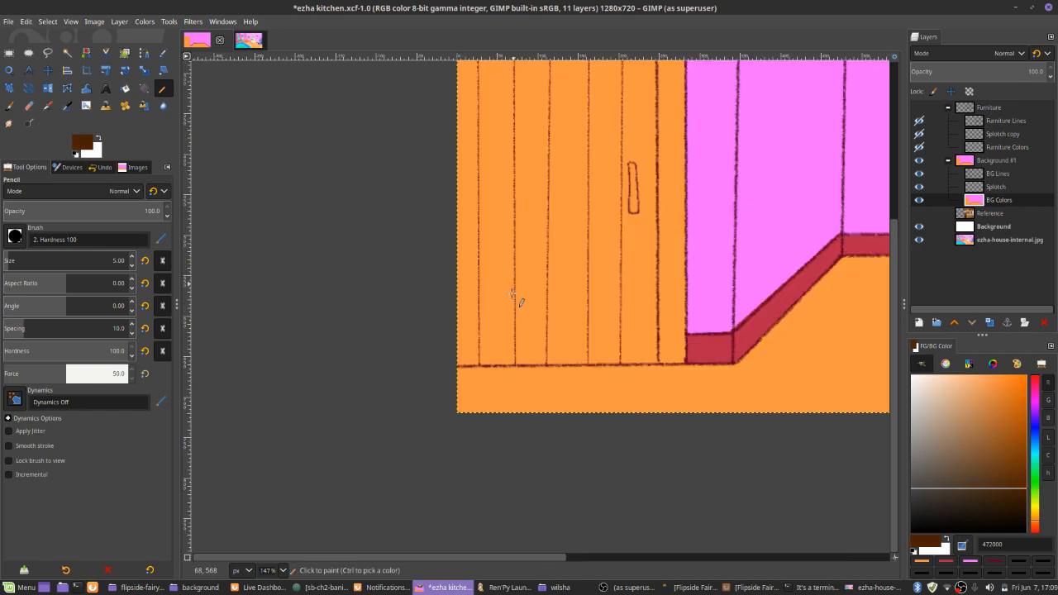
pyautogui.click(458, 363)
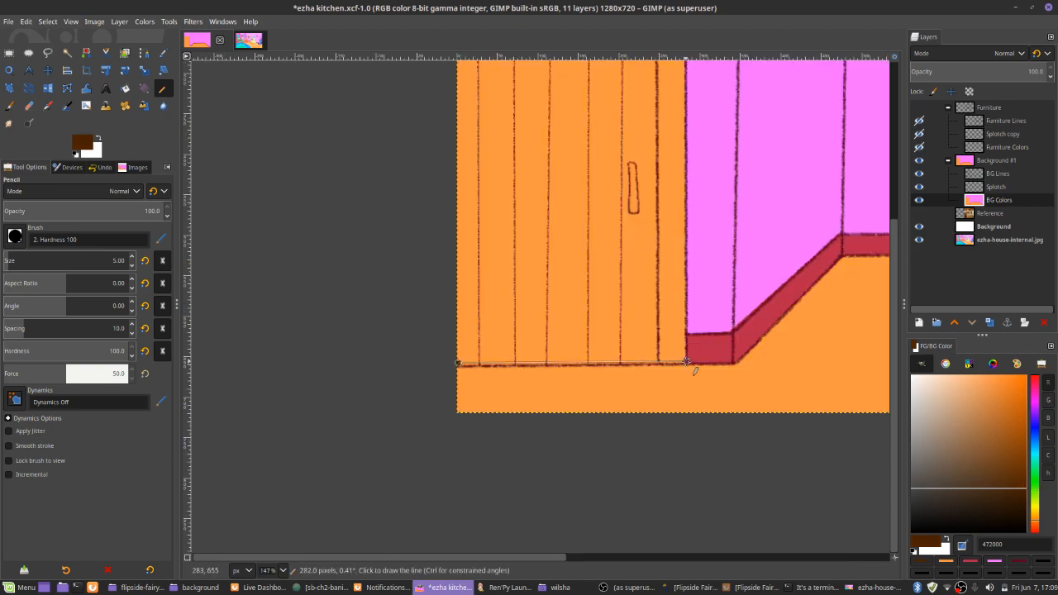
pyautogui.keyDown('shift'); pyautogui.click(687, 361); pyautogui.keyUp('shift')
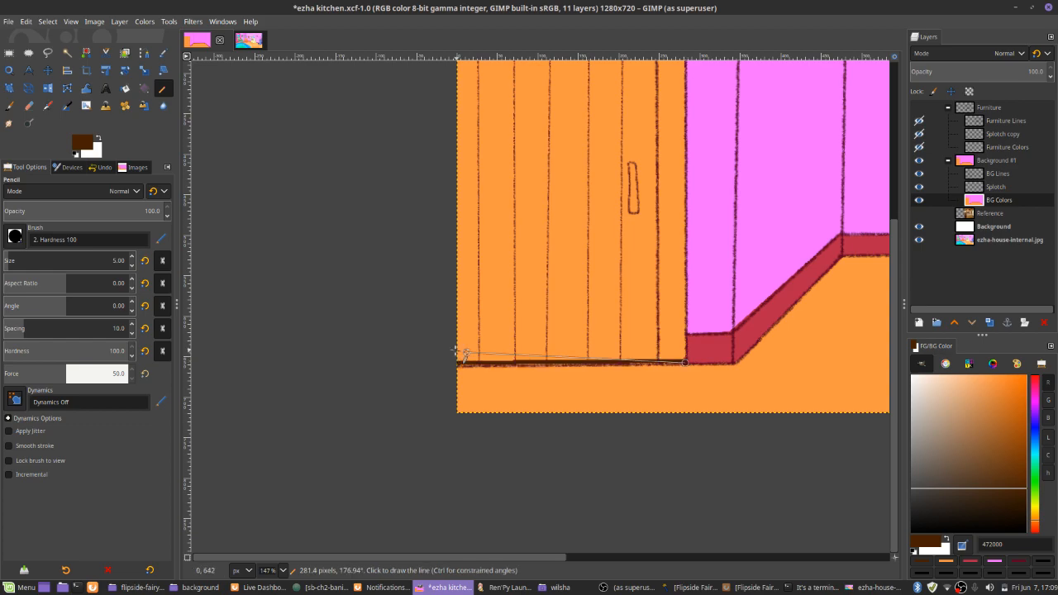
pyautogui.scroll(1, 669, 245)
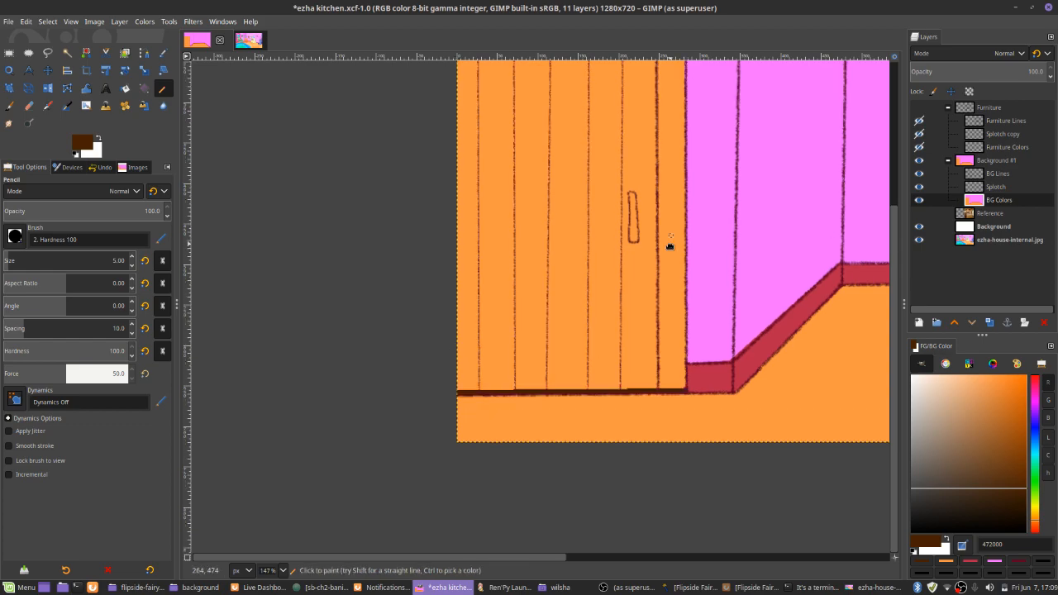
pyautogui.scroll(5, 669, 246)
pyautogui.keyDown('shift'); pyautogui.click(687, 217); pyautogui.keyUp('shift')
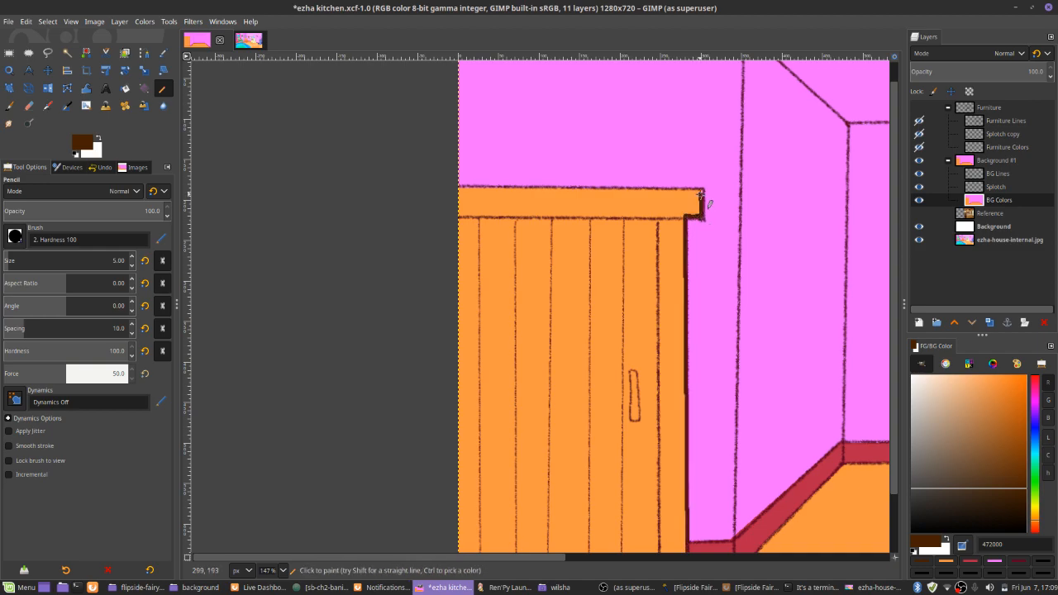
# Bucket-fill the door and its lintel with the dark brown
pyautogui.hotkey('shift', 'b')
pyautogui.click(700, 197)
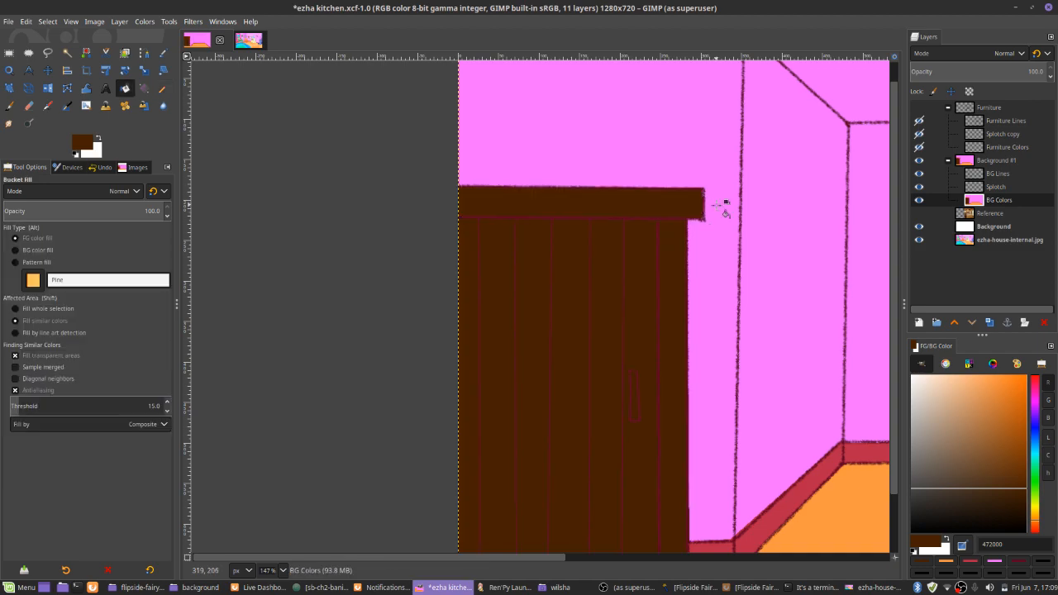
pyautogui.scroll(-1, 725, 211)
pyautogui.press('n')
# Set the foreground color to the lighter brown 79502e and refill the door and lintel with it
pyautogui.click(986, 463)
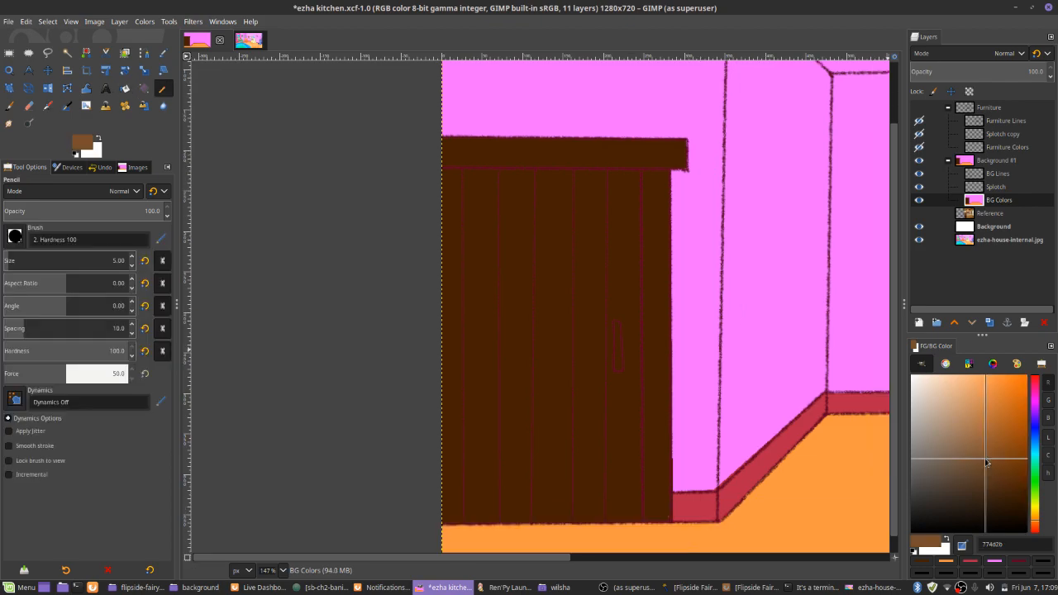
pyautogui.moveTo(986, 463); pyautogui.dragTo(984, 461)
pyautogui.hotkey('shift', 'b')
pyautogui.click(580, 320)
pyautogui.press('n')
pyautogui.scroll(-10, 581, 320)
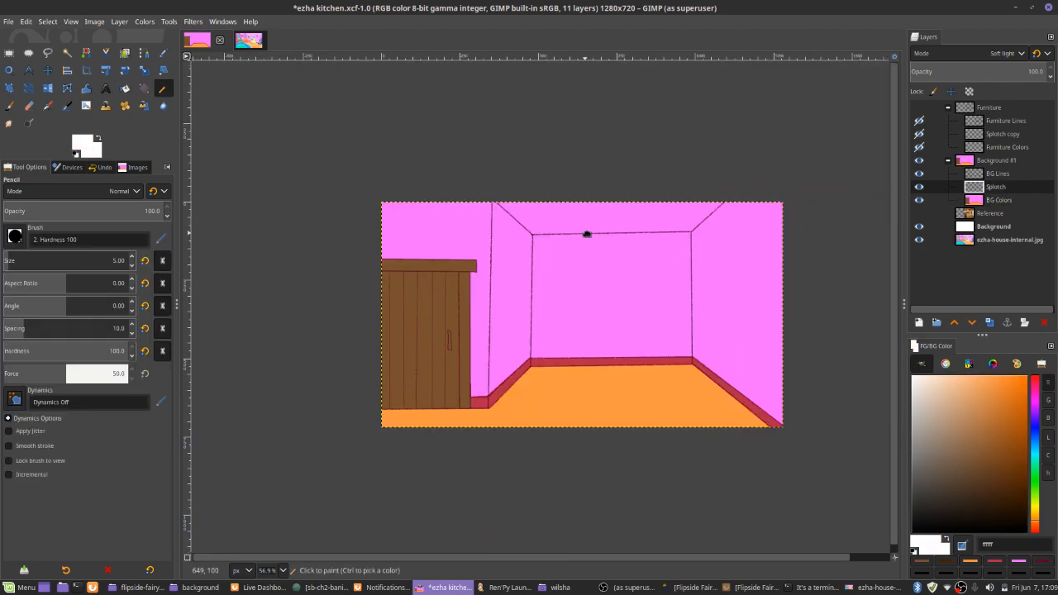
# Paint white splotches across the whole background on the Splotch layer using the Paintbrush with a very large Acrylic 05 brush
pyautogui.press('p')
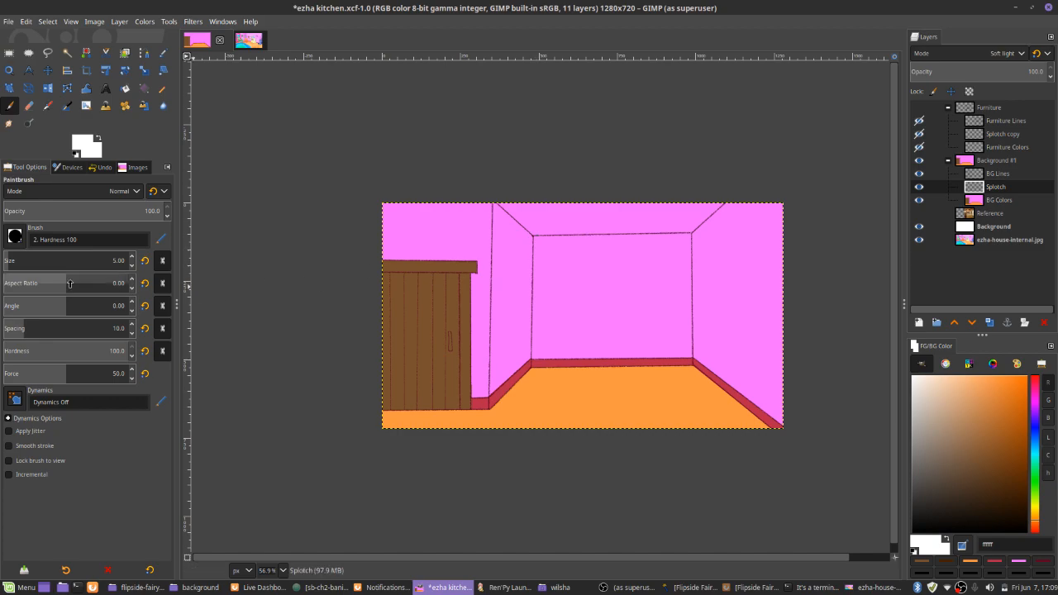
pyautogui.click(18, 239)
pyautogui.click(55, 289)
pyautogui.click(100, 258)
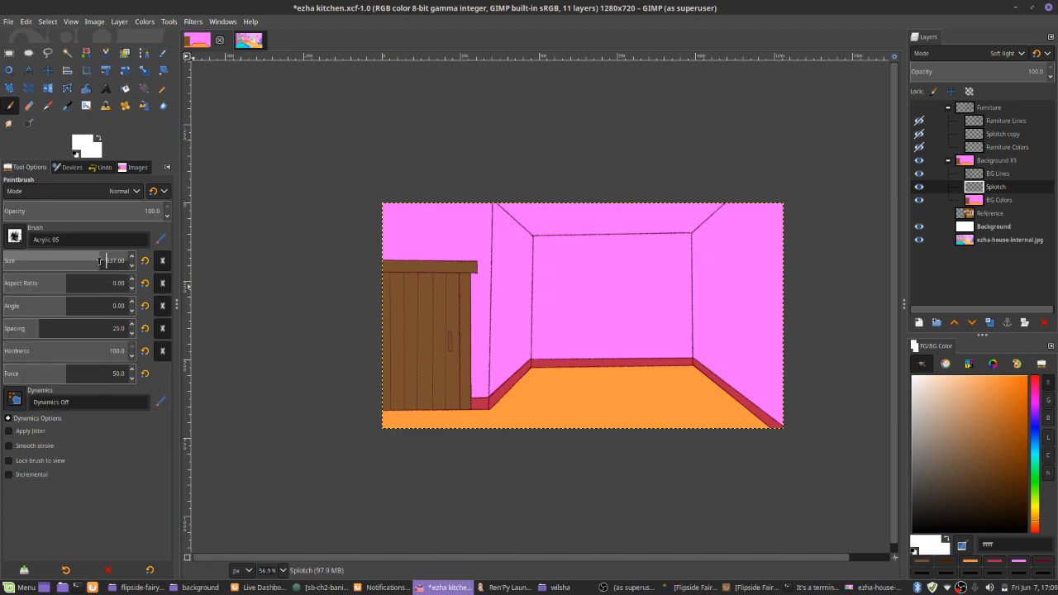
pyautogui.moveTo(417, 243)
pyautogui.mouseDown()
pyautogui.moveTo(429, 335)
pyautogui.moveTo(634, 397)
pyautogui.moveTo(708, 279)
pyautogui.moveTo(596, 264)
pyautogui.moveTo(747, 239)
pyautogui.moveTo(793, 388)
pyautogui.moveTo(397, 372)
pyautogui.moveTo(381, 248)
pyautogui.mouseUp()
# Set the Paintbrush size to 5 and save the kitchen image
pyautogui.click(61, 264)
pyautogui.doubleClick(110, 262)
pyautogui.write('5')
pyautogui.press('Return')
pyautogui.hotkey('ctrl', 's')
# Show the Furniture layer group again, make Furniture Colors the active layer and switch to the Pencil
pyautogui.click(919, 108)
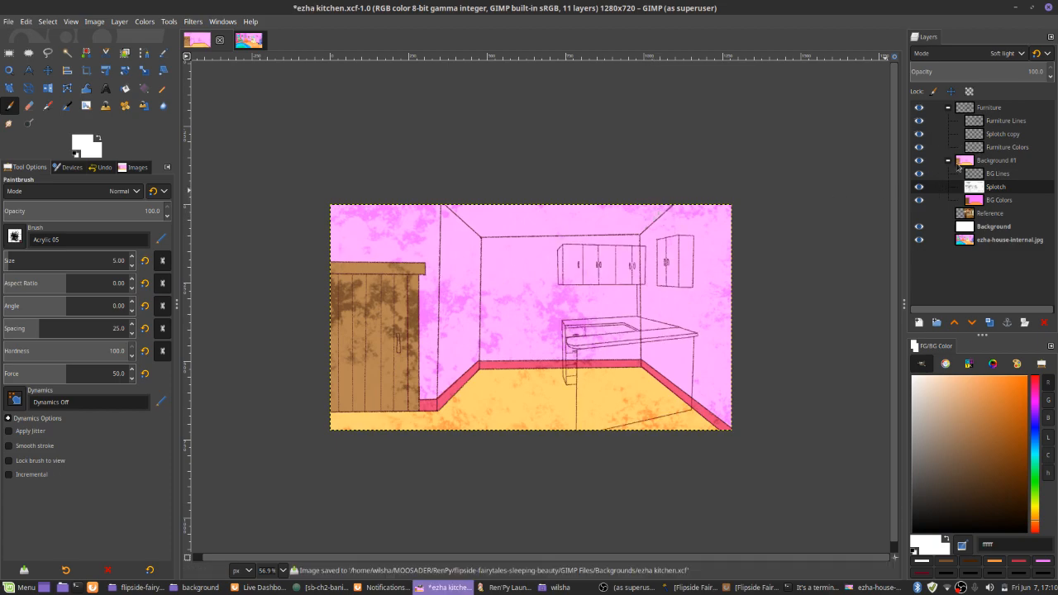
pyautogui.click(1000, 146)
pyautogui.scroll(5, 704, 356)
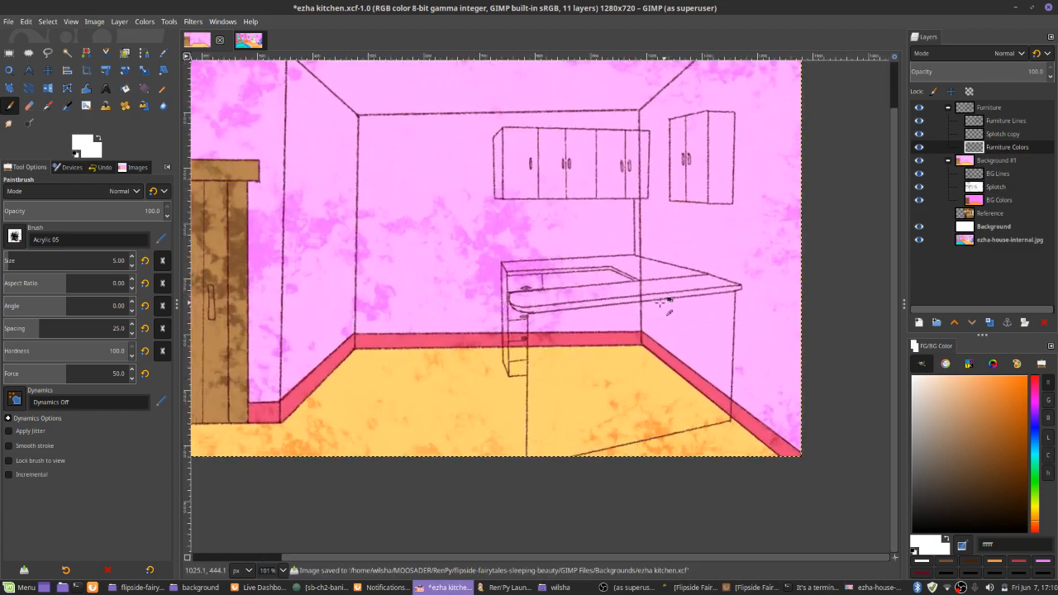
pyautogui.press('n')
pyautogui.scroll(4, 649, 293)
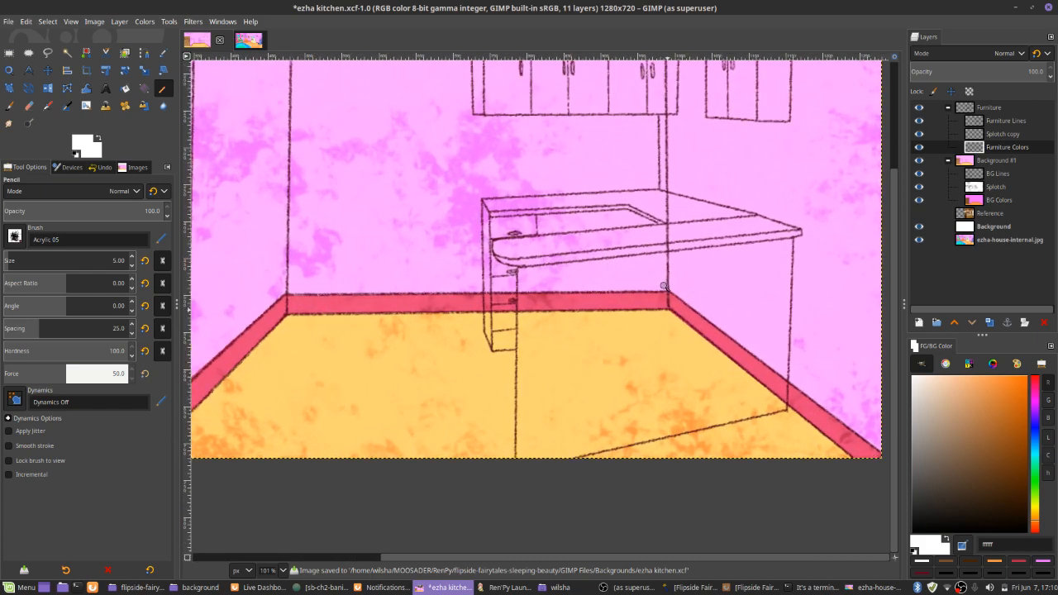
# Pick the pale yellow of the bookcase in the ezha-house-internal image as the foreground color for the kitchen furniture
pyautogui.click(248, 40)
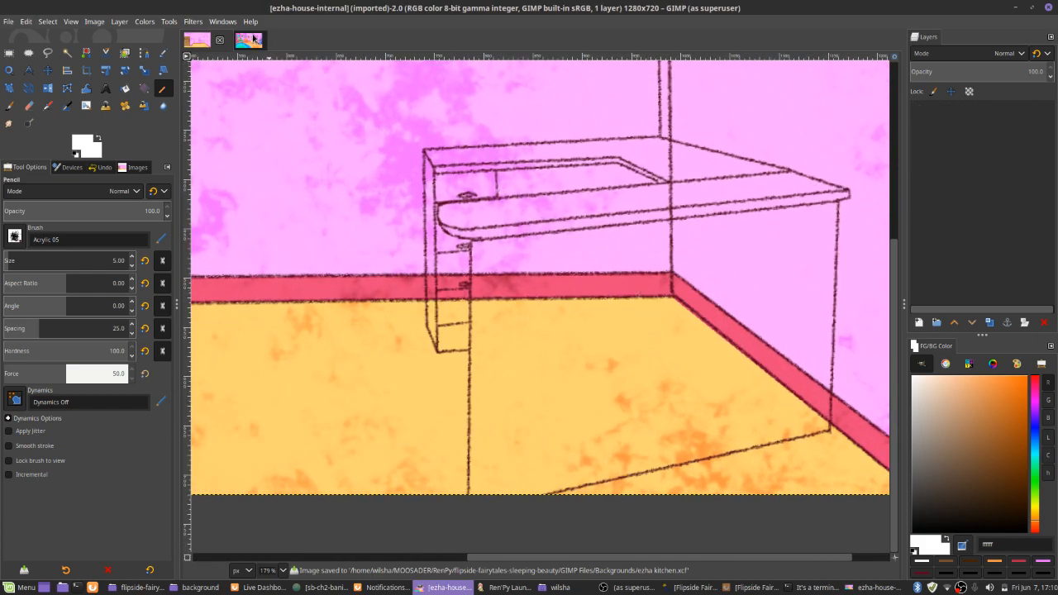
pyautogui.scroll(-5, 396, 347)
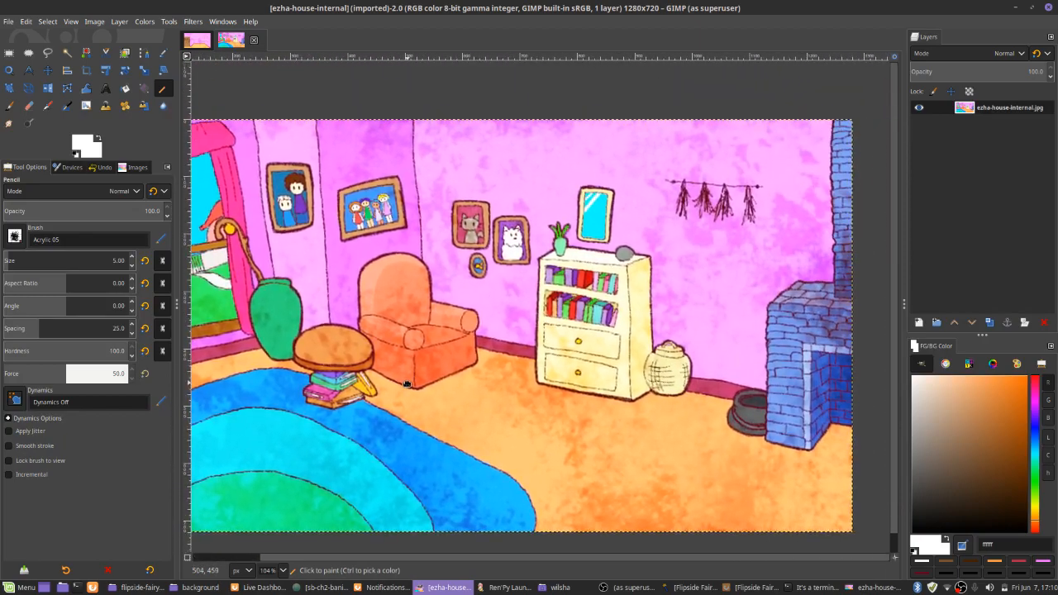
pyautogui.moveTo(406, 384); pyautogui.dragTo(494, 362)
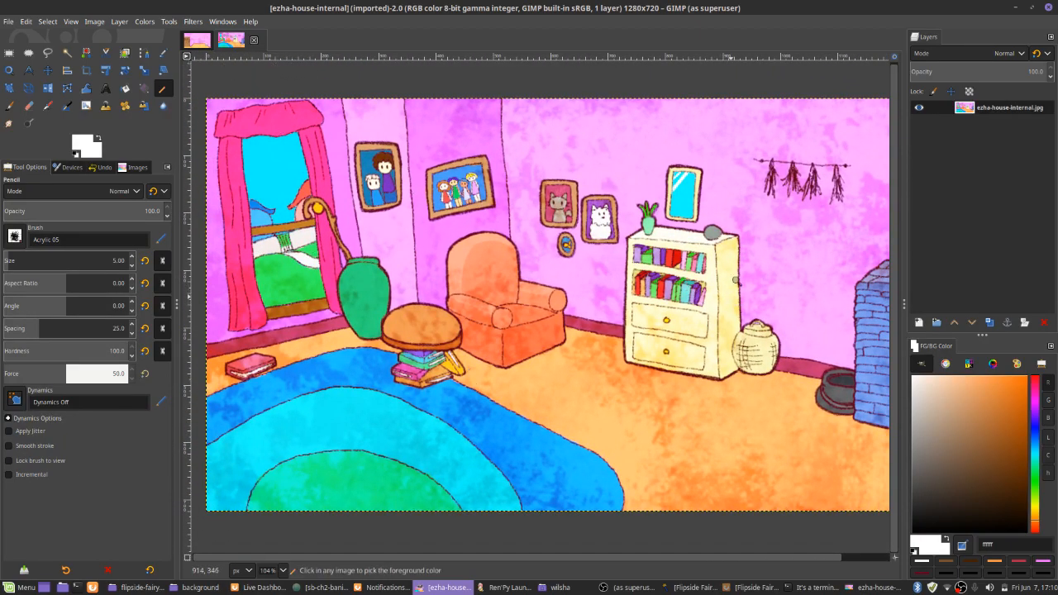
pyautogui.scroll(8, 727, 289)
pyautogui.keyDown('ctrl'); pyautogui.click(473, 459); pyautogui.keyUp('ctrl')
pyautogui.scroll(-8, 479, 460)
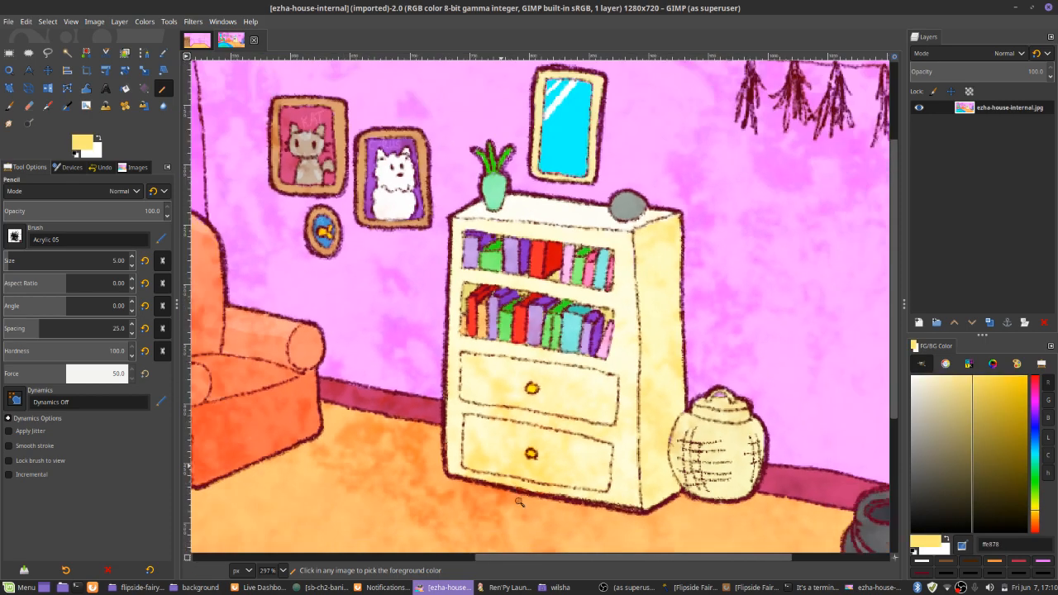
pyautogui.scroll(-5, 534, 552)
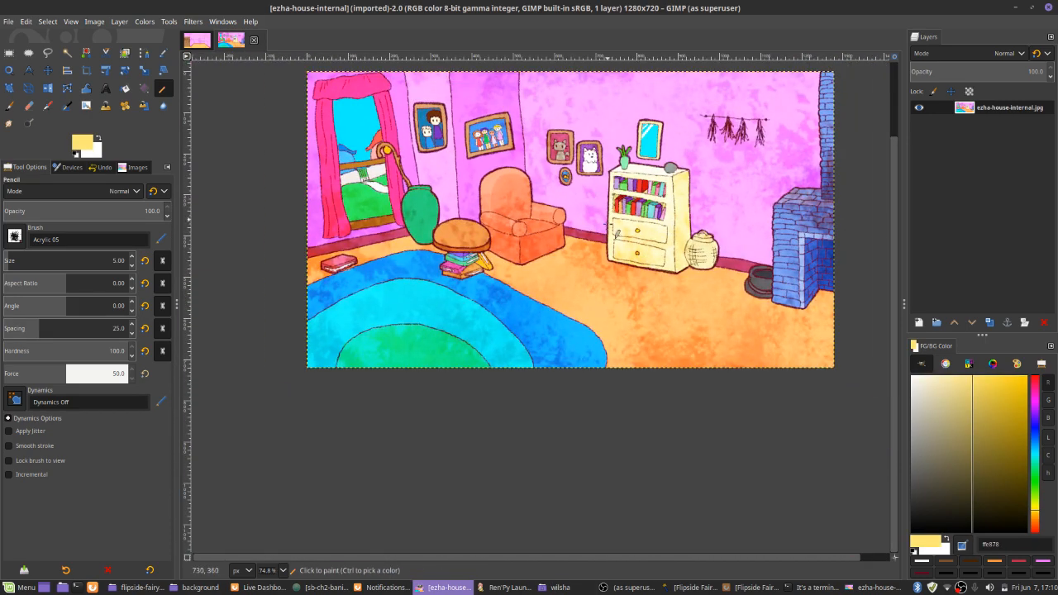
pyautogui.moveTo(614, 338); pyautogui.dragTo(630, 389)
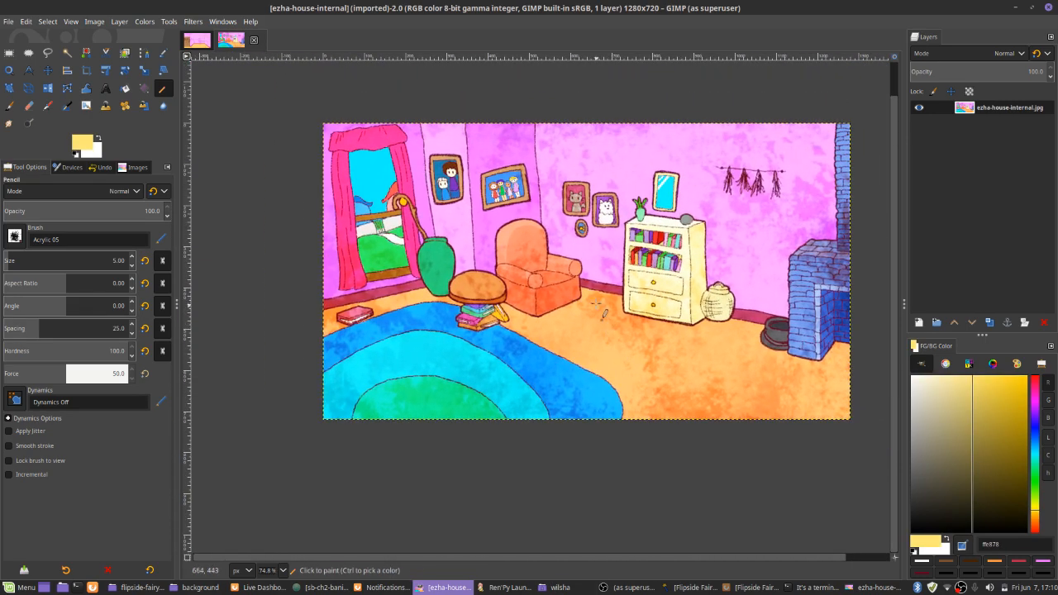
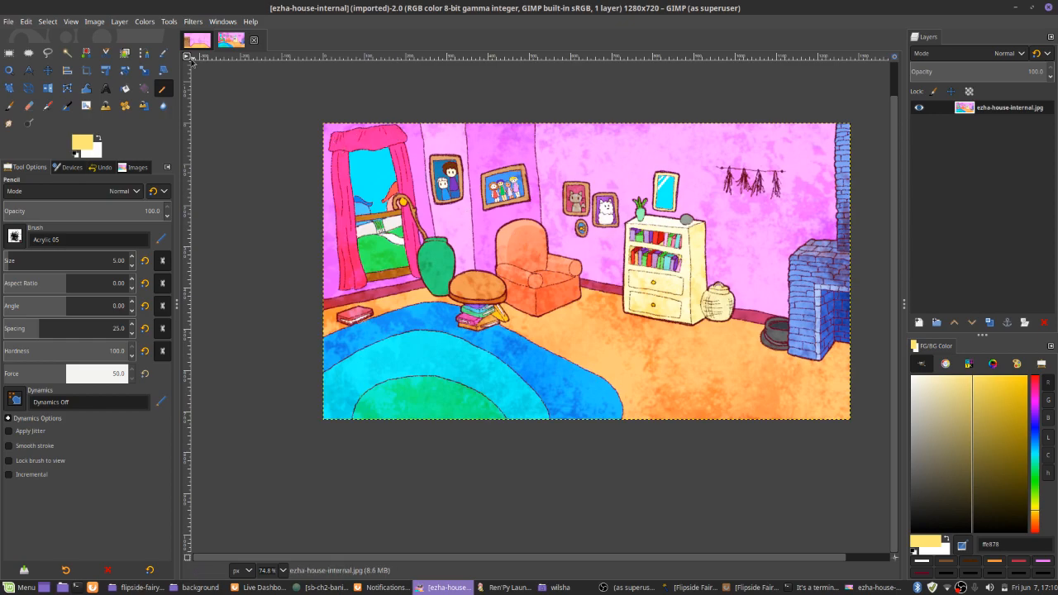
# Outline the large front panel of the kitchen counter in the picked pale yellow and fill it
pyautogui.click(199, 43)
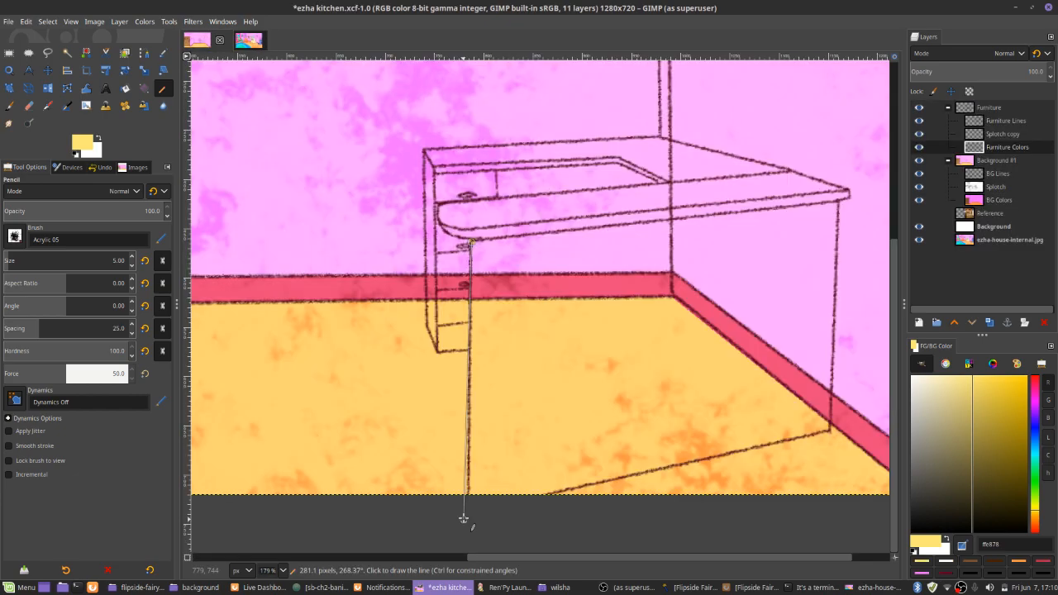
pyautogui.keyDown('shift'); pyautogui.click(464, 519); pyautogui.keyUp('shift')
pyautogui.keyDown('shift'); pyautogui.click(836, 203); pyautogui.keyUp('shift')
pyautogui.keyDown('shift'); pyautogui.click(827, 435); pyautogui.keyUp('shift')
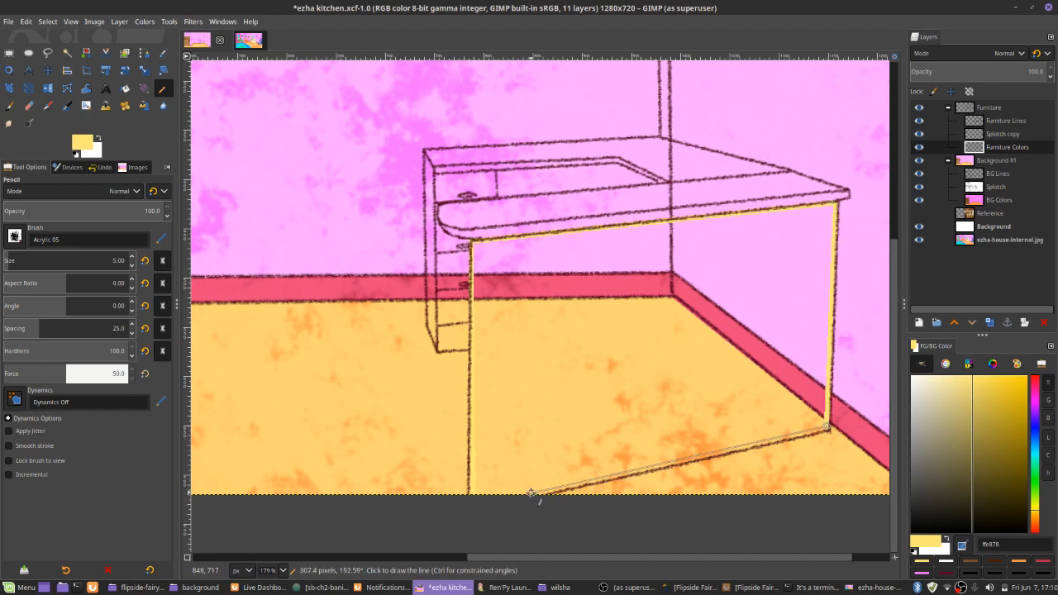
pyautogui.hotkey('shift', 'b')
pyautogui.click(556, 400)
# Change the foreground to the darker yellow b8a133, then outline and fill the side and lower drawers of the counter cabinet
pyautogui.press('n')
pyautogui.scroll(2, 535, 270)
pyautogui.moveTo(966, 413); pyautogui.dragTo(995, 419)
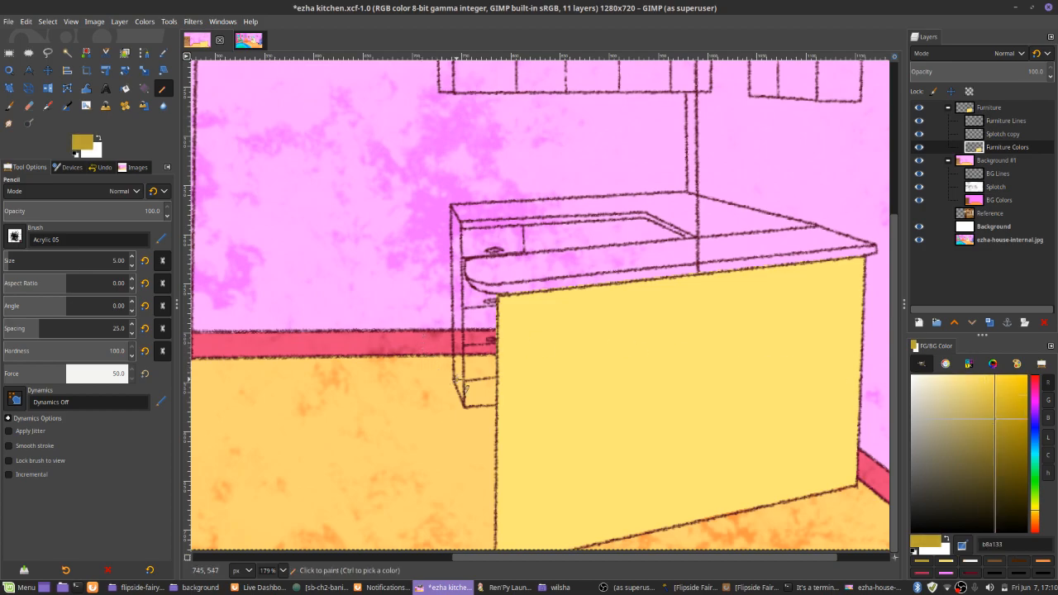
pyautogui.moveTo(466, 389)
pyautogui.mouseDown()
pyautogui.moveTo(502, 410)
pyautogui.moveTo(473, 288)
pyautogui.mouseUp()
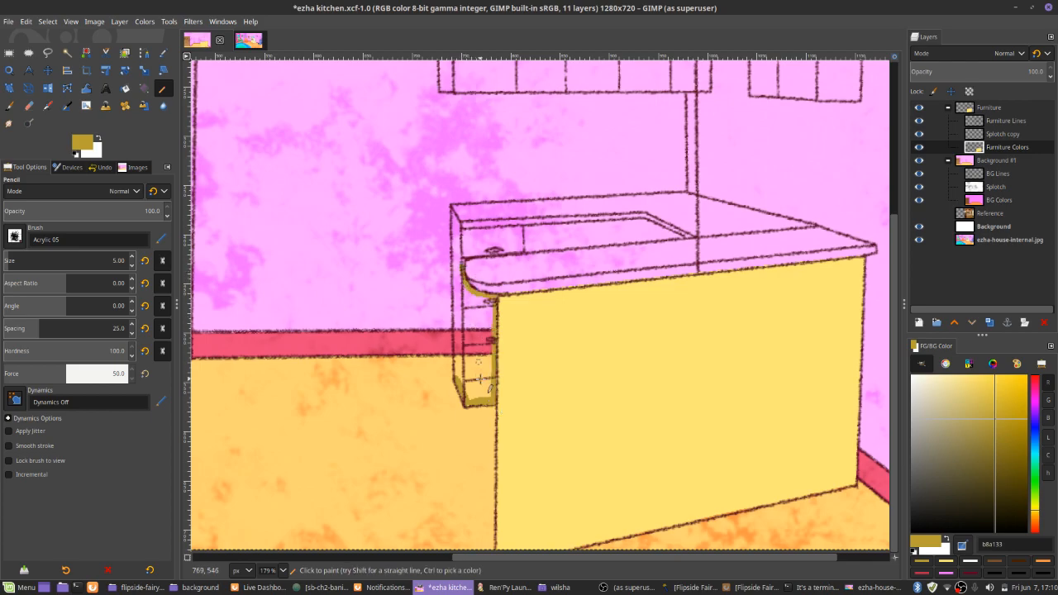
pyautogui.keyDown('shift'); pyautogui.click(452, 217); pyautogui.keyUp('shift')
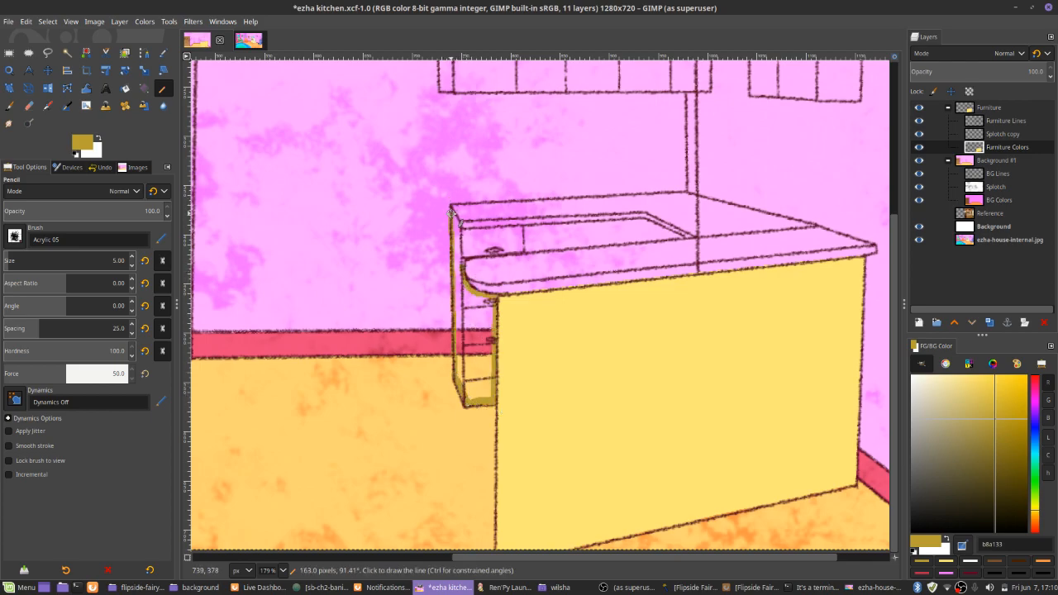
pyautogui.hotkey('shift', 'b')
pyautogui.click(456, 276)
# Outline and fill the top drawer section seen through the countertop opening in the same dark yellow
pyautogui.press('n')
pyautogui.moveTo(464, 255); pyautogui.dragTo(473, 253)
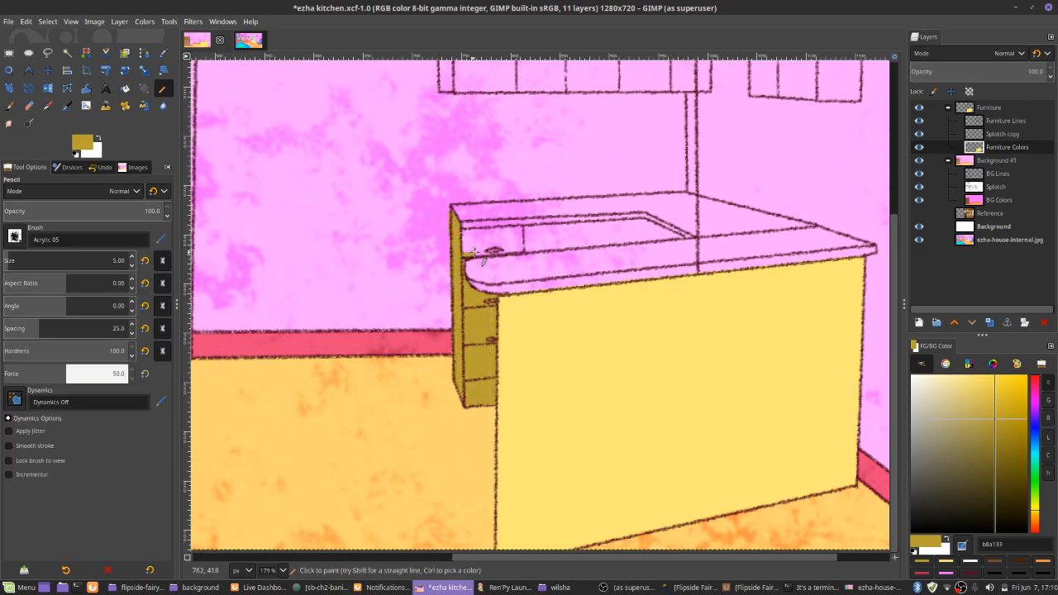
pyautogui.keyDown('shift'); pyautogui.click(522, 249); pyautogui.keyUp('shift')
pyautogui.keyDown('shift'); pyautogui.click(521, 229); pyautogui.keyUp('shift')
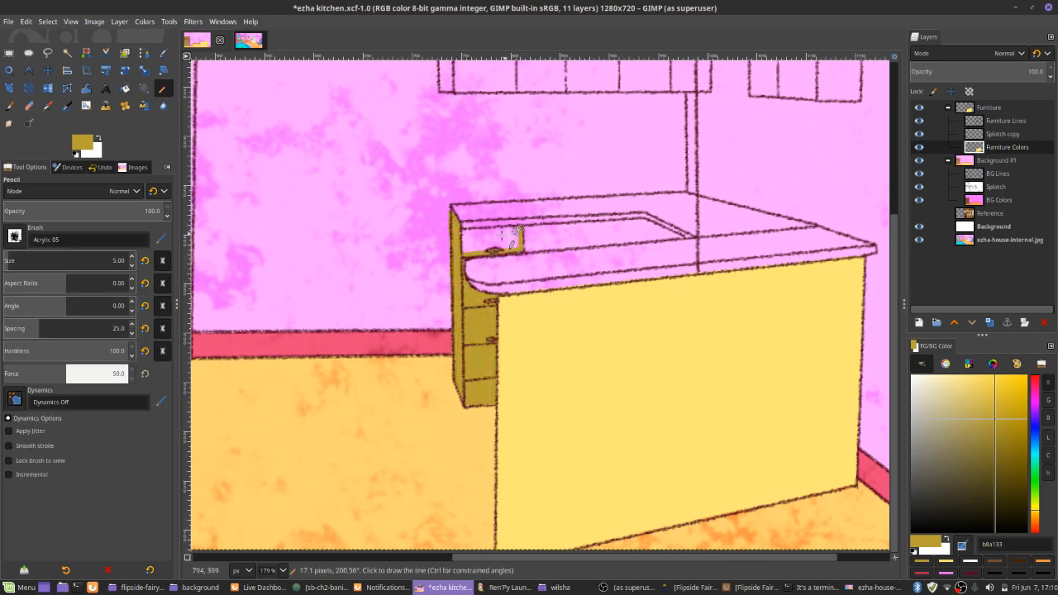
pyautogui.keyDown('shift'); pyautogui.click(465, 231); pyautogui.keyUp('shift')
pyautogui.hotkey('shift', 'b')
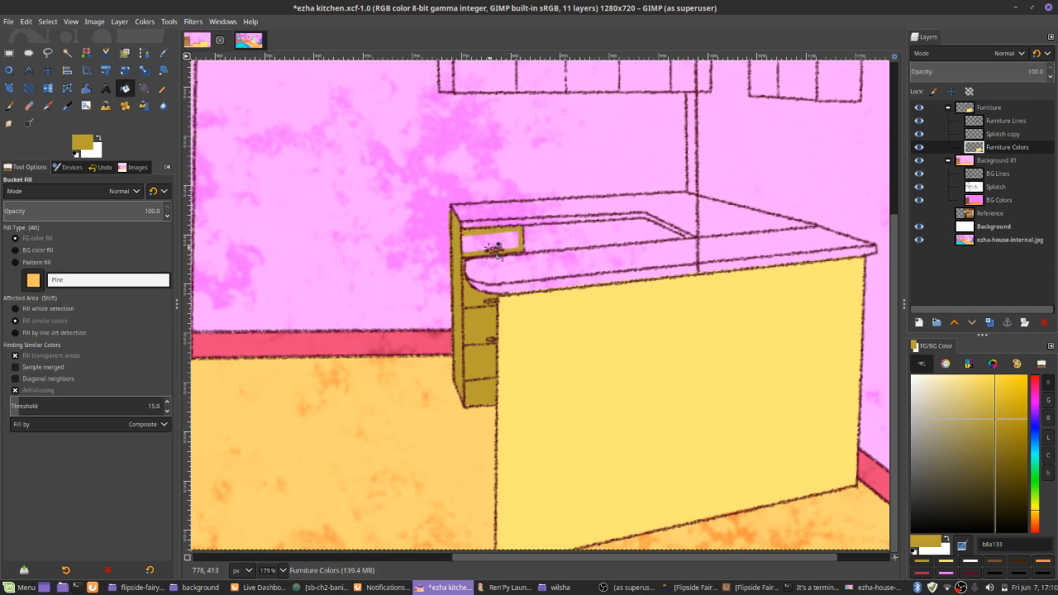
pyautogui.click(494, 249)
# Erase the extra line crossing the countertop beyond the opening on the Furniture Lines layer and save the image
pyautogui.press('n')
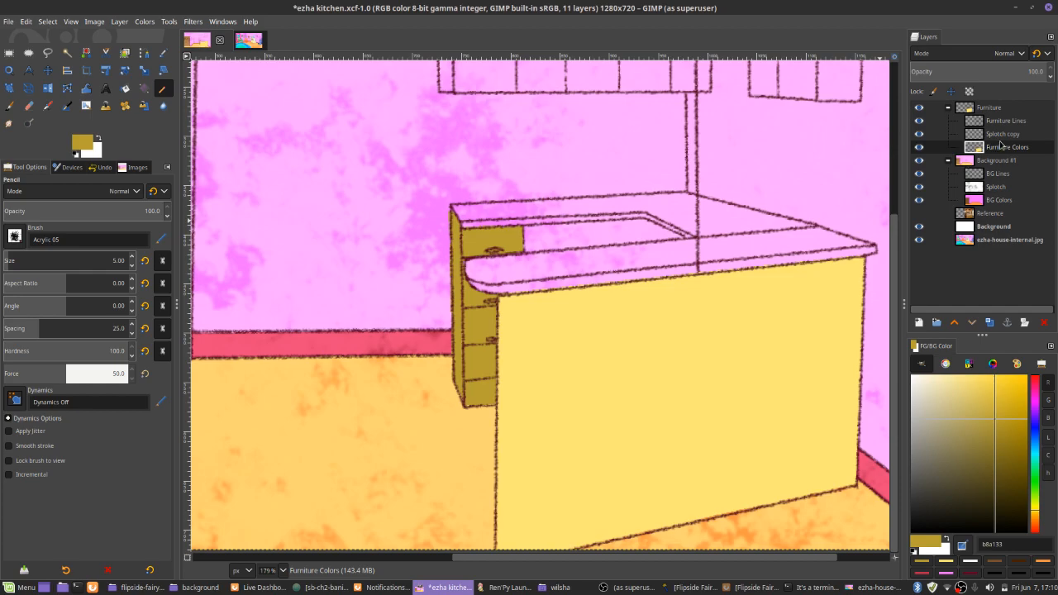
pyautogui.press('pageup')
pyautogui.press('pageup')
pyautogui.hotkey('shift', 'e')
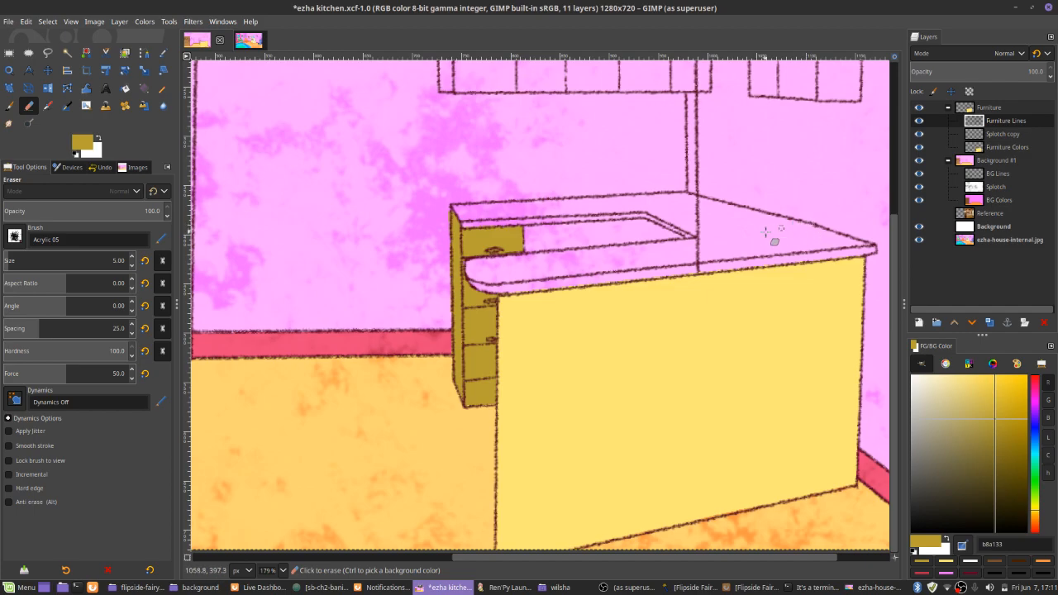
pyautogui.hotkey('ctrl', 's')
# On the Furniture Colors layer, outline and fill the door fronts of the long wall cabinet with the counter panel's pale yellow
pyautogui.press('pagedown')
pyautogui.press('pagedown')
pyautogui.press('n')
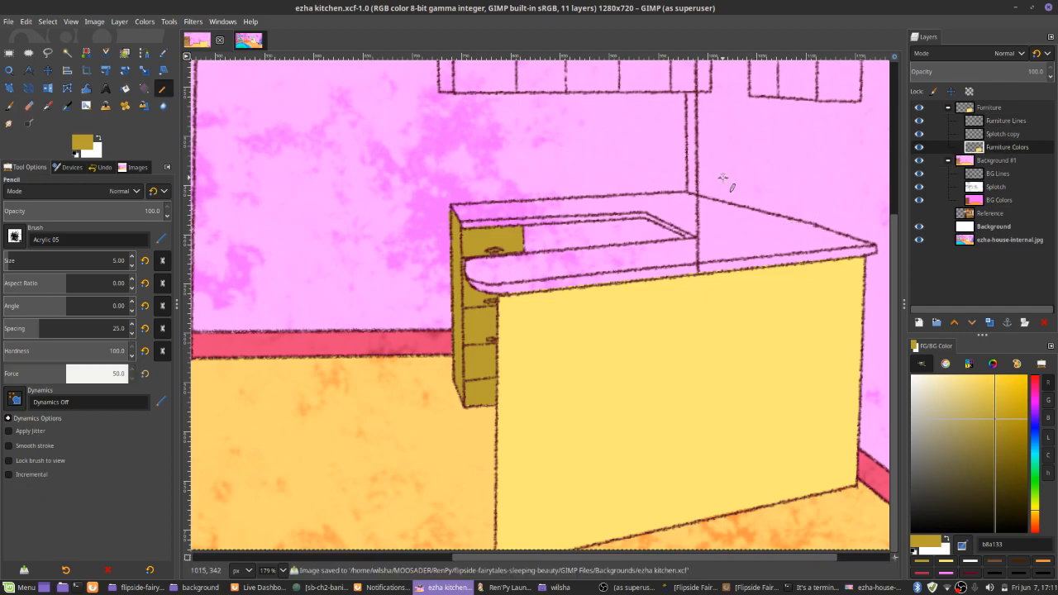
pyautogui.moveTo(723, 175); pyautogui.dragTo(707, 268)
pyautogui.keyDown('ctrl'); pyautogui.click(606, 419); pyautogui.keyUp('ctrl')
pyautogui.moveTo(447, 94); pyautogui.dragTo(471, 203)
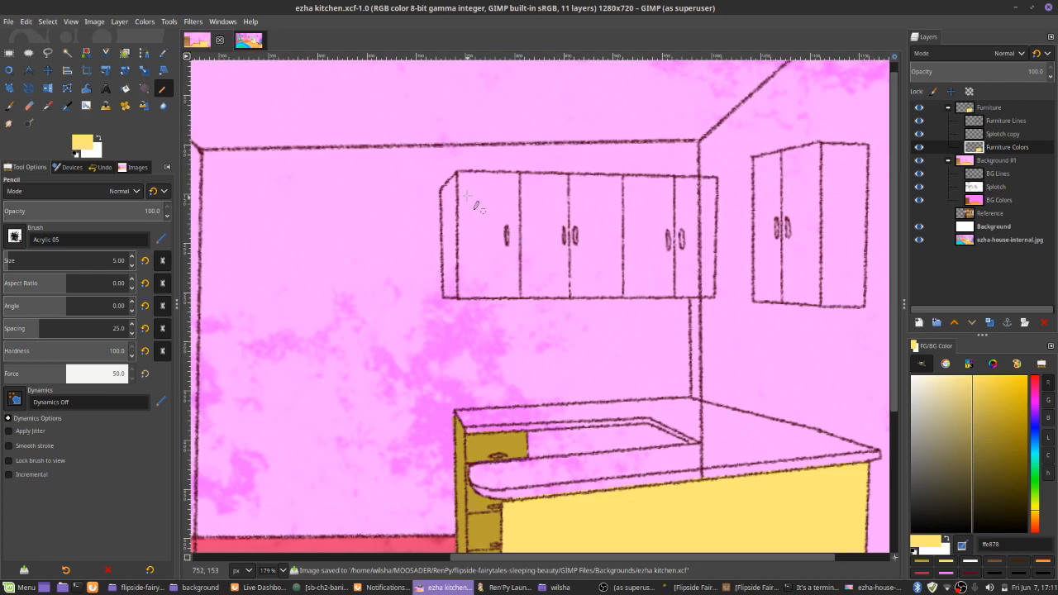
pyautogui.click(459, 173)
pyautogui.keyDown('shift'); pyautogui.click(458, 298); pyautogui.keyUp('shift')
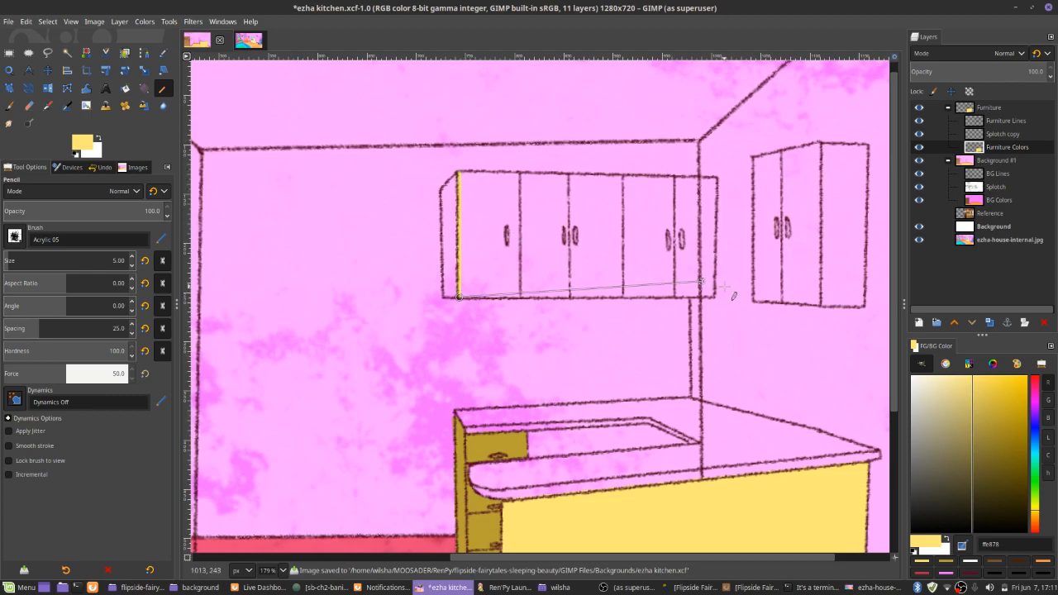
pyautogui.keyDown('shift'); pyautogui.click(711, 295); pyautogui.keyUp('shift')
pyautogui.keyDown('shift'); pyautogui.click(713, 178); pyautogui.keyUp('shift')
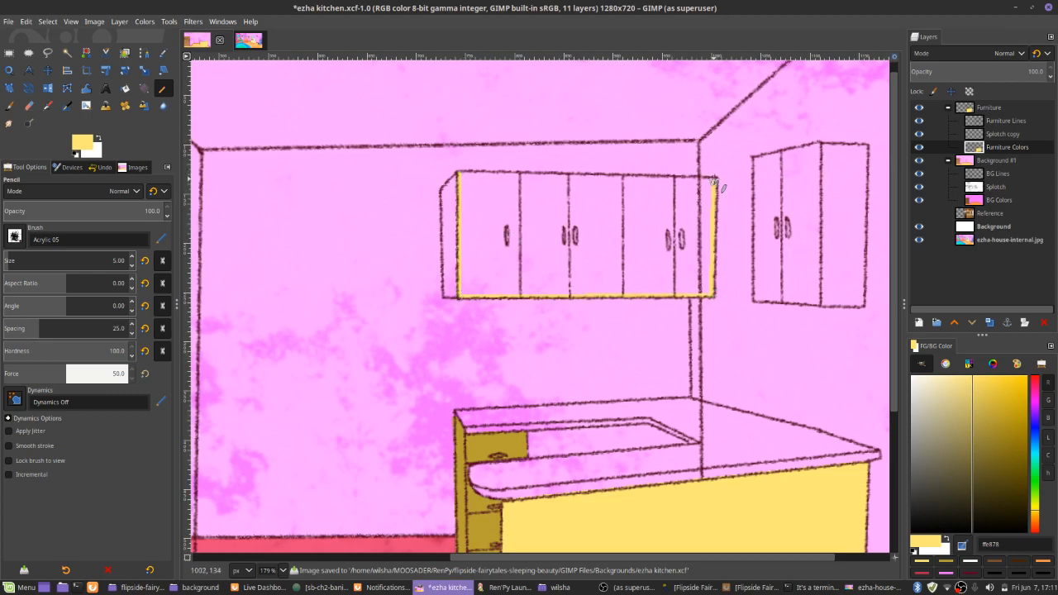
pyautogui.keyDown('shift'); pyautogui.click(460, 174); pyautogui.keyUp('shift')
pyautogui.hotkey('shift', 'b')
pyautogui.click(476, 203)
# Outline and fill the two door fronts of the smaller corner wall cabinet in pale yellow
pyautogui.press('n')
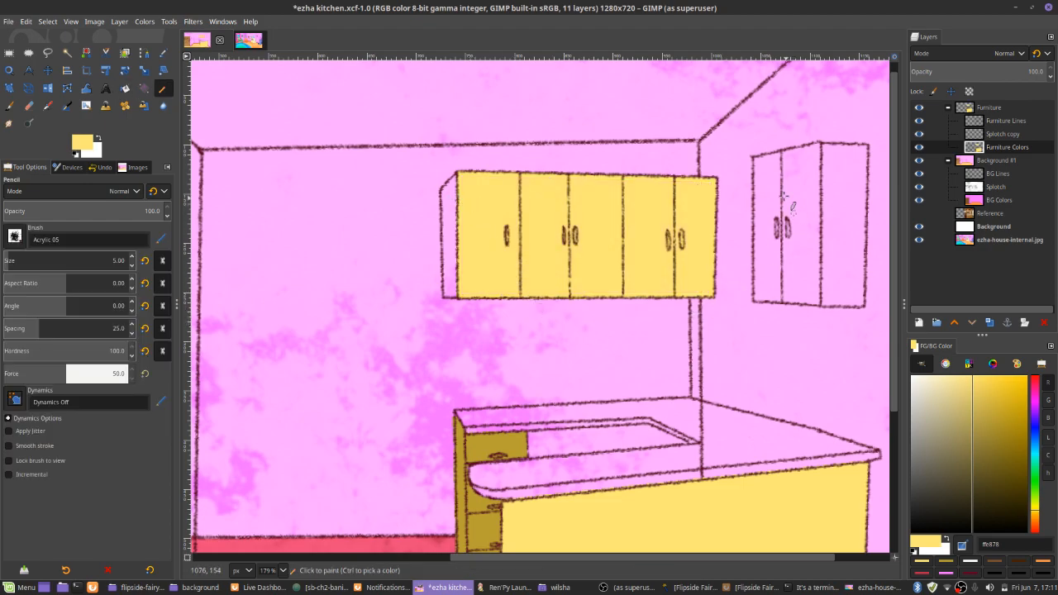
pyautogui.keyDown('shift'); pyautogui.click(754, 300); pyautogui.keyUp('shift')
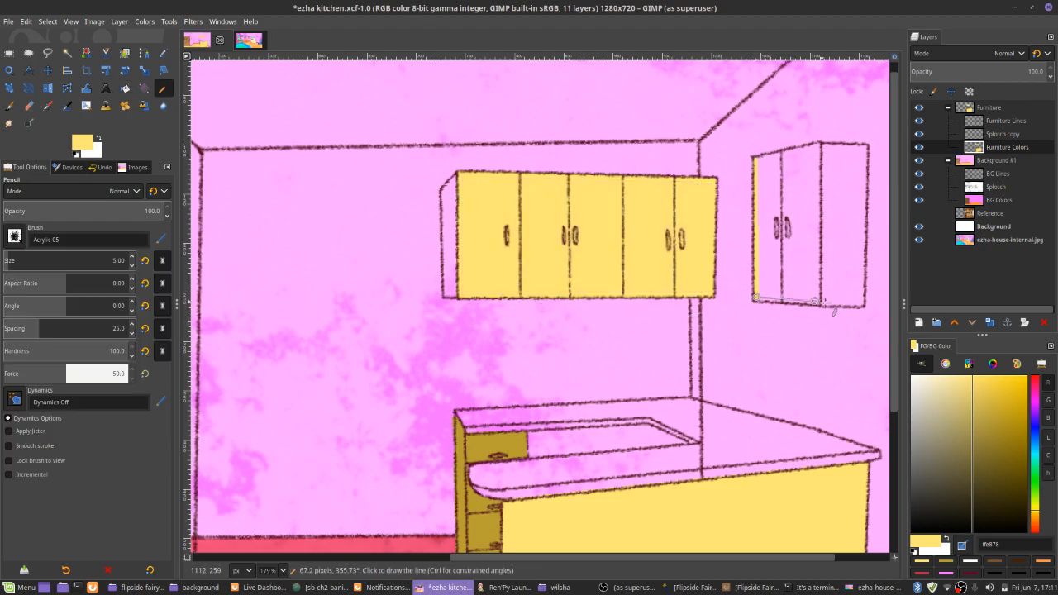
pyautogui.keyDown('shift'); pyautogui.click(818, 301); pyautogui.keyUp('shift')
pyautogui.keyDown('shift'); pyautogui.click(820, 144); pyautogui.keyUp('shift')
pyautogui.keyDown('shift'); pyautogui.click(755, 156); pyautogui.keyUp('shift')
pyautogui.hotkey('shift', 'b')
pyautogui.click(768, 174)
# Try recoloring the shaded drawer cabinet under the countertop with the muted yellow b7a75a
pyautogui.press('n')
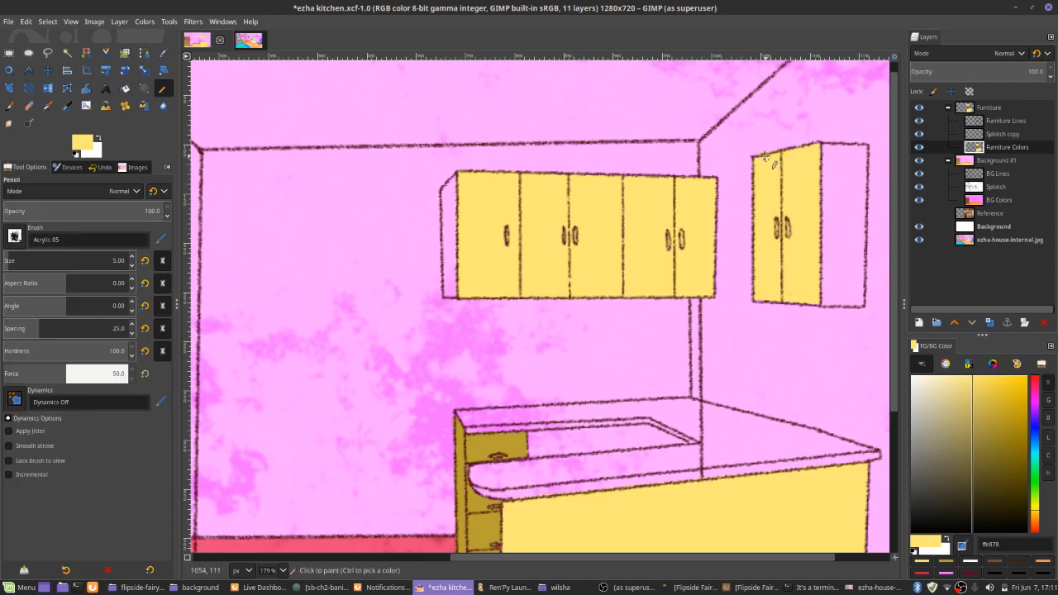
pyautogui.moveTo(1005, 429)
pyautogui.mouseDown()
pyautogui.moveTo(996, 460)
pyautogui.moveTo(977, 422)
pyautogui.mouseUp()
pyautogui.hotkey('shift', 'b')
pyautogui.click(496, 452)
pyautogui.moveTo(497, 471); pyautogui.dragTo(508, 365)
# Lighten the shade color to cab658 and refill the drawer cabinet under the countertop with it
pyautogui.press('n')
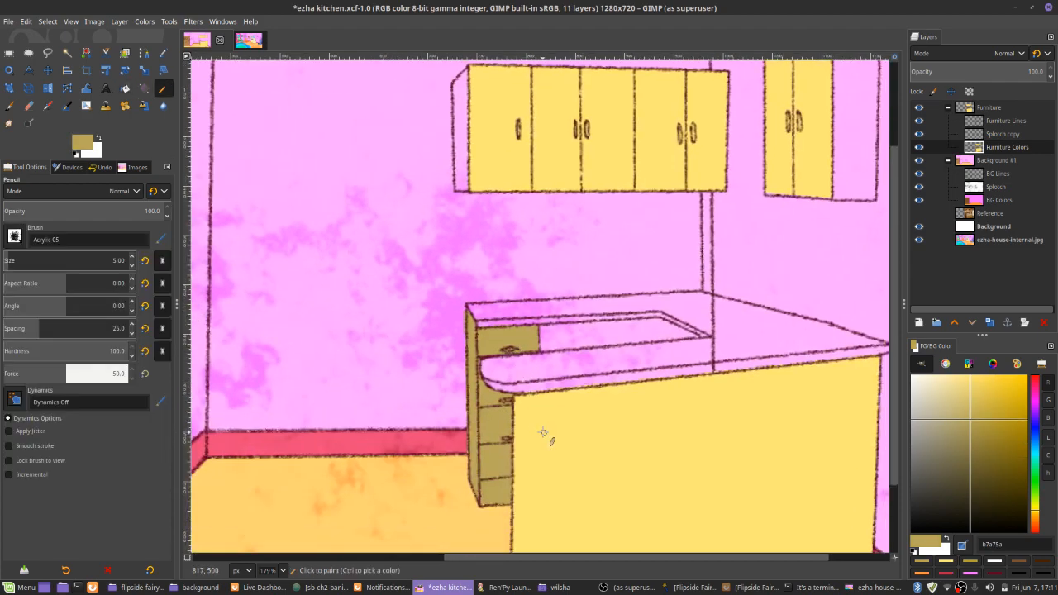
pyautogui.keyDown('ctrl'); pyautogui.click(541, 433); pyautogui.keyUp('ctrl')
pyautogui.hotkey('shift', 'b')
pyautogui.moveTo(974, 384); pyautogui.dragTo(977, 407)
pyautogui.click(512, 412)
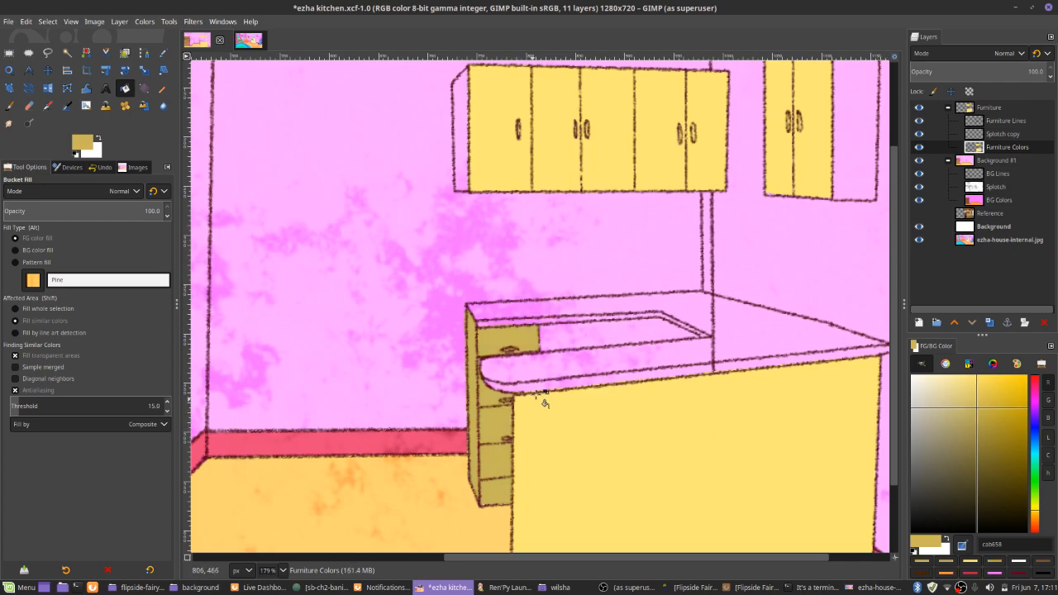
# Outline and fill the narrow side of the long wall cabinet with the cab658 shade
pyautogui.press('n')
pyautogui.scroll(5, 454, 75)
pyautogui.moveTo(451, 261); pyautogui.dragTo(497, 211)
pyautogui.moveTo(456, 239); pyautogui.dragTo(468, 185)
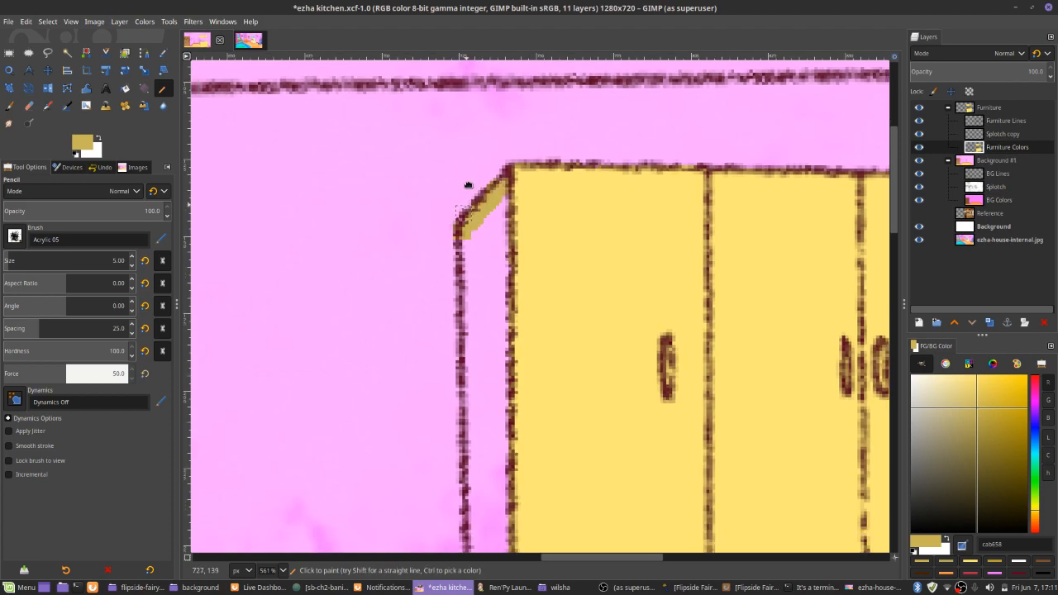
pyautogui.scroll(2, 468, 185)
pyautogui.moveTo(496, 223); pyautogui.dragTo(498, 546)
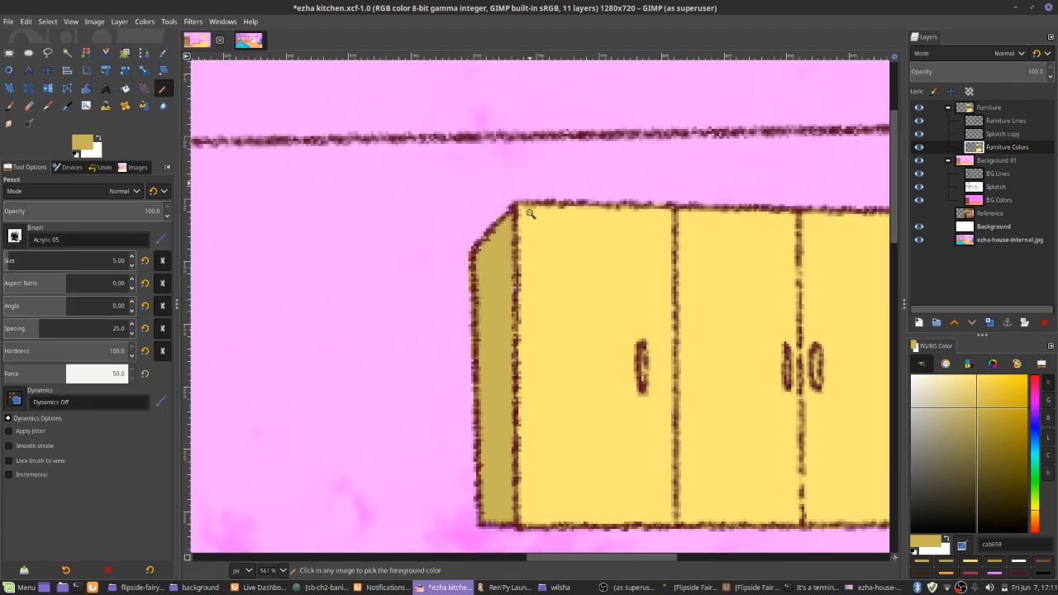
pyautogui.moveTo(529, 214); pyautogui.dragTo(570, 281)
# Outline and fill the side panel of the smaller wall cabinet with the same cab658 shade
pyautogui.moveTo(699, 347); pyautogui.dragTo(358, 358)
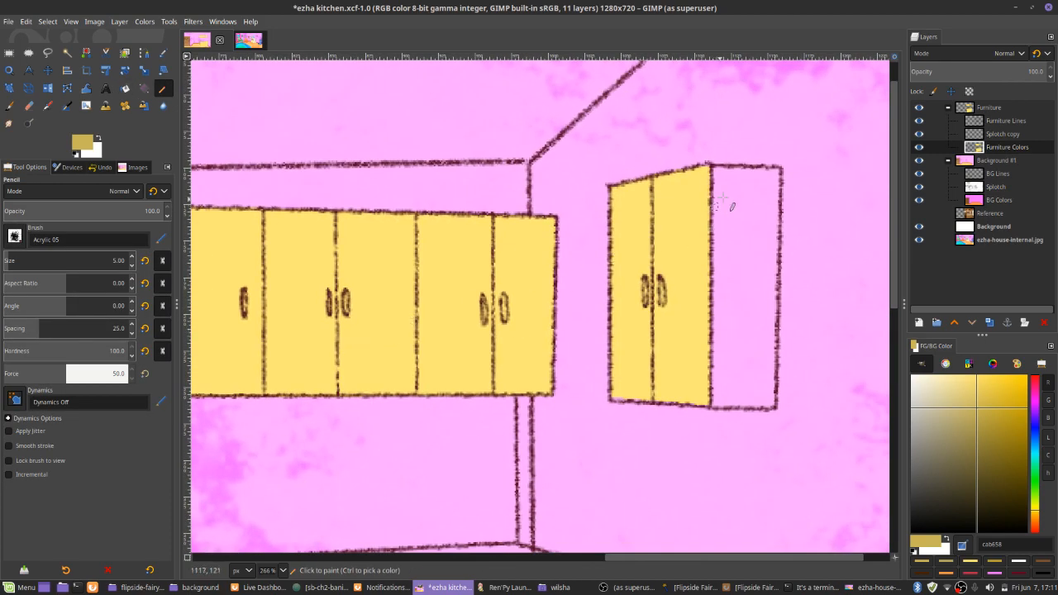
pyautogui.click(717, 172)
pyautogui.keyDown('shift'); pyautogui.click(777, 171); pyautogui.keyUp('shift')
pyautogui.keyDown('shift'); pyautogui.click(771, 404); pyautogui.keyUp('shift')
pyautogui.keyDown('shift'); pyautogui.click(712, 404); pyautogui.keyUp('shift')
pyautogui.keyDown('shift'); pyautogui.click(714, 171); pyautogui.keyUp('shift')
pyautogui.keyDown('ctrl'); pyautogui.scroll(-4, 714, 171); pyautogui.keyUp('ctrl')
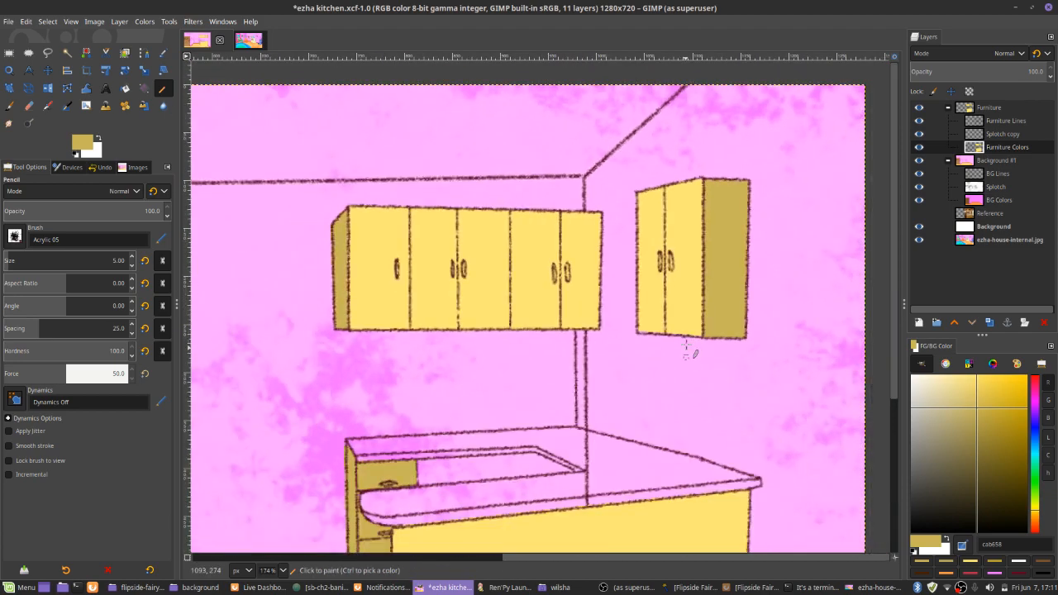
# Set the foreground to the pale beige dcd3a7 and trace the countertop's curved front edge and its right-hand edge
pyautogui.scroll(-3, 694, 207)
pyautogui.keyDown('ctrl'); pyautogui.scroll(4, 619, 206); pyautogui.keyUp('ctrl')
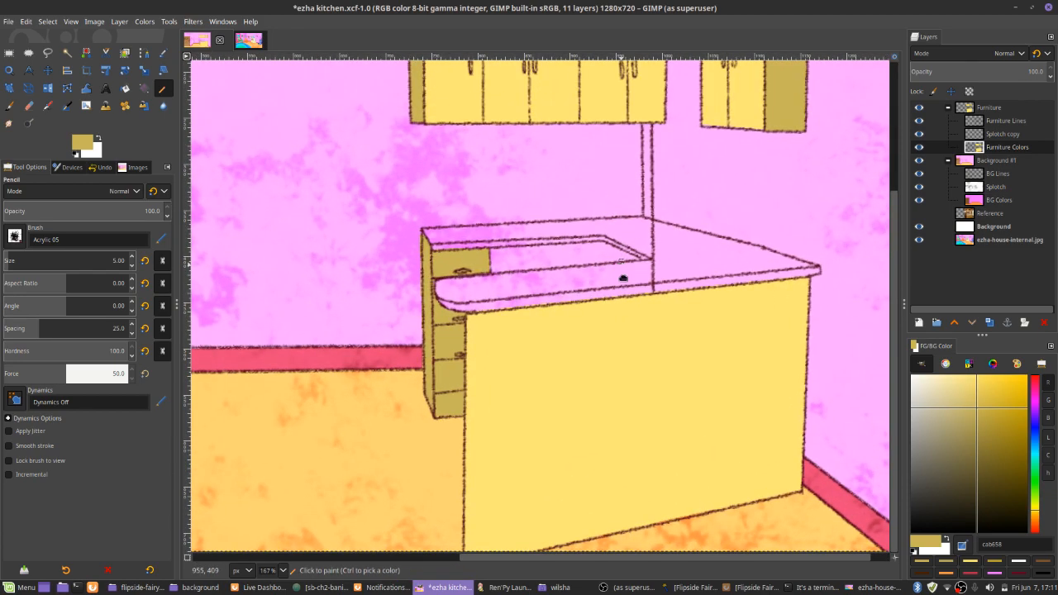
pyautogui.moveTo(678, 280); pyautogui.dragTo(687, 364)
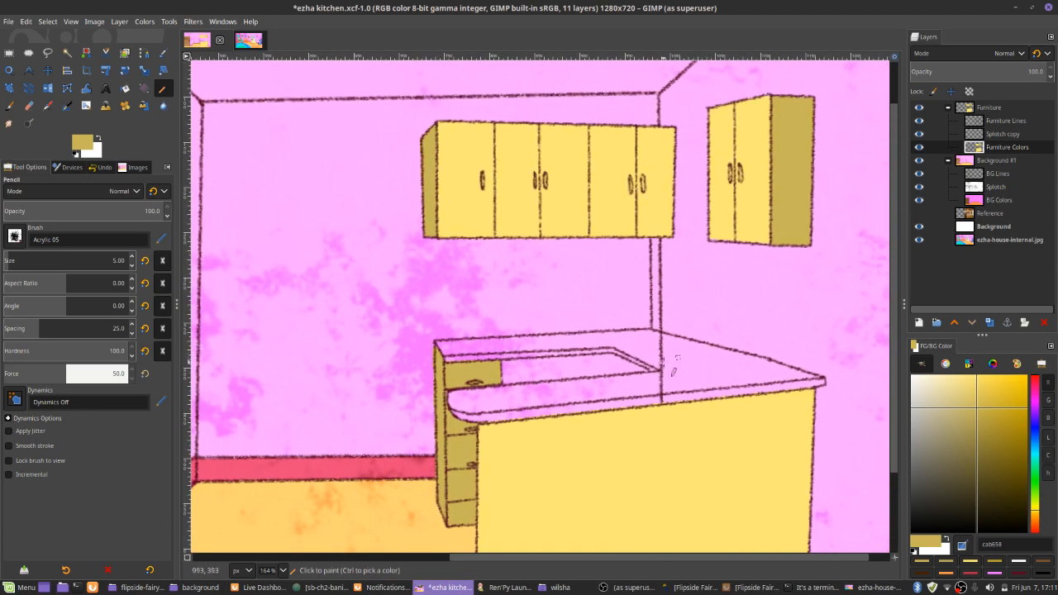
pyautogui.keyDown('ctrl'); pyautogui.scroll(5, 543, 387); pyautogui.keyUp('ctrl')
pyautogui.moveTo(973, 444); pyautogui.dragTo(939, 376)
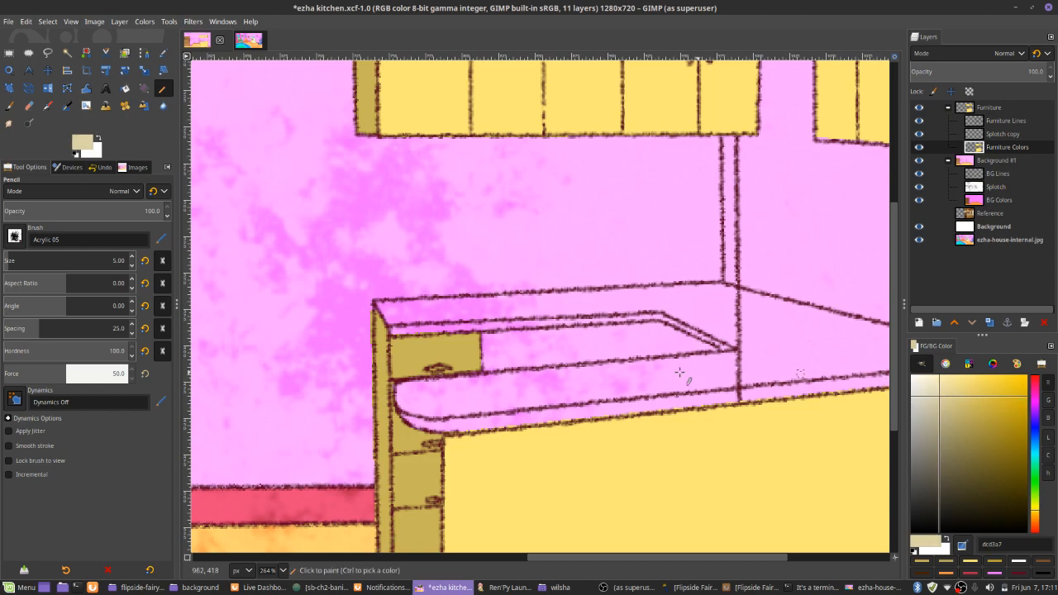
pyautogui.moveTo(402, 395); pyautogui.dragTo(398, 392)
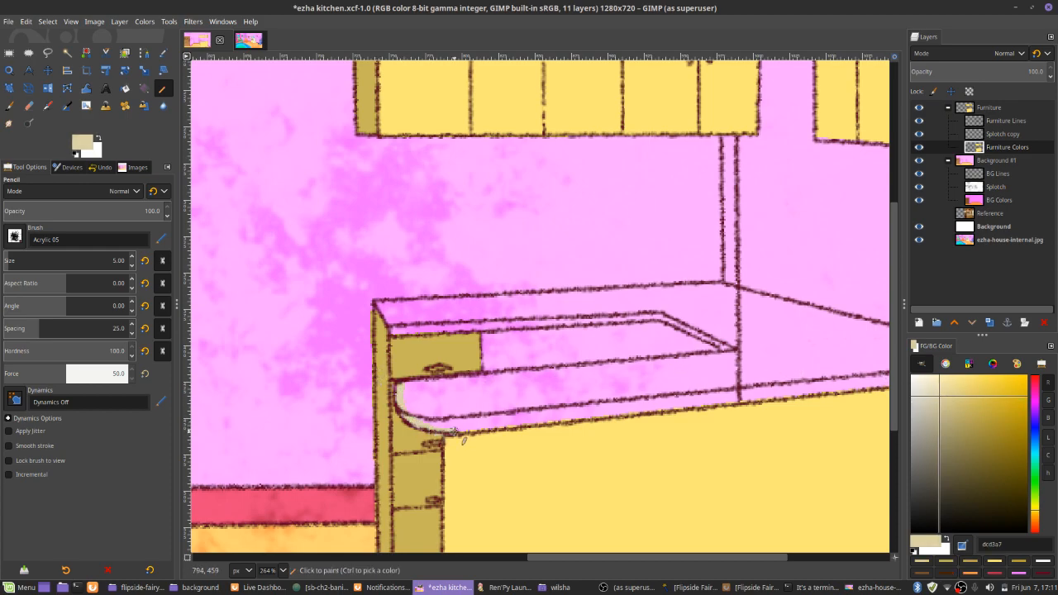
pyautogui.hscroll(5, 491, 418)
pyautogui.keyDown('shift'); pyautogui.click(816, 359); pyautogui.keyUp('shift')
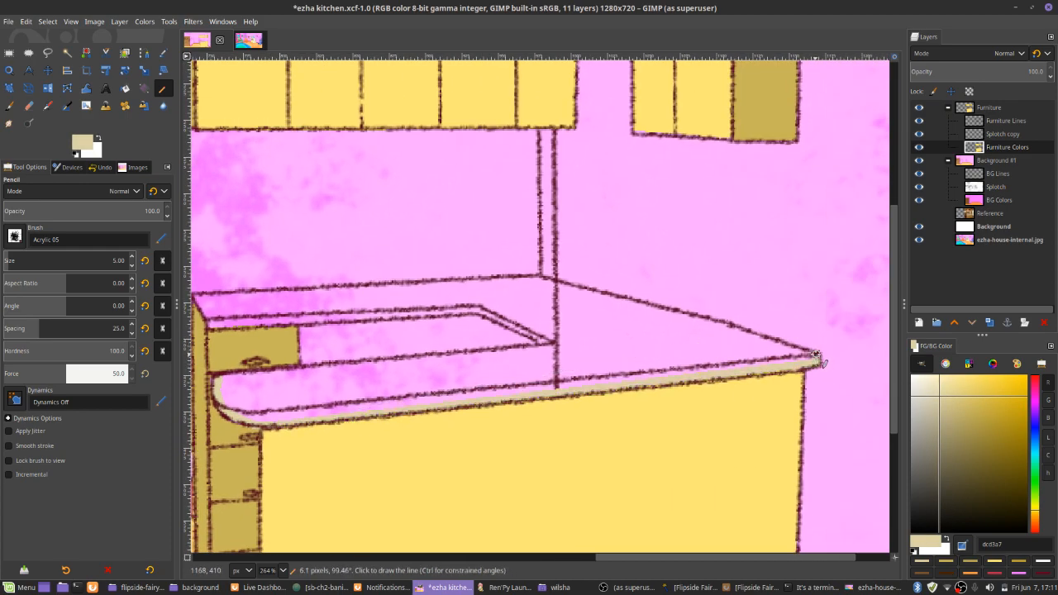
pyautogui.keyDown('shift'); pyautogui.click(542, 278); pyautogui.keyUp('shift')
# Trace the countertop's back edge and the rim of its opening in beige, then fill the countertop surface
pyautogui.hscroll(-5, 548, 297)
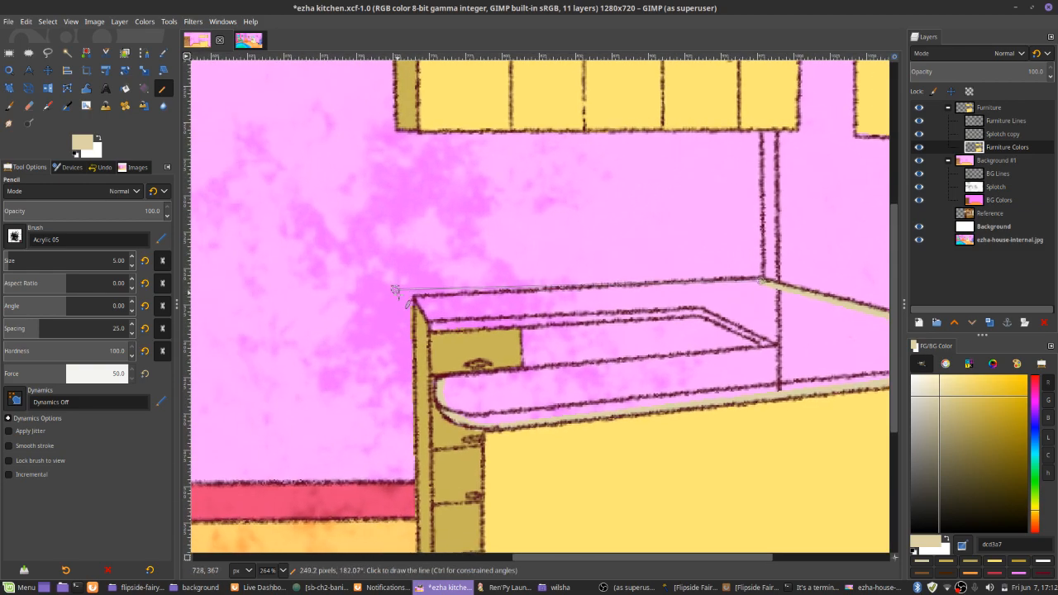
pyautogui.keyDown('shift'); pyautogui.click(415, 297); pyautogui.keyUp('shift')
pyautogui.click(432, 328)
pyautogui.keyDown('shift'); pyautogui.click(702, 310); pyautogui.keyUp('shift')
pyautogui.keyDown('shift'); pyautogui.click(773, 345); pyautogui.keyUp('shift')
pyautogui.keyDown('shift'); pyautogui.click(444, 383); pyautogui.keyUp('shift')
pyautogui.hotkey('shift', 'b')
pyautogui.click(471, 392)
pyautogui.press('n')
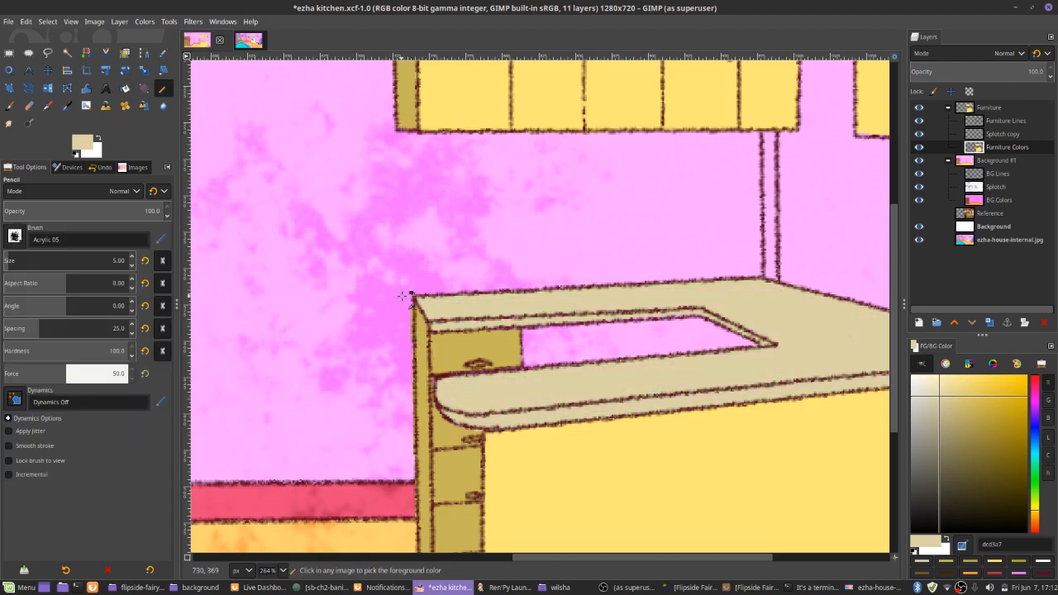
pyautogui.hotkey('shift', 'e')
pyautogui.scroll(-3, 408, 441)
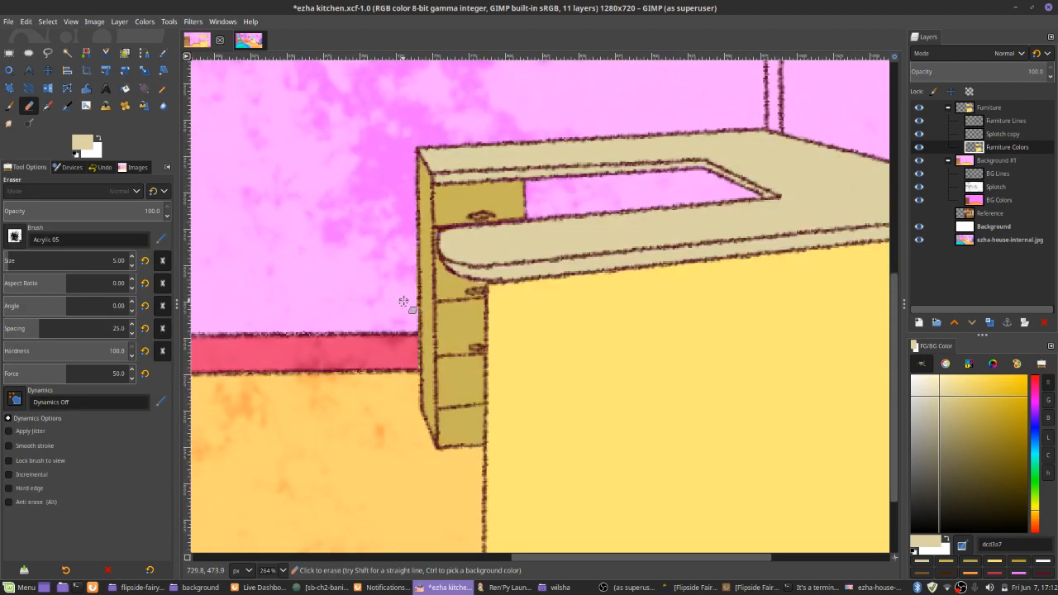
pyautogui.press('n')
pyautogui.keyDown('ctrl'); pyautogui.scroll(-8, 430, 324); pyautogui.keyUp('ctrl')
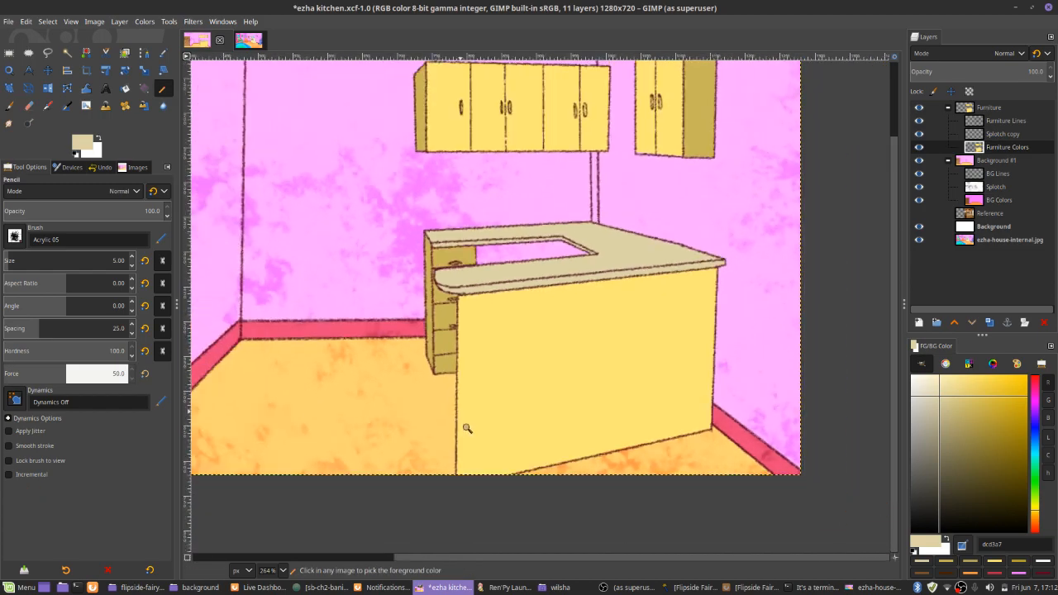
# On the Furniture Lines layer, outline a narrow side panel along the counter front's left edge in dark red 5f0022, angling its bottom corner
pyautogui.press('p')
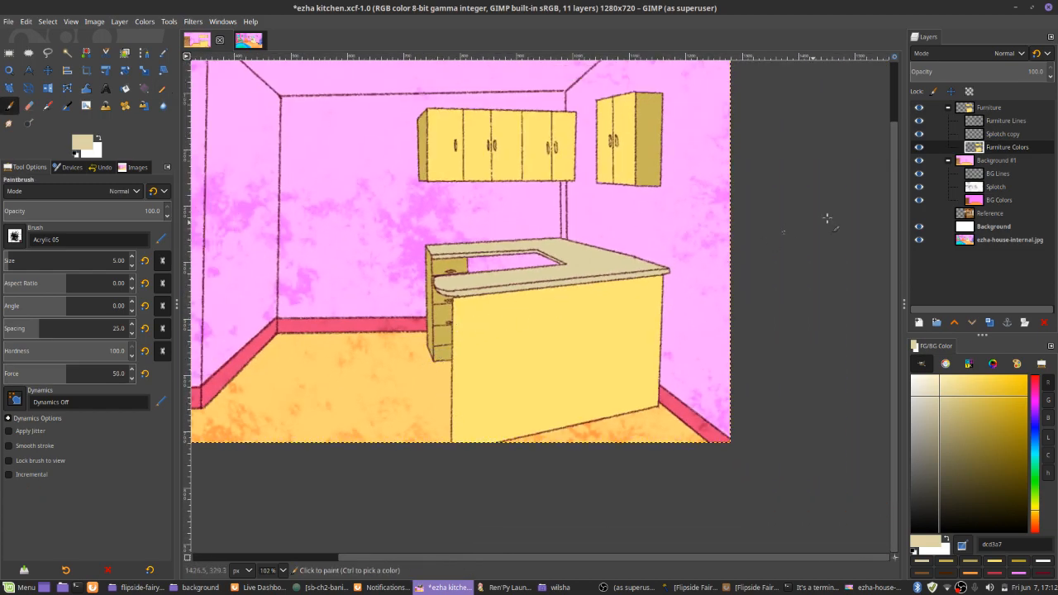
pyautogui.click(997, 121)
pyautogui.keyDown('ctrl'); pyautogui.moveTo(464, 352); pyautogui.dragTo(461, 340); pyautogui.keyUp('ctrl')
pyautogui.keyDown('ctrl'); pyautogui.scroll(4, 455, 330); pyautogui.keyUp('ctrl')
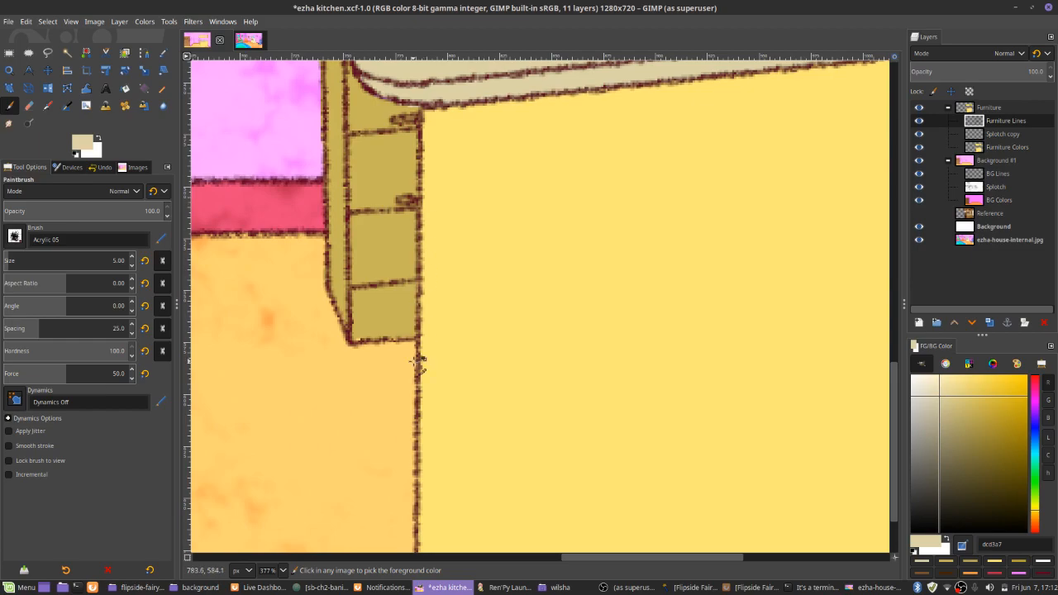
pyautogui.keyDown('ctrl'); pyautogui.click(409, 273); pyautogui.keyUp('ctrl')
pyautogui.keyDown('ctrl'); pyautogui.scroll(-3, 405, 273); pyautogui.keyUp('ctrl')
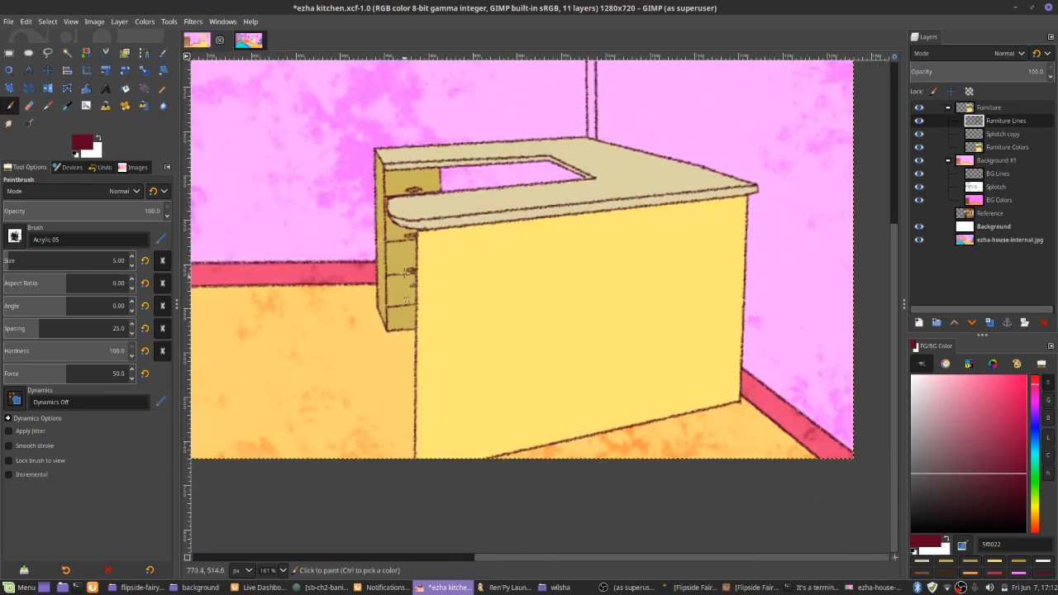
pyautogui.keyDown('shift'); pyautogui.click(402, 450); pyautogui.keyUp('shift')
pyautogui.keyDown('shift'); pyautogui.click(419, 465); pyautogui.keyUp('shift')
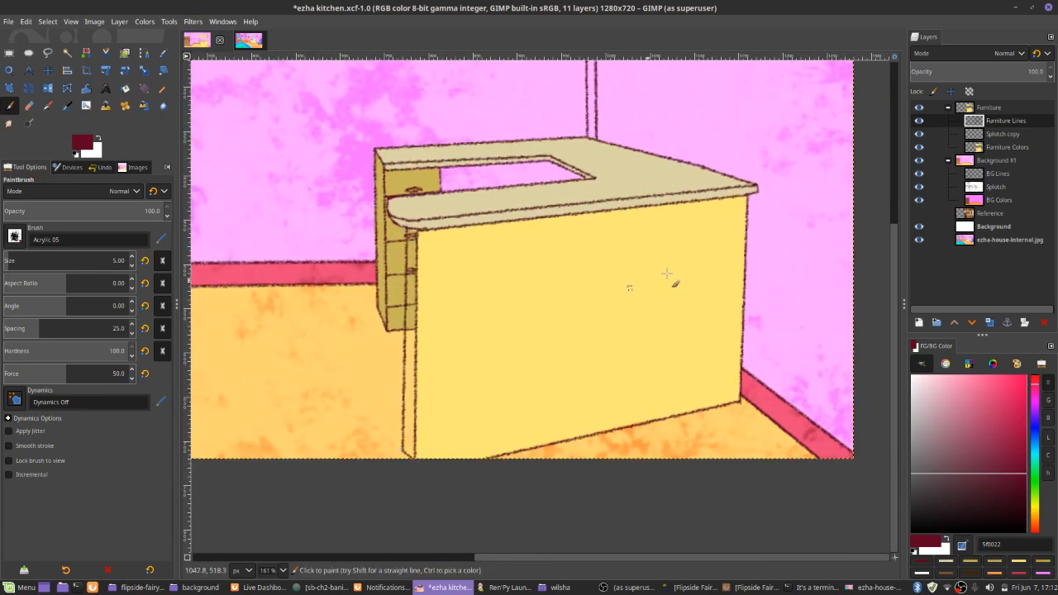
# On the Furniture Colors layer, trace the counter's narrow side panel in cab658 and fill it with the same shade
pyautogui.press('n')
pyautogui.click(1000, 149)
pyautogui.keyDown('ctrl'); pyautogui.click(386, 252); pyautogui.keyUp('ctrl')
pyautogui.click(408, 232)
pyautogui.keyDown('shift'); pyautogui.click(403, 449); pyautogui.keyUp('shift')
pyautogui.keyDown('shift'); pyautogui.click(412, 455); pyautogui.keyUp('shift')
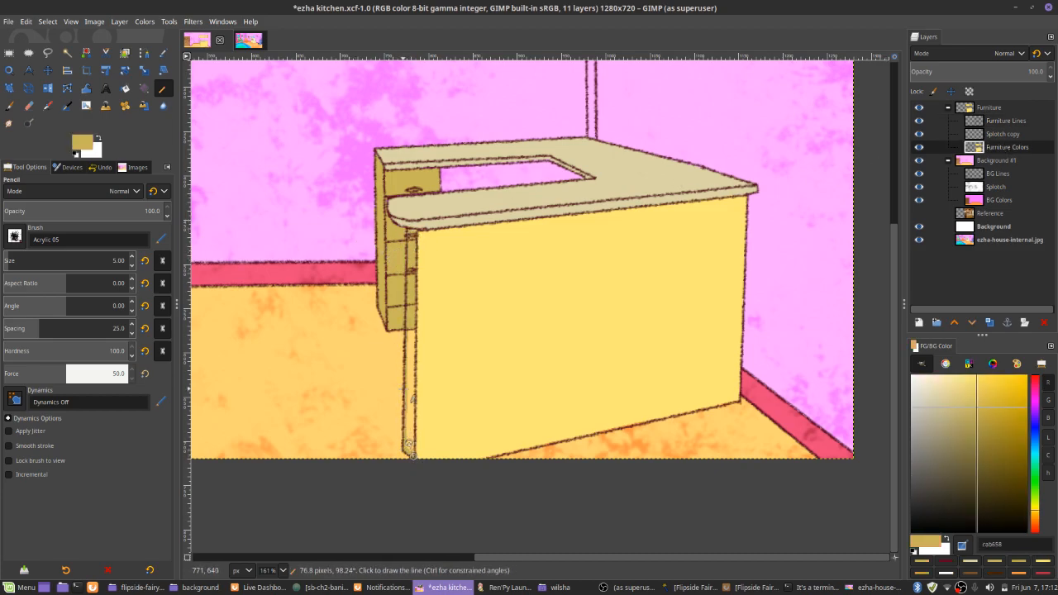
pyautogui.keyDown('shift'); pyautogui.click(414, 234); pyautogui.keyUp('shift')
pyautogui.hotkey('shift', 'b')
pyautogui.click(410, 354)
# Erase the drawer and handle lines that cross the counter's new side panel on the Furniture Lines layer
pyautogui.press('n')
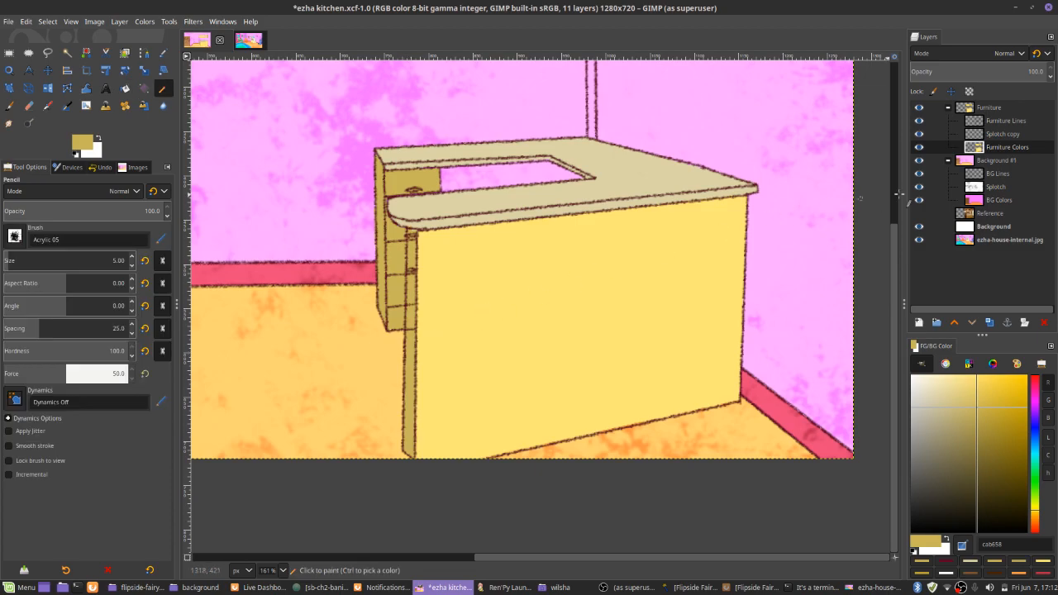
pyautogui.click(1009, 123)
pyautogui.hotkey('shift', 'e')
pyautogui.scroll(5, 413, 299)
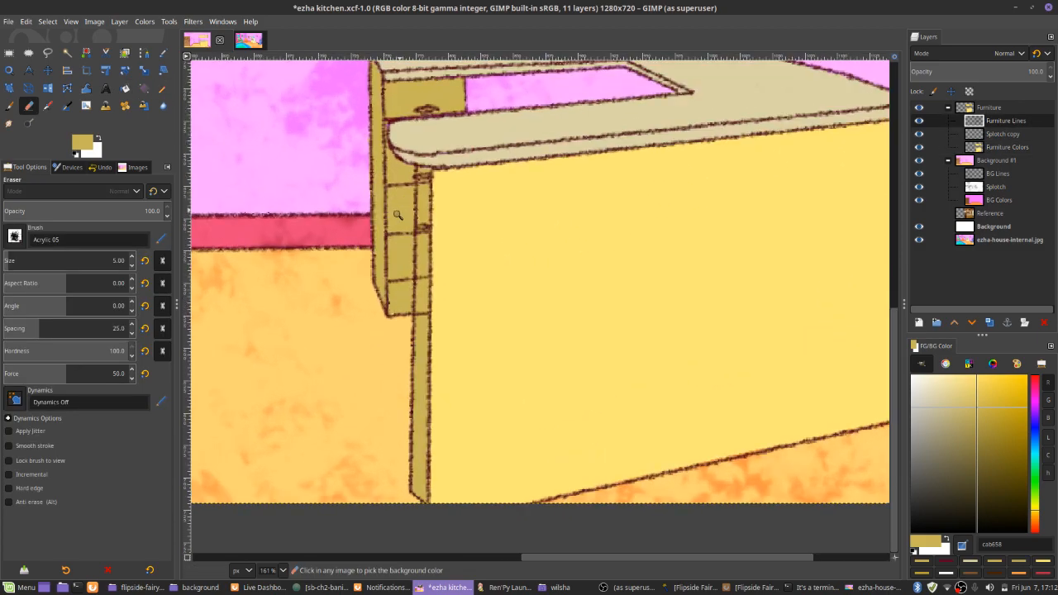
pyautogui.scroll(2, 501, 177)
pyautogui.moveTo(510, 386); pyautogui.dragTo(526, 370)
pyautogui.moveTo(505, 98)
pyautogui.mouseDown()
pyautogui.moveTo(519, 303)
pyautogui.moveTo(534, 286)
pyautogui.moveTo(539, 313)
pyautogui.mouseUp()
pyautogui.moveTo(533, 223); pyautogui.dragTo(532, 312)
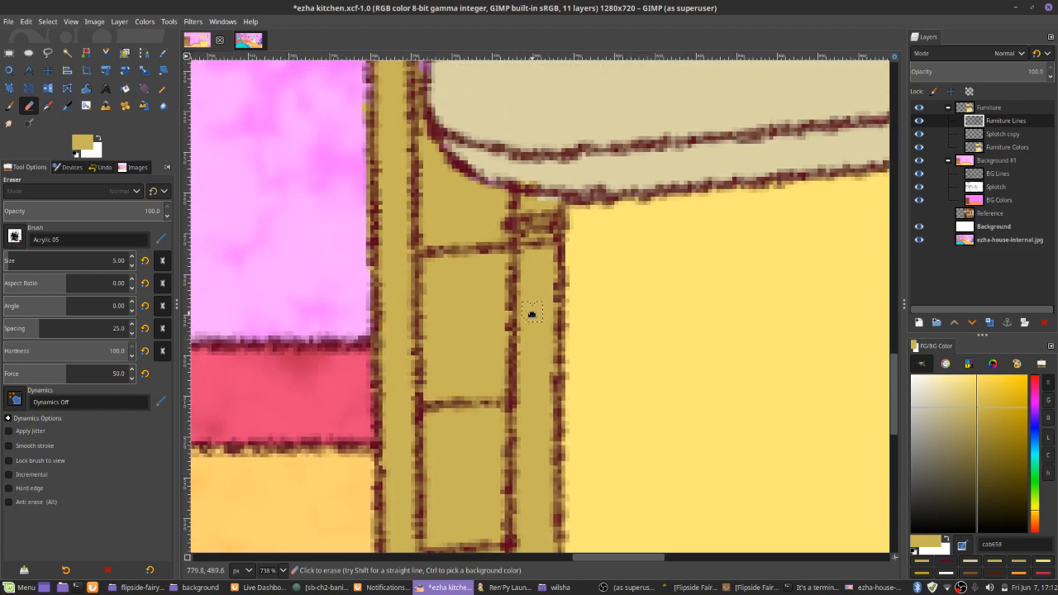
pyautogui.moveTo(528, 263)
pyautogui.mouseDown()
pyautogui.moveTo(545, 219)
pyautogui.moveTo(538, 272)
pyautogui.mouseUp()
pyautogui.scroll(-10, 541, 364)
pyautogui.scroll(-4, 549, 460)
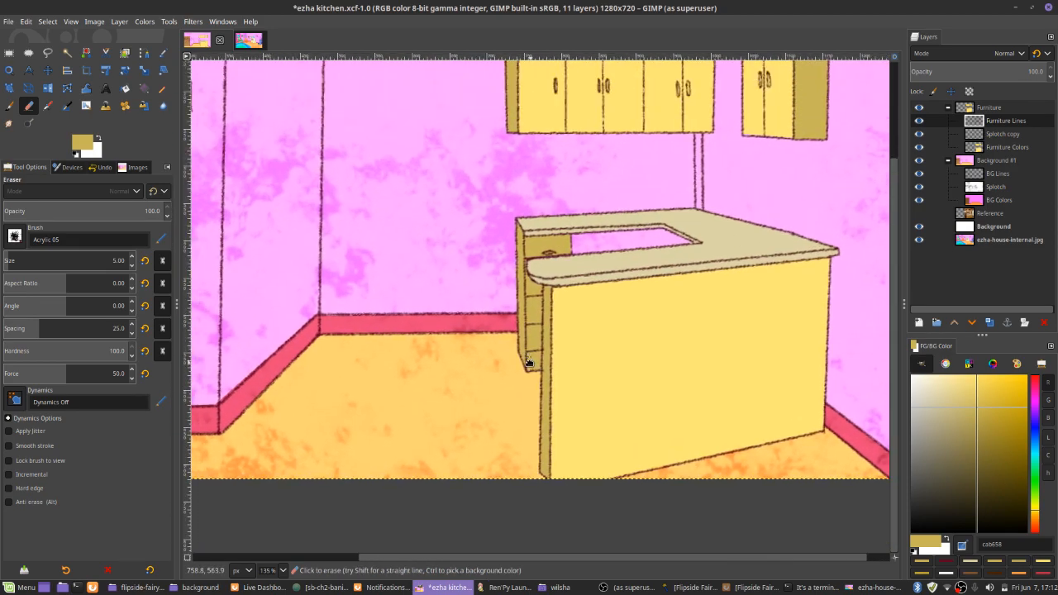
# Save the kitchen image and set the paintbrush foreground to the dark red outline color 5f0022
pyautogui.press('p')
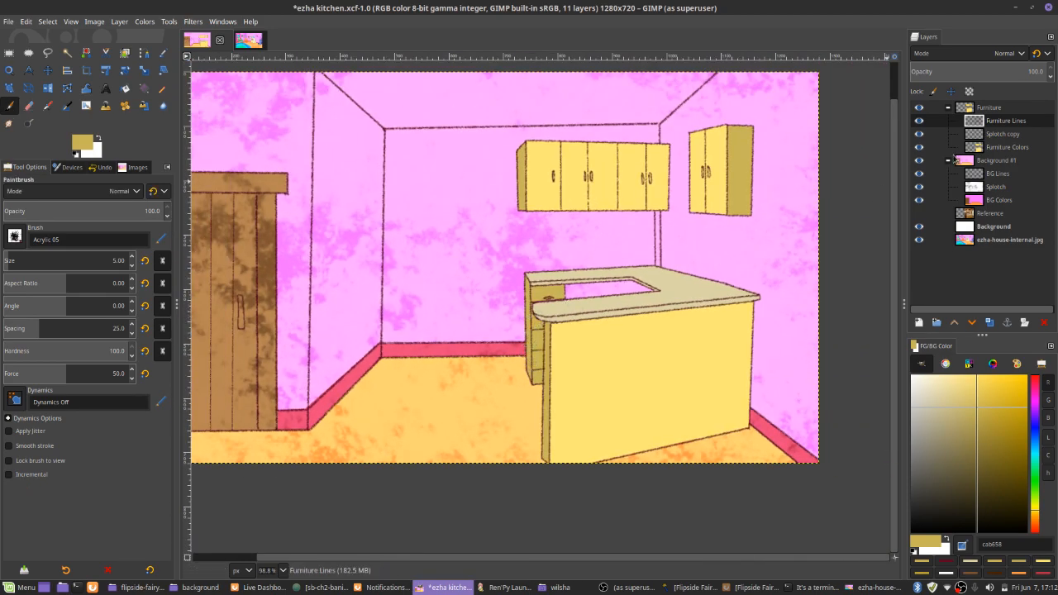
pyautogui.hotkey('ctrl', 's')
pyautogui.moveTo(538, 245)
pyautogui.mouseDown()
pyautogui.moveTo(570, 276)
pyautogui.moveTo(685, 281)
pyautogui.moveTo(598, 279)
pyautogui.mouseUp()
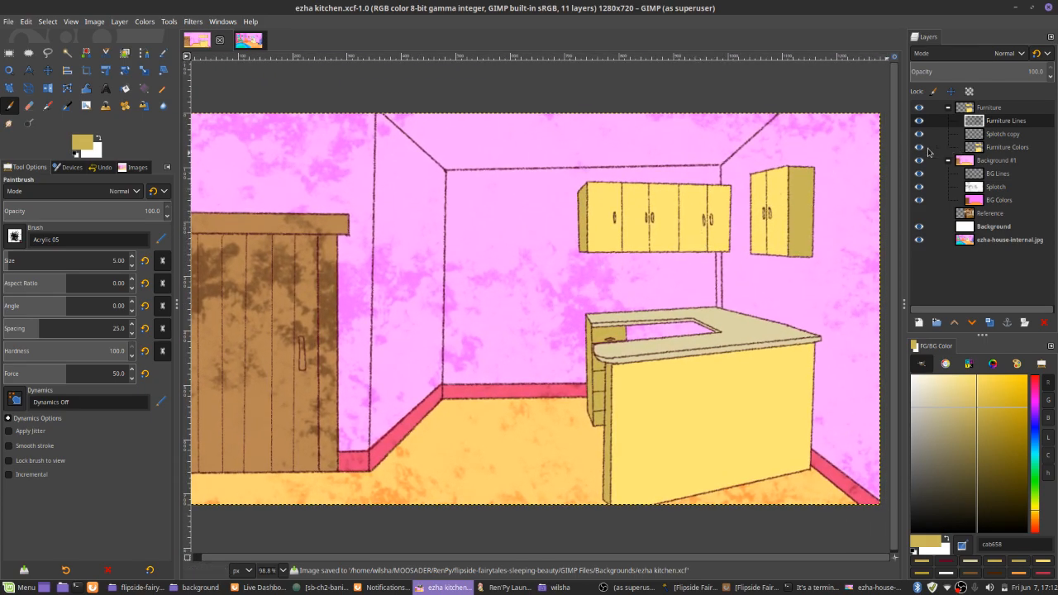
pyautogui.scroll(3, 579, 165)
pyautogui.scroll(2, 596, 169)
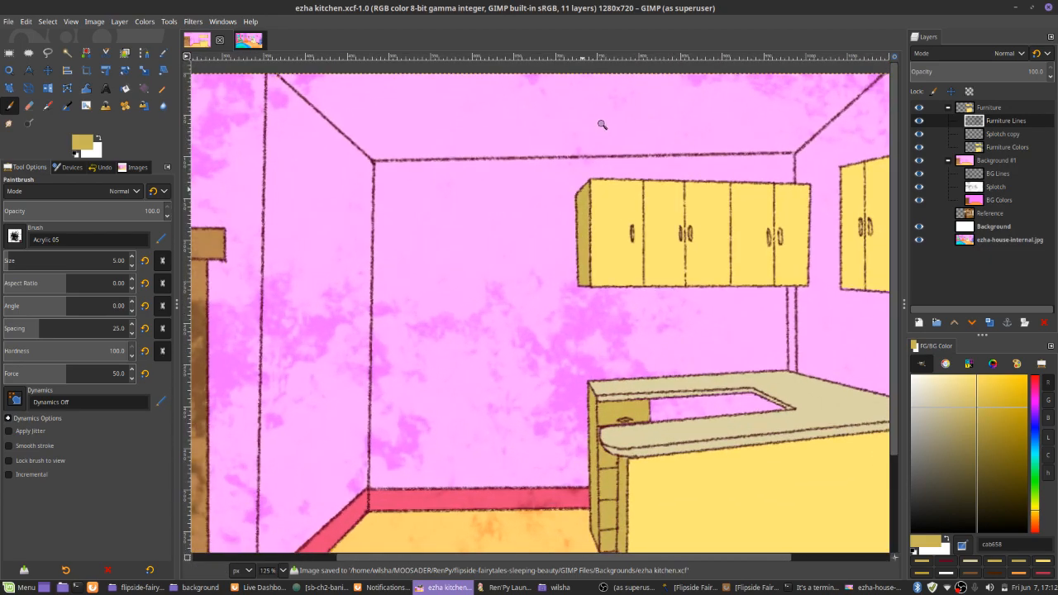
pyautogui.keyDown('ctrl'); pyautogui.click(596, 169); pyautogui.keyUp('ctrl')
pyautogui.scroll(-5, 599, 177)
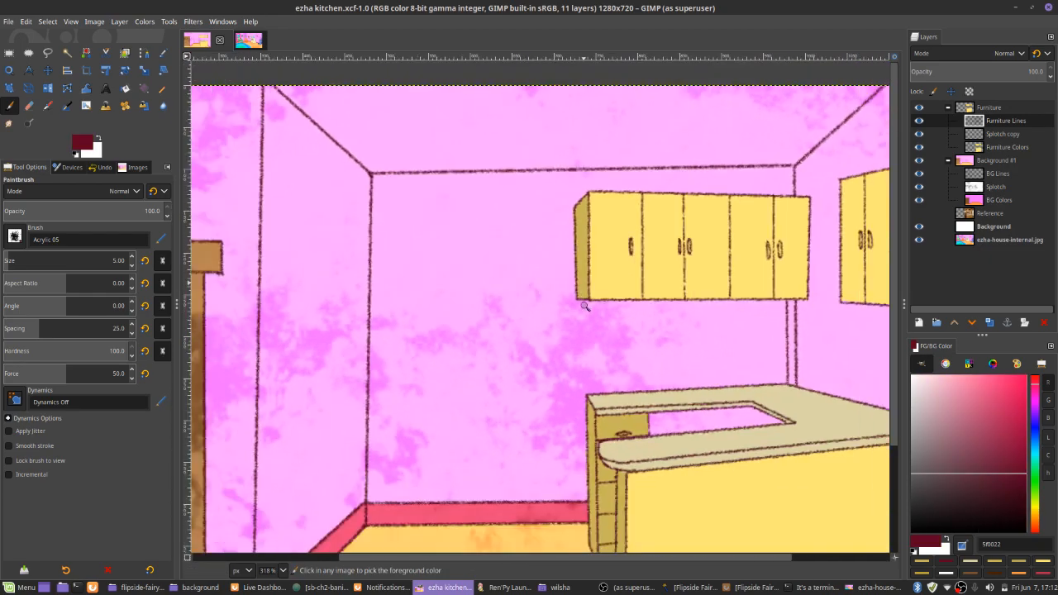
pyautogui.hotkey('ctrl', 's')
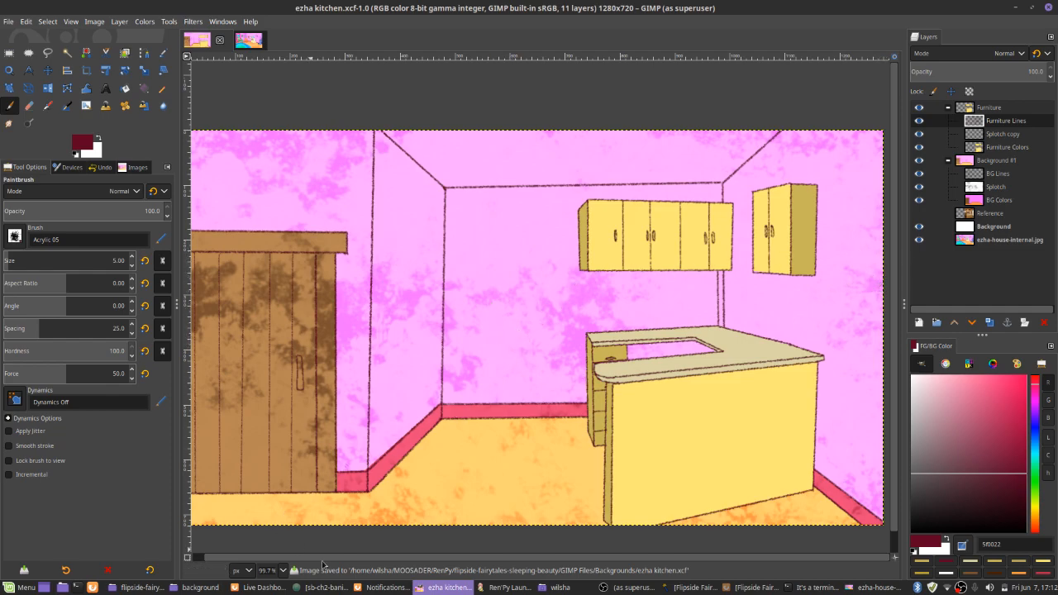
# Switch to Firefox and run an image search for "medieval kitchen" in a new tab
pyautogui.click(359, 587)
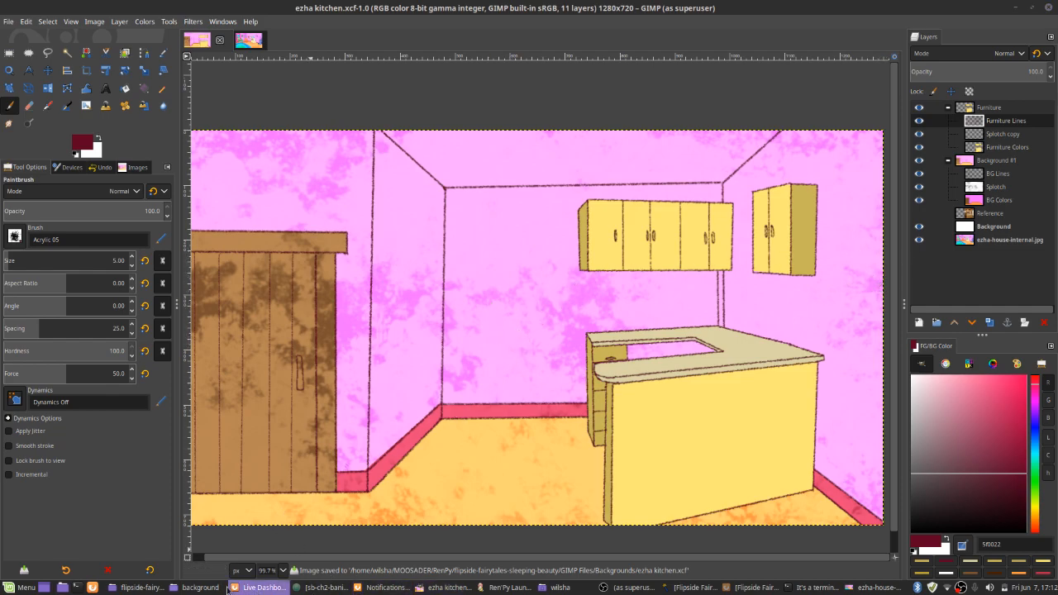
pyautogui.click(734, 587)
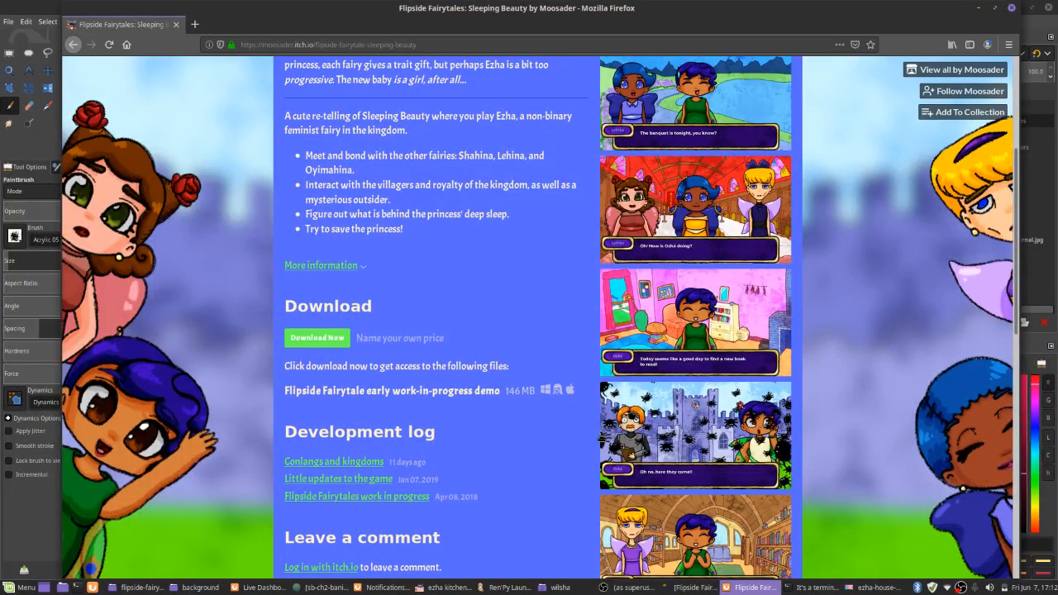
pyautogui.hotkey('ctrl', 't')
pyautogui.write('medi')
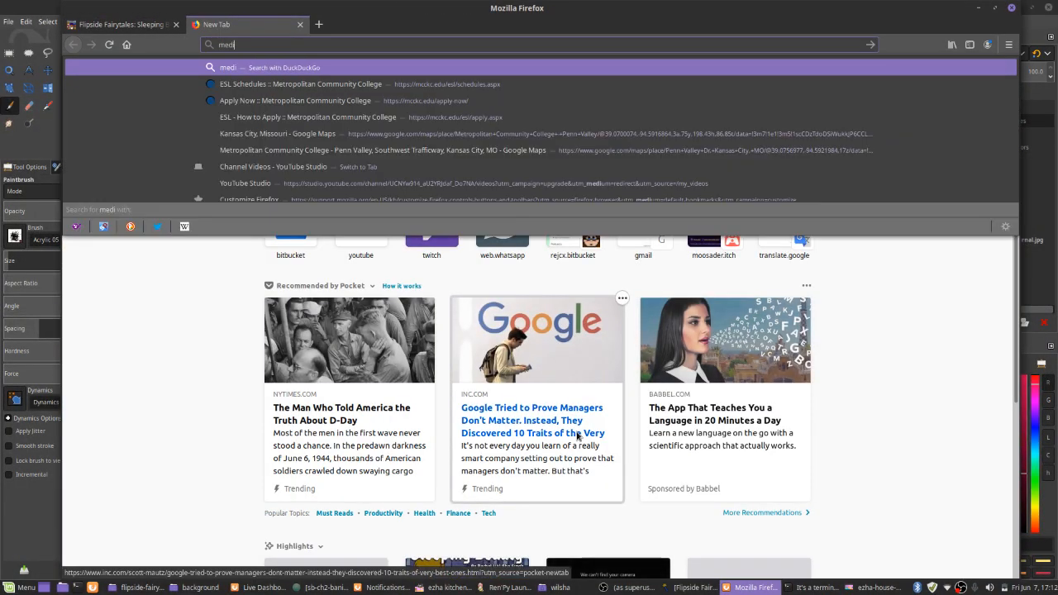
pyautogui.write('eval kitchen !i')
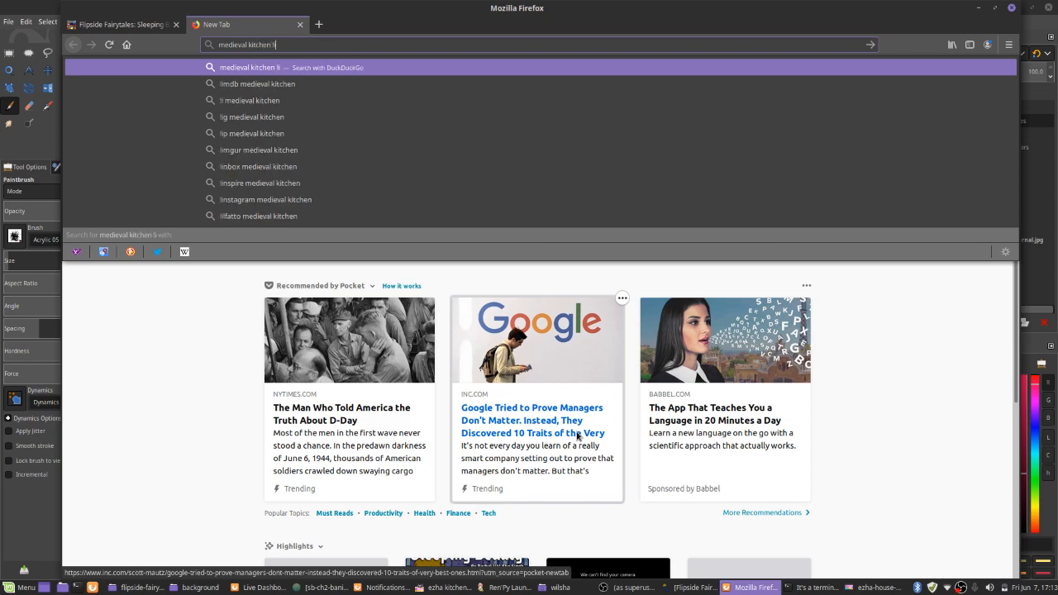
pyautogui.press('Return')
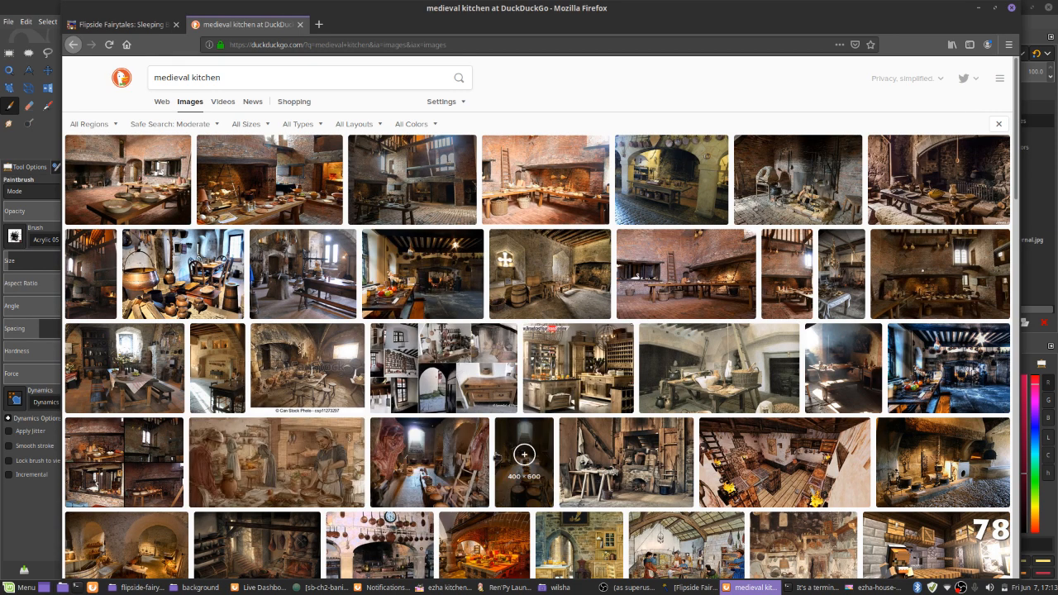
# Examine enlarged previews of three medieval kitchen photos for furnishing ideas, then return to GIMP
pyautogui.click(412, 303)
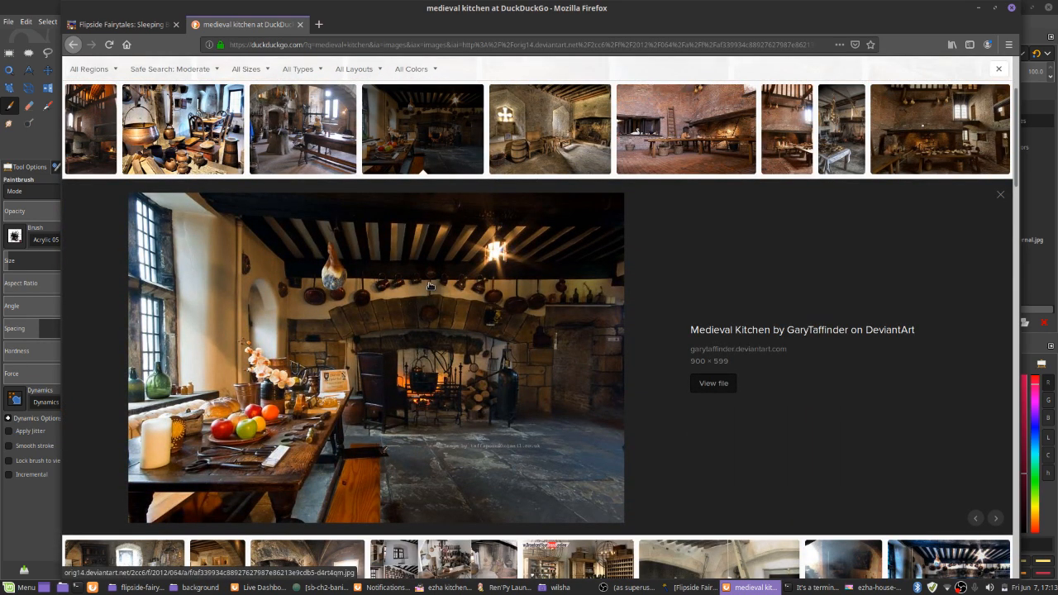
pyautogui.click(209, 126)
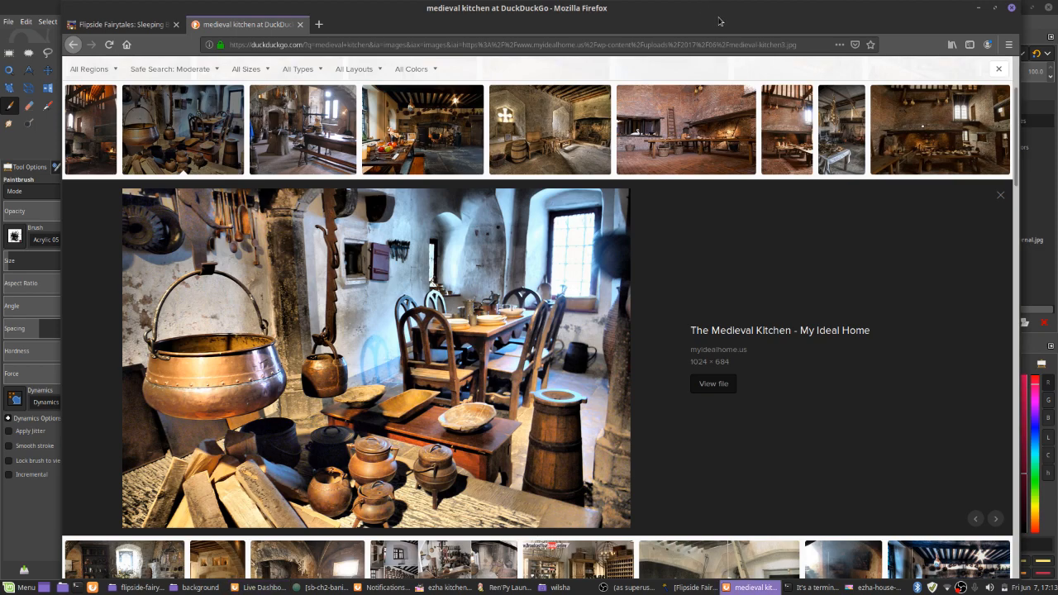
pyautogui.moveTo(885, 30); pyautogui.dragTo(824, 29)
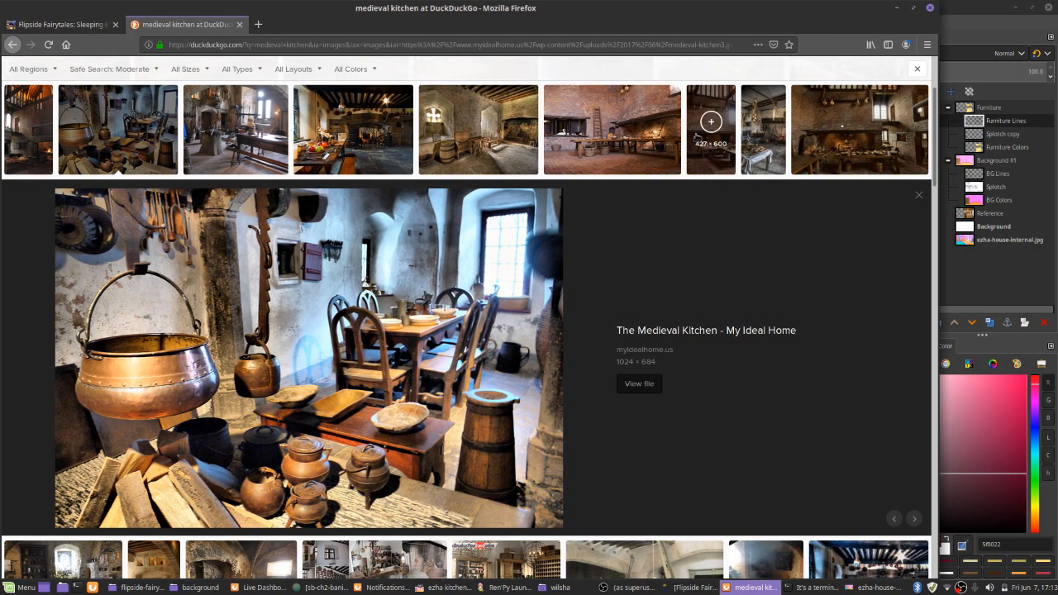
pyautogui.click(697, 137)
pyautogui.click(635, 157)
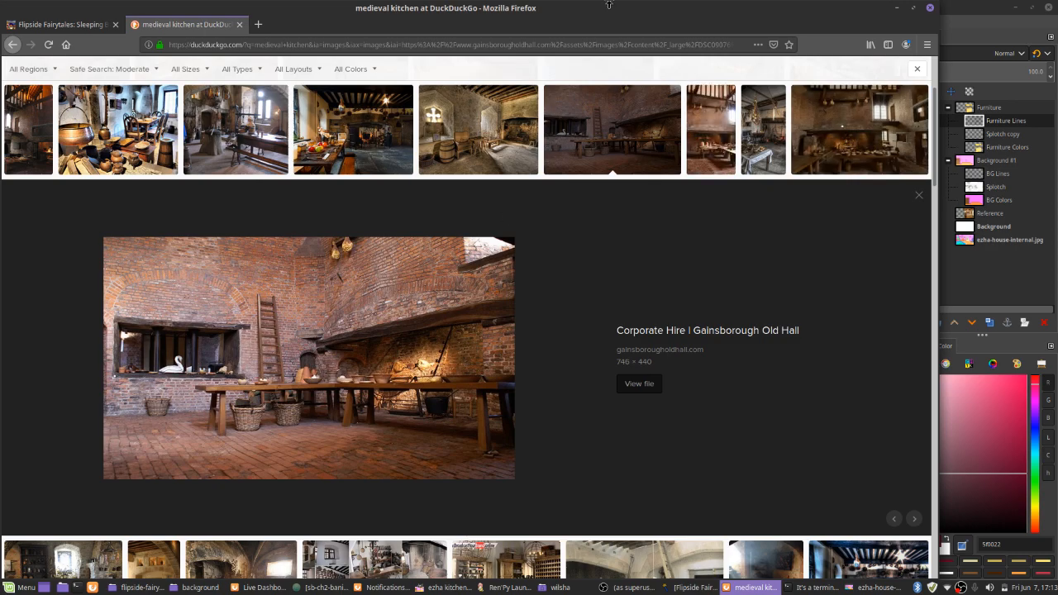
pyautogui.click(963, 36)
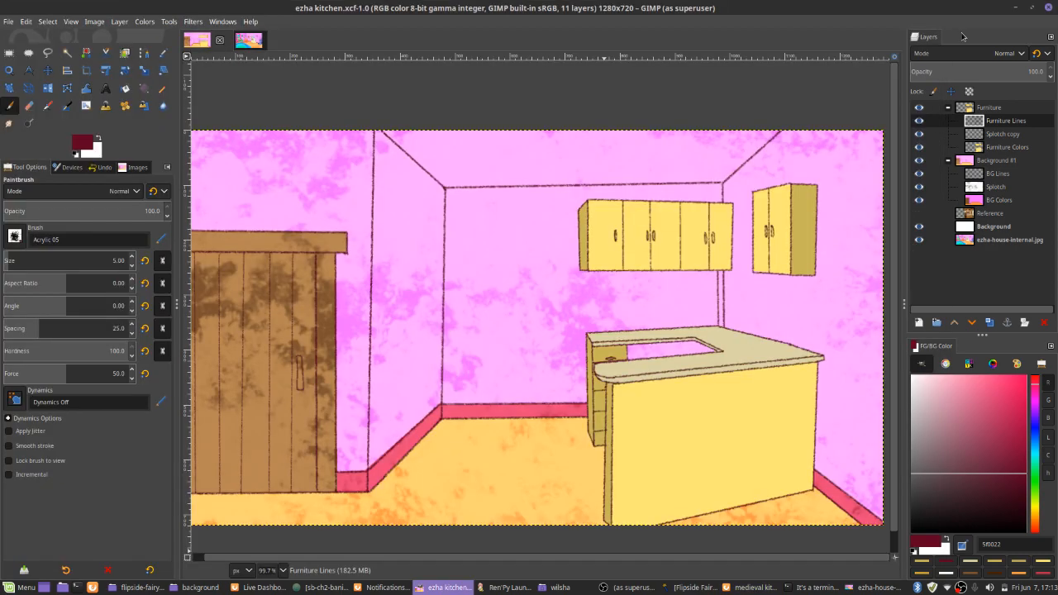
# On the BG Lines layer, outline a thin horizontal rectangle about 198 px wide in the middle of the back wall
pyautogui.scroll(3, 413, 335)
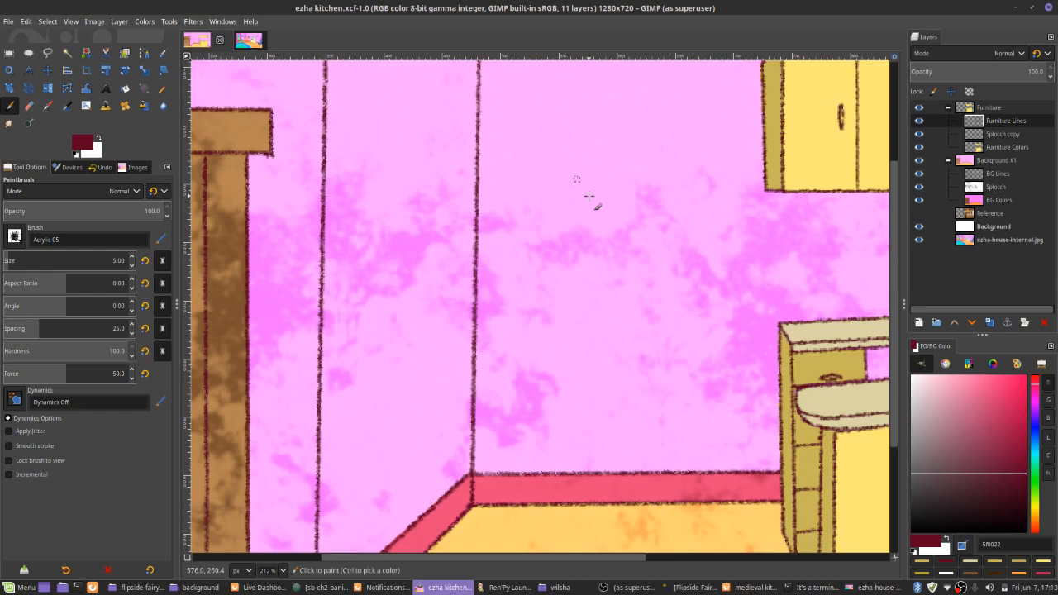
pyautogui.scroll(-3, 588, 196)
pyautogui.hscroll(5, 655, 258)
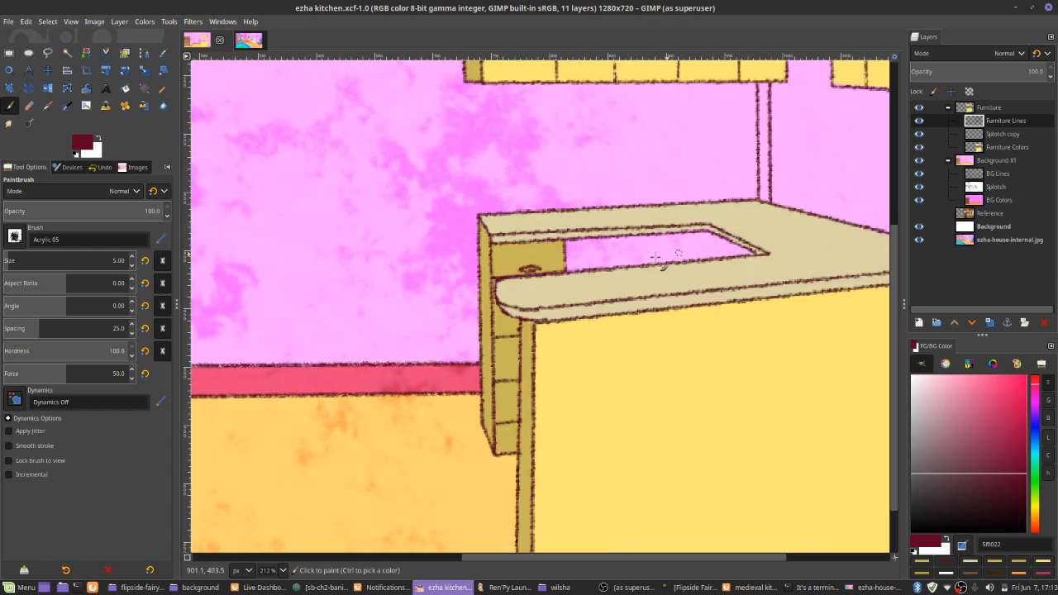
pyautogui.scroll(2, 655, 258)
pyautogui.hscroll(-4, 484, 291)
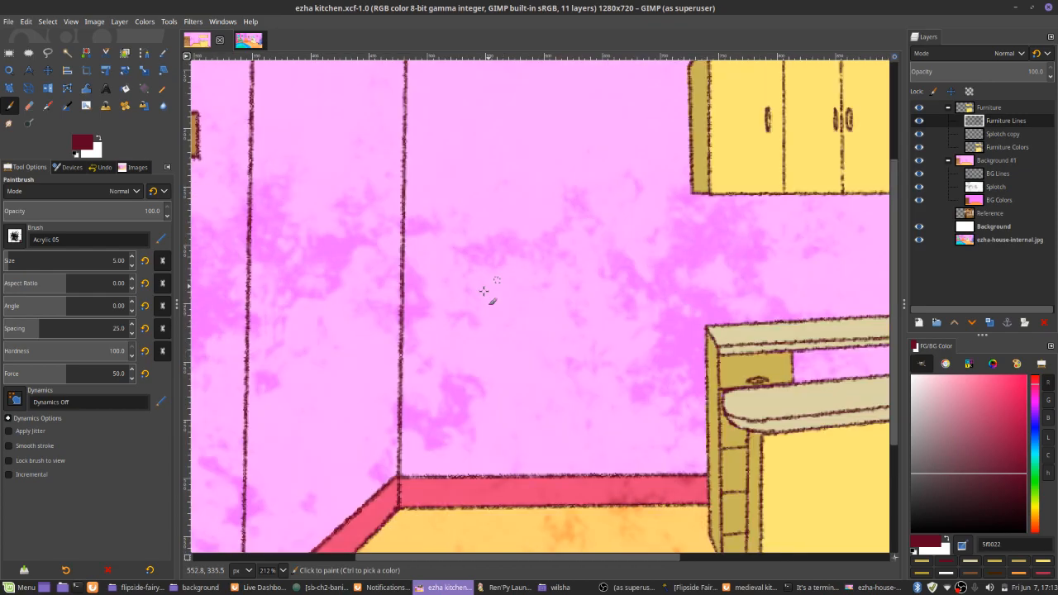
pyautogui.click(997, 174)
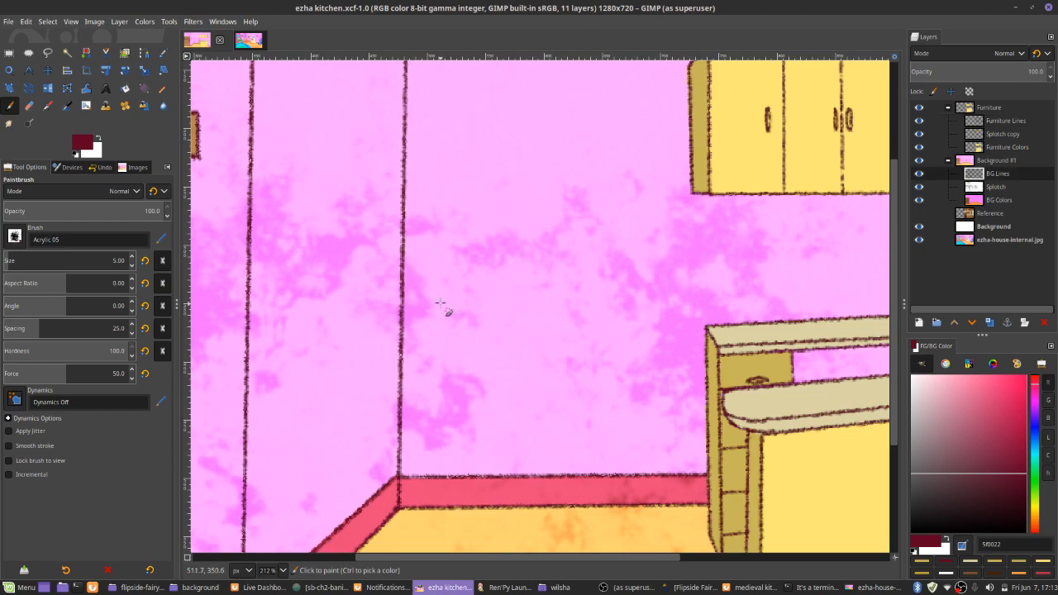
pyautogui.click(431, 290)
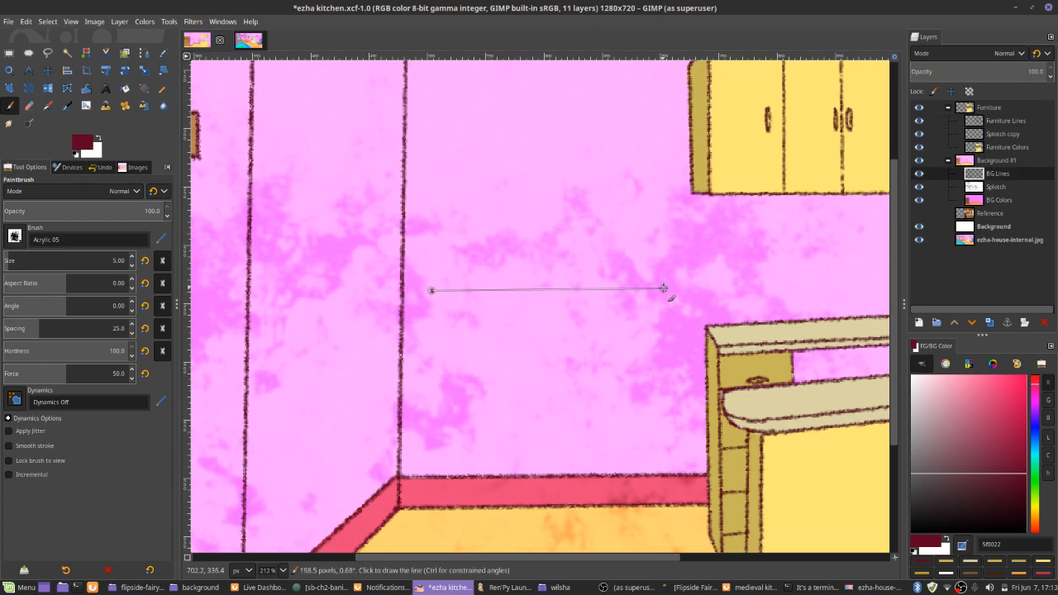
pyautogui.keyDown('shift'); pyautogui.click(663, 289); pyautogui.keyUp('shift')
pyautogui.keyDown('shift'); pyautogui.click(663, 321); pyautogui.keyUp('shift')
pyautogui.keyDown('shift'); pyautogui.click(431, 320); pyautogui.keyUp('shift')
pyautogui.keyDown('shift'); pyautogui.click(431, 290); pyautogui.keyUp('shift')
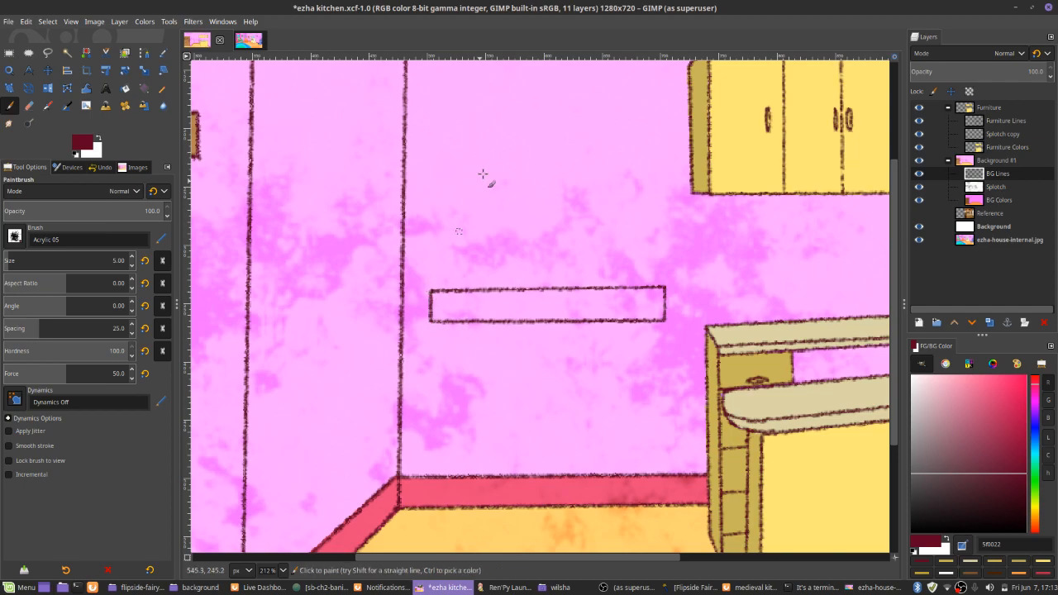
# Outline a matching thin horizontal rectangle higher on the back wall, directly above the first one
pyautogui.scroll(2, 471, 202)
pyautogui.click(430, 182)
pyautogui.keyDown('shift'); pyautogui.click(430, 211); pyautogui.keyUp('shift')
pyautogui.keyDown('shift'); pyautogui.click(666, 210); pyautogui.keyUp('shift')
pyautogui.keyDown('shift'); pyautogui.click(667, 180); pyautogui.keyUp('shift')
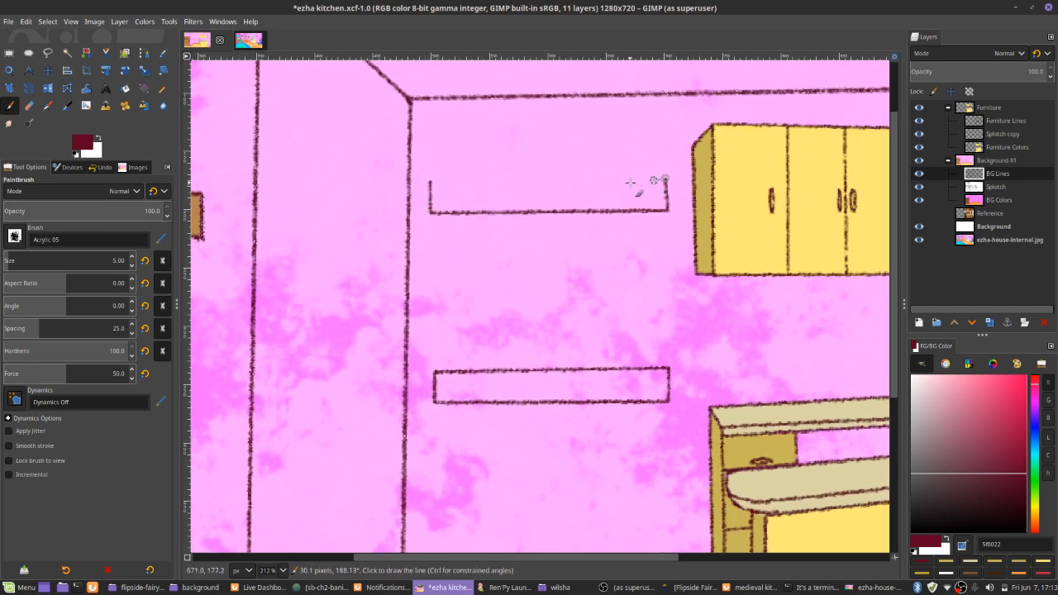
pyautogui.keyDown('shift'); pyautogui.click(429, 181); pyautogui.keyUp('shift')
# Connect the two thin wall rectangles with a vertical line set slightly inward at each end
pyautogui.click(447, 214)
pyautogui.keyDown('shift'); pyautogui.click(447, 371); pyautogui.keyUp('shift')
pyautogui.click(653, 214)
pyautogui.keyDown('shift'); pyautogui.click(657, 367); pyautogui.keyUp('shift')
pyautogui.click(434, 402)
pyautogui.keyDown('shift'); pyautogui.click(428, 396); pyautogui.keyUp('shift')
pyautogui.keyDown('shift'); pyautogui.click(427, 374); pyautogui.keyUp('shift')
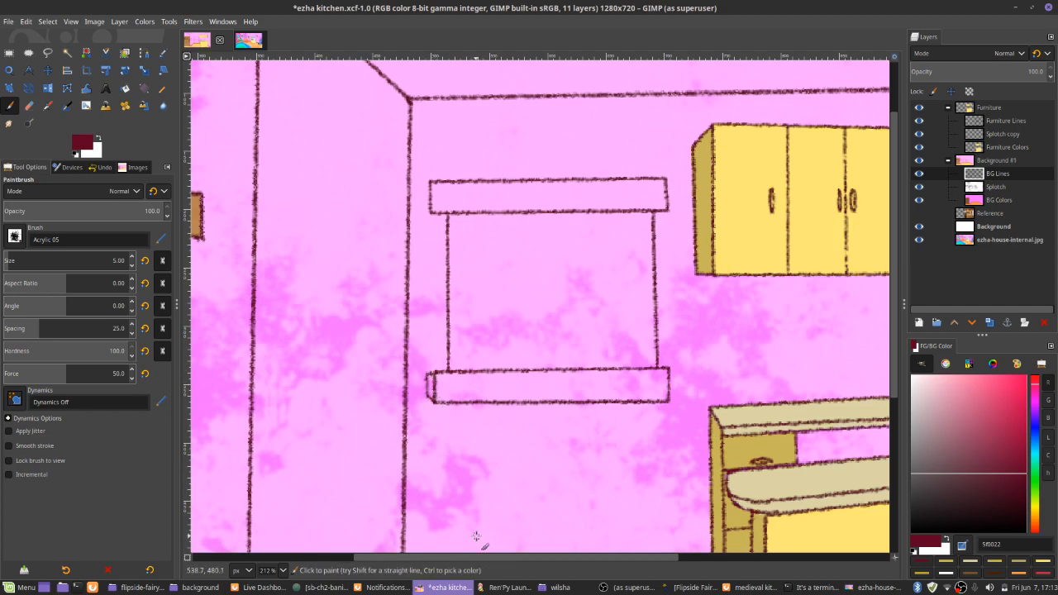
pyautogui.hotkey('ctrl', 'z')
pyautogui.hotkey('ctrl', 'z')
pyautogui.moveTo(436, 405); pyautogui.dragTo(431, 371)
pyautogui.hotkey('ctrl', 'z')
# Switch to Firefox, examine the medieval kitchen photo with the tall window, and return to GIMP
pyautogui.hotkey('alt', 'Tab')
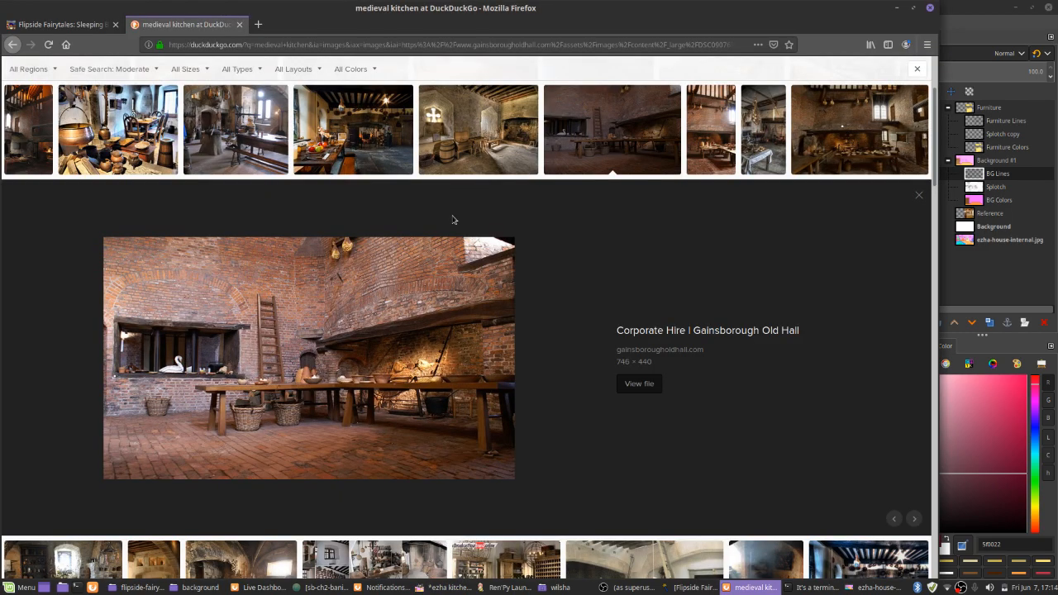
pyautogui.click(235, 130)
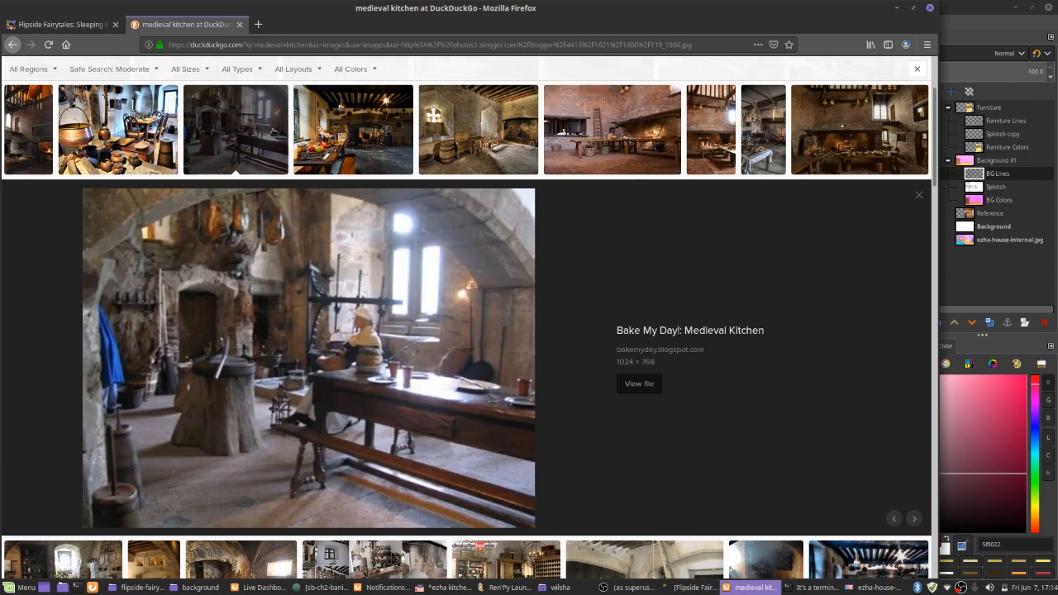
pyautogui.hotkey('alt', 'Tab')
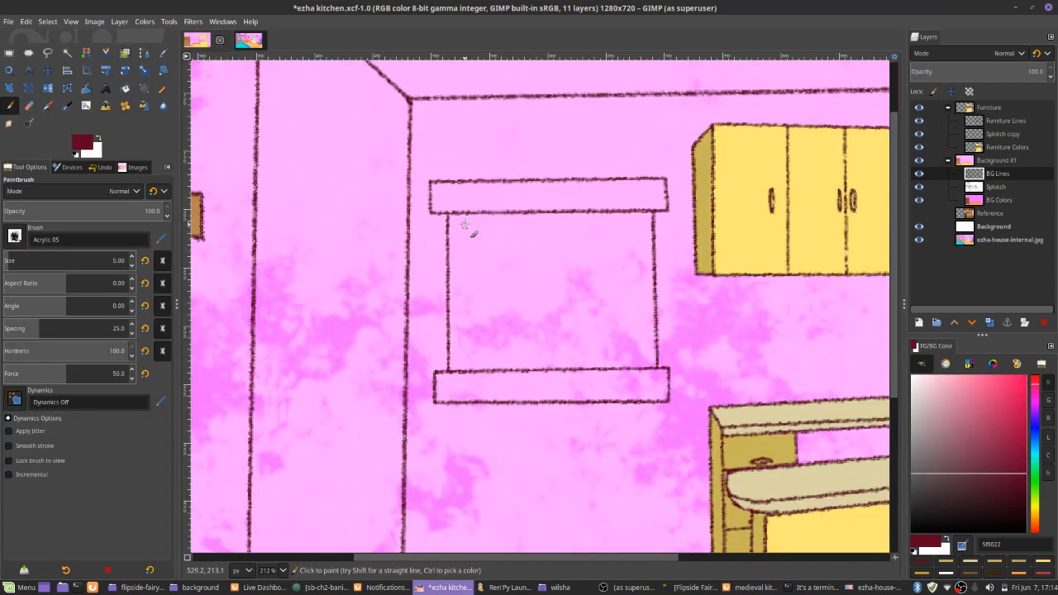
# Outline a window pane rectangle about 151 px wide inside the window frame on the back wall, slightly inset from the frame lines
pyautogui.click(465, 225)
pyautogui.keyDown('shift'); pyautogui.click(465, 360); pyautogui.keyUp('shift')
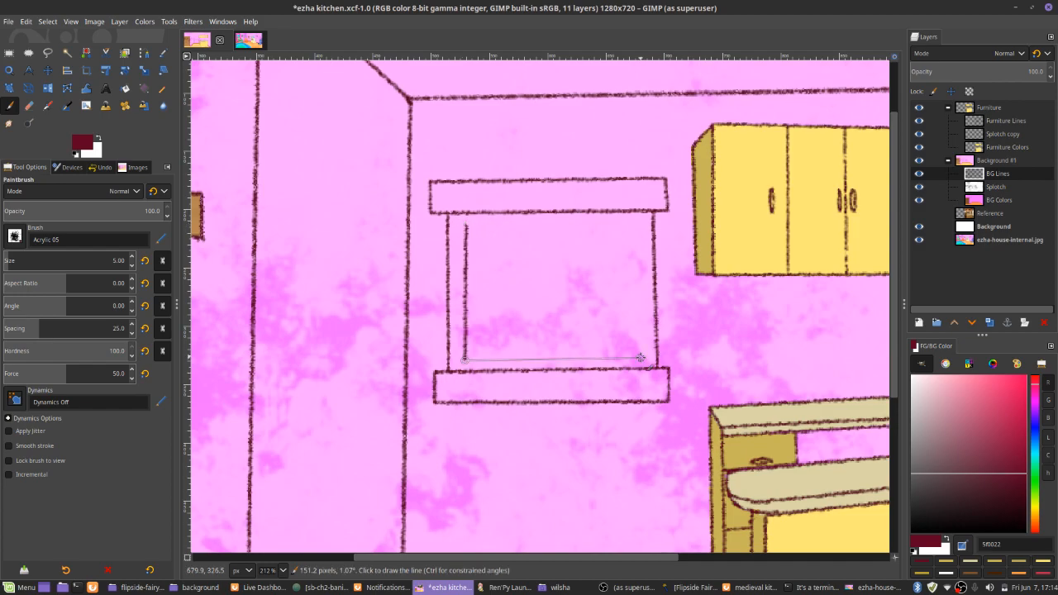
pyautogui.keyDown('shift'); pyautogui.click(640, 358); pyautogui.keyUp('shift')
pyautogui.keyDown('shift'); pyautogui.click(636, 225); pyautogui.keyUp('shift')
pyautogui.keyDown('shift'); pyautogui.click(465, 225); pyautogui.keyUp('shift')
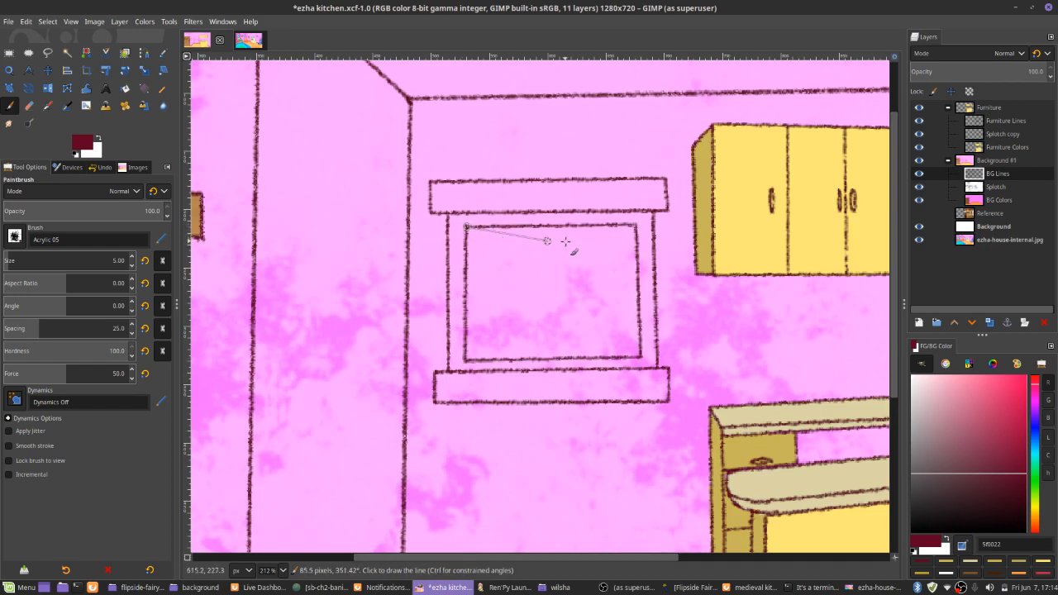
# With the Pencil in dark brown 594209 on the BG Colors layer, trace inside the window's left edge from the lintel down to the sill
pyautogui.press('n')
pyautogui.scroll(-3, 700, 307)
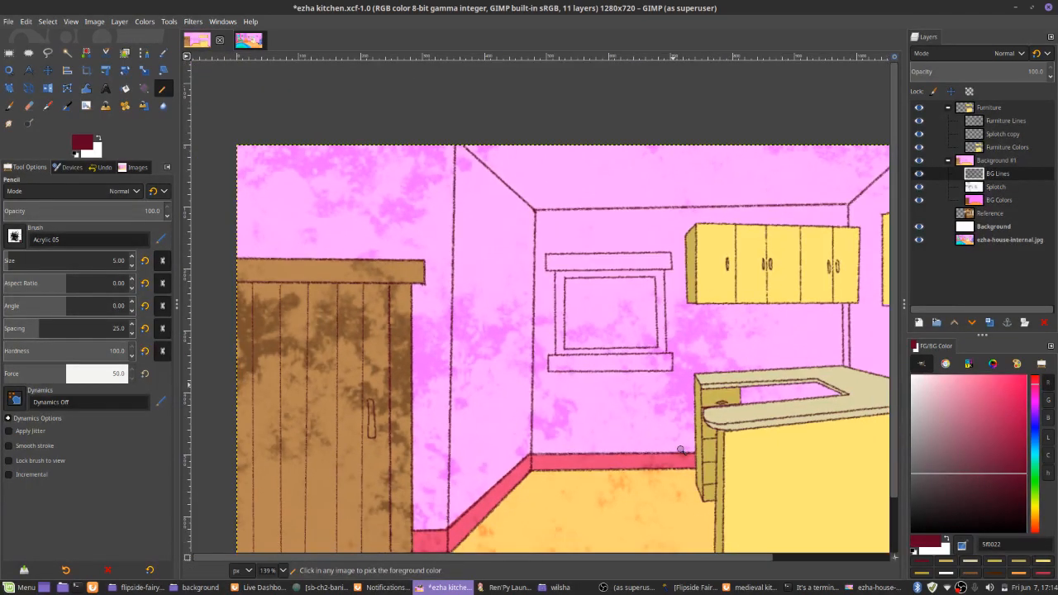
pyautogui.scroll(3, 619, 258)
pyautogui.scroll(4, 619, 258)
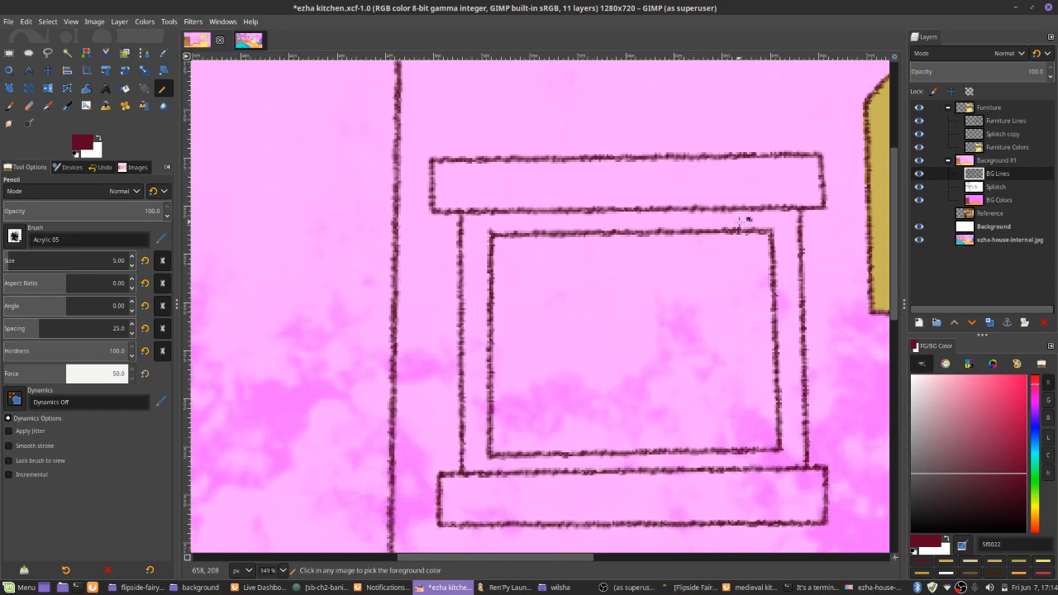
pyautogui.click(972, 201)
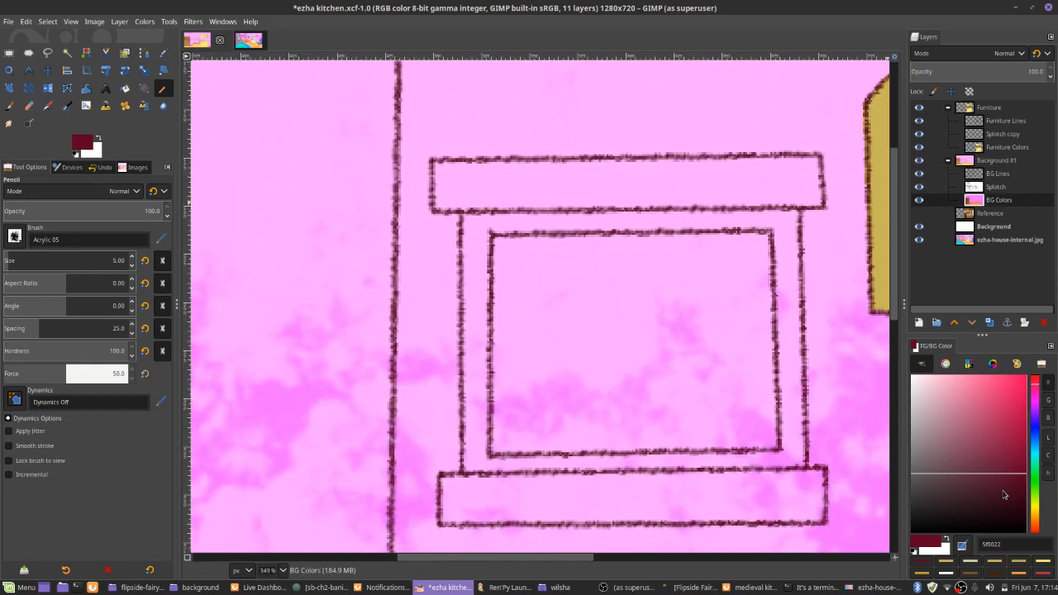
pyautogui.click(995, 573)
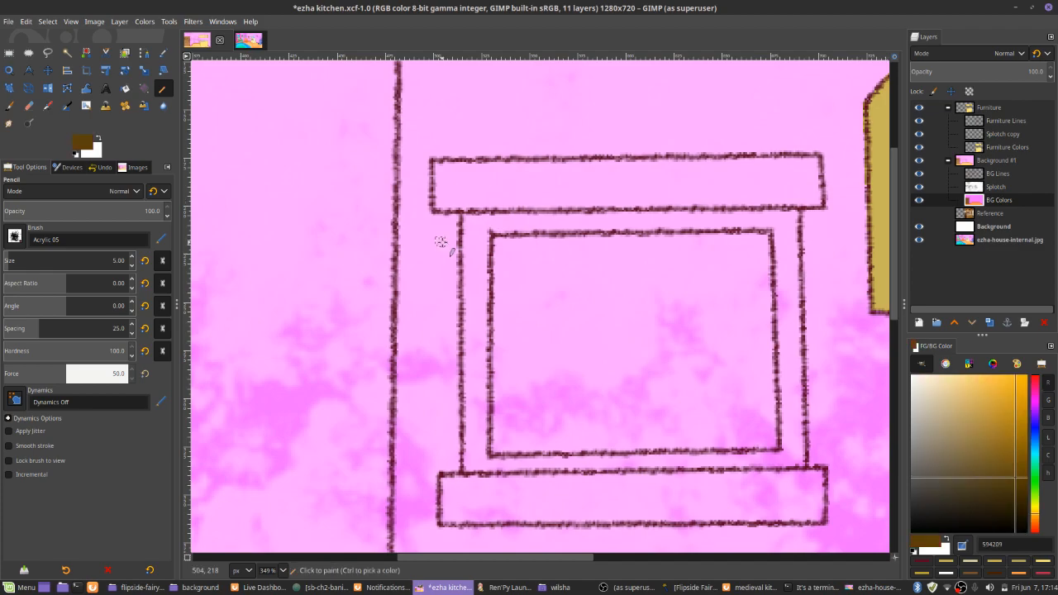
pyautogui.moveTo(438, 166); pyautogui.dragTo(438, 205)
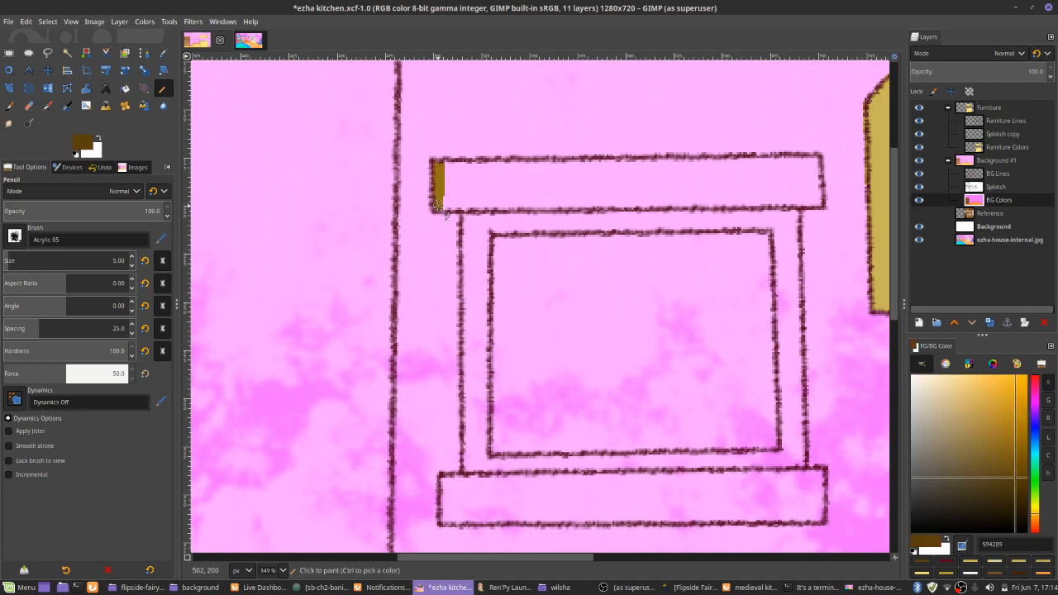
pyautogui.keyDown('shift'); pyautogui.click(467, 209); pyautogui.keyUp('shift')
pyautogui.keyDown('shift'); pyautogui.click(471, 474); pyautogui.keyUp('shift')
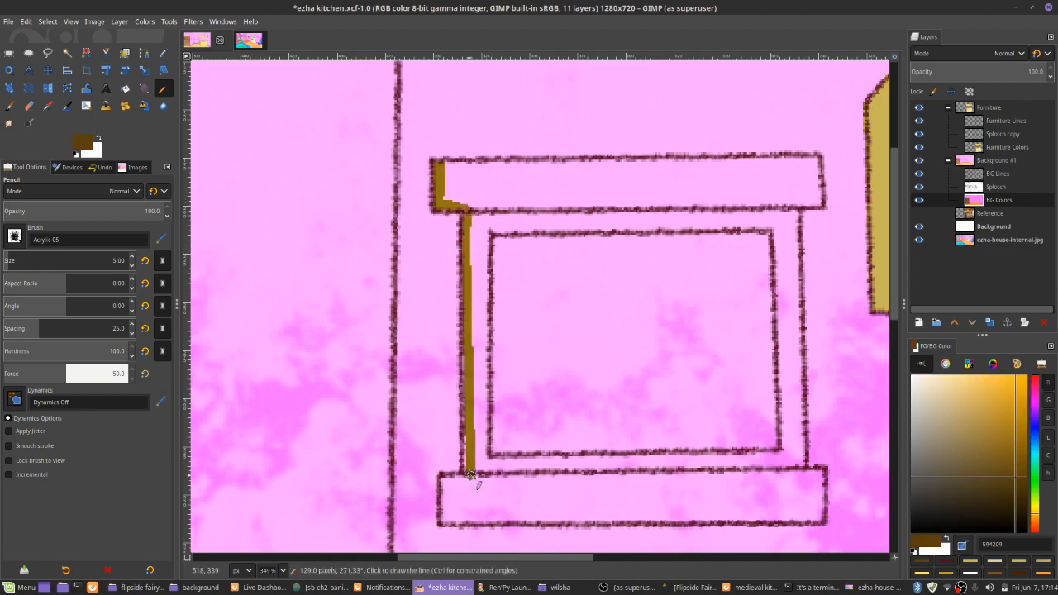
# Continue the brown edge around the sill and the remaining outline, and fill the whole window shape with the same brown
pyautogui.moveTo(468, 440)
pyautogui.mouseDown()
pyautogui.moveTo(447, 501)
pyautogui.moveTo(443, 479)
pyautogui.mouseUp()
pyautogui.keyDown('shift'); pyautogui.click(819, 517); pyautogui.keyUp('shift')
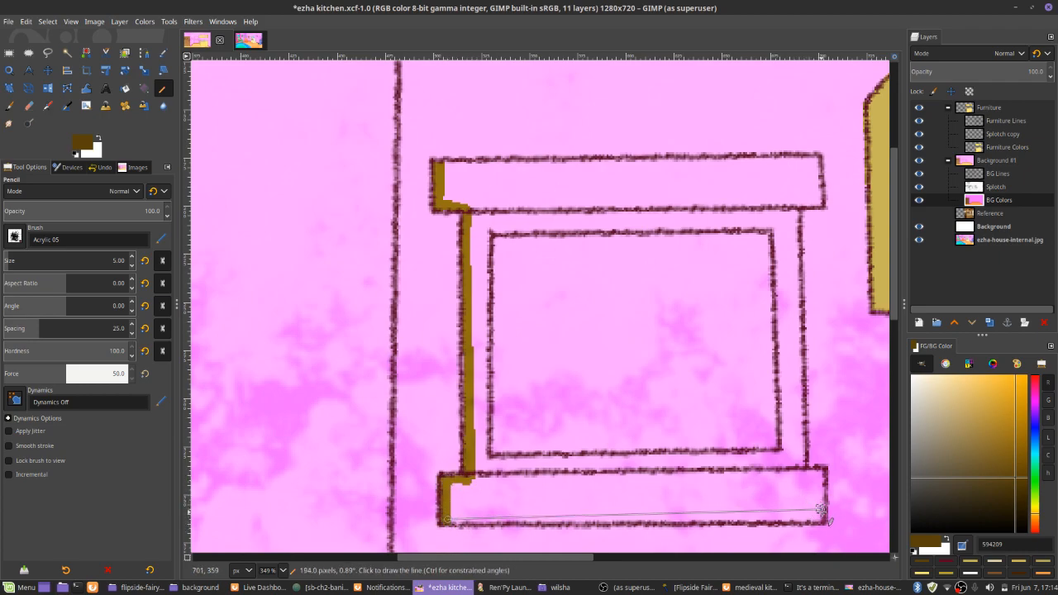
pyautogui.moveTo(818, 501); pyautogui.dragTo(821, 473)
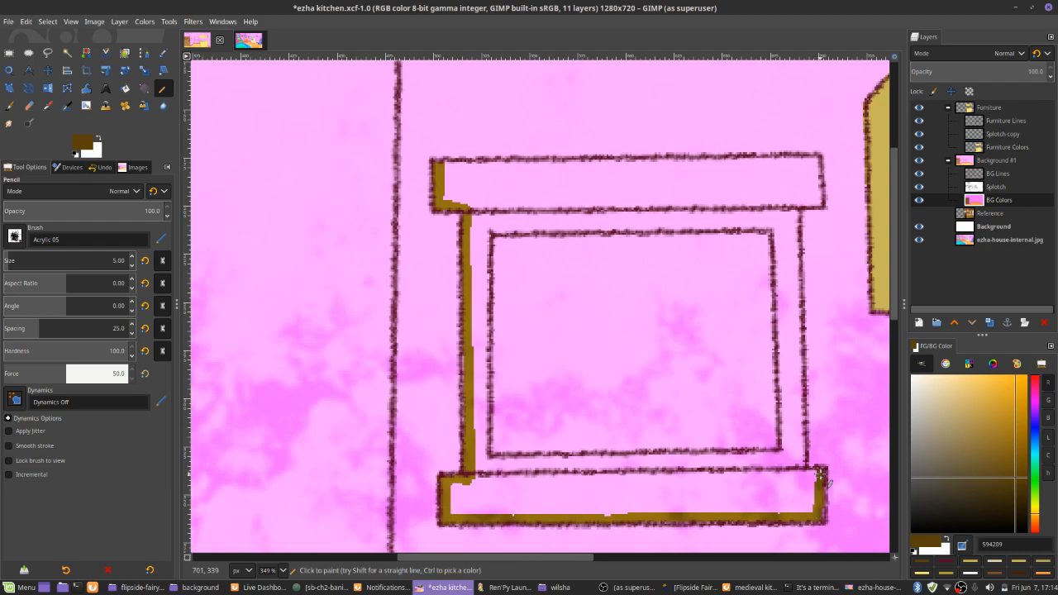
pyautogui.click(803, 473)
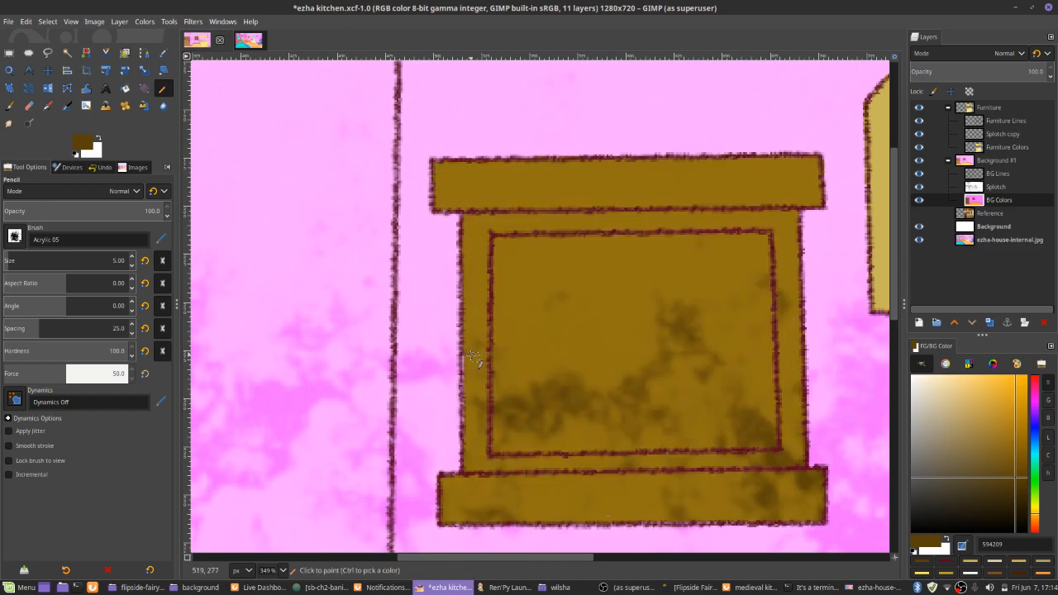
# Trace inside the window pane's outline in bright blue 2893ff and fill the pane with that blue as sky
pyautogui.click(1035, 444)
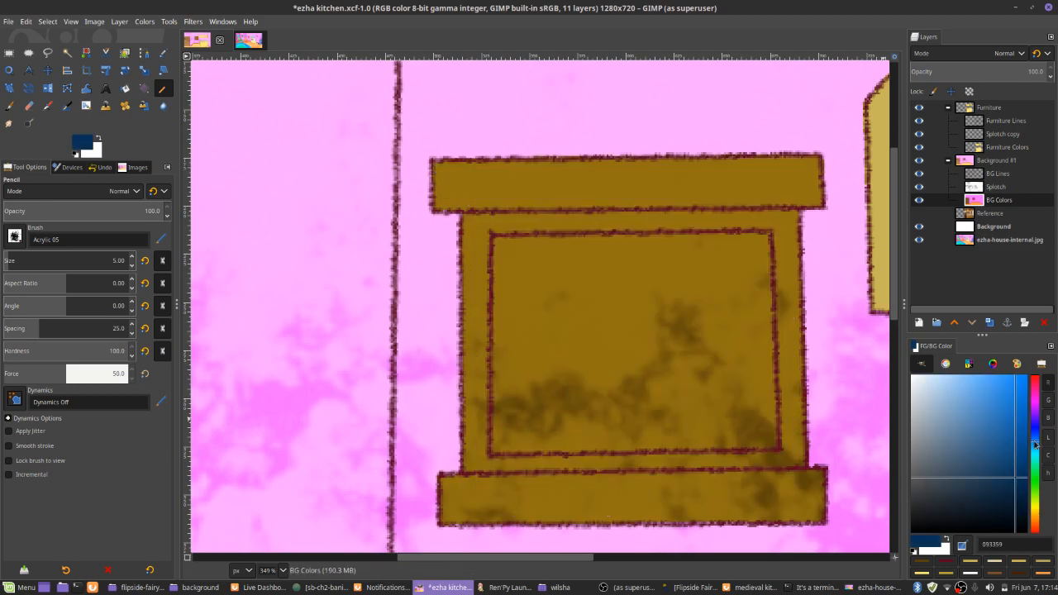
pyautogui.click(1009, 376)
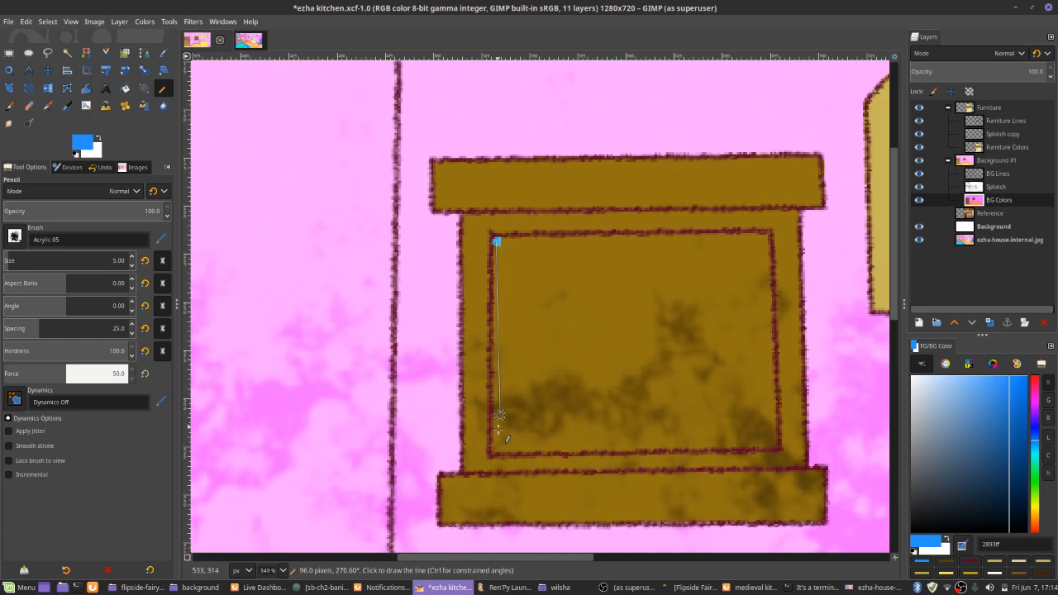
pyautogui.keyDown('shift'); pyautogui.click(497, 447); pyautogui.keyUp('shift')
pyautogui.keyDown('shift'); pyautogui.click(775, 444); pyautogui.keyUp('shift')
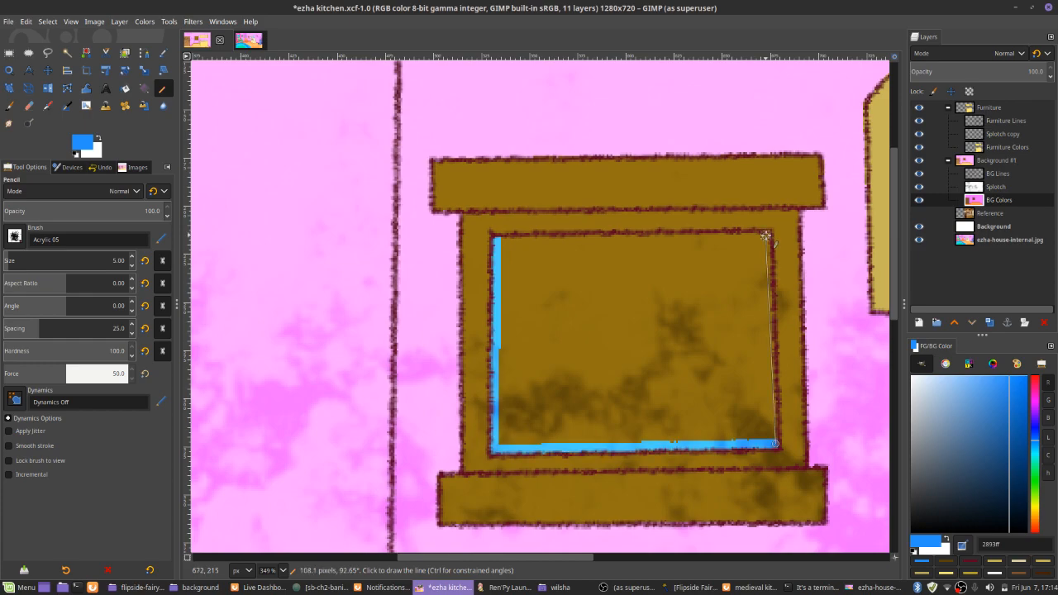
pyautogui.keyDown('shift'); pyautogui.click(767, 236); pyautogui.keyUp('shift')
pyautogui.keyDown('shift'); pyautogui.click(496, 238); pyautogui.keyUp('shift')
pyautogui.hotkey('shift', 'b')
pyautogui.click(543, 287)
pyautogui.press('n')
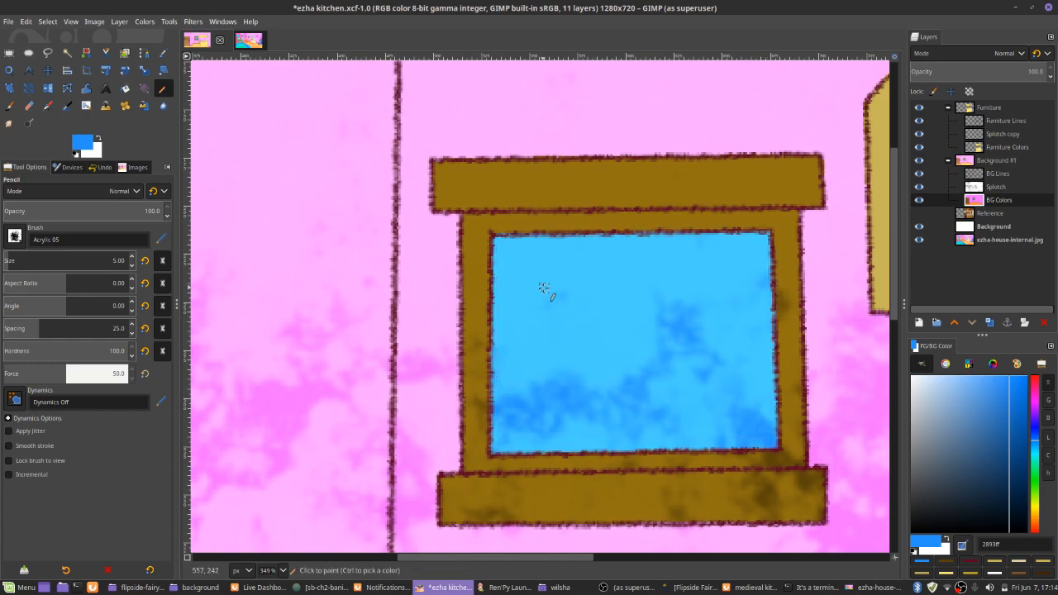
# With the Paintbrush in a medium green, paint two overlapping hill contours across the lower part of the blue pane
pyautogui.press('p')
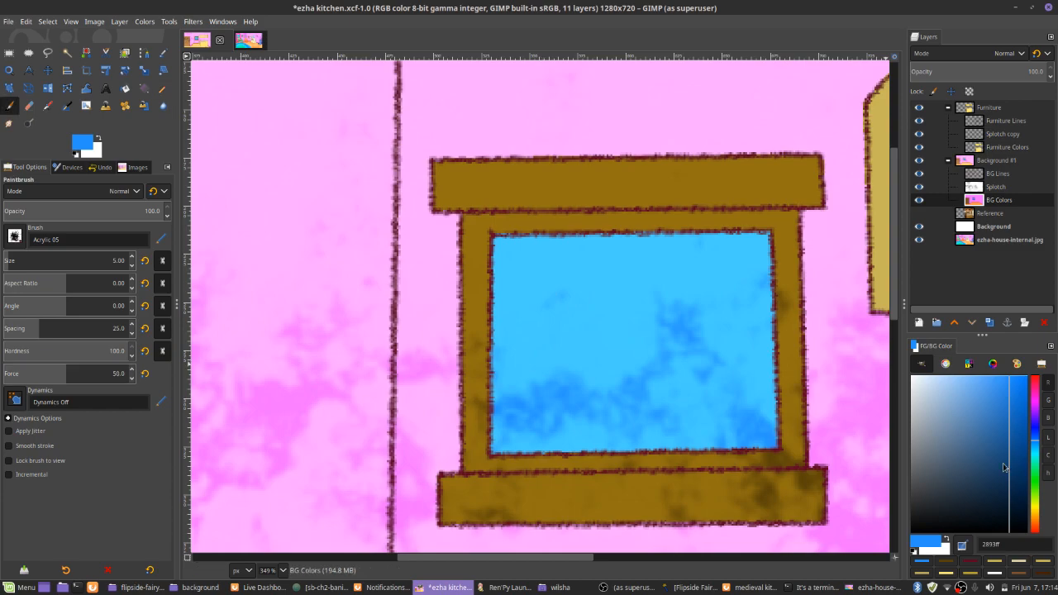
pyautogui.click(1035, 477)
pyautogui.click(990, 414)
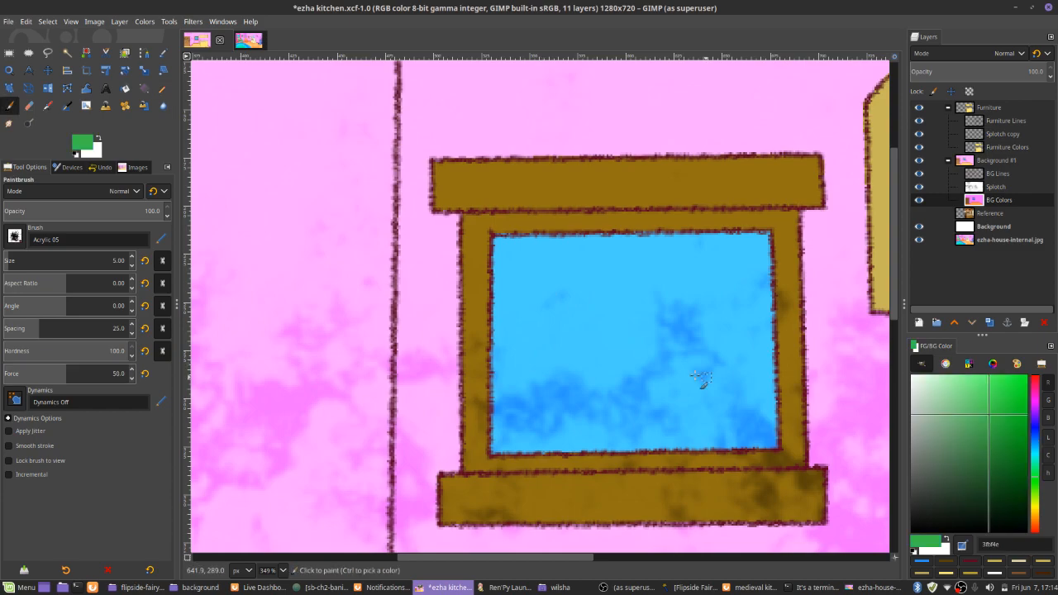
pyautogui.moveTo(645, 415); pyautogui.dragTo(496, 391)
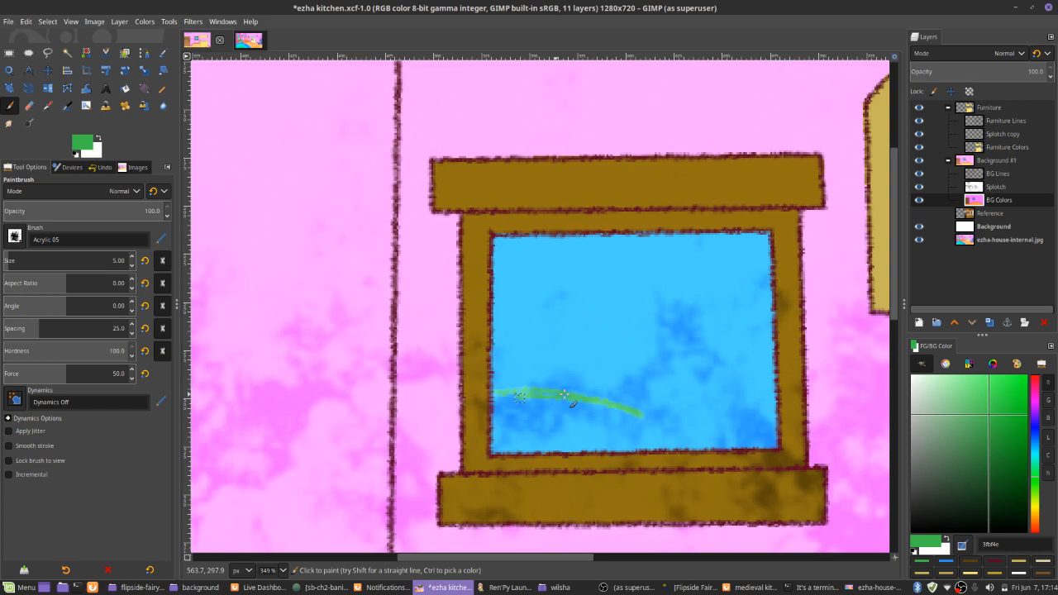
pyautogui.moveTo(769, 371); pyautogui.dragTo(612, 401)
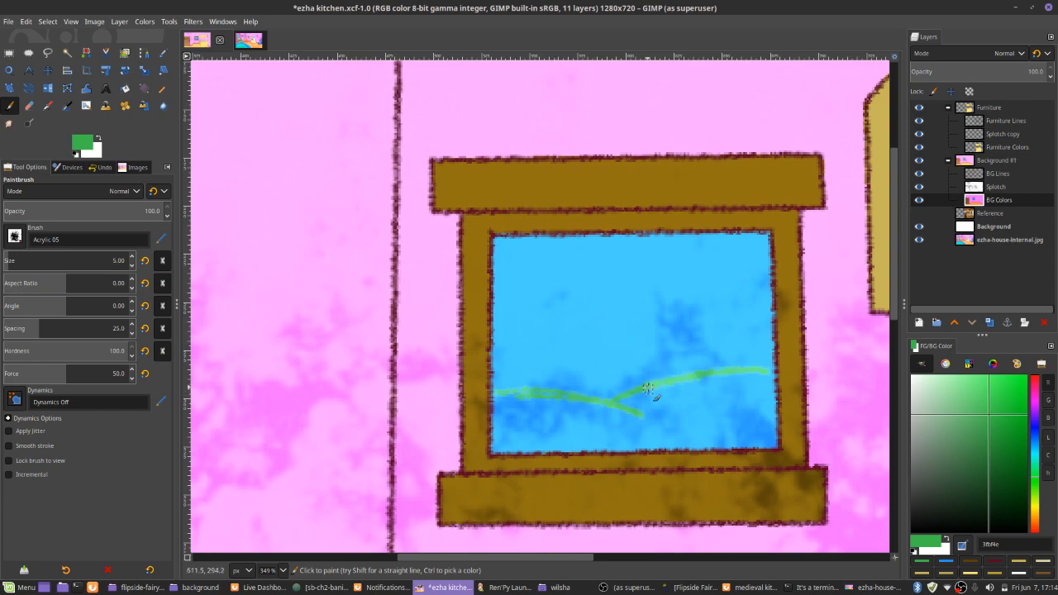
# Enlarge the brush to size 9 and paint the area below the hill contours solid green down to the pane's lower edge
pyautogui.press(']')
pyautogui.press(']')
pyautogui.press(']')
pyautogui.press(']')
pyautogui.moveTo(498, 400)
pyautogui.mouseDown()
pyautogui.moveTo(500, 455)
pyautogui.moveTo(777, 438)
pyautogui.moveTo(767, 382)
pyautogui.moveTo(773, 447)
pyautogui.moveTo(541, 451)
pyautogui.mouseUp()
pyautogui.moveTo(528, 413)
pyautogui.mouseDown()
pyautogui.moveTo(501, 434)
pyautogui.moveTo(504, 408)
pyautogui.moveTo(628, 422)
pyautogui.moveTo(701, 379)
pyautogui.moveTo(748, 387)
pyautogui.moveTo(757, 428)
pyautogui.mouseUp()
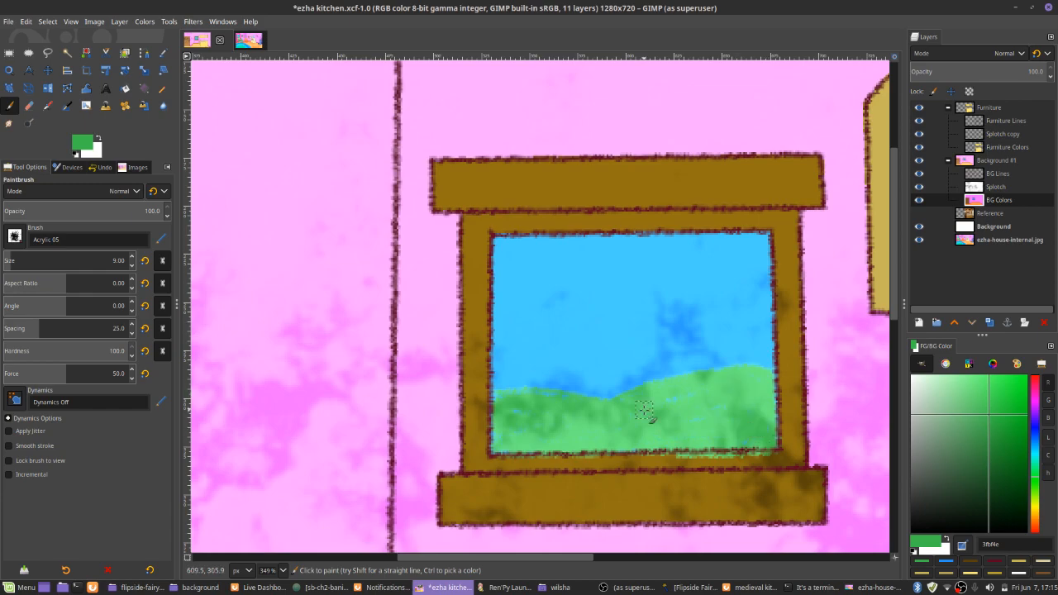
# Cover the green overspill below the pane with a size 7 Pencil line in the frame's brown 594209, and save the image
pyautogui.press('[')
pyautogui.press('[')
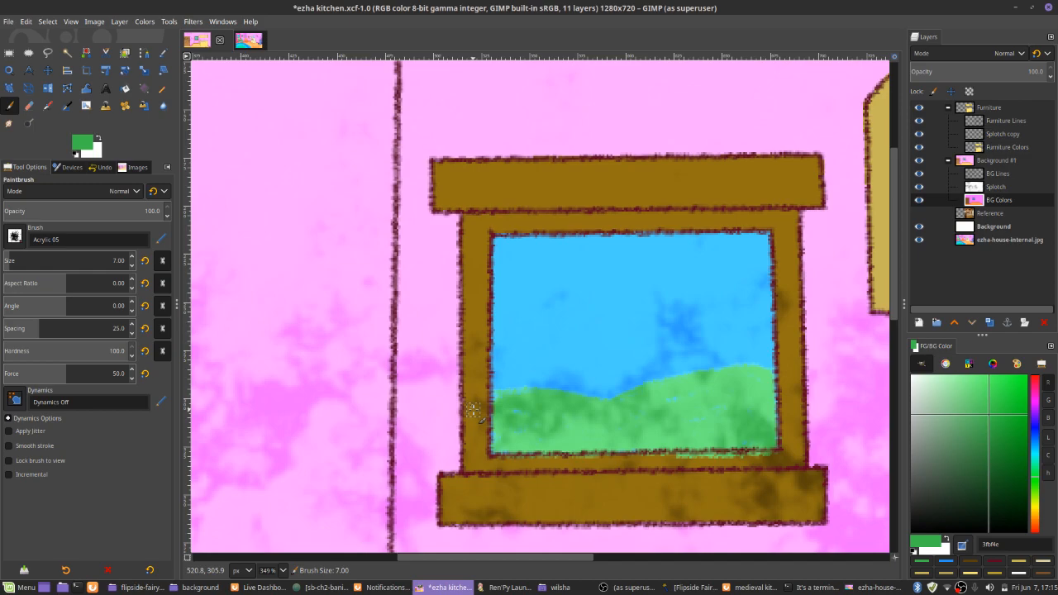
pyautogui.keyDown('ctrl'); pyautogui.click(473, 409); pyautogui.keyUp('ctrl')
pyautogui.press('n')
pyautogui.click(492, 461)
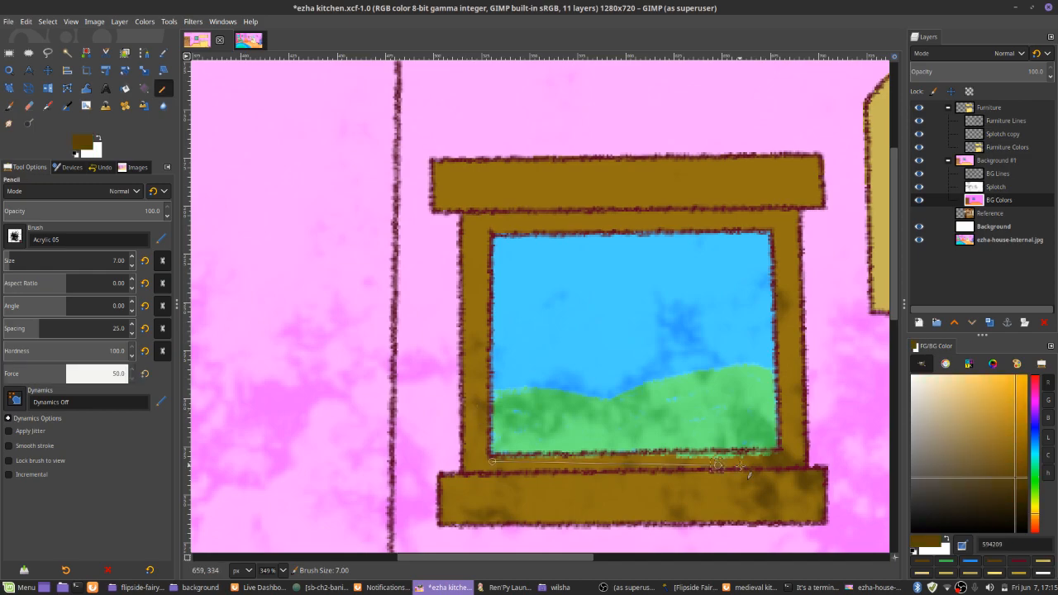
pyautogui.scroll(-5, 717, 465)
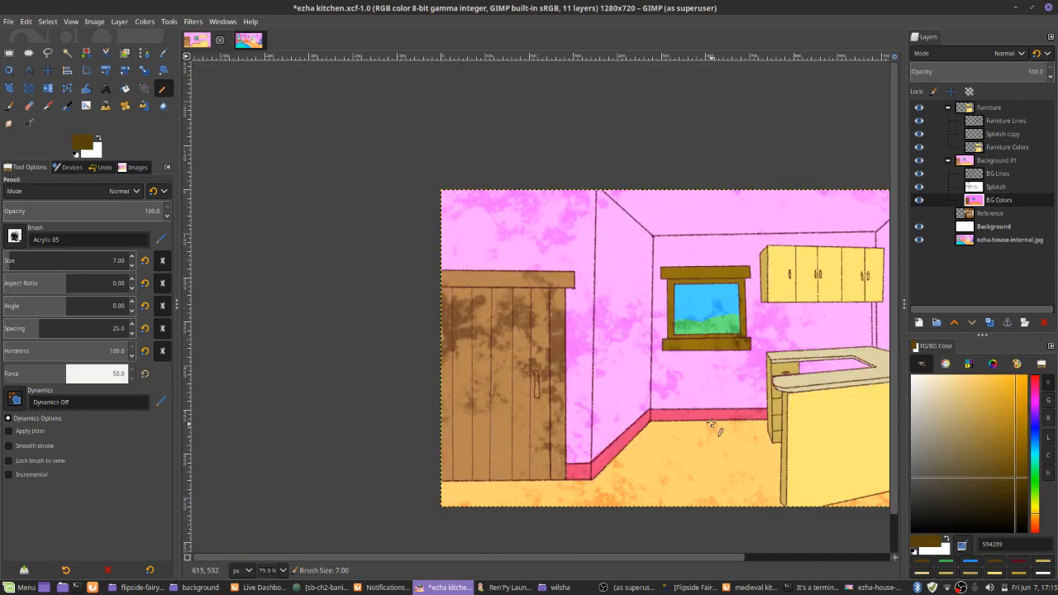
pyautogui.hotkey('ctrl', 's')
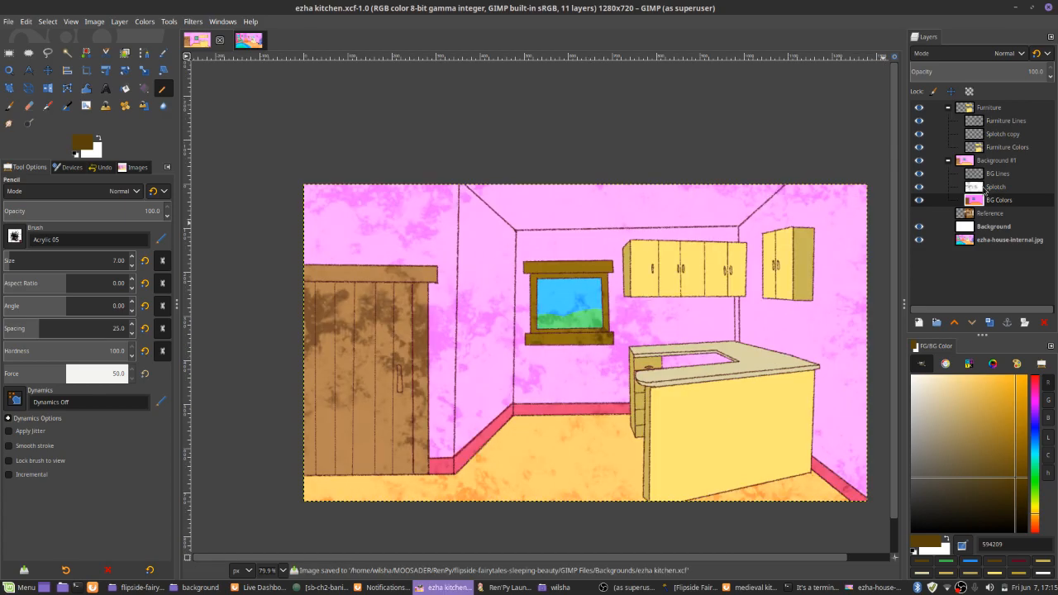
# Duplicate the Splotch layer into the Furniture group above Furniture Colors, replacing the old Splotch copy layer, and save the image
pyautogui.rightClick(986, 189)
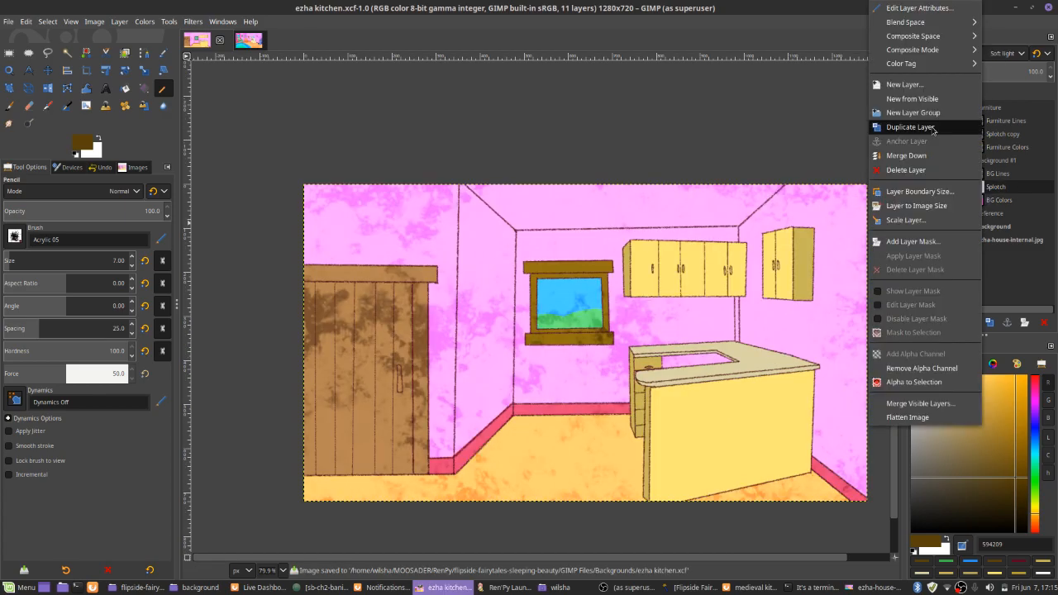
pyautogui.click(933, 127)
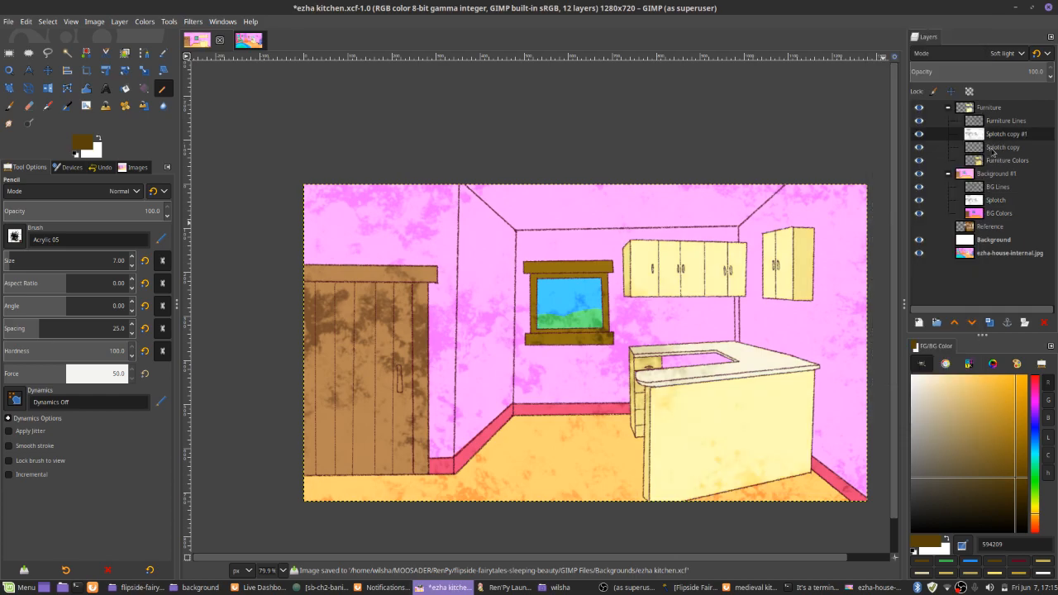
pyautogui.hotkey('ctrl', 'z')
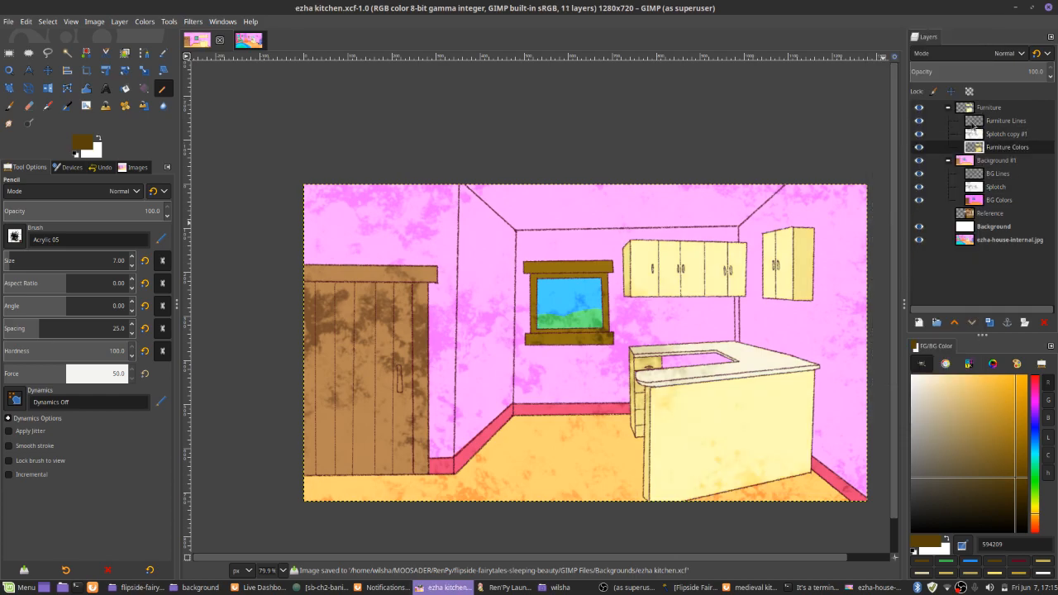
pyautogui.click(982, 135)
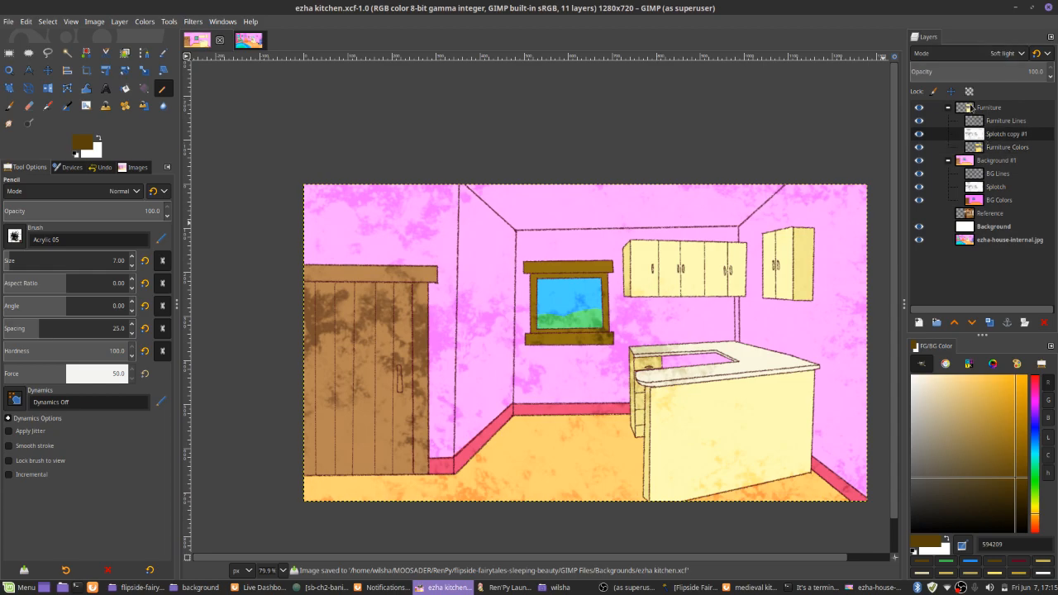
# Move the Furniture Lines layer out of the Furniture group to the top of the stack, and toggle the Splotch layer off and on
pyautogui.click(972, 107)
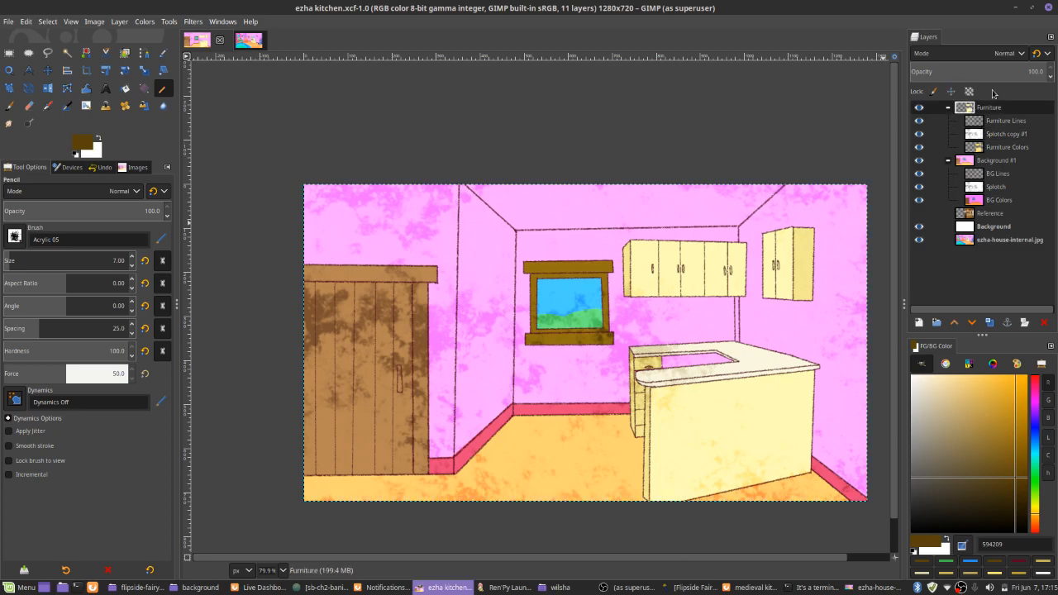
pyautogui.click(985, 145)
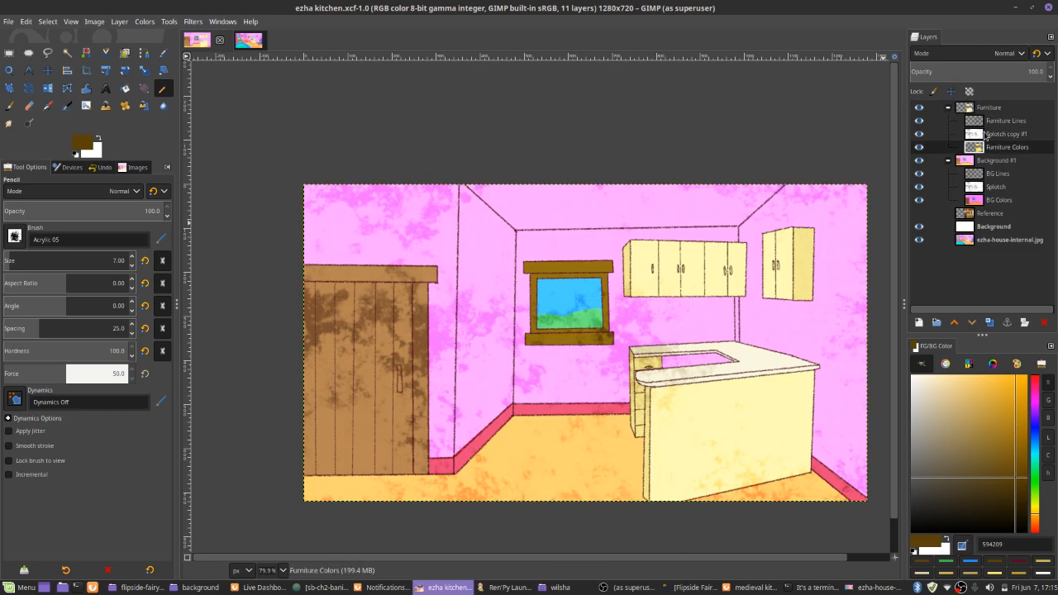
pyautogui.moveTo(987, 121); pyautogui.dragTo(995, 104)
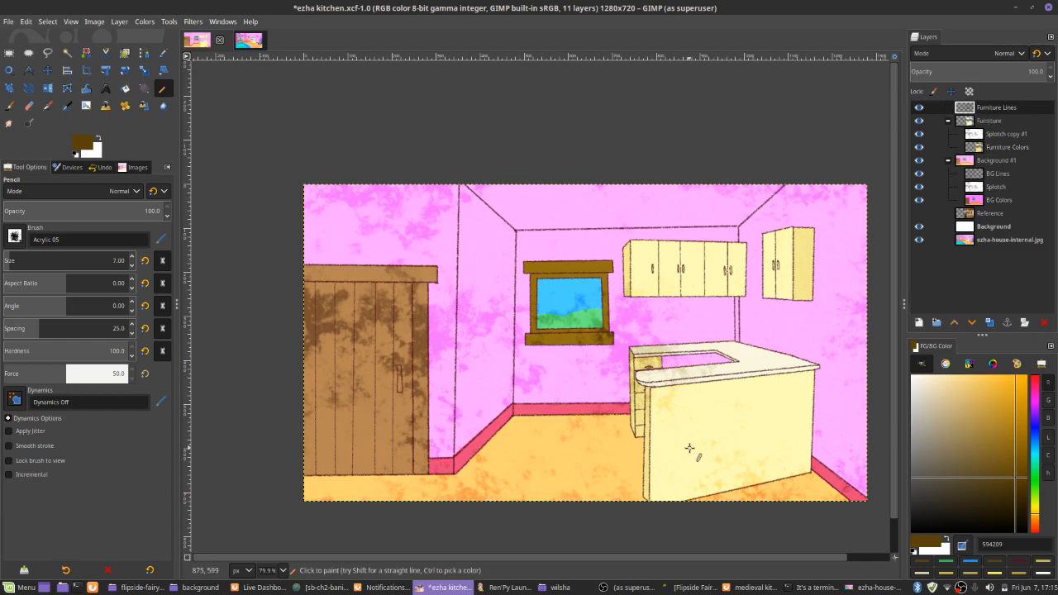
pyautogui.click(918, 186)
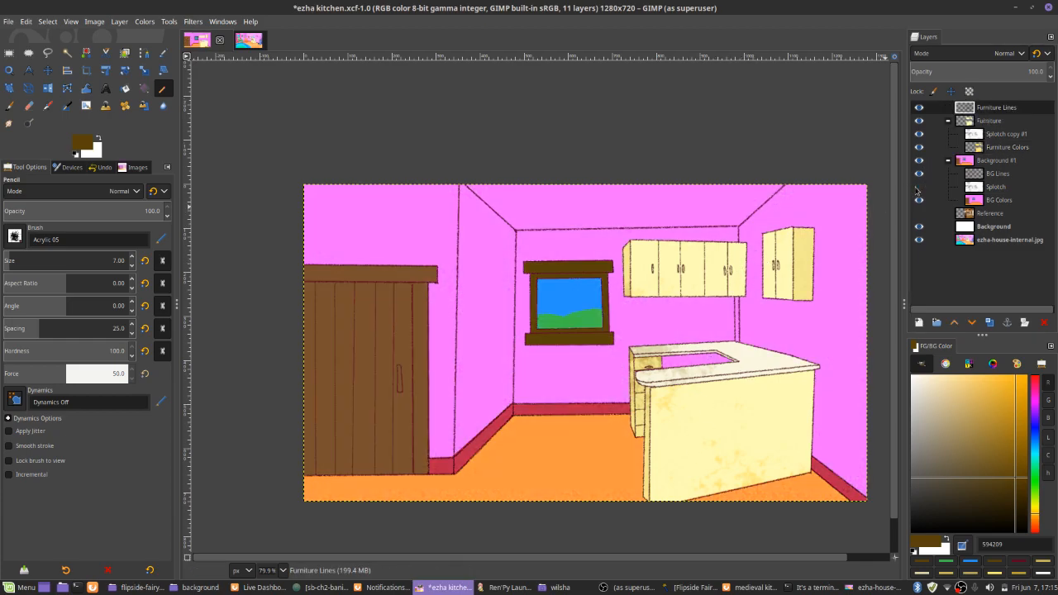
pyautogui.click(918, 187)
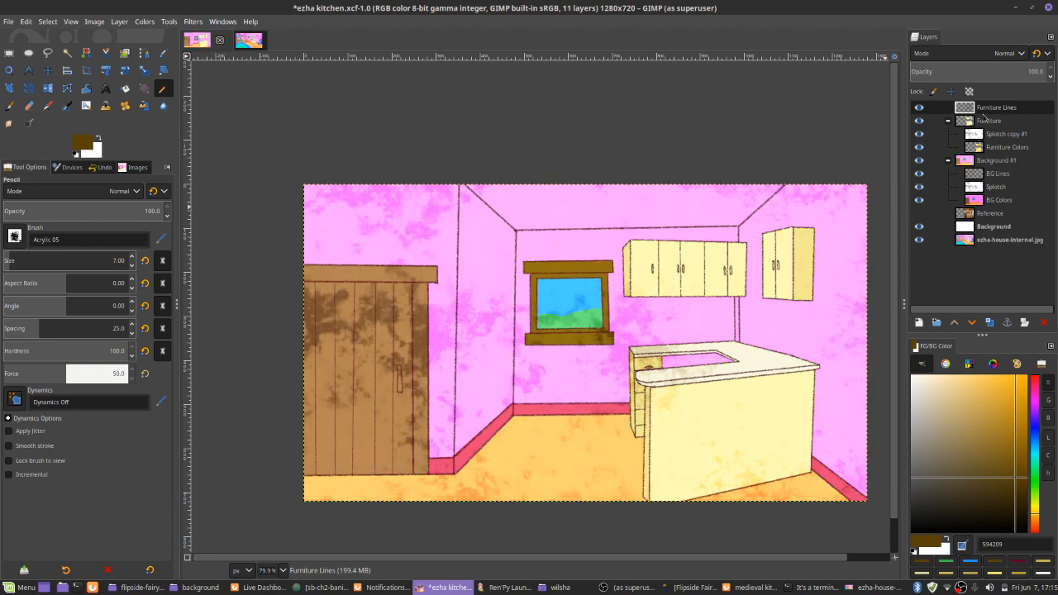
# Place the Furniture Lines layer between Splotch copy #1 and Furniture Colors inside the Furniture group, and save the image
pyautogui.moveTo(984, 116); pyautogui.dragTo(971, 146)
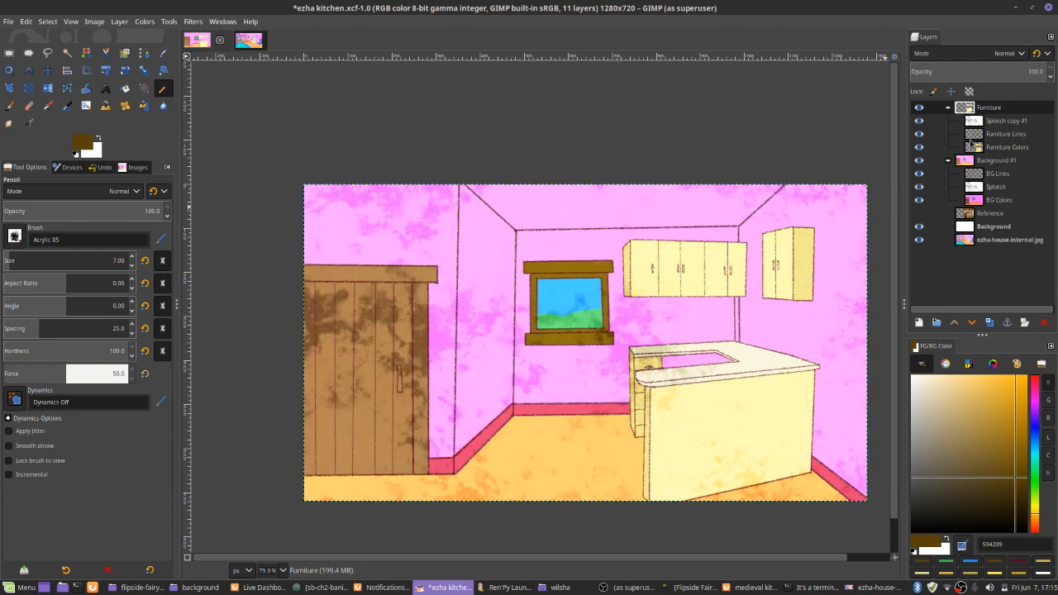
pyautogui.hotkey('ctrl', 's')
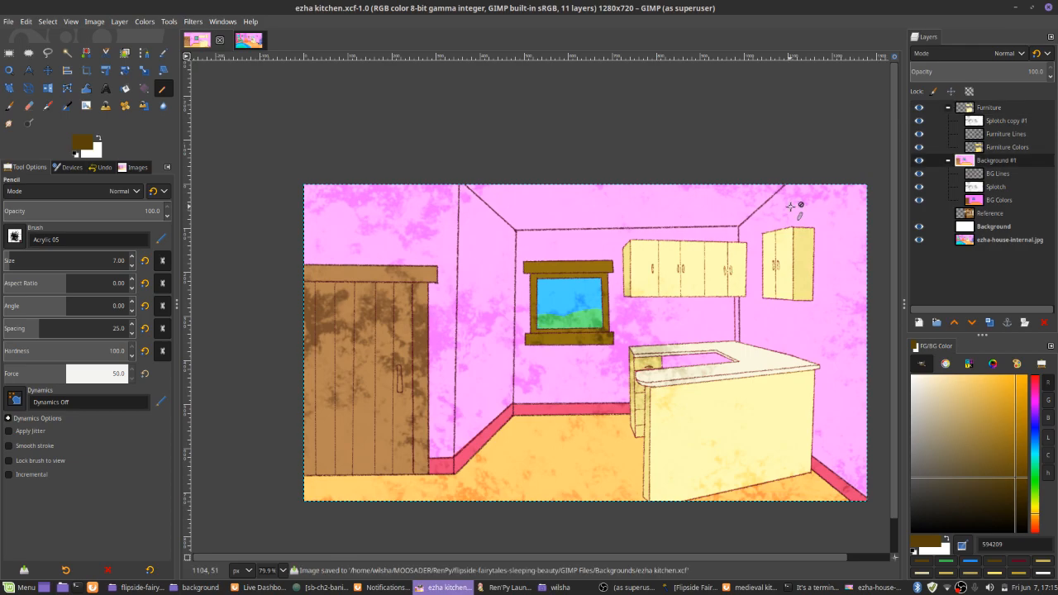
# Fill the door handle on the BG Colors layer with grey 4e4e4e using the size 7 Pencil, and save the image
pyautogui.press('p')
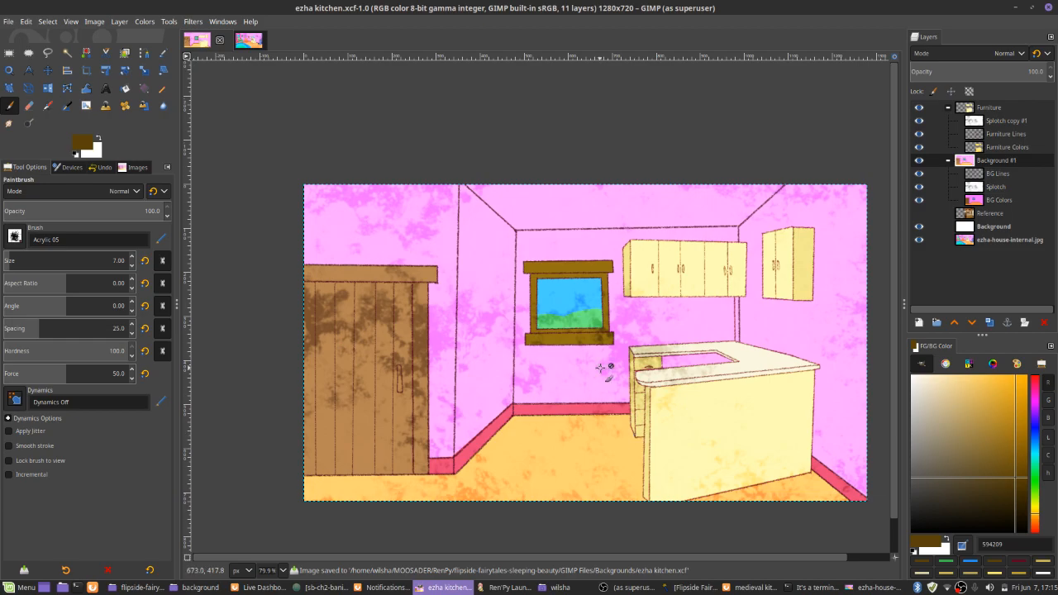
pyautogui.scroll(4, 374, 288)
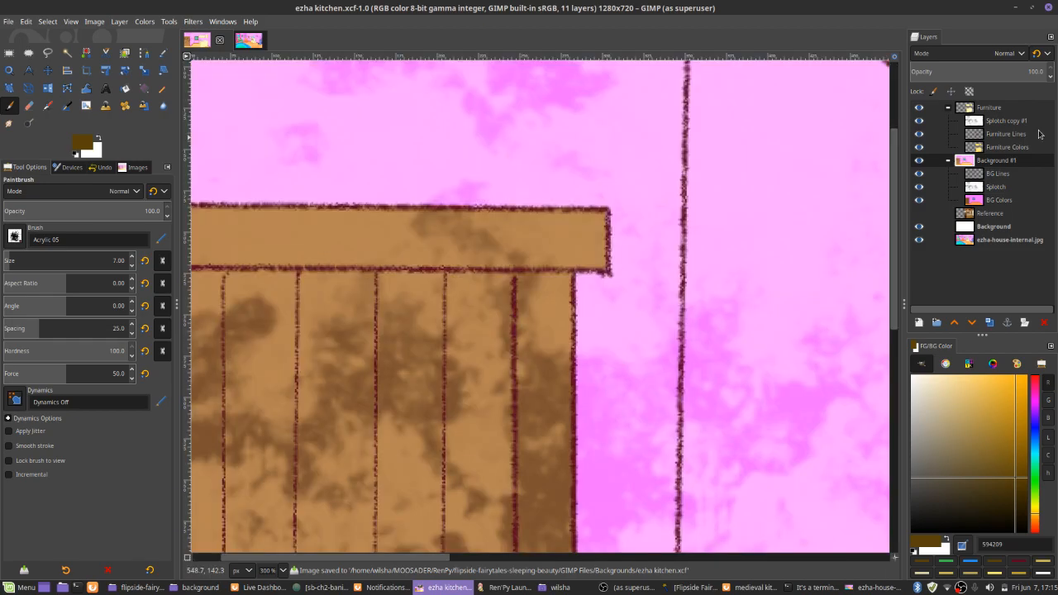
pyautogui.click(1008, 200)
pyautogui.scroll(-4, 689, 347)
pyautogui.scroll(4, 645, 434)
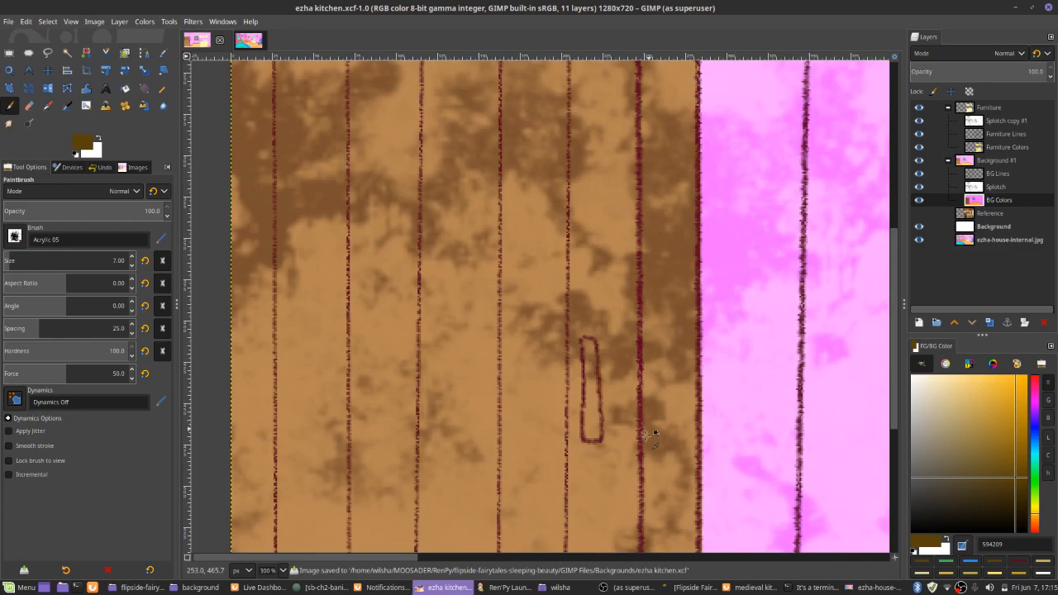
pyautogui.scroll(2, 591, 402)
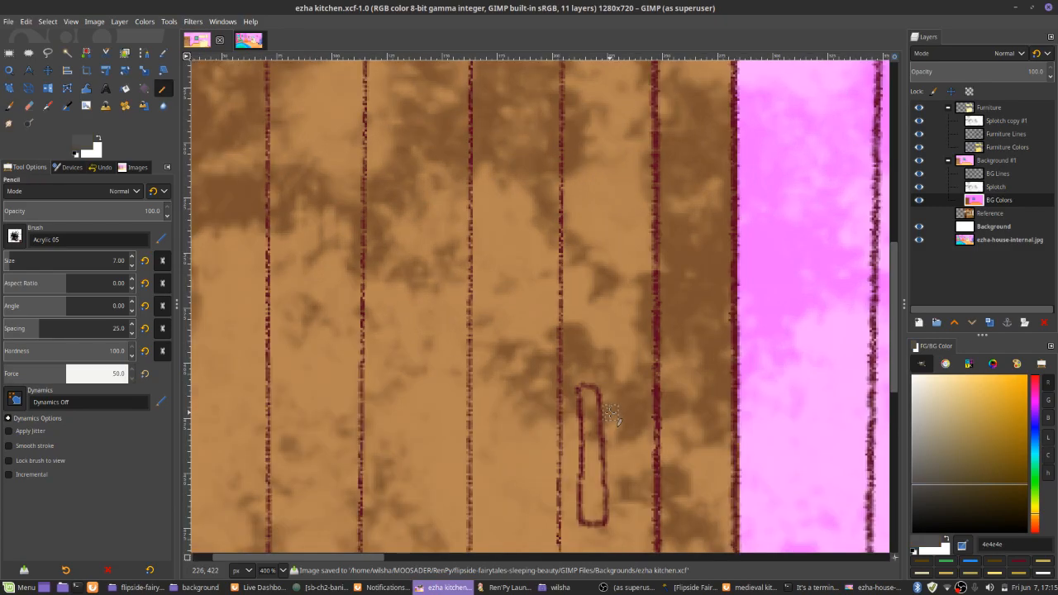
pyautogui.moveTo(588, 395); pyautogui.dragTo(595, 510)
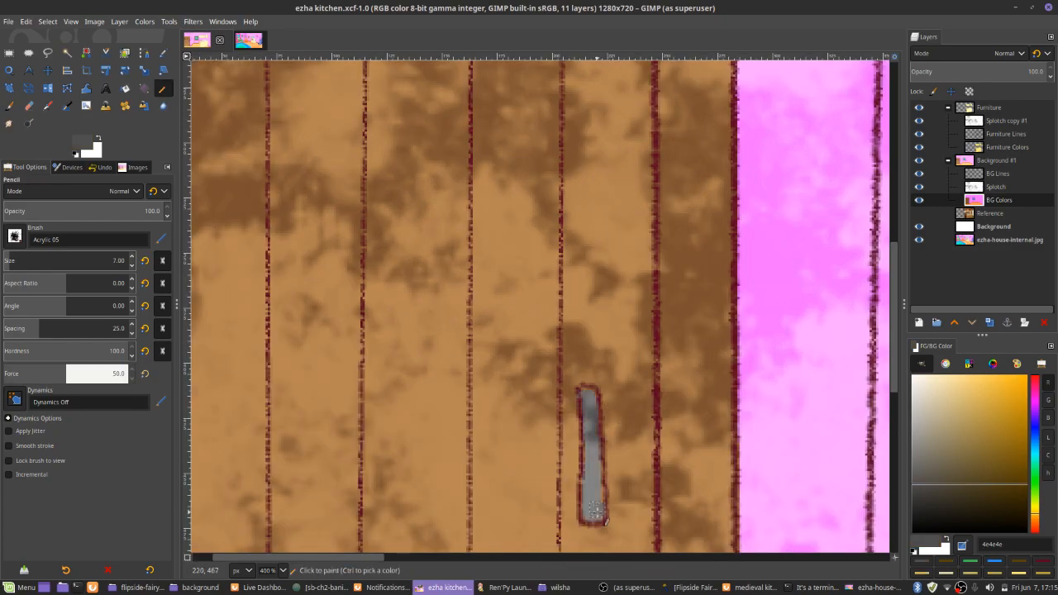
pyautogui.click(926, 506)
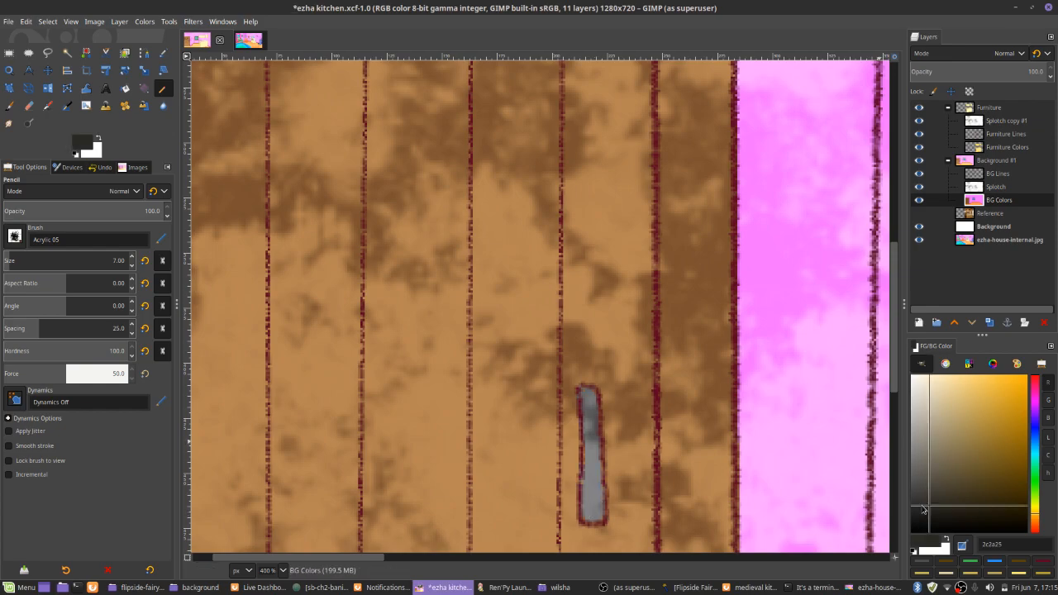
pyautogui.hotkey('shift', 'ctrl', 'j')
pyautogui.hotkey('ctrl', 's')
# Start exporting the image and set the destination to the Flipside Fairytales Sleeping Beauty project's game/assets/background folder
pyautogui.hotkey('shift', 'ctrl', 'e')
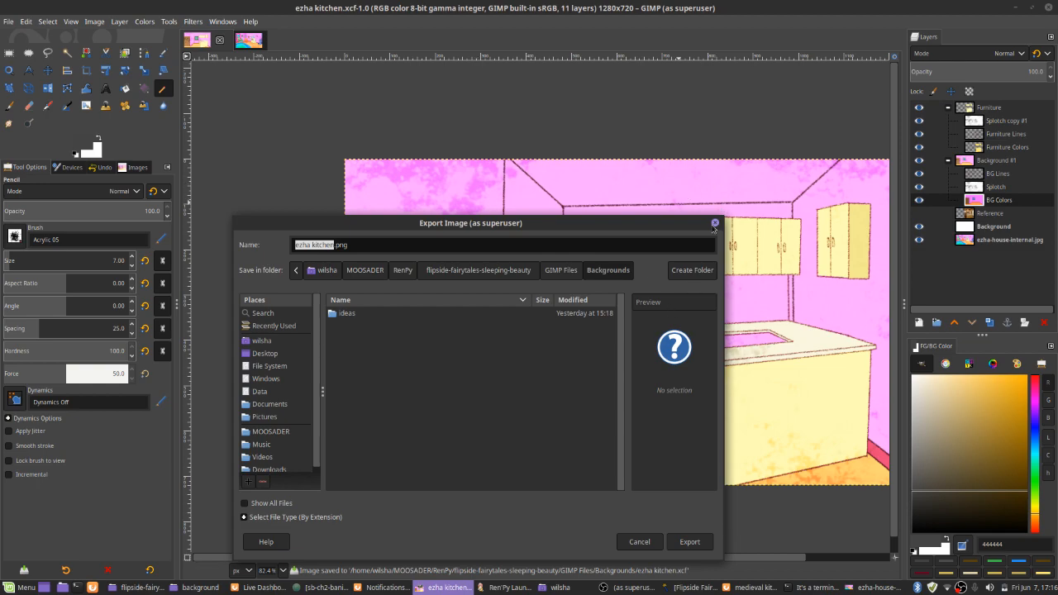
pyautogui.click(576, 273)
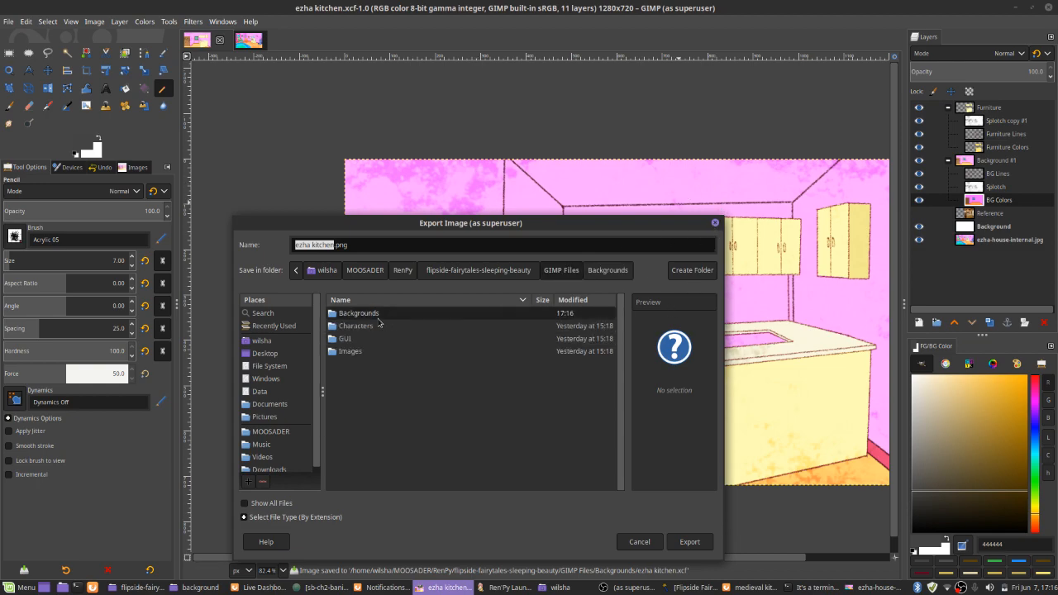
pyautogui.click(459, 272)
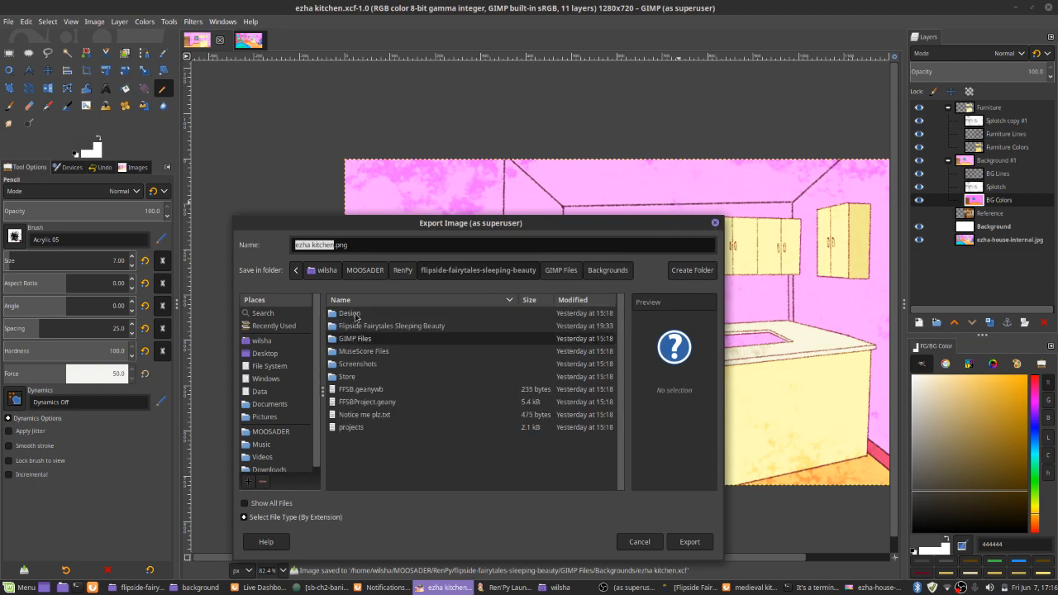
pyautogui.doubleClick(354, 325)
pyautogui.doubleClick(348, 315)
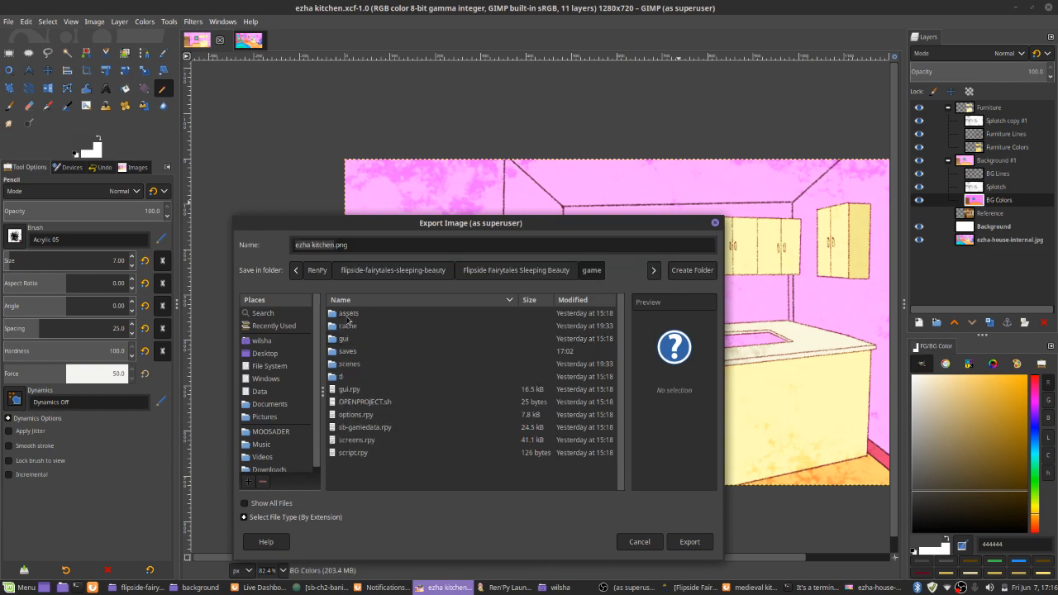
pyautogui.click(348, 318)
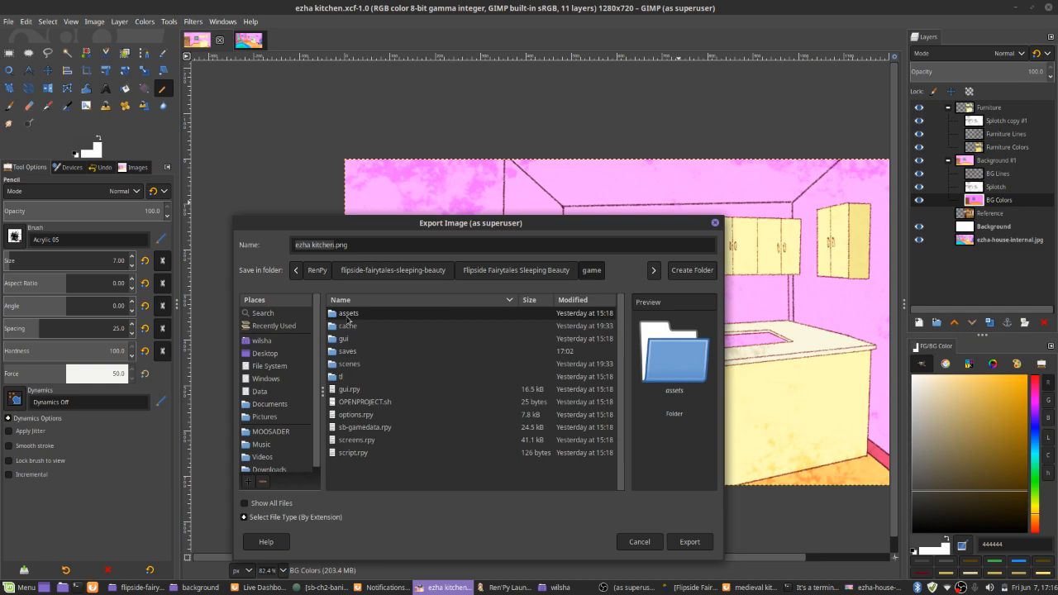
pyautogui.doubleClick(348, 317)
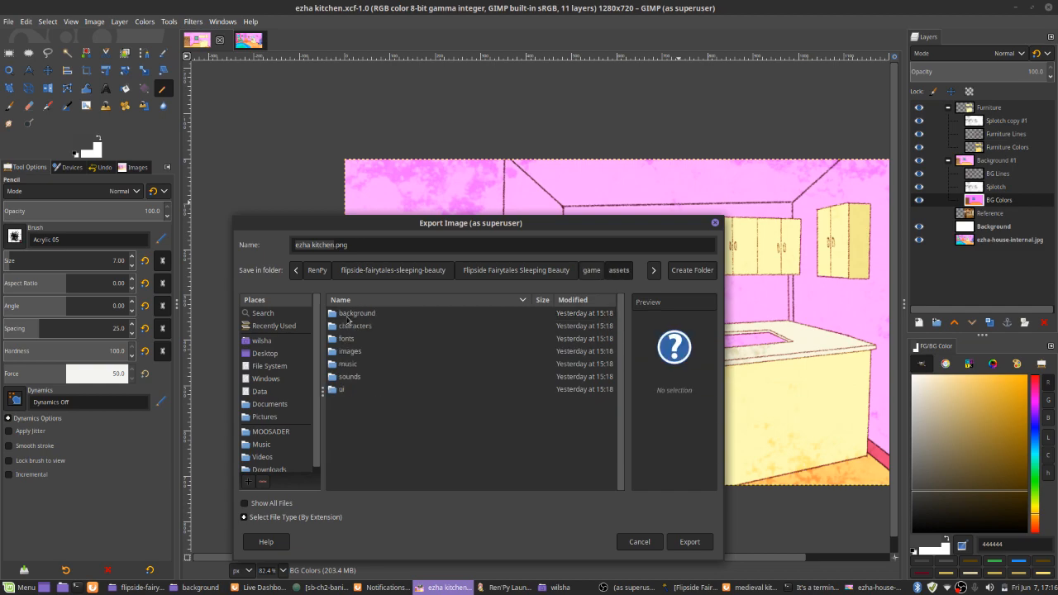
pyautogui.doubleClick(347, 316)
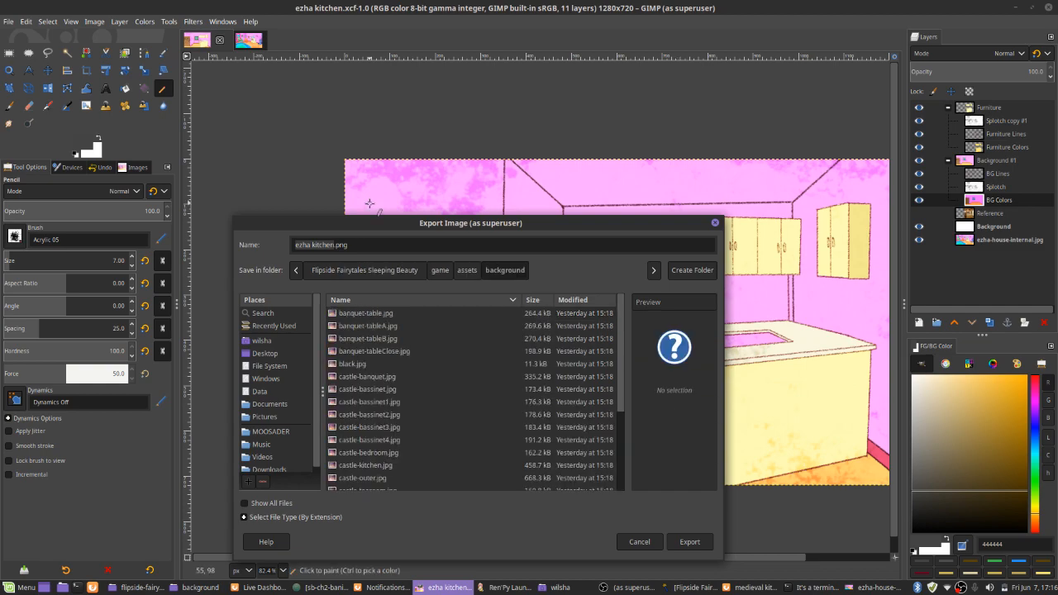
# Export the image as ezha-house-kitchen-moveout.jpg, basing the name on ezha-house-internal-moveout.jpg and using JPEG quality 90
pyautogui.moveTo(351, 222); pyautogui.dragTo(262, 221)
pyautogui.scroll(-4, 280, 342)
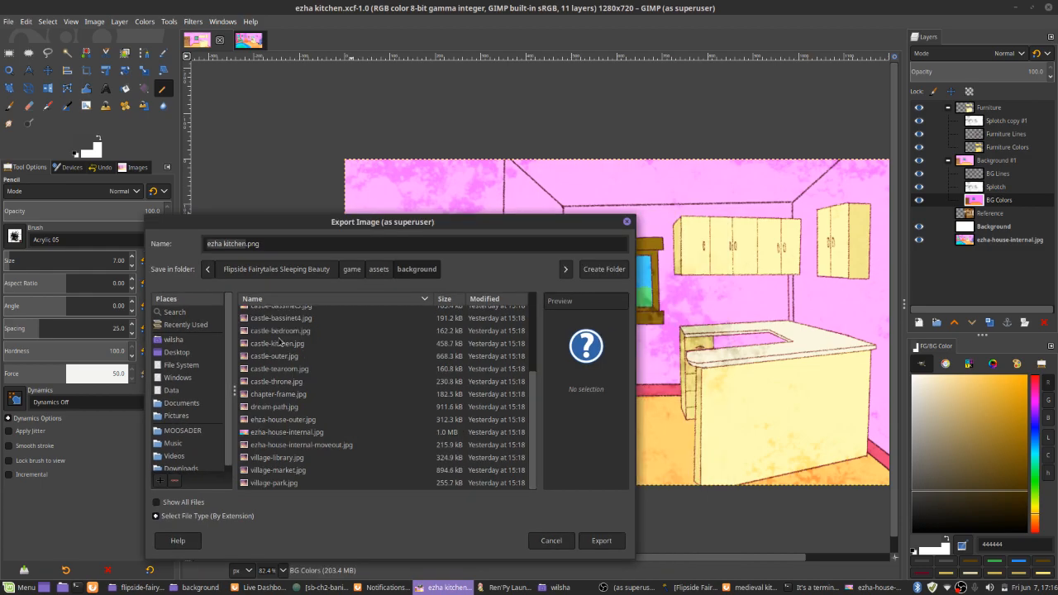
pyautogui.click(300, 444)
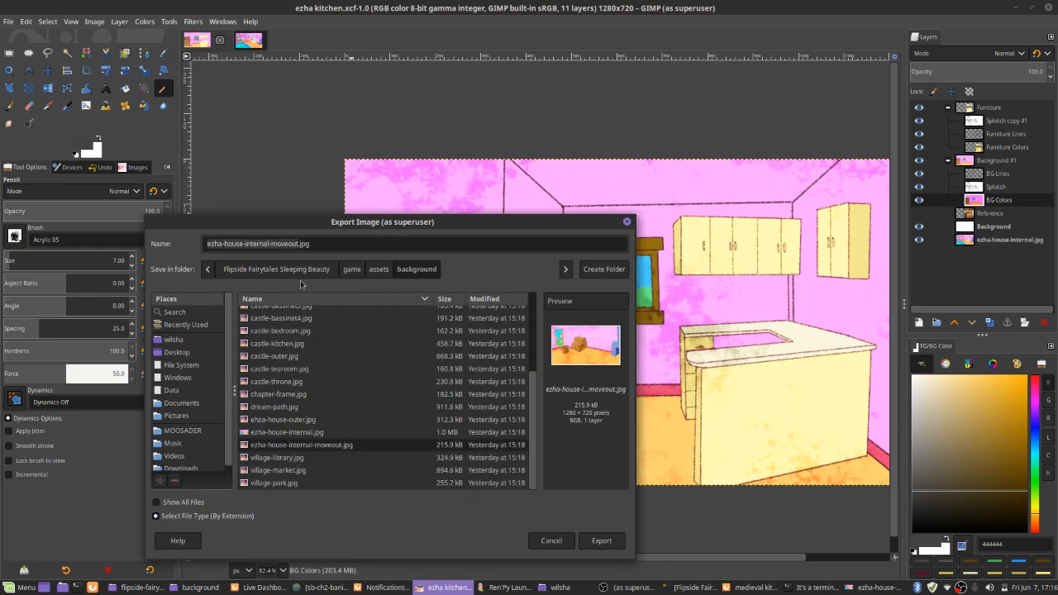
pyautogui.doubleClick(258, 243)
pyautogui.write('kit')
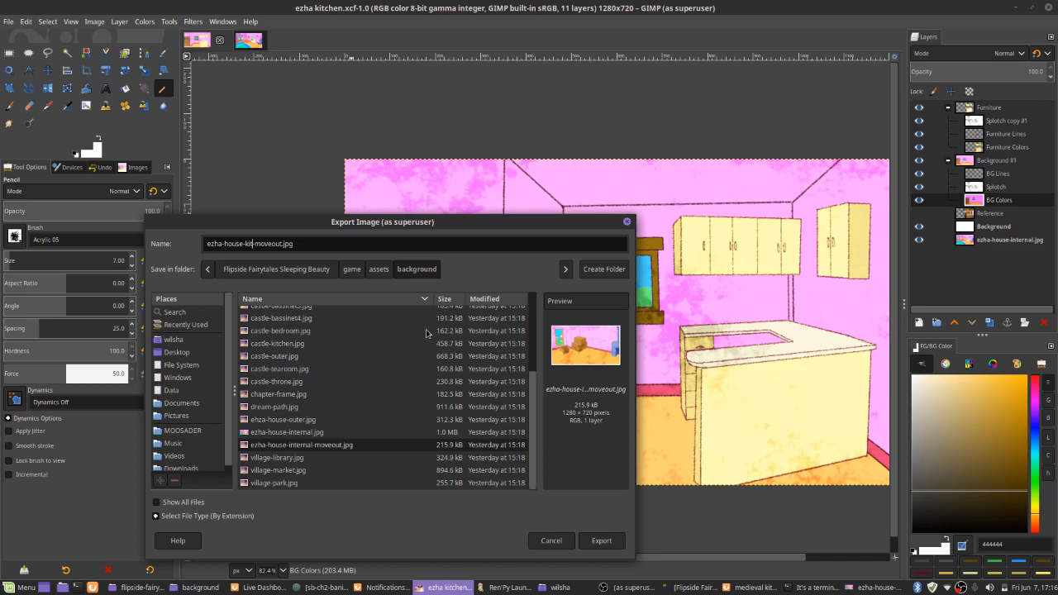
pyautogui.write('chen')
pyautogui.press('Return')
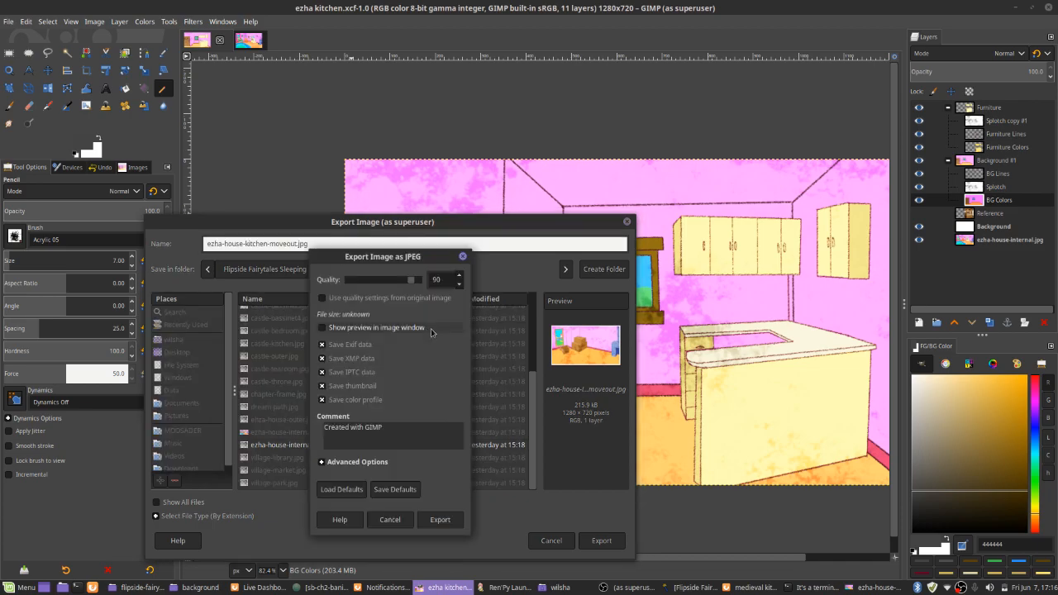
pyautogui.press('Return')
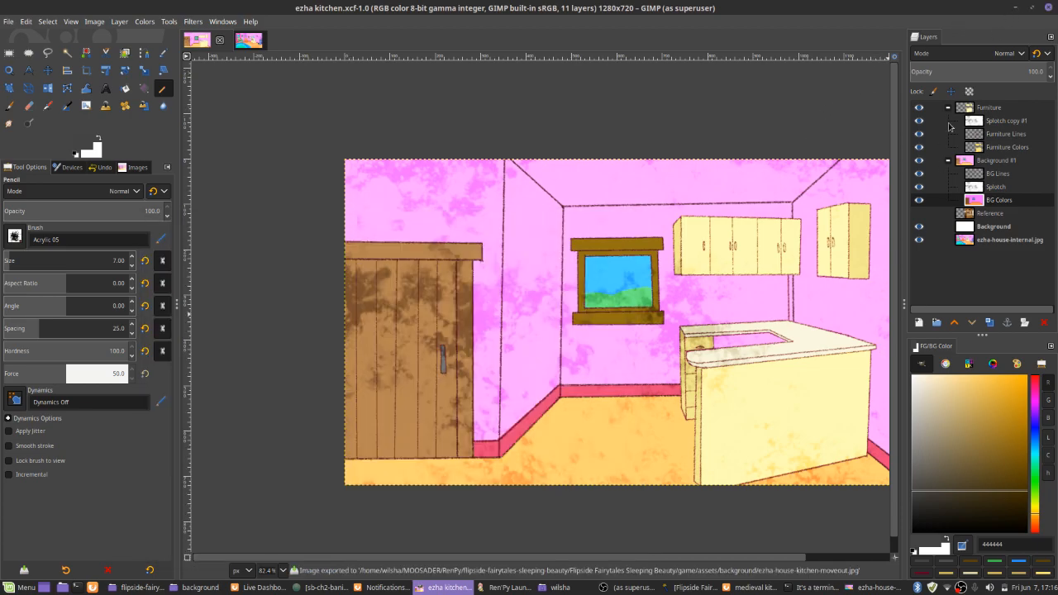
# Minimize GIMP and the browser, switch to the running Sleeping Beauty game, and choose to help Shahina
pyautogui.click(1010, 11)
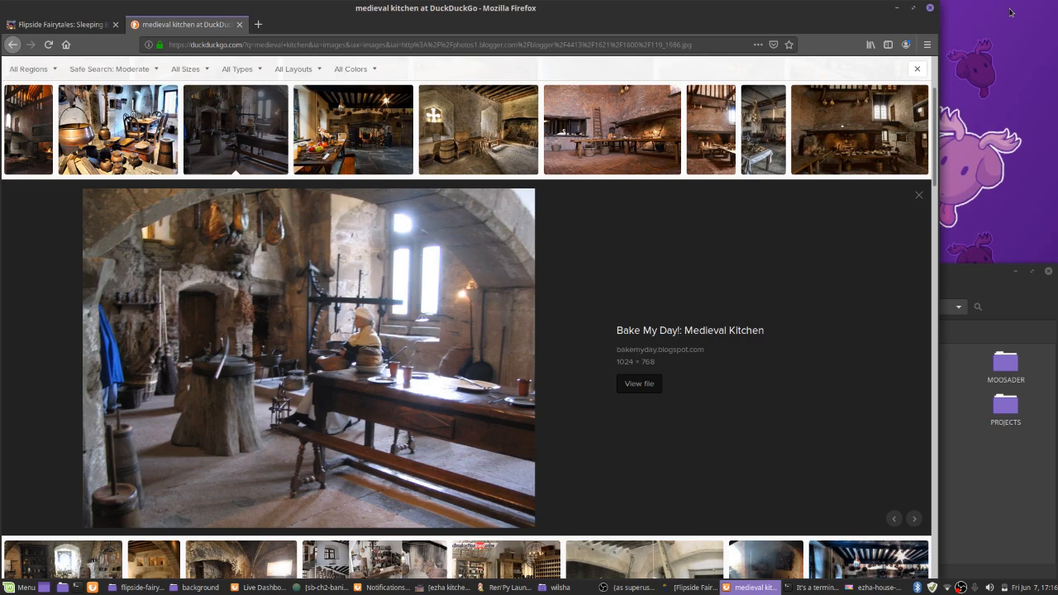
pyautogui.click(896, 9)
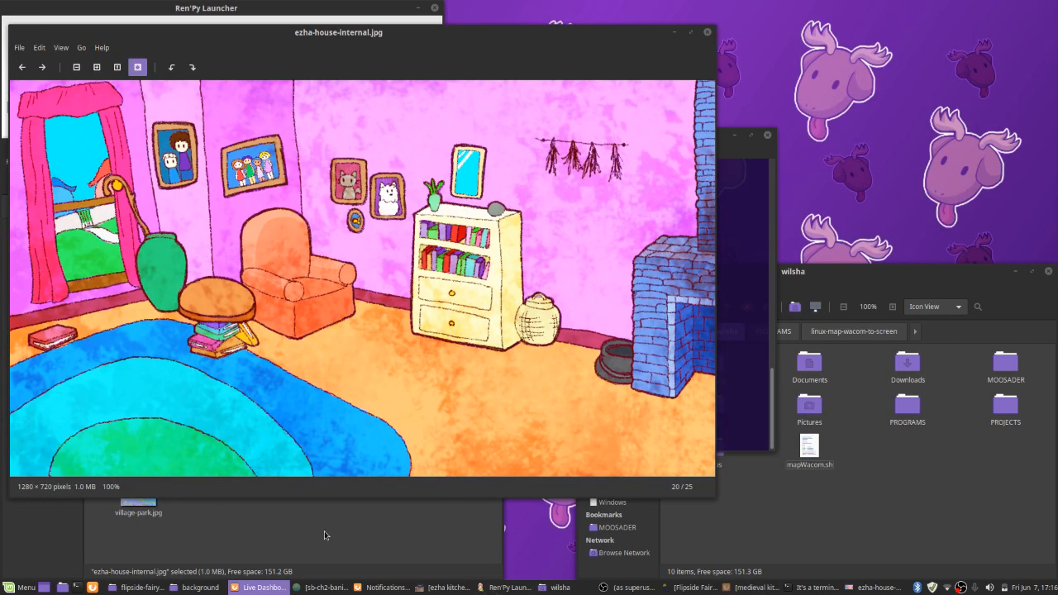
pyautogui.click(235, 531)
pyautogui.click(690, 588)
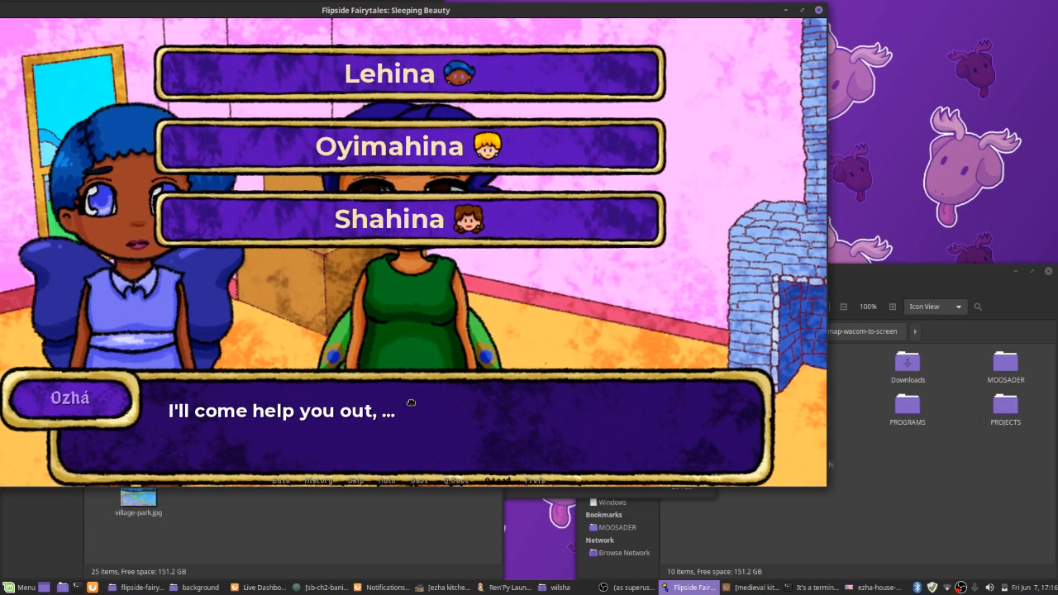
pyautogui.click(410, 219)
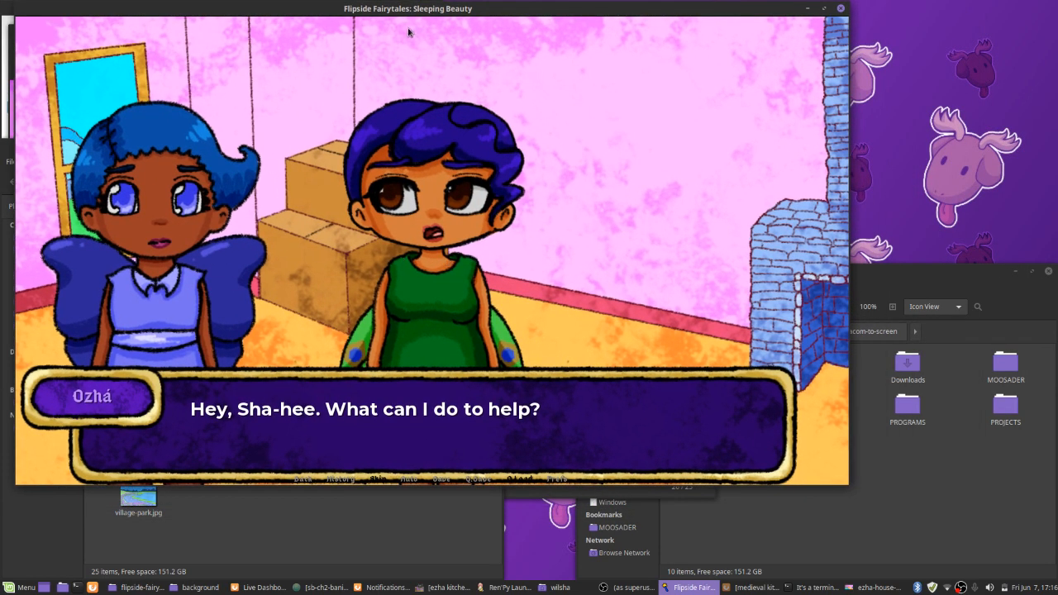
pyautogui.click(354, 183)
pyautogui.scroll(1, 353, 182)
# Switch the file manager to the scenes folder, and close the image viewer showing ezha-house-internal.jpg
pyautogui.click(324, 551)
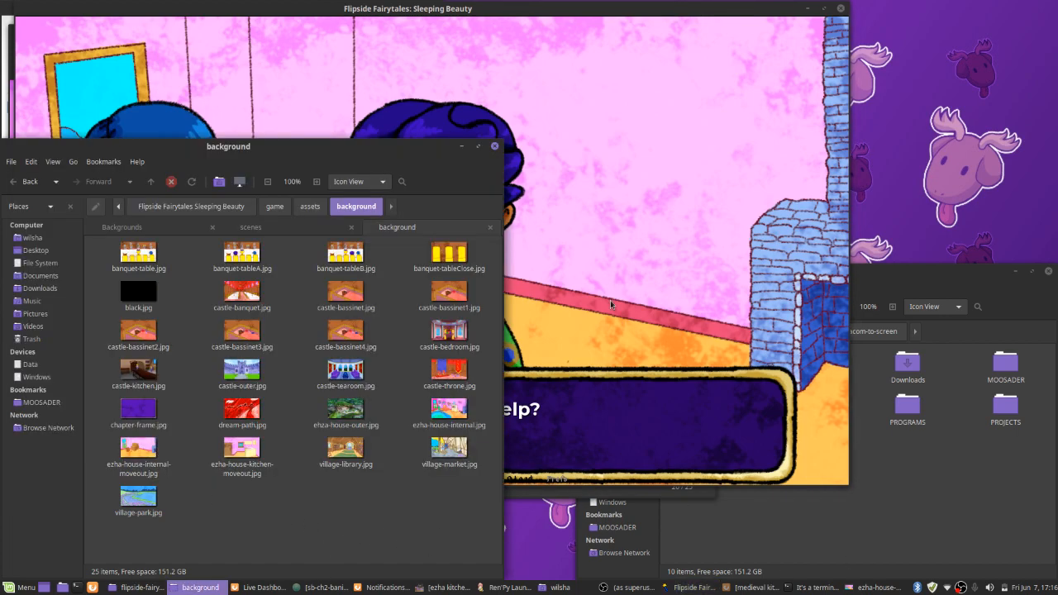
pyautogui.click(237, 231)
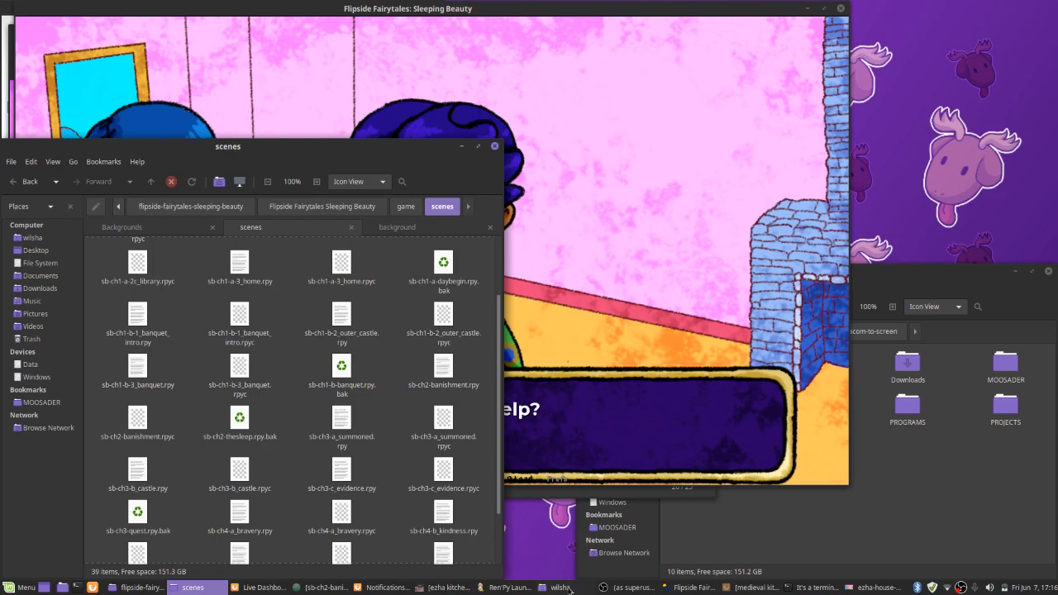
pyautogui.click(806, 588)
pyautogui.click(806, 589)
pyautogui.click(858, 588)
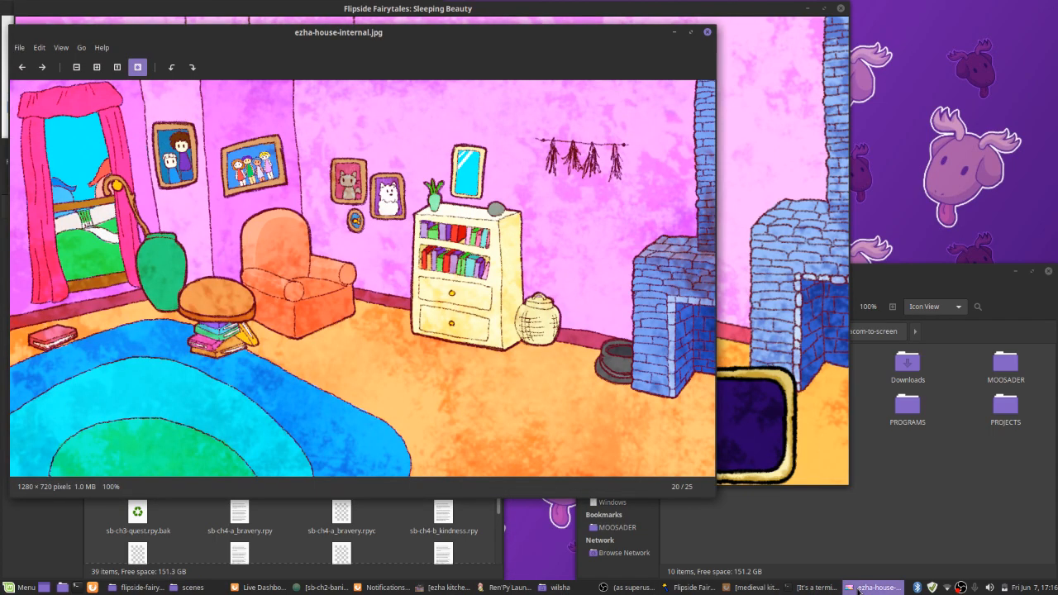
pyautogui.click(858, 591)
pyautogui.rightClick(858, 591)
pyautogui.click(863, 575)
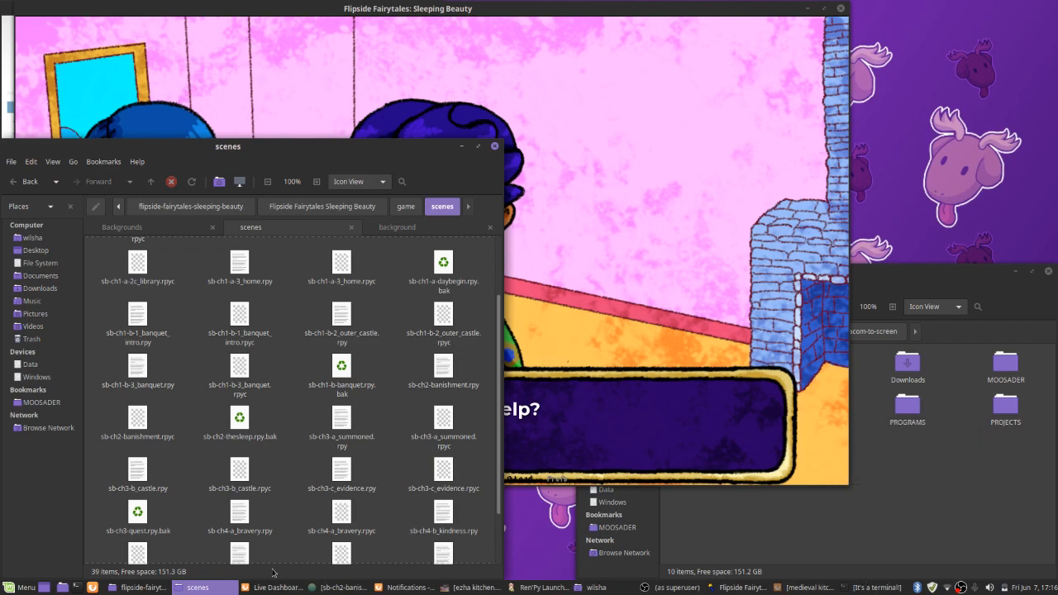
# Switch to Atom and look at the HELPING SHAHINA section of sb-ch2-banishment.rpy and the project's file tree
pyautogui.click(319, 588)
pyautogui.keyDown('alt'); pyautogui.moveTo(418, 366); pyautogui.dragTo(570, 375); pyautogui.keyUp('alt')
pyautogui.keyDown('alt'); pyautogui.moveTo(273, 137); pyautogui.dragTo(269, 106); pyautogui.keyUp('alt')
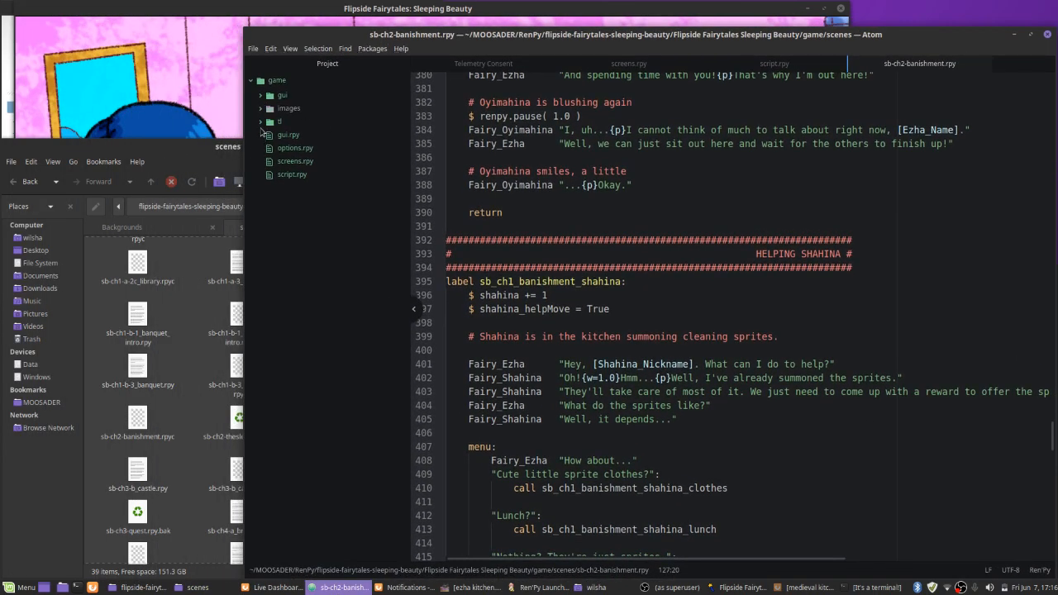
pyautogui.click(265, 82)
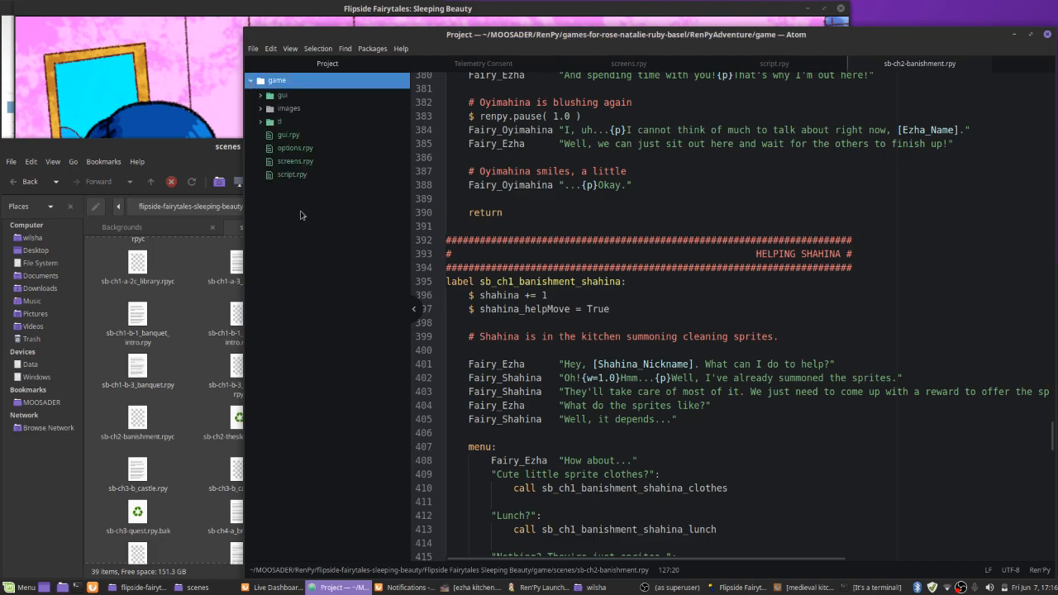
# Go from the scenes folder to the project's game folder and open sb-gamedata.rpy in Atom
pyautogui.click(195, 395)
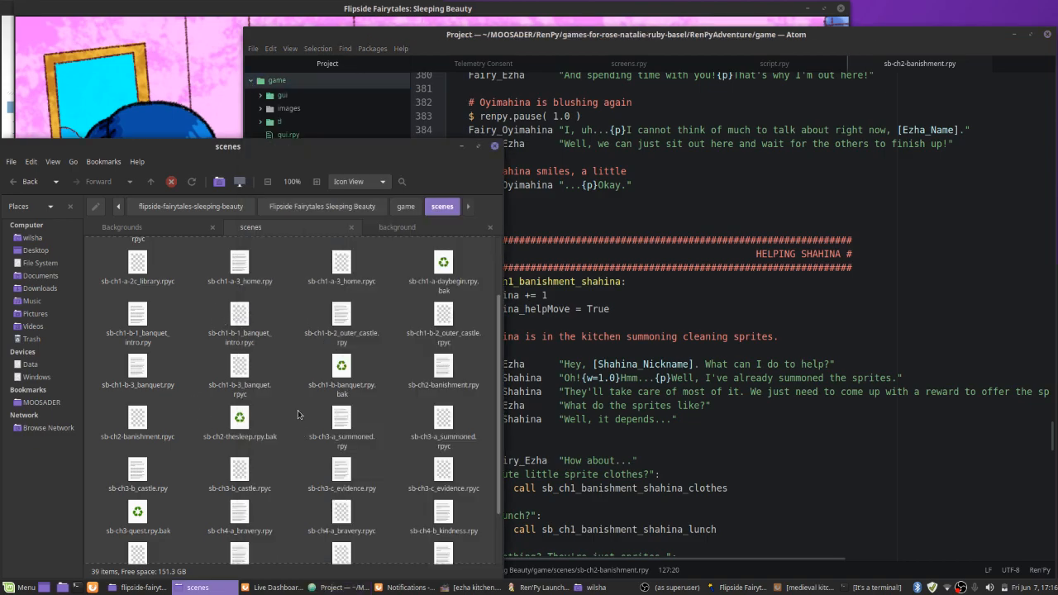
pyautogui.click(322, 206)
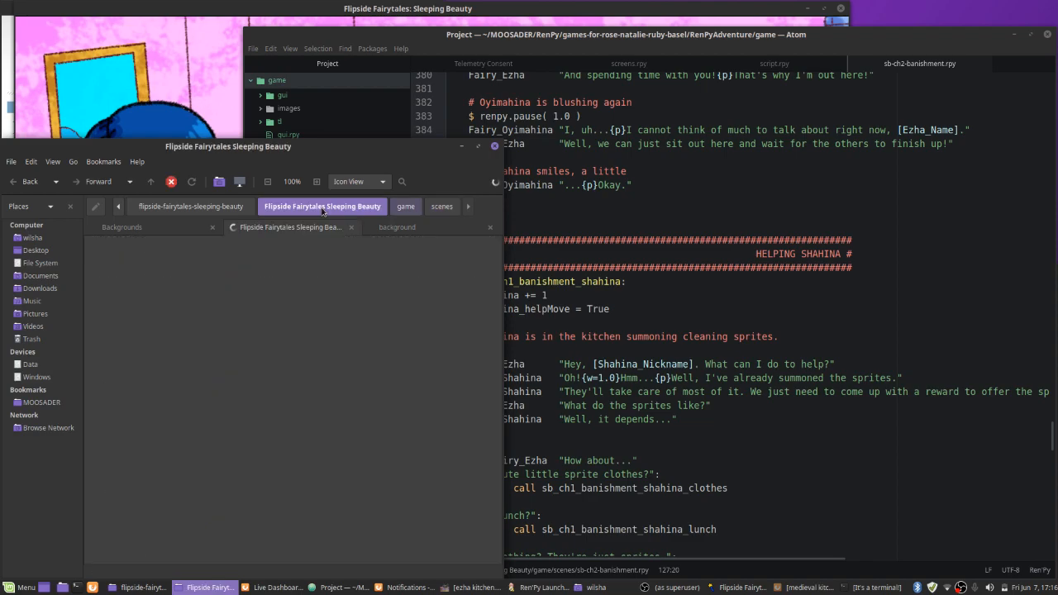
pyautogui.click(406, 207)
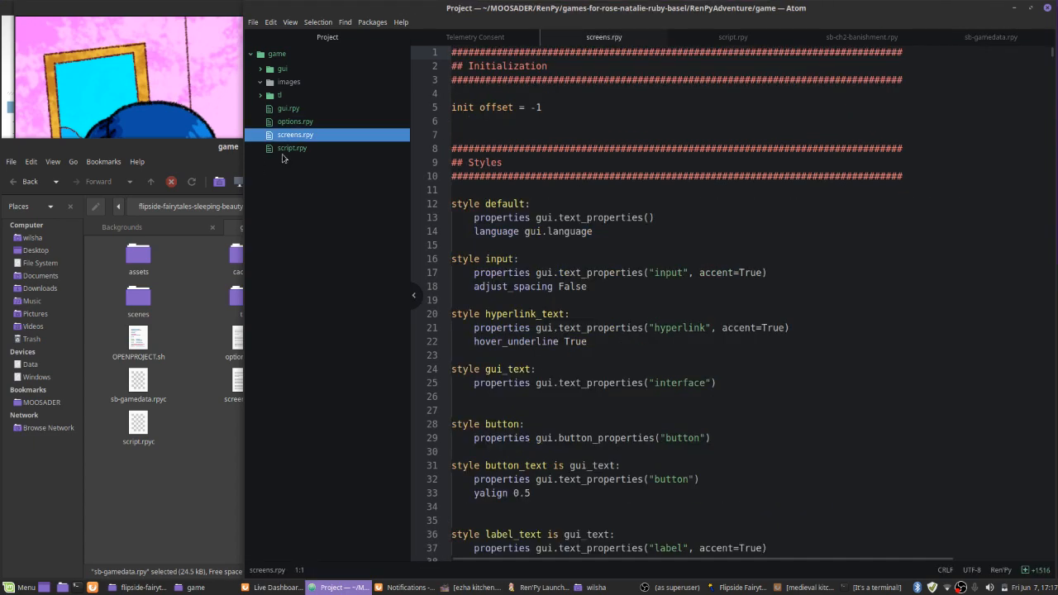
# Check script.rpy in the RenPyAdventure project tree, close Atom, and close the file manager's game folder tab
pyautogui.click(289, 149)
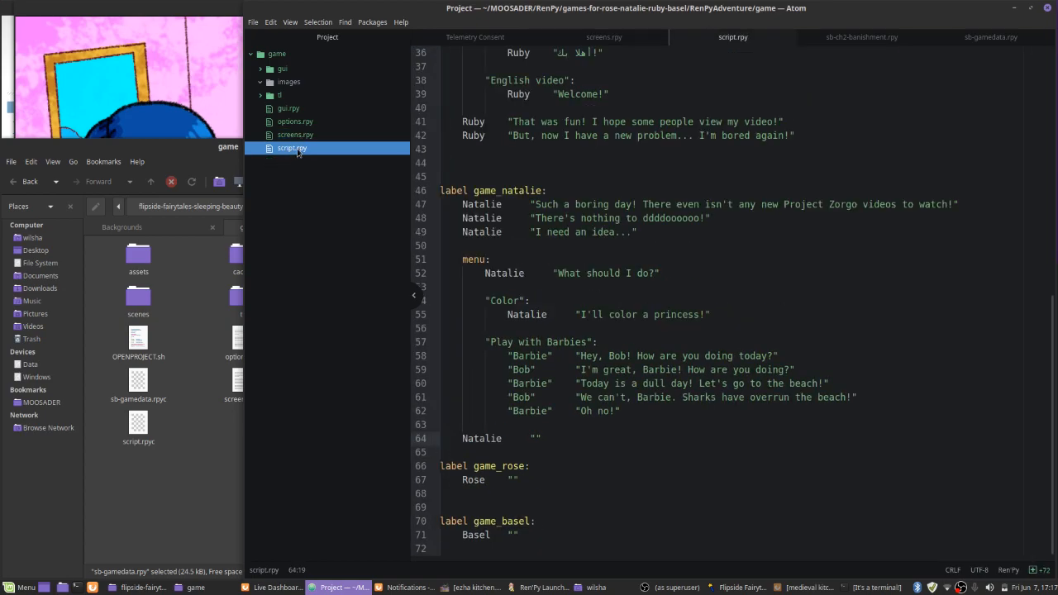
pyautogui.hotkey('ctrl', 'w')
pyautogui.hotkey('ctrl', 'w')
pyautogui.hotkey('ctrl', 'w')
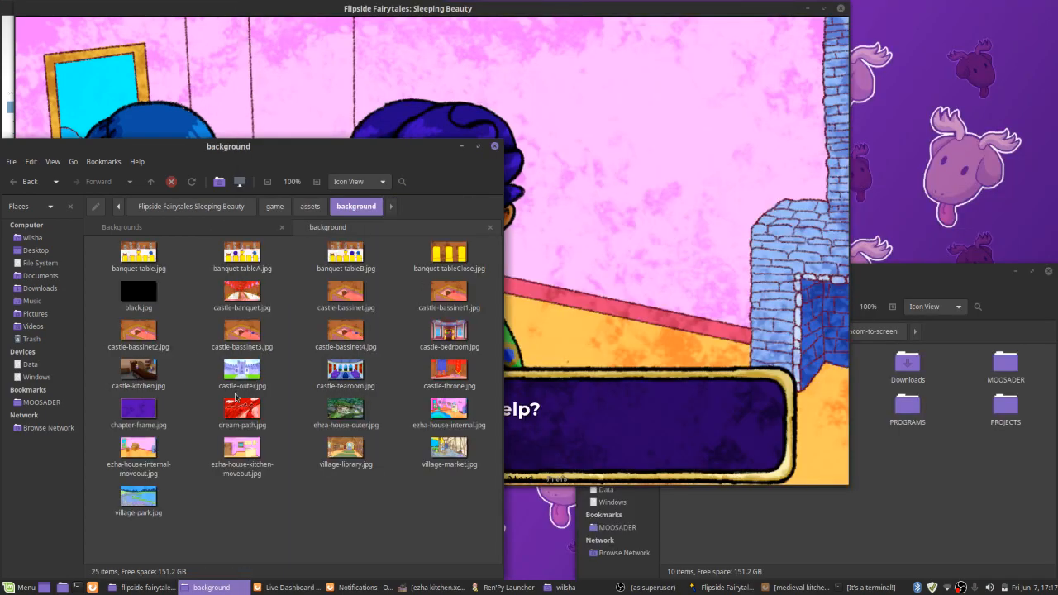
# Open sb-gamedata.rpy from the project's game folder in Atom, and decline sending usage stats
pyautogui.click(275, 206)
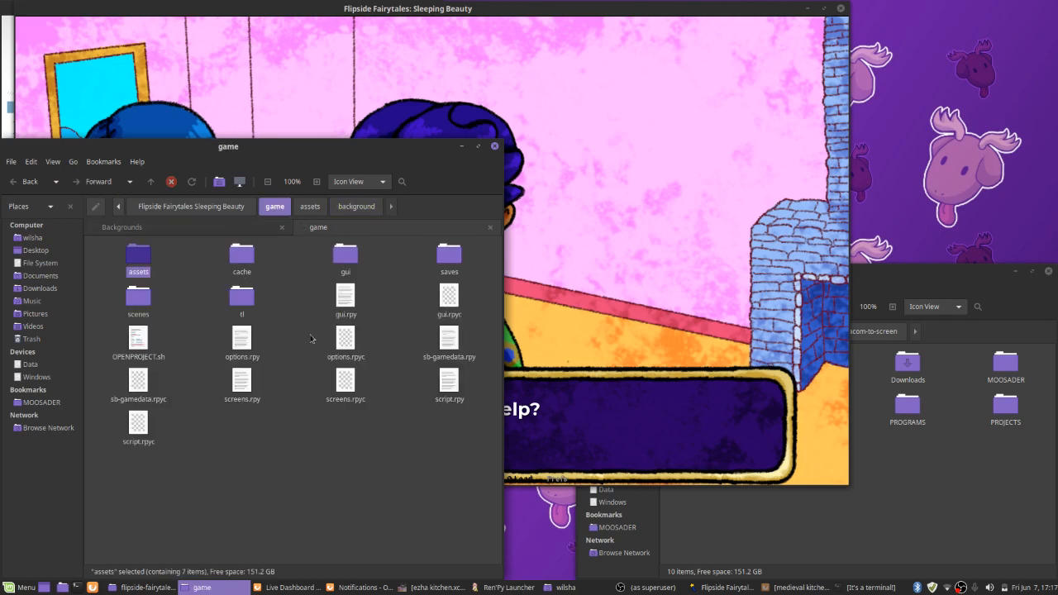
pyautogui.rightClick(453, 330)
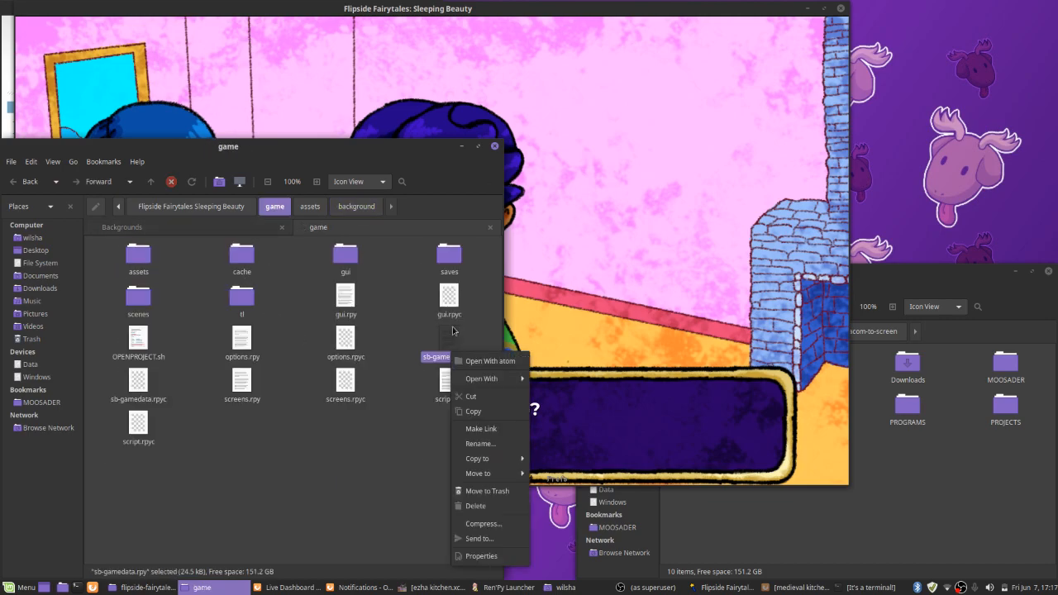
pyautogui.click(477, 362)
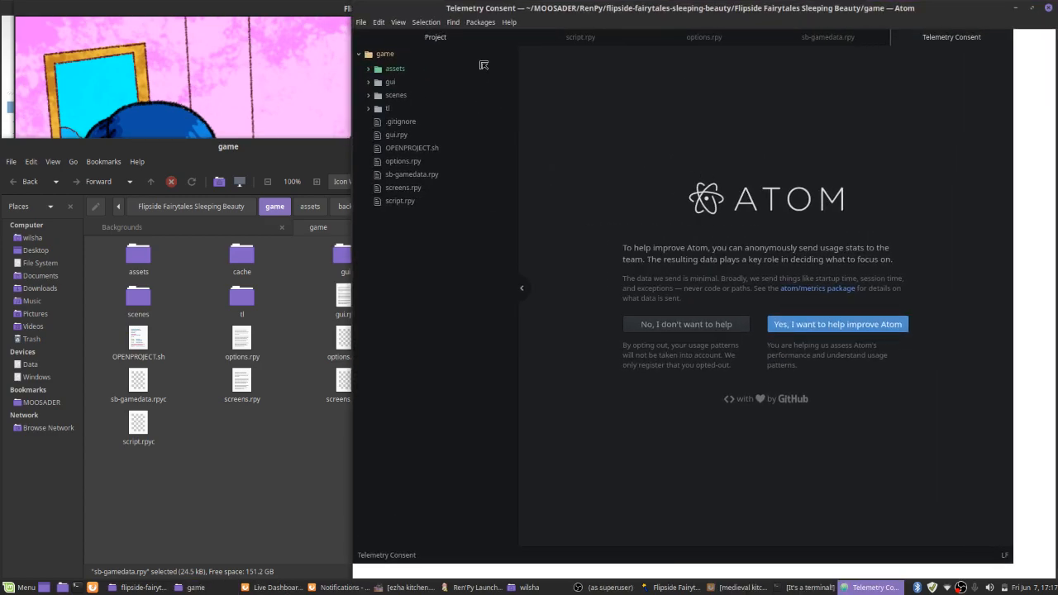
pyautogui.click(731, 335)
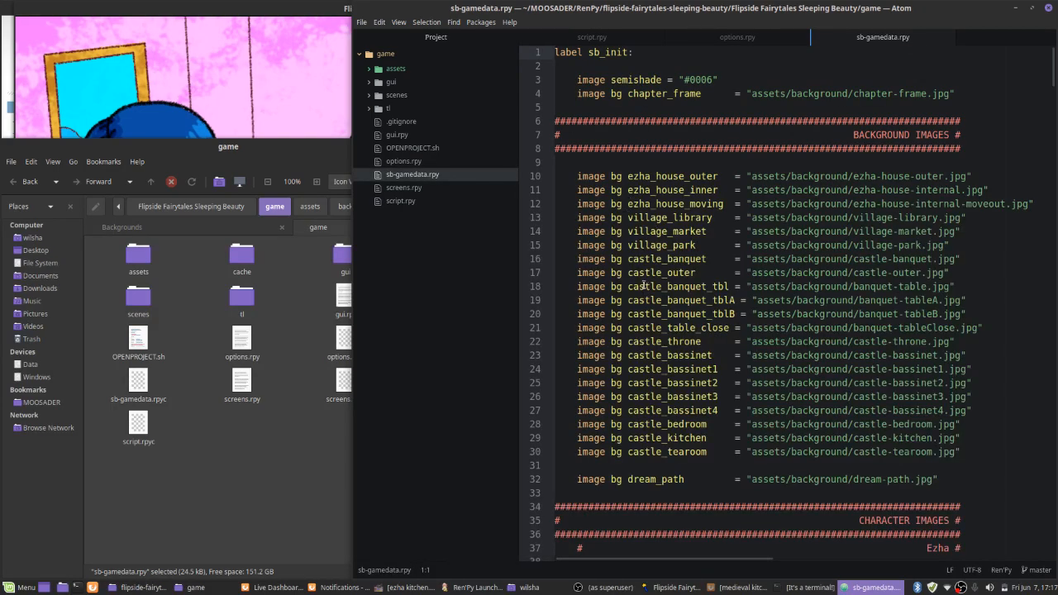
# Duplicate the ezha_house_moving background line as ezha_kitchen_moving pointing to ezha-house-kitchen-moveout.jpg, save the file, and select the new image name
pyautogui.doubleClick(667, 204)
pyautogui.click(1041, 200)
pyautogui.hotkey('ctrl', 'shift', 'd')
pyautogui.doubleClick(878, 218)
pyautogui.write('kitchen')
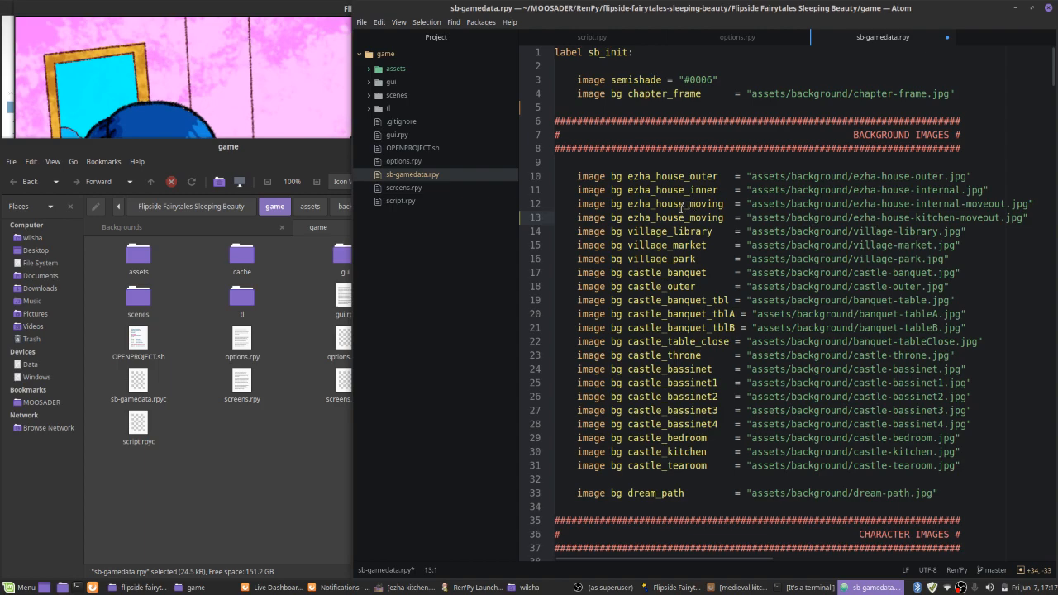
pyautogui.keyDown('shift'); pyautogui.click(668, 232); pyautogui.keyUp('shift')
pyautogui.moveTo(668, 231); pyautogui.dragTo(658, 222)
pyautogui.write('kitchen')
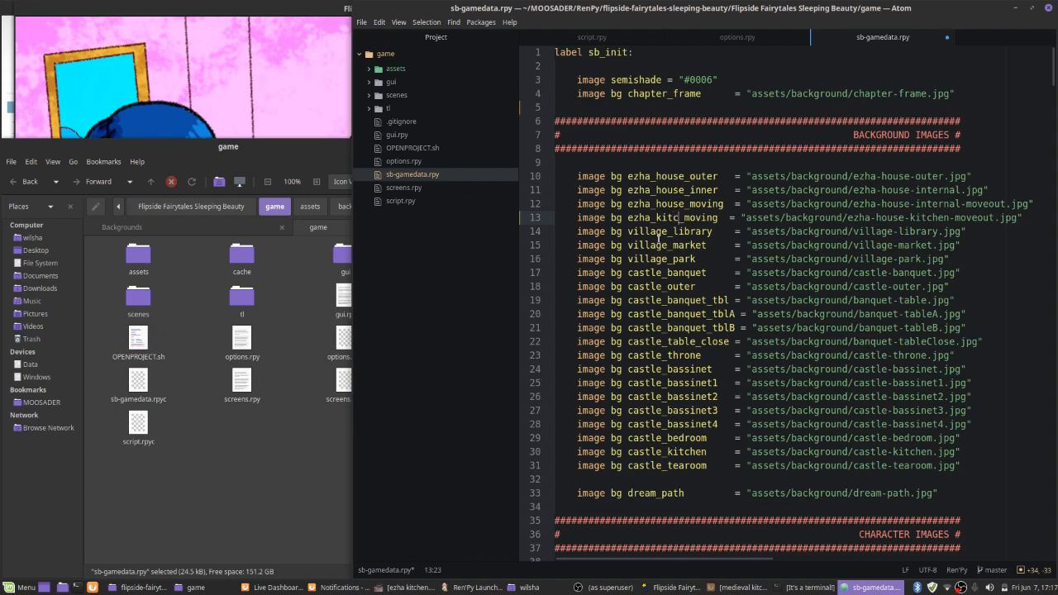
pyautogui.hotkey('ctrl', 's')
pyautogui.doubleClick(644, 218)
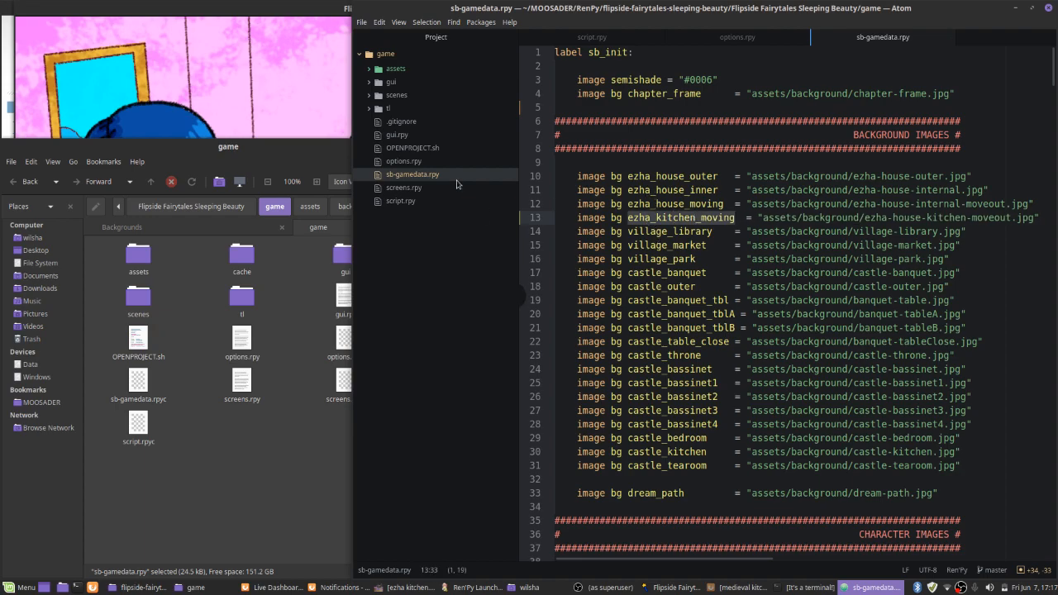
# Open sb-ch2-banishment.rpy from the scenes folder and find the label sb_ch1_banishment_shahina
pyautogui.click(374, 98)
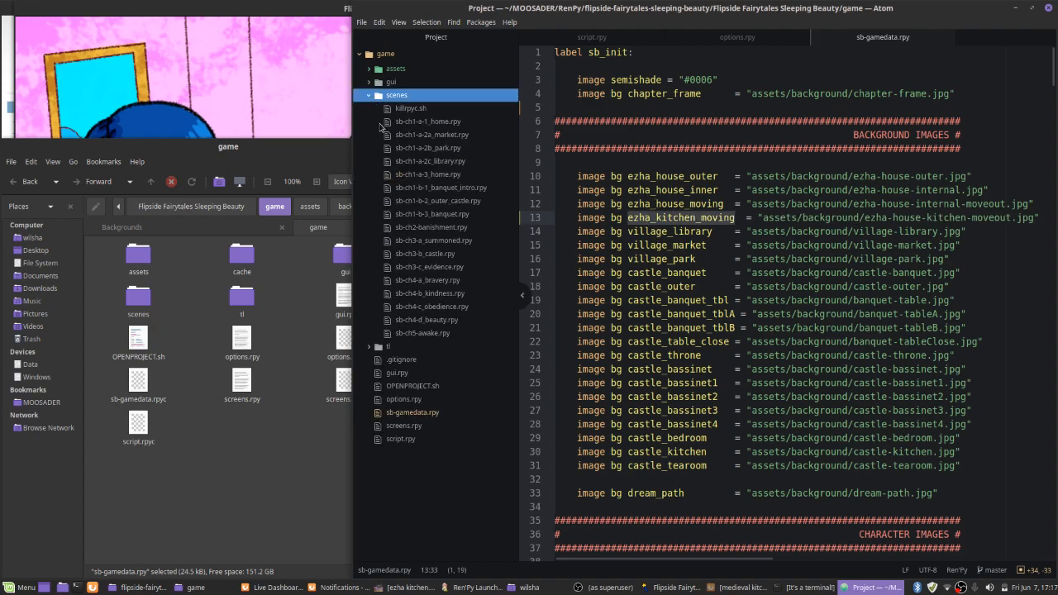
pyautogui.click(401, 238)
pyautogui.doubleClick(401, 229)
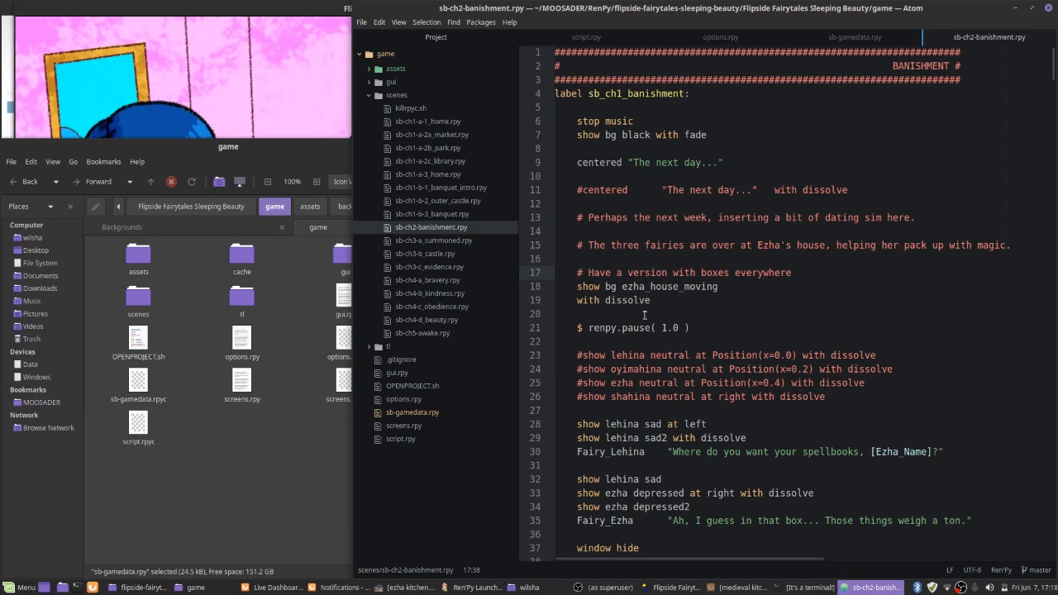
pyautogui.scroll(-5, 644, 315)
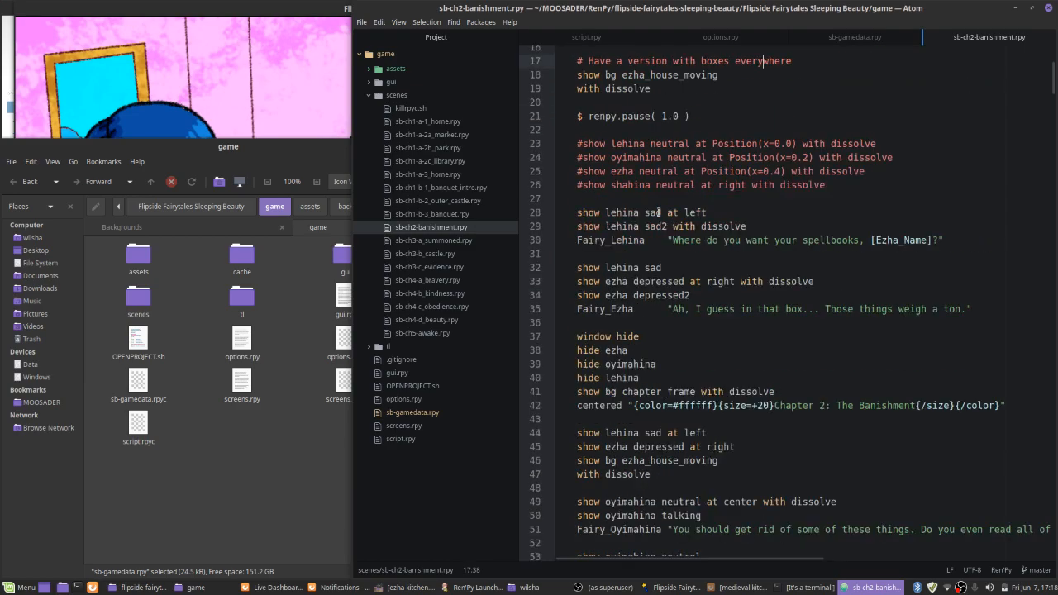
pyautogui.scroll(-20, 659, 212)
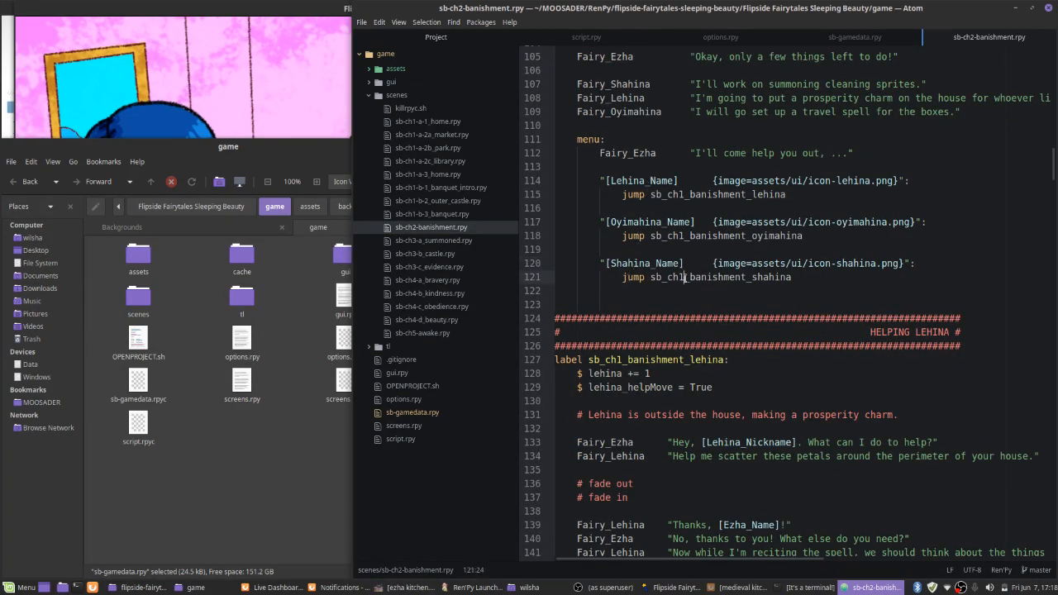
pyautogui.doubleClick(682, 278)
pyautogui.hotkey('ctrl', 'f')
pyautogui.press('Return')
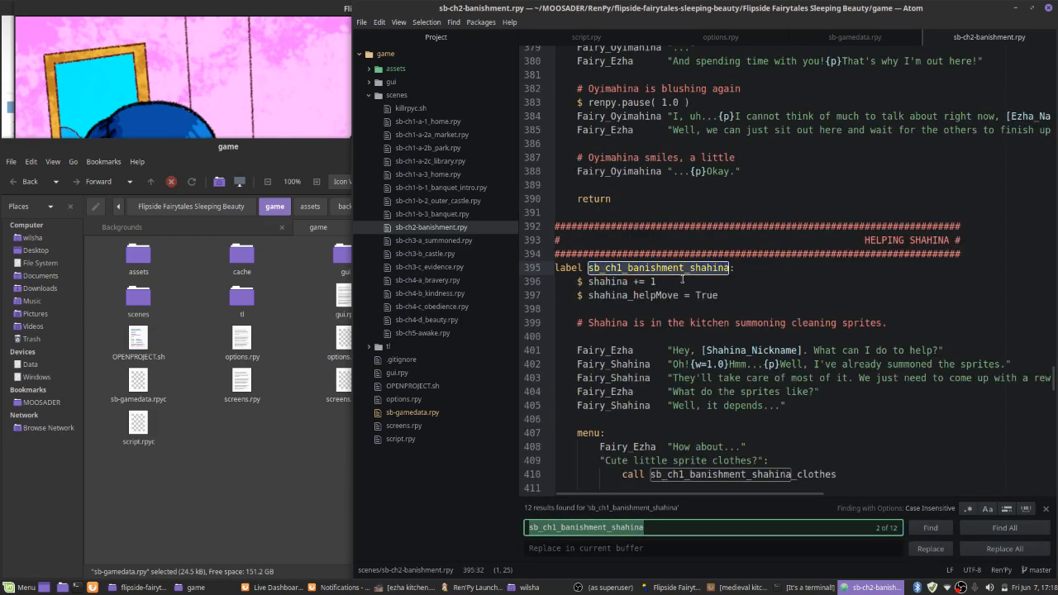
# Add the line "show bg ezha_kitchen_moving with fade" below shahina_helpMove = True in the HELPING SHAHINA section
pyautogui.press('Escape')
pyautogui.click(733, 297)
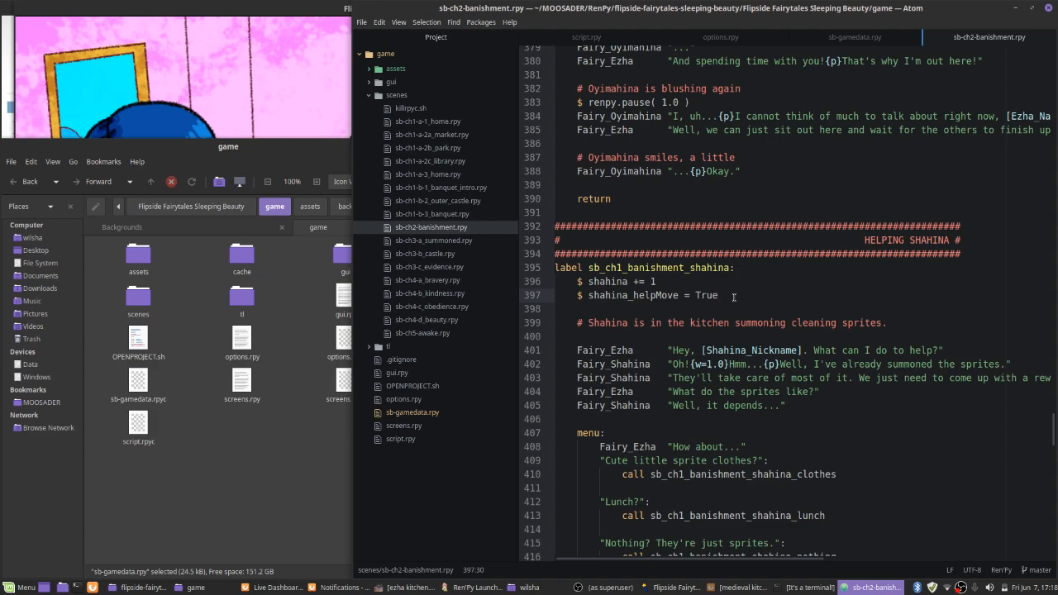
pyautogui.press('Return')
pyautogui.press('Return')
pyautogui.write('show bg ')
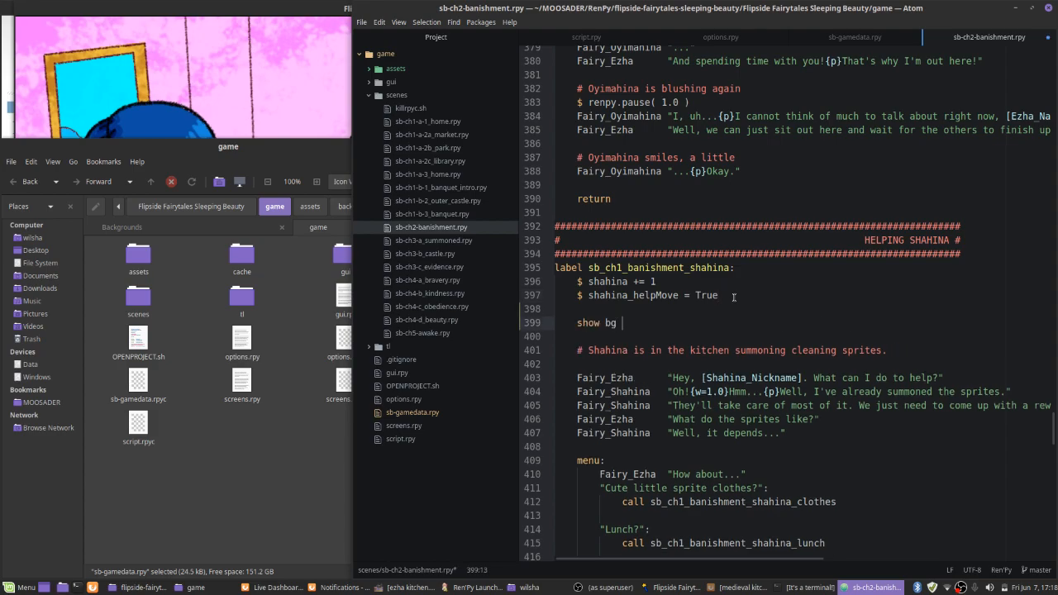
pyautogui.write('ezha_kitchen_moving with fade')
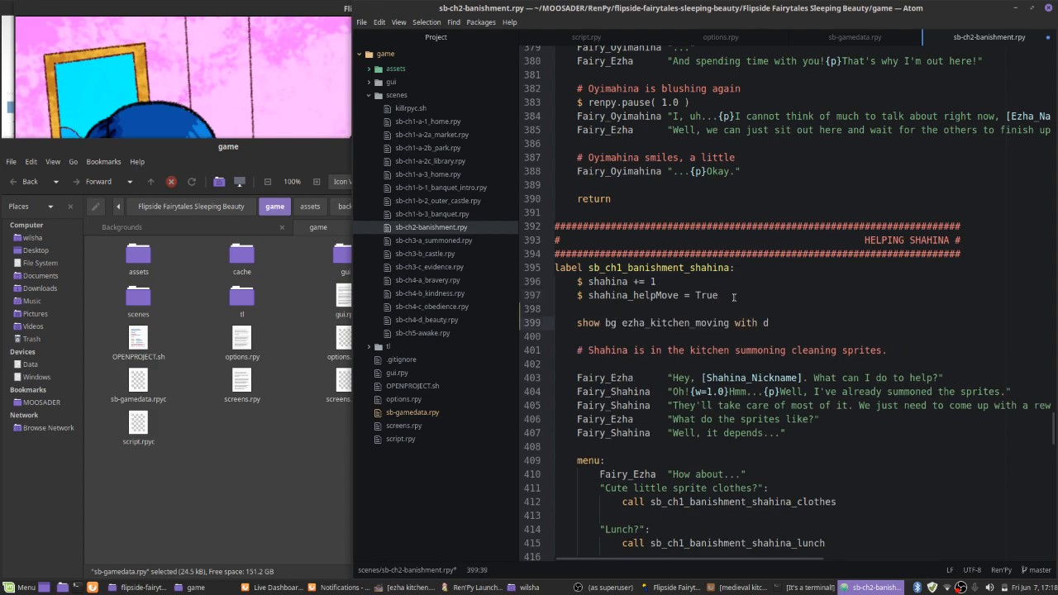
# Minimize the Ren'Py Launcher, maximize the running game, and advance the dialogue to the choice of whom to help
pyautogui.hotkey('alt', 'Tab')
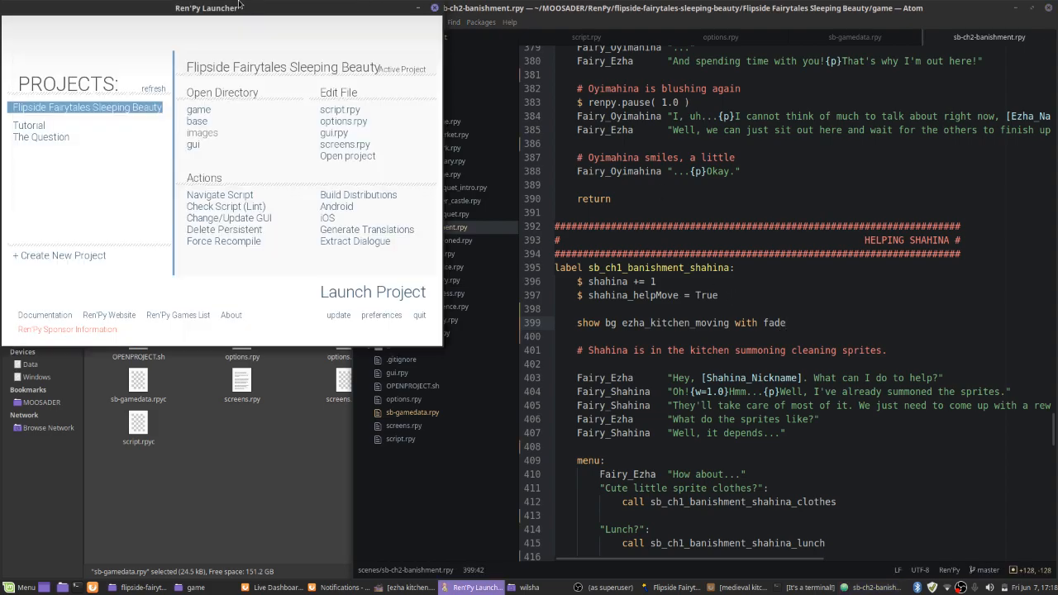
pyautogui.click(417, 9)
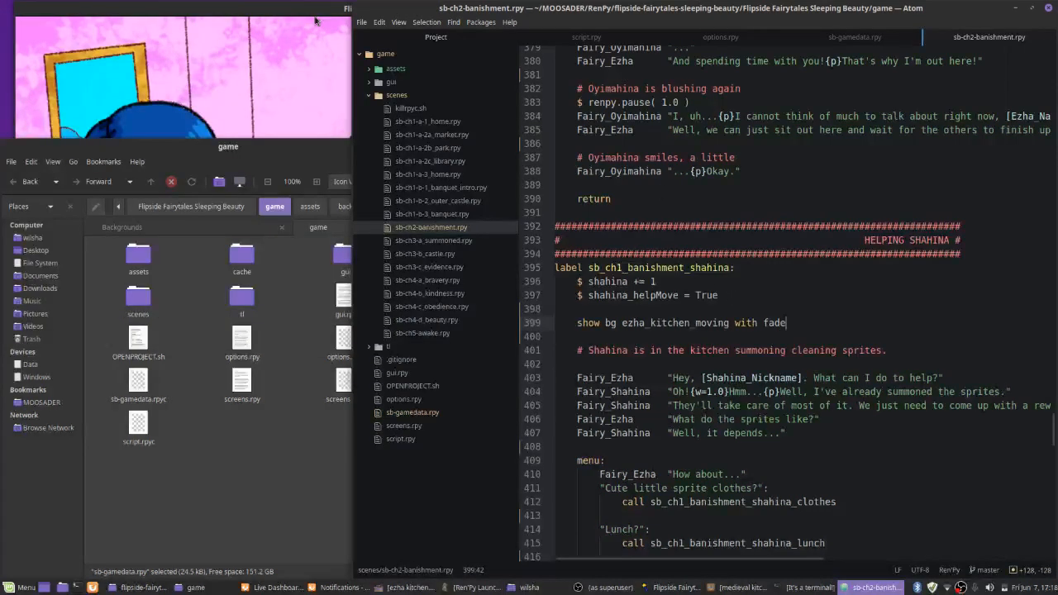
pyautogui.doubleClick(277, 7)
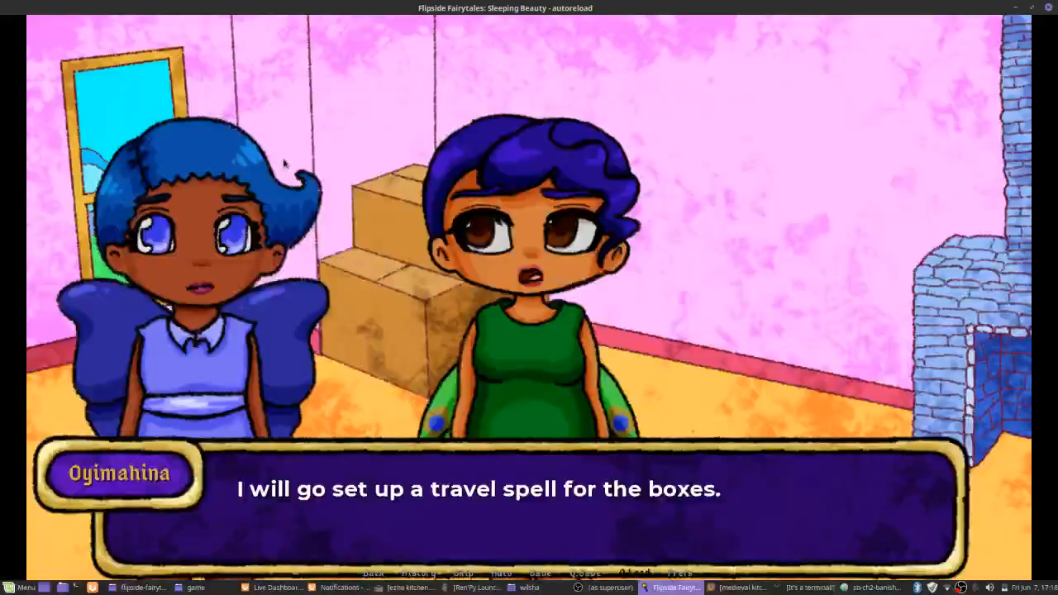
pyautogui.click(336, 253)
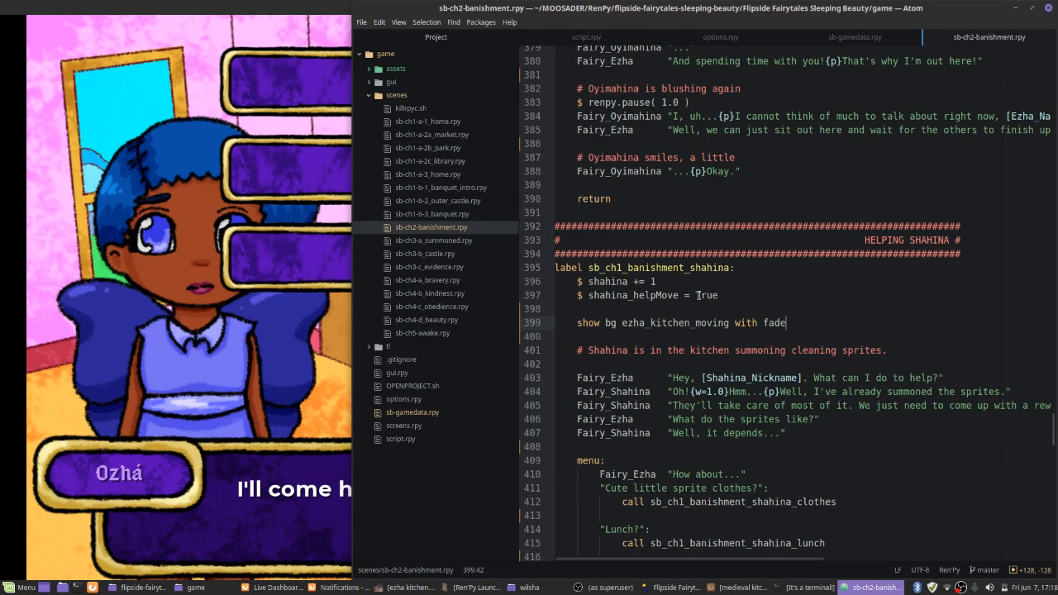
# Insert "hide lehina" and "hide ezha" above the kitchen background line in sb-ch2-banishment.rpy, and save the script
pyautogui.press('Up')
pyautogui.press('Return')
pyautogui.write('hid')
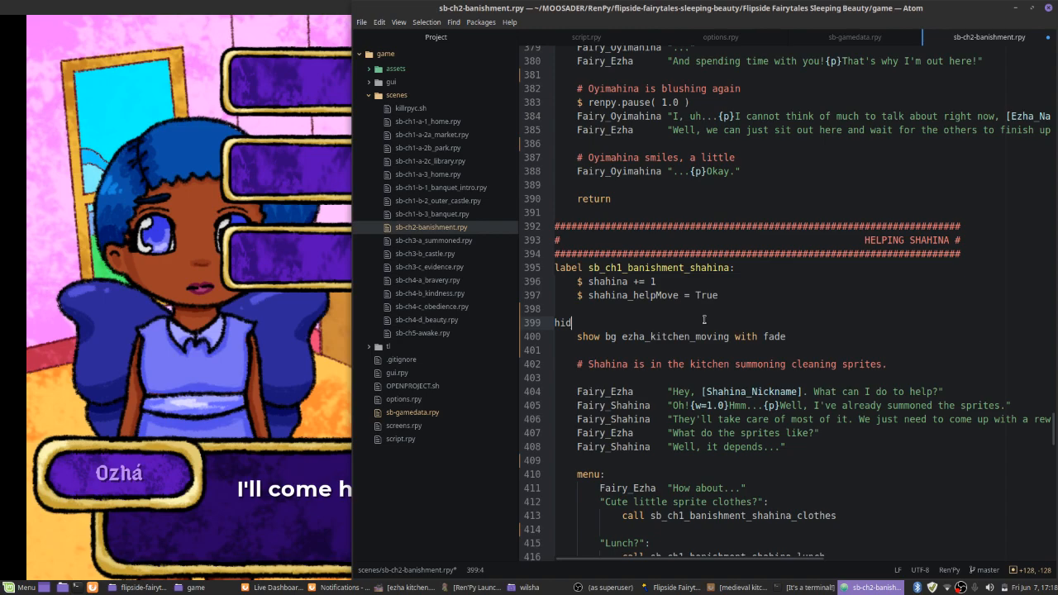
pyautogui.write('e lehina')
pyautogui.press('Return')
pyautogui.write('hide o')
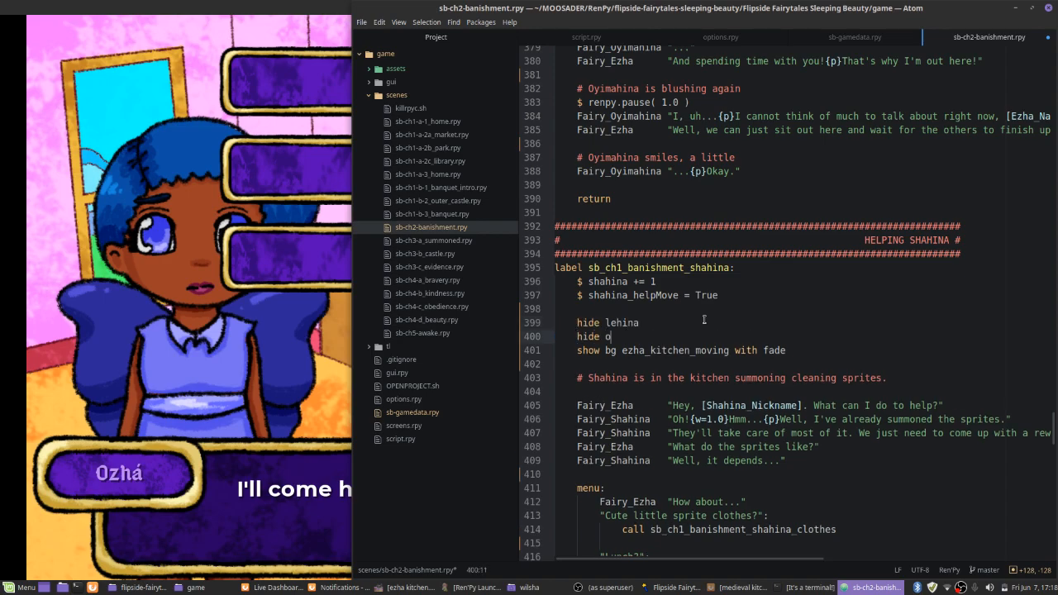
pyautogui.press('BackSpace')
pyautogui.write('ezha')
pyautogui.hotkey('ctrl', 's')
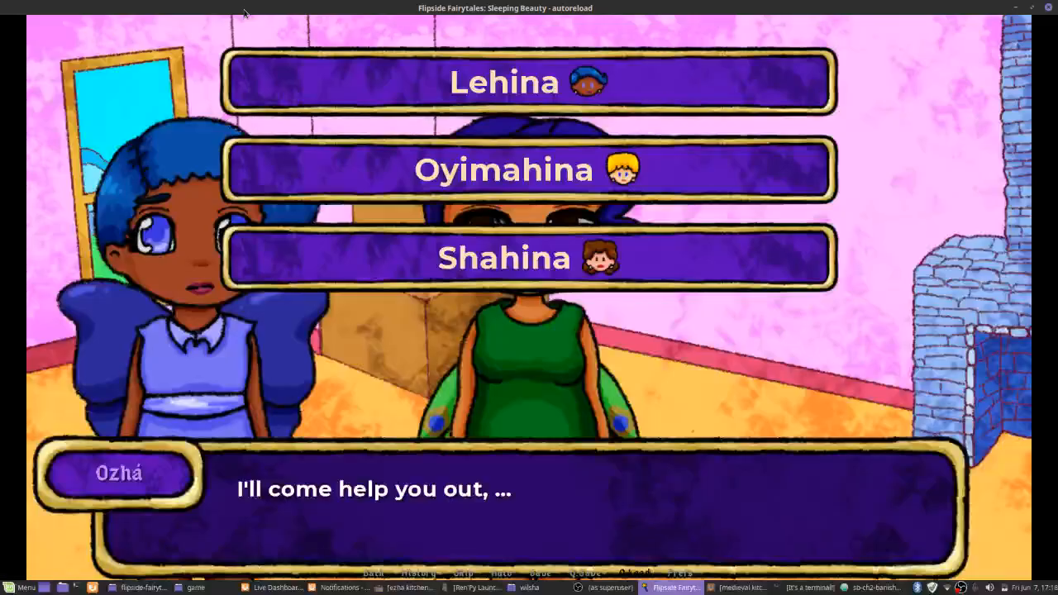
# Test the Shahina choice in the game, and add "show shahina neutral at right" after the hide lines in the script
pyautogui.click(429, 259)
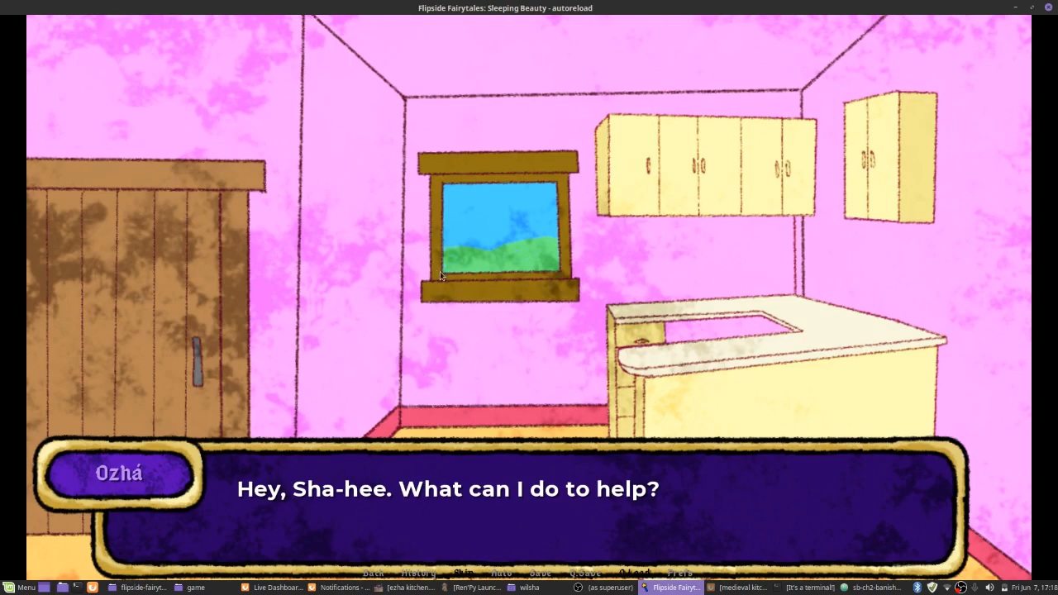
pyautogui.hotkey('alt', 'Tab')
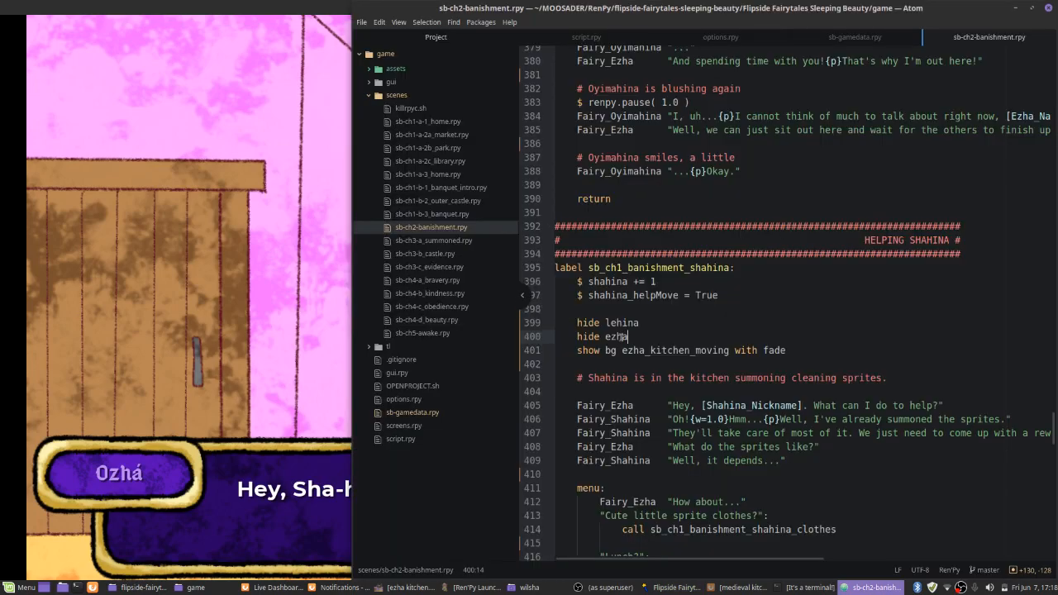
pyautogui.press('Return')
pyautogui.write('show sha')
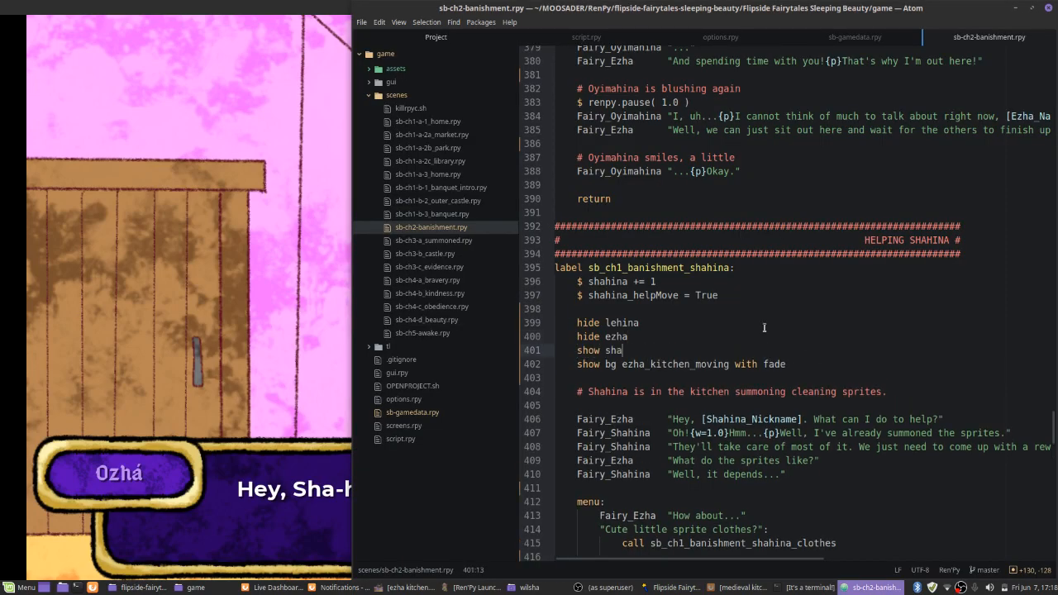
pyautogui.write('hina neutral at left')
pyautogui.press('BackSpace')
pyautogui.press('BackSpace')
pyautogui.press('BackSpace')
pyautogui.press('BackSpace')
pyautogui.write('right')
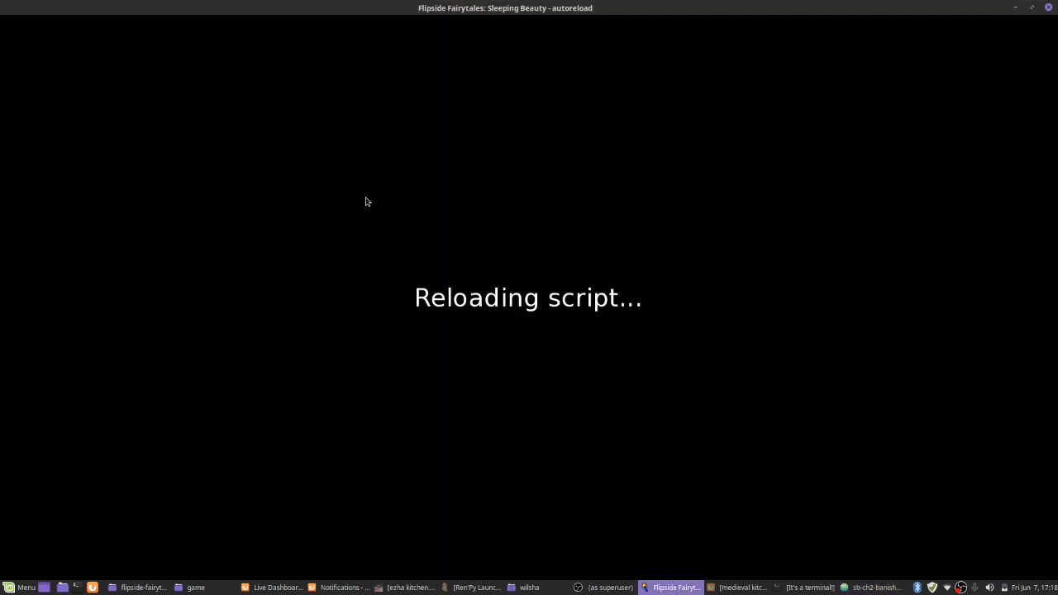
# Complete "$ renpy.pause( 1.0 )" below the kitchen background line, add "show ezha neutral at left with dissolve", and save the script
pyautogui.hotkey('alt', 'Tab')
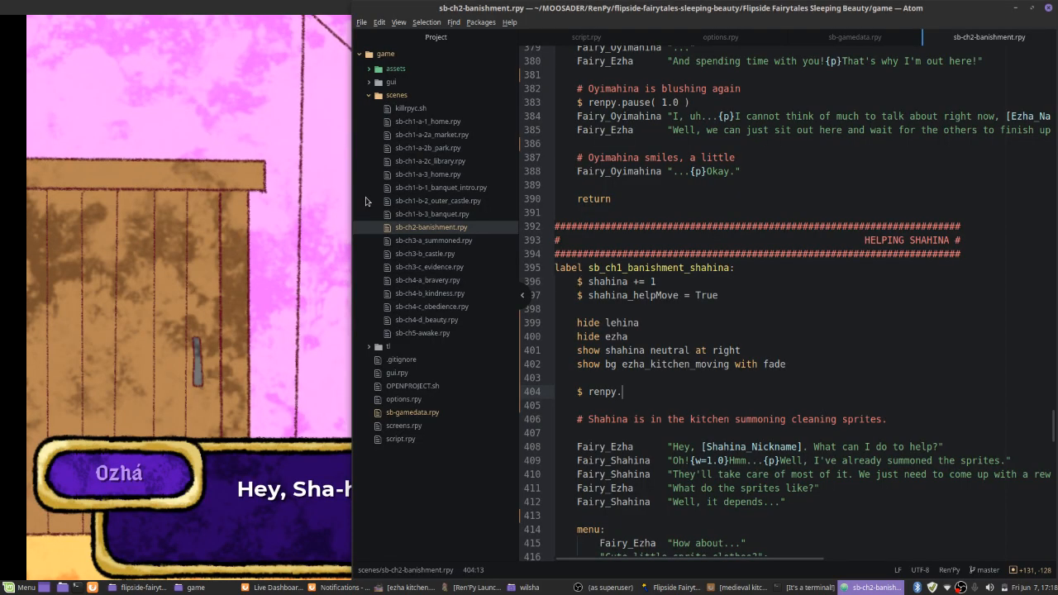
pyautogui.write('pause( 1.0 )')
pyautogui.press('Return')
pyautogui.press('Return')
pyautogui.write('show ')
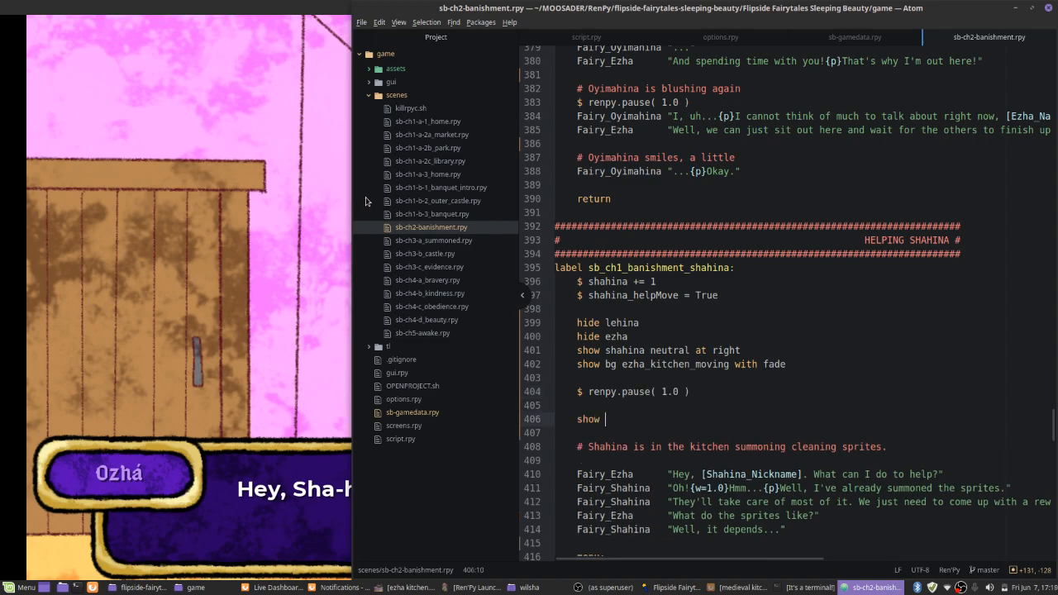
pyautogui.write('ezha neutral at left with dissolve')
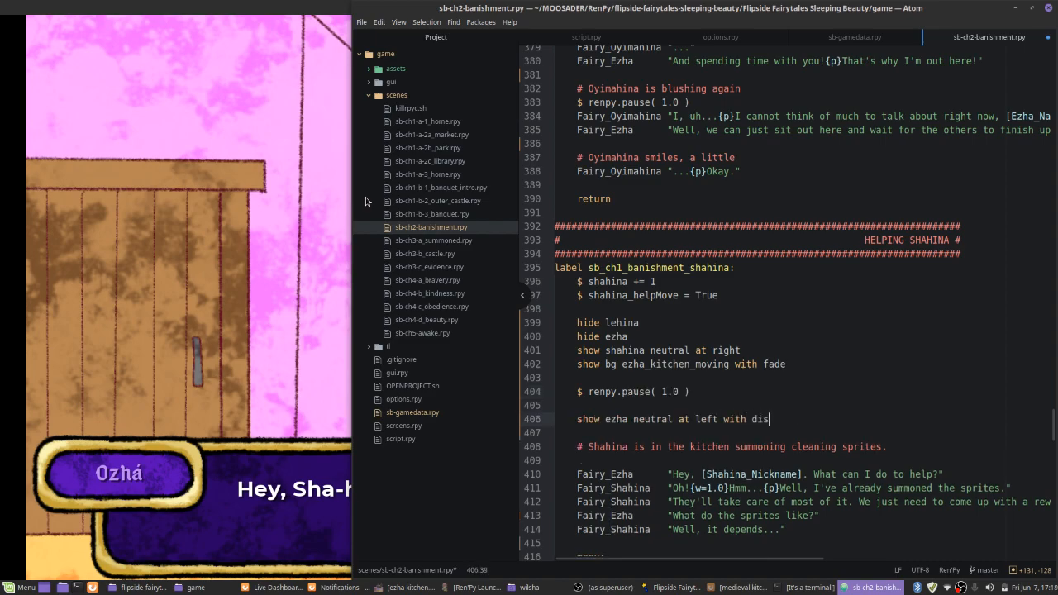
pyautogui.hotkey('ctrl', 's')
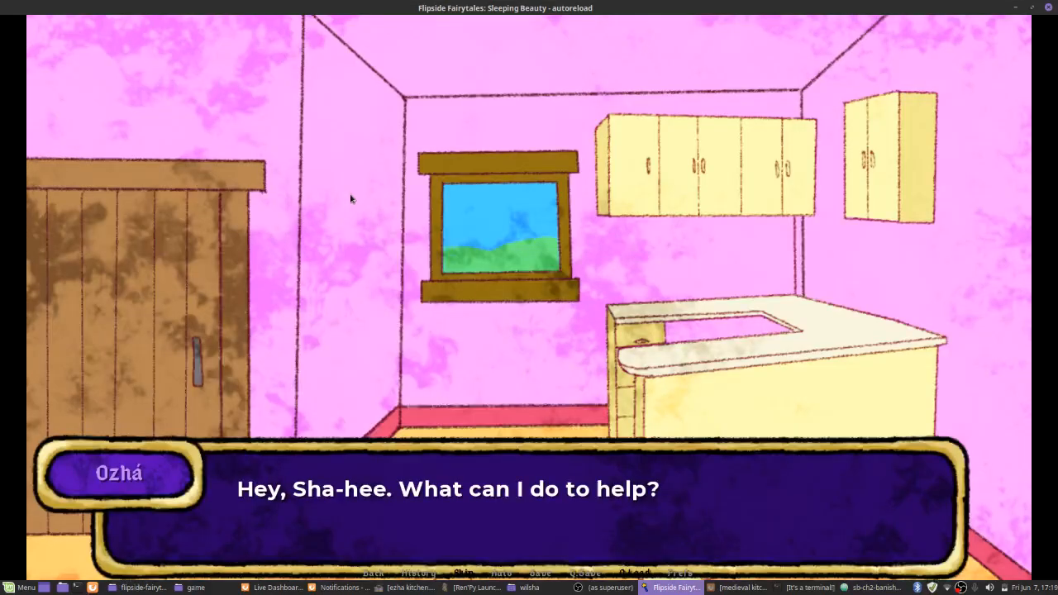
# Roll the game back to replay the kitchen scene with Ezha and Shahina, return to Atom, and switch to OBS
pyautogui.scroll(1, 373, 262)
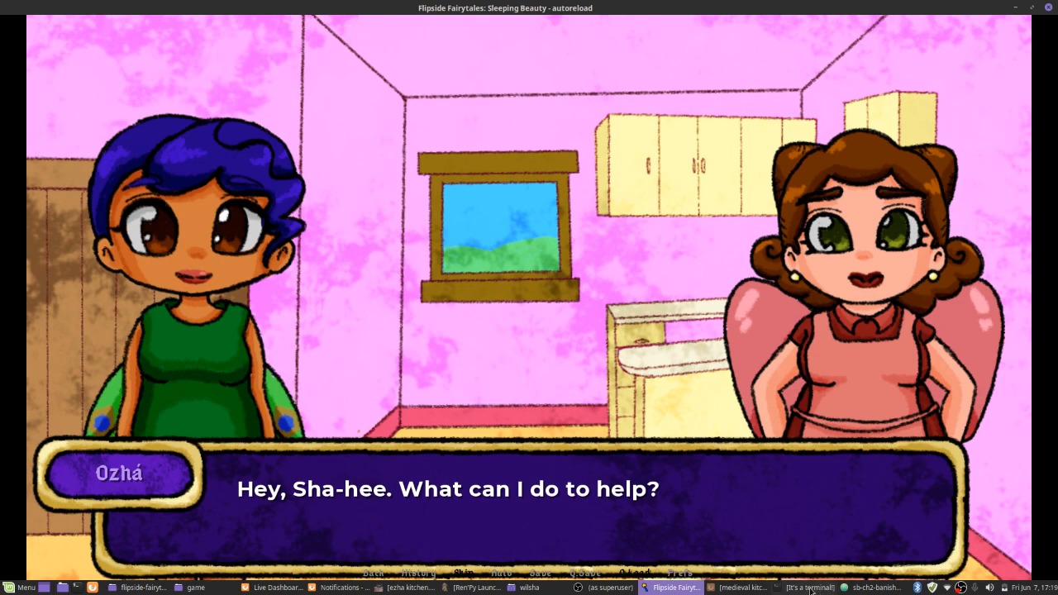
pyautogui.click(845, 587)
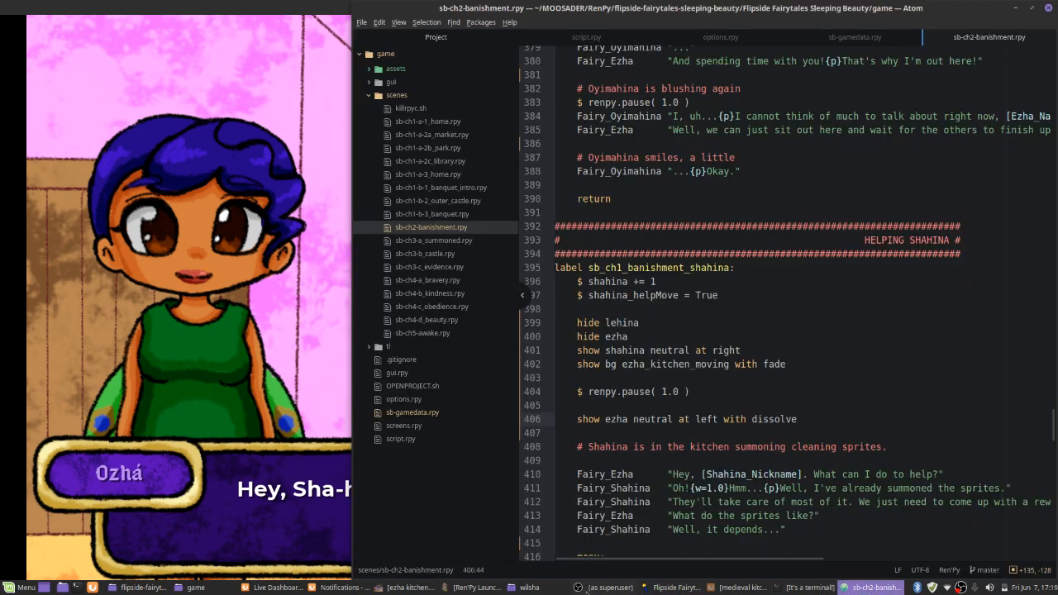
pyautogui.moveTo(1057, 578); pyautogui.dragTo(694, 585)
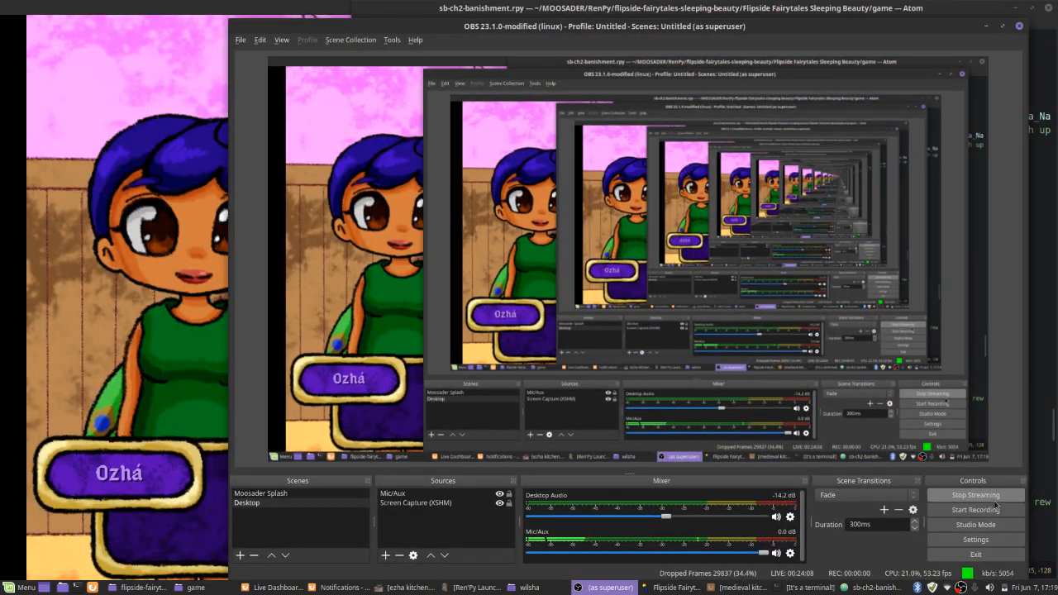